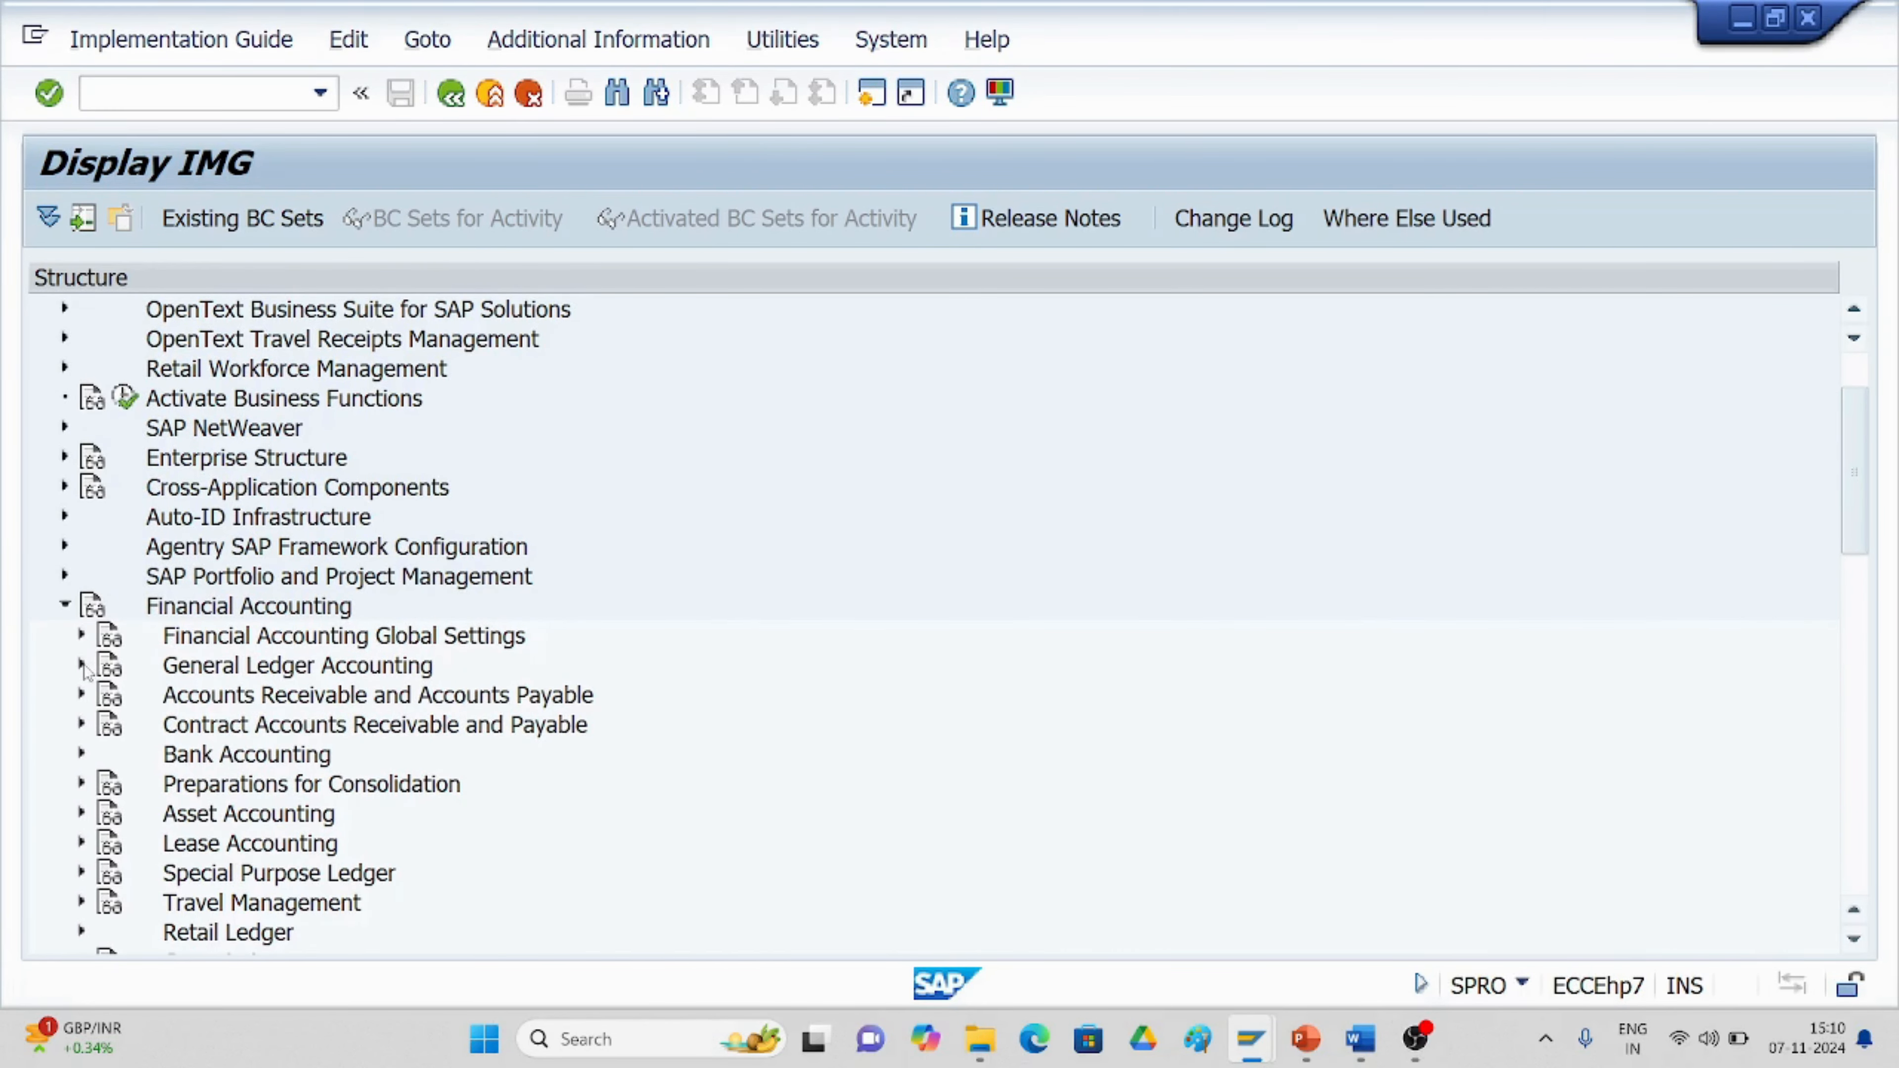
# Expand General Ledger Accounting, G/L Accounts, Master Data and Preparations under Financial Accounting in the IMG, following the IMG path in the Word guide.
pyautogui.click(83, 665)
pyautogui.hotkey('alt', 'Tab')
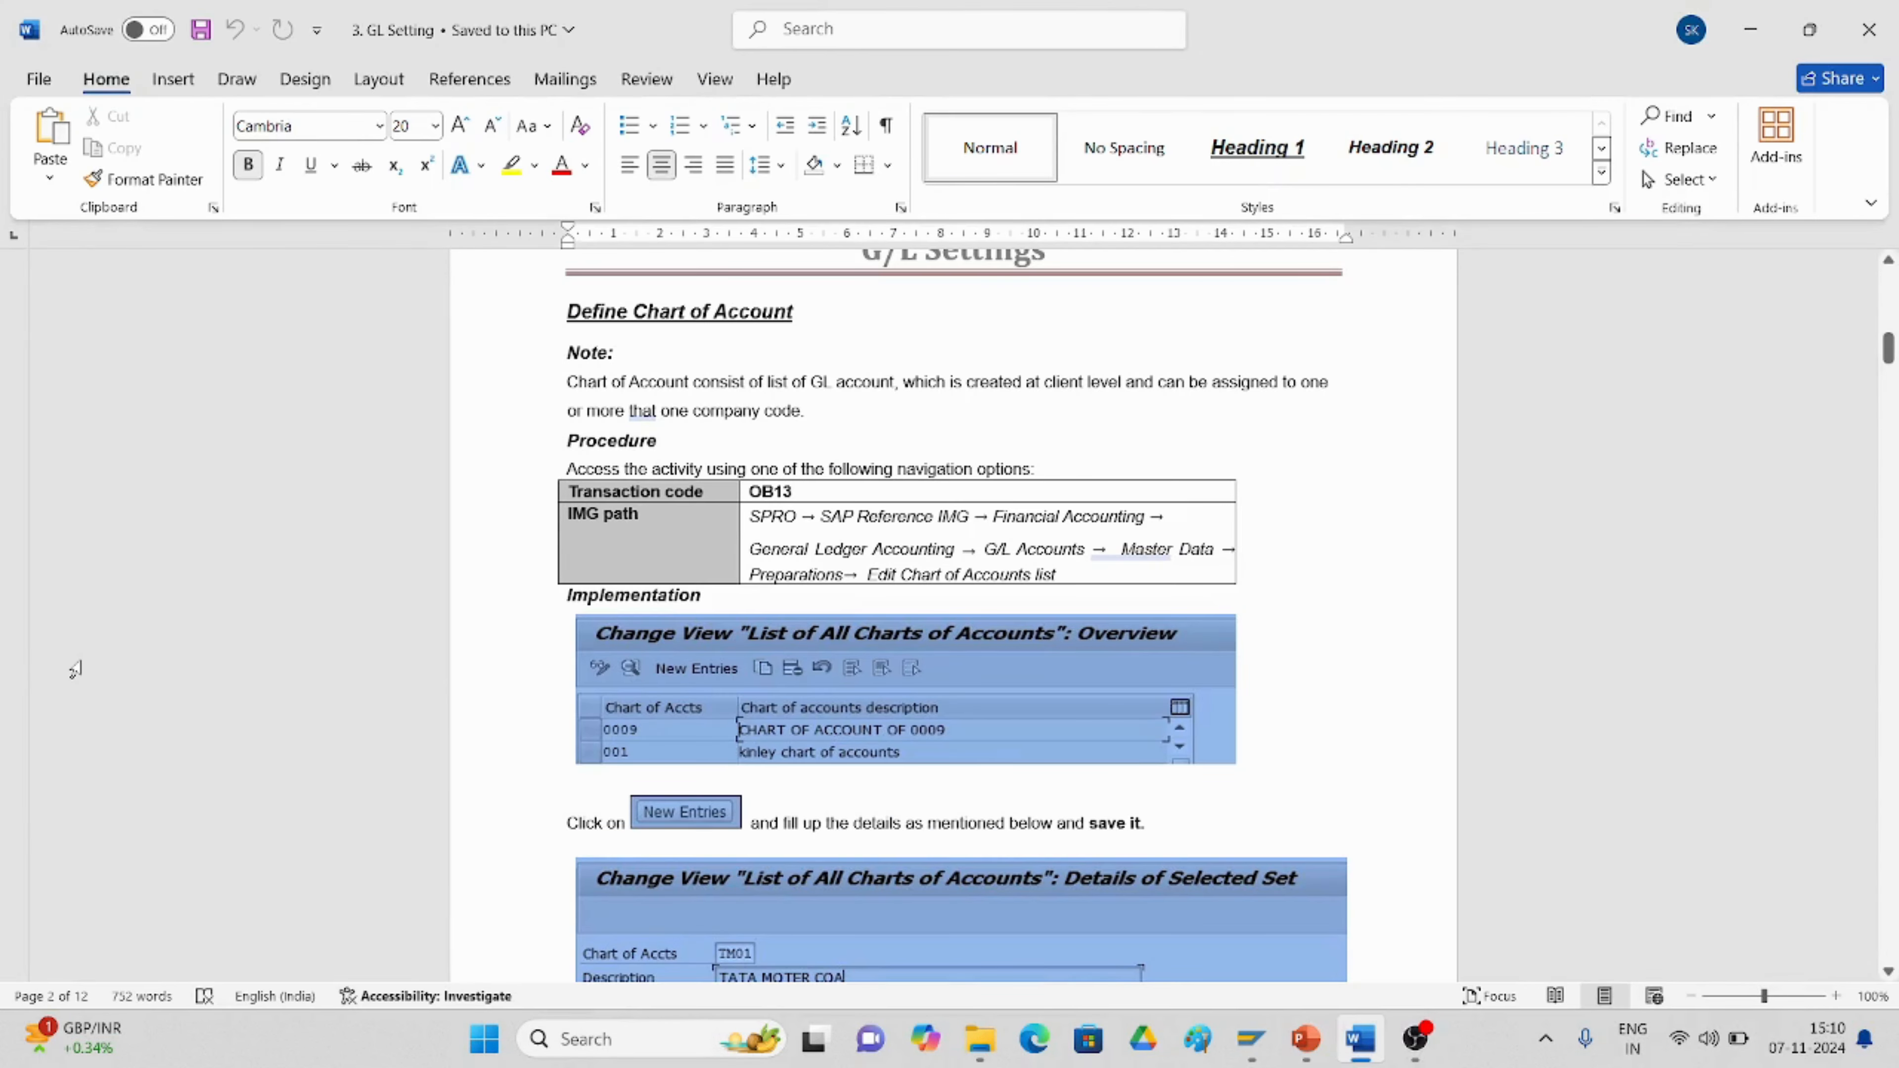
pyautogui.hotkey('alt', 'Tab')
pyautogui.click(99, 695)
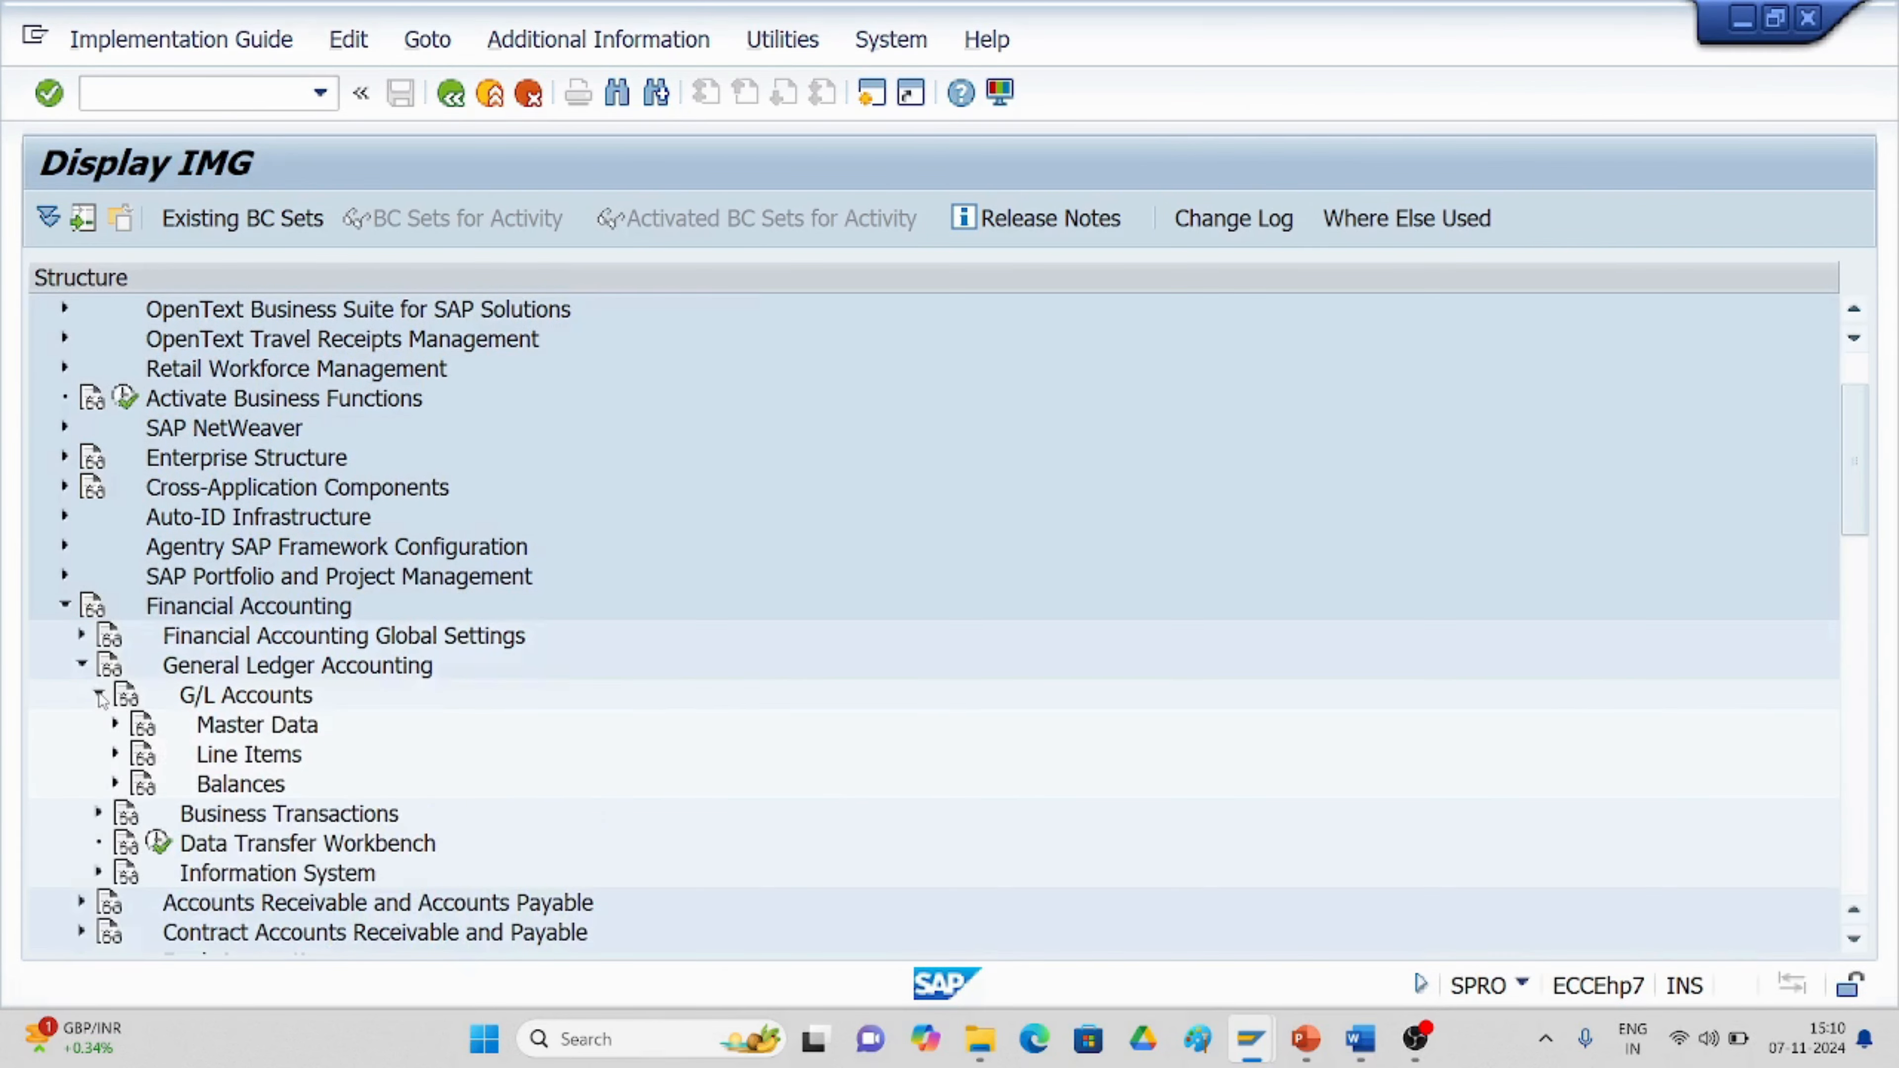
pyautogui.hotkey('alt', 'Tab')
pyautogui.hotkey('alt', 'Tab')
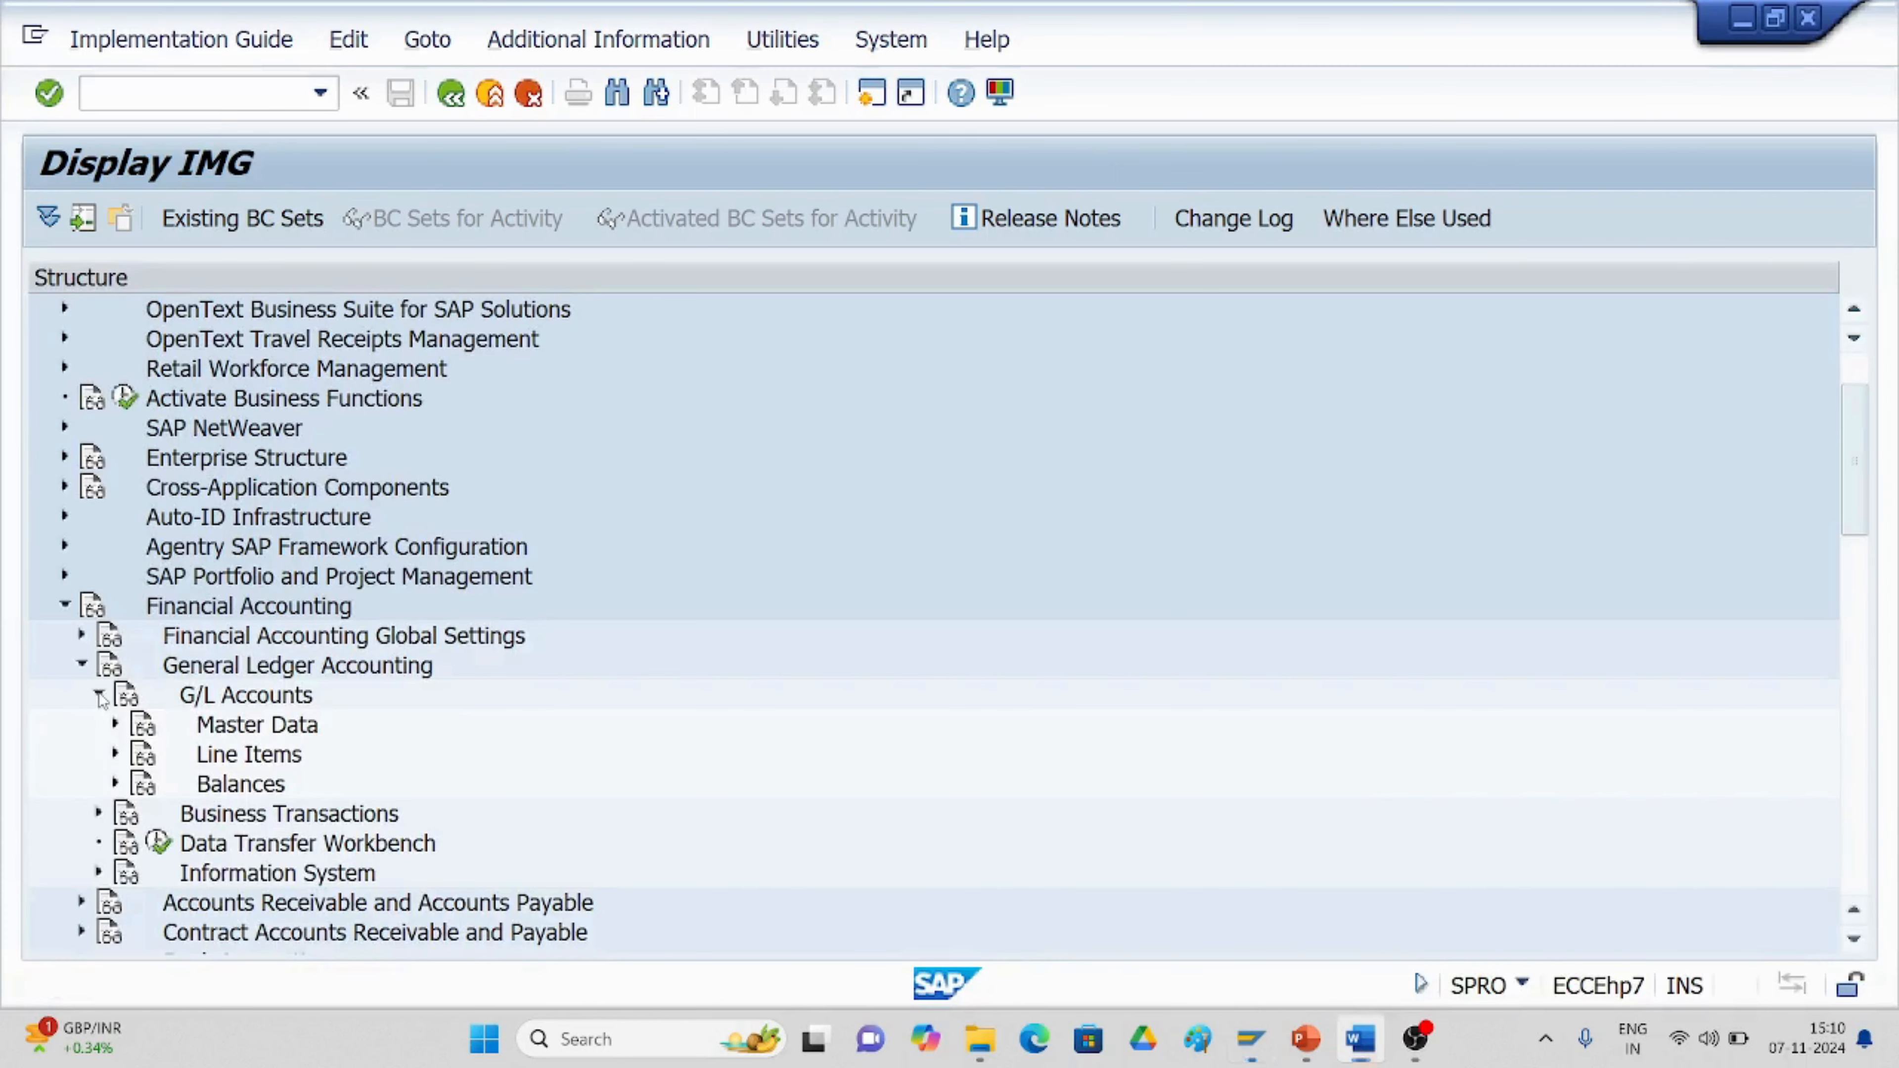
pyautogui.click(116, 724)
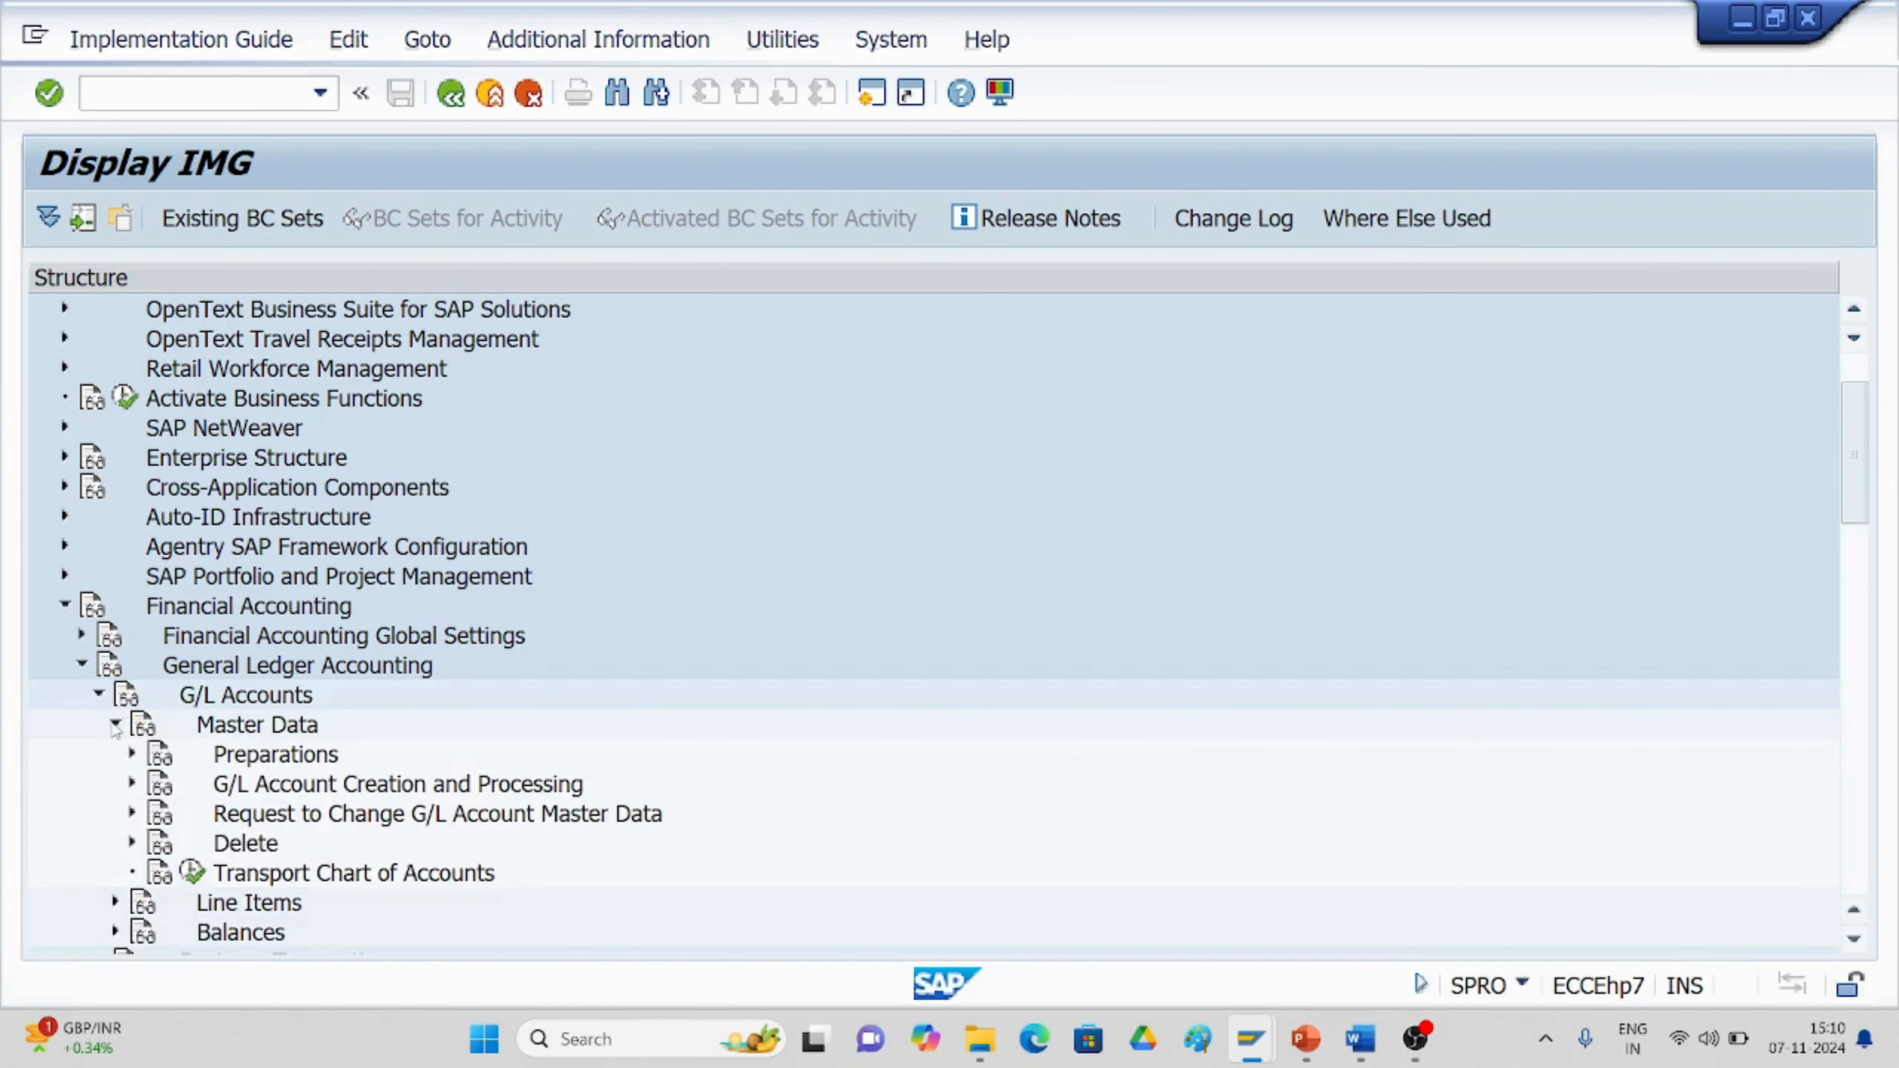
pyautogui.hotkey('alt', 'Tab')
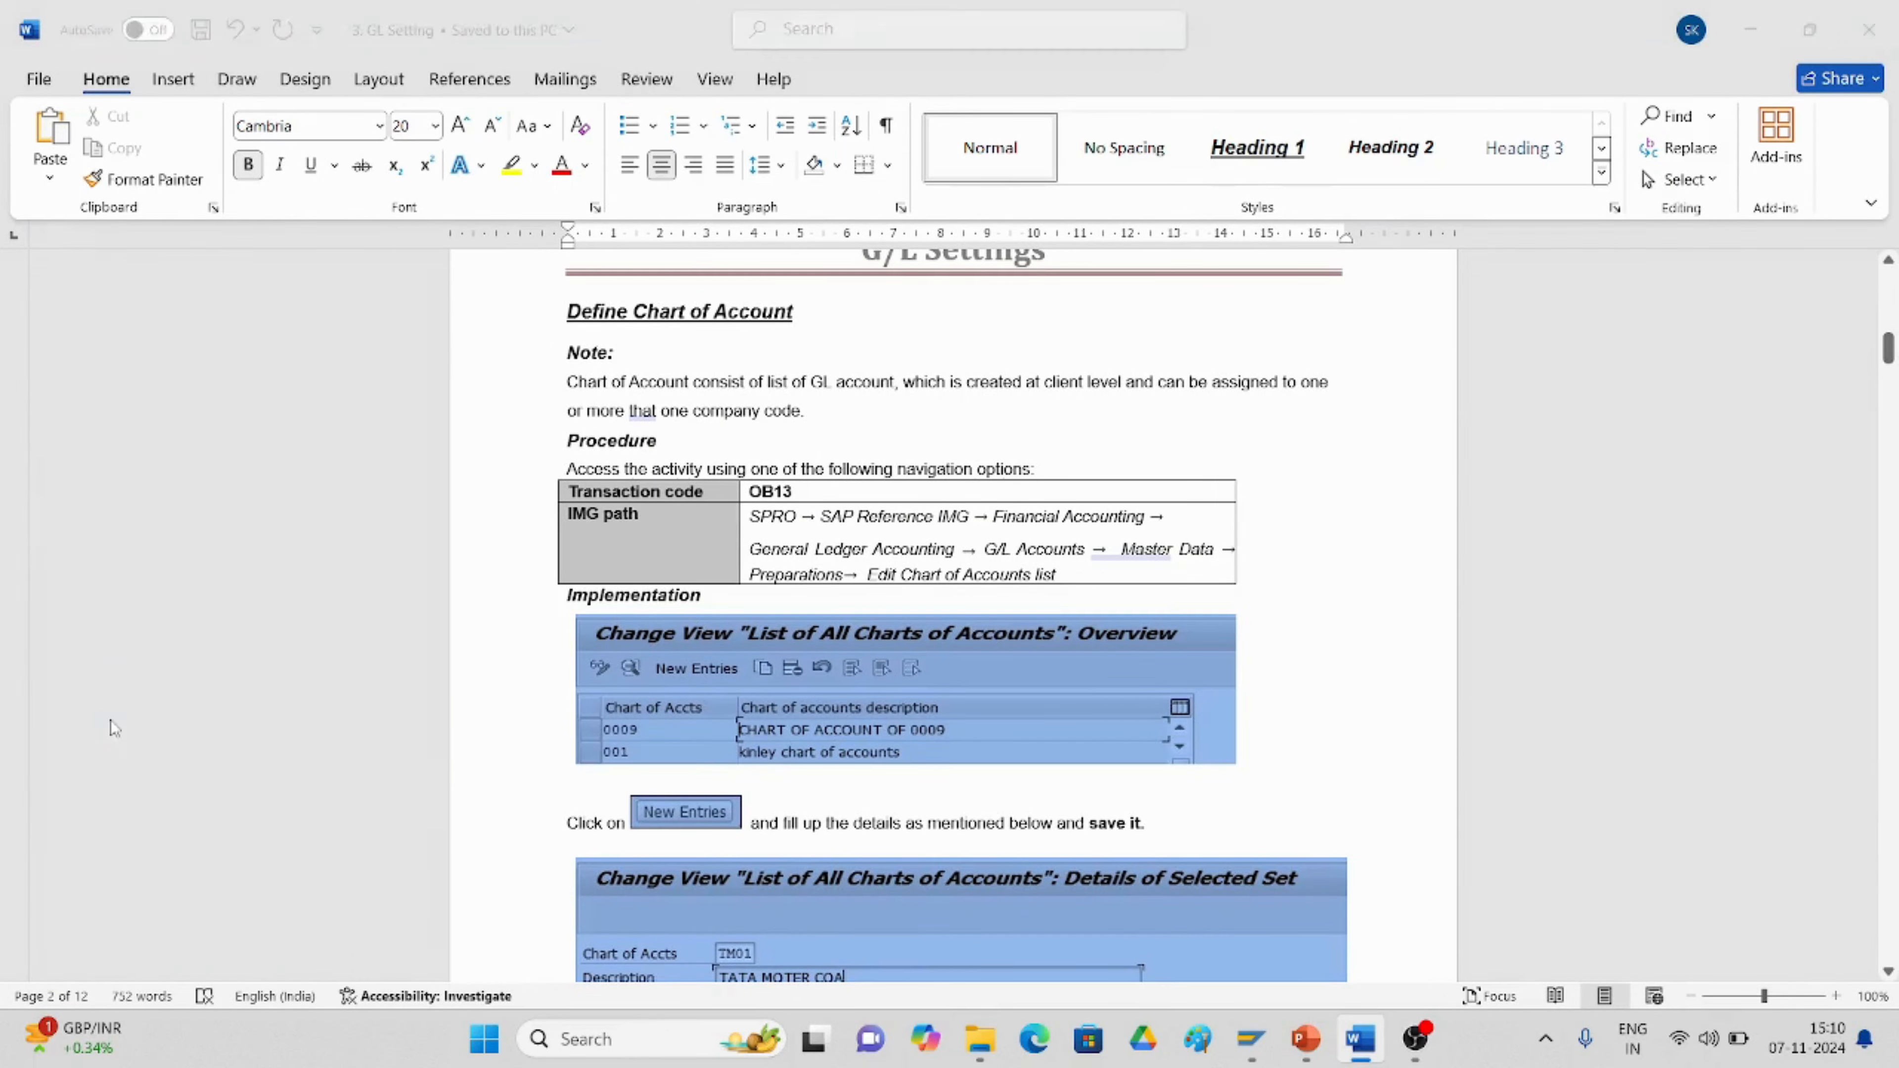
pyautogui.hotkey('alt', 'Tab')
pyautogui.click(133, 754)
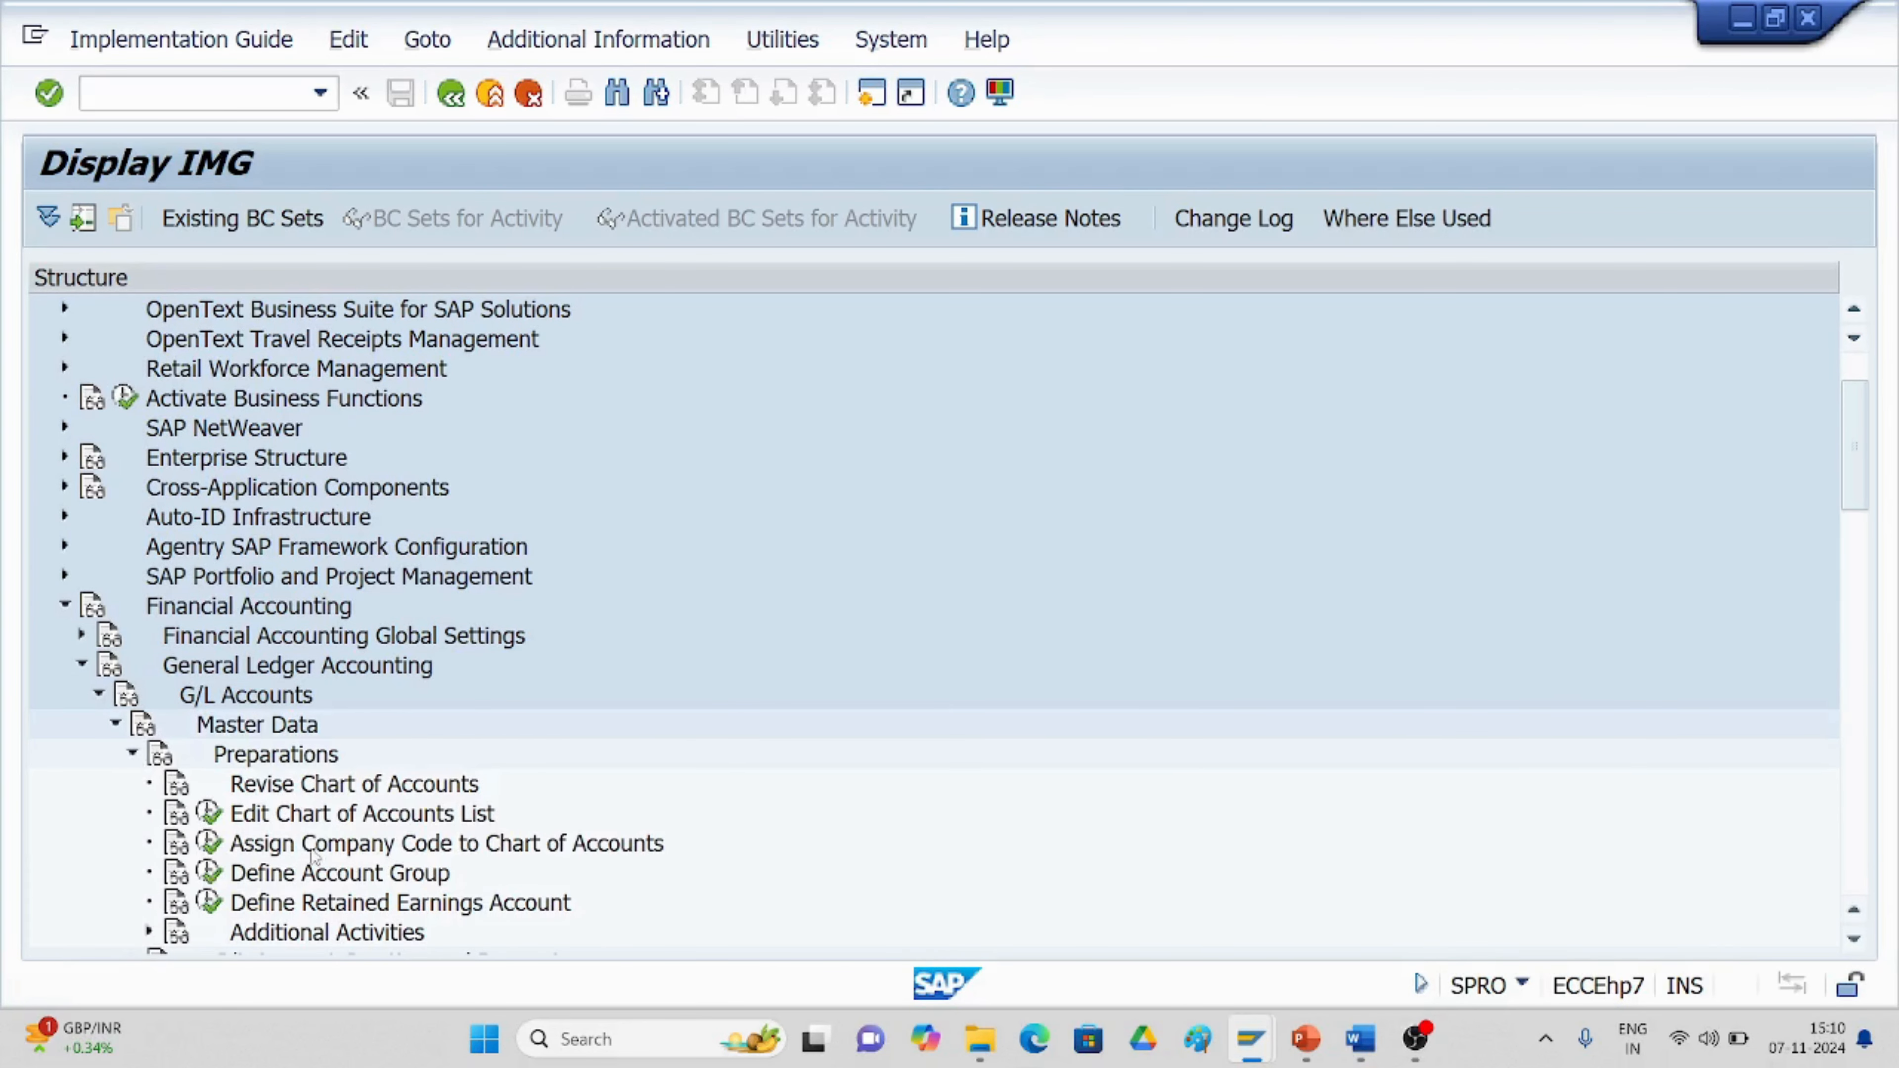
pyautogui.hotkey('alt', 'Tab')
pyautogui.hotkey('alt', 'Tab')
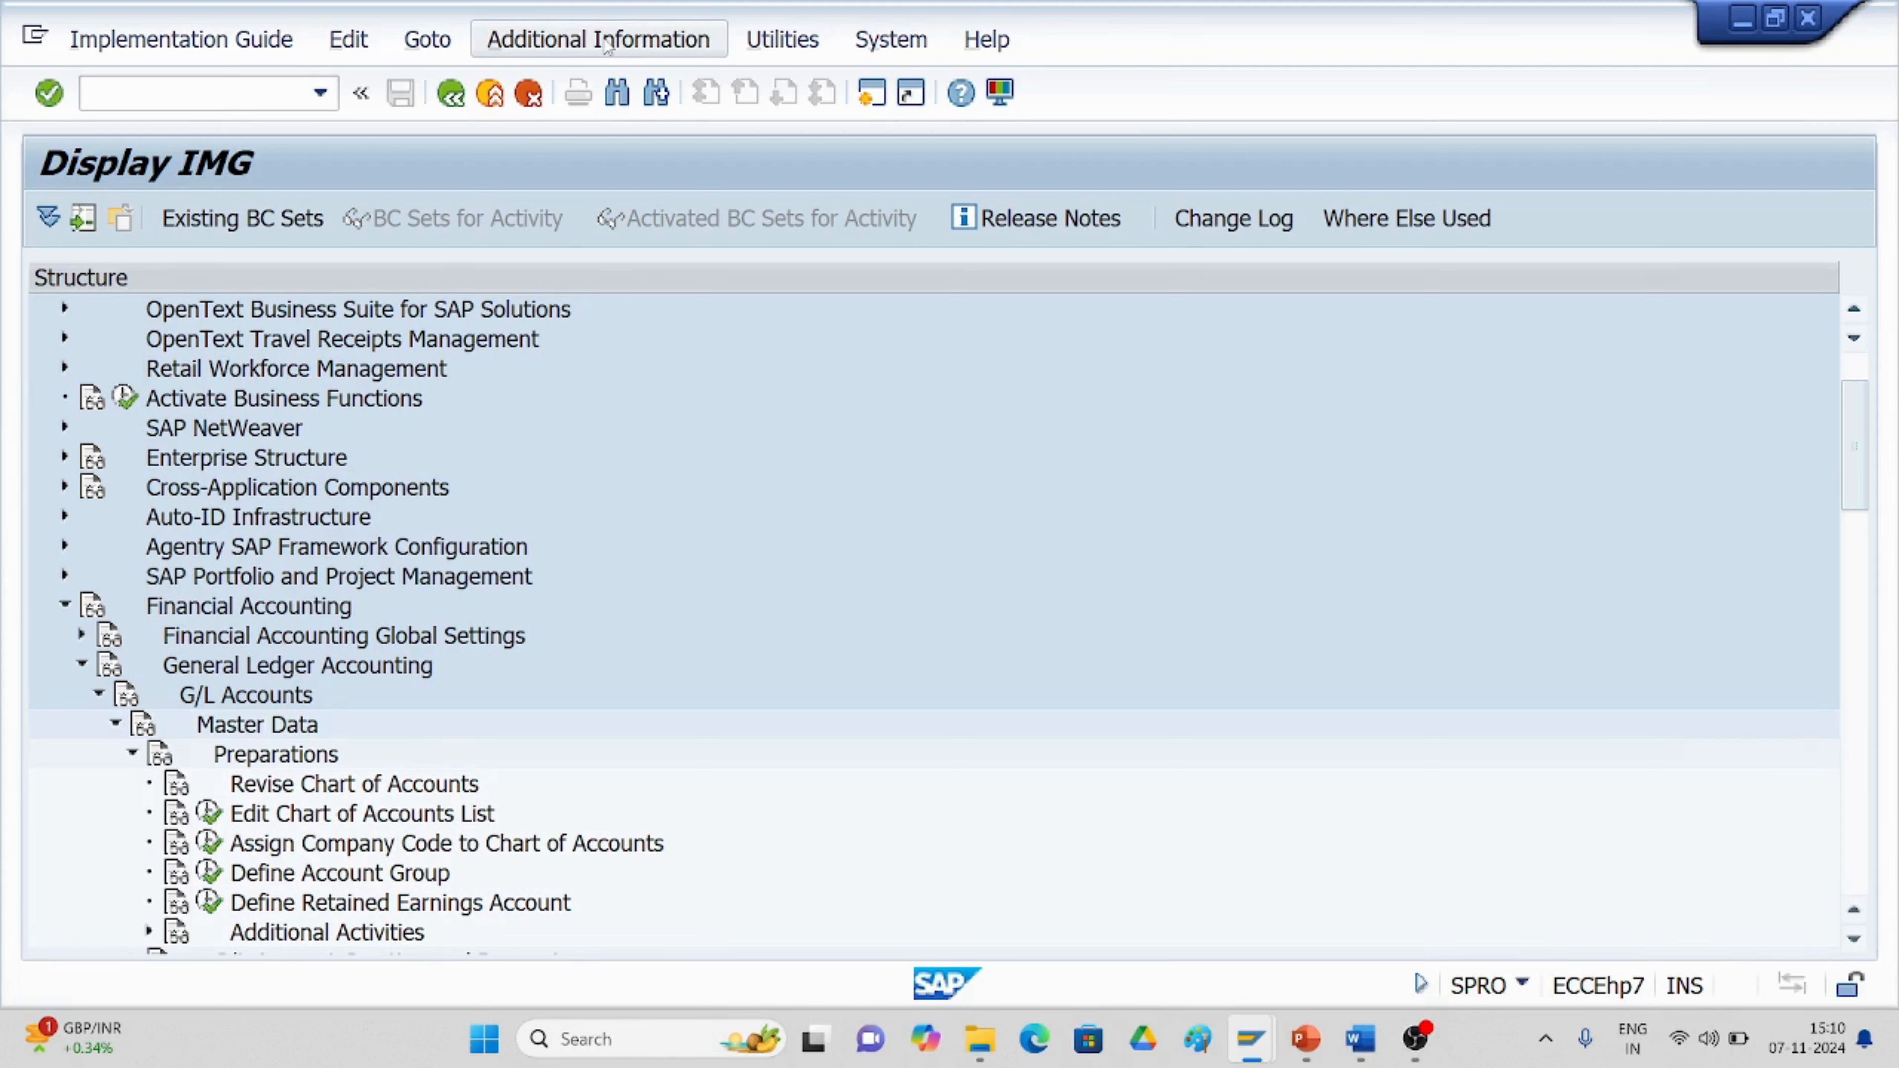
# Show the IMG Activity key as additional information in the IMG structure.
pyautogui.click(608, 41)
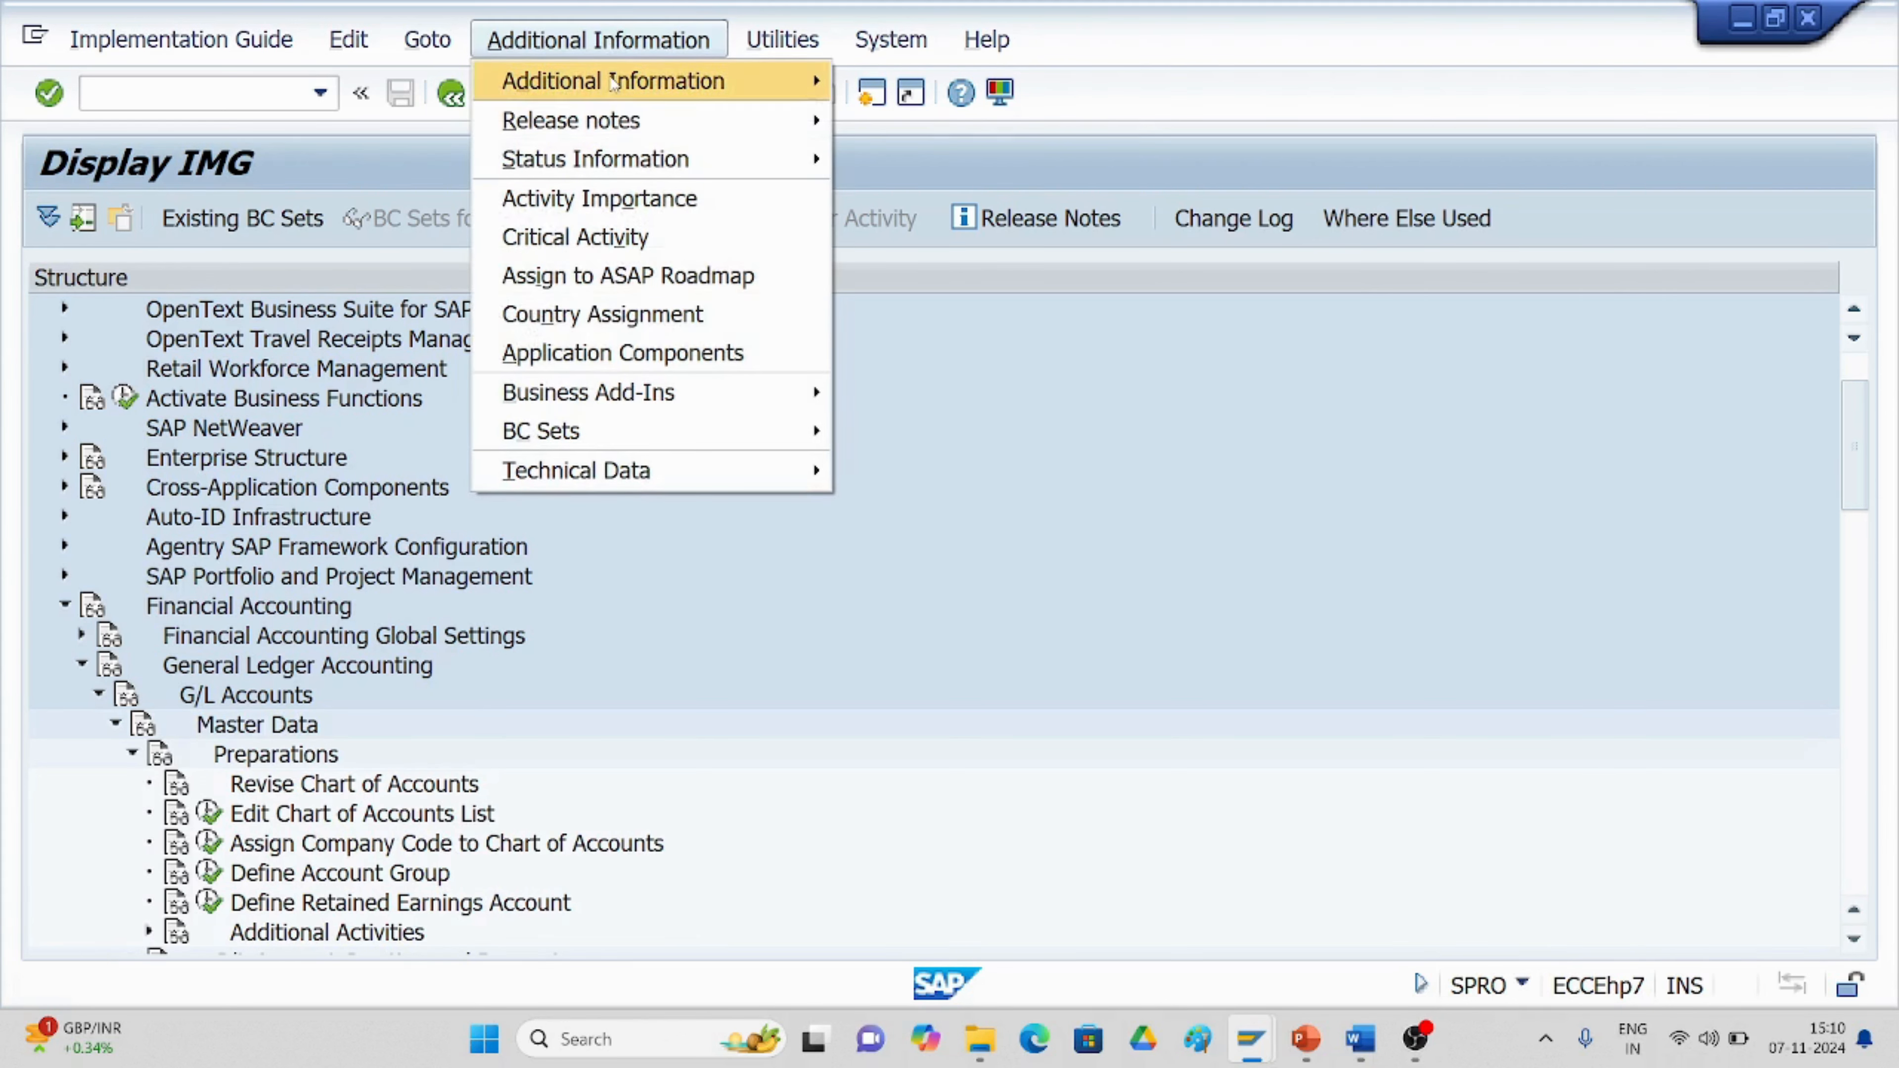
pyautogui.moveTo(615, 84)
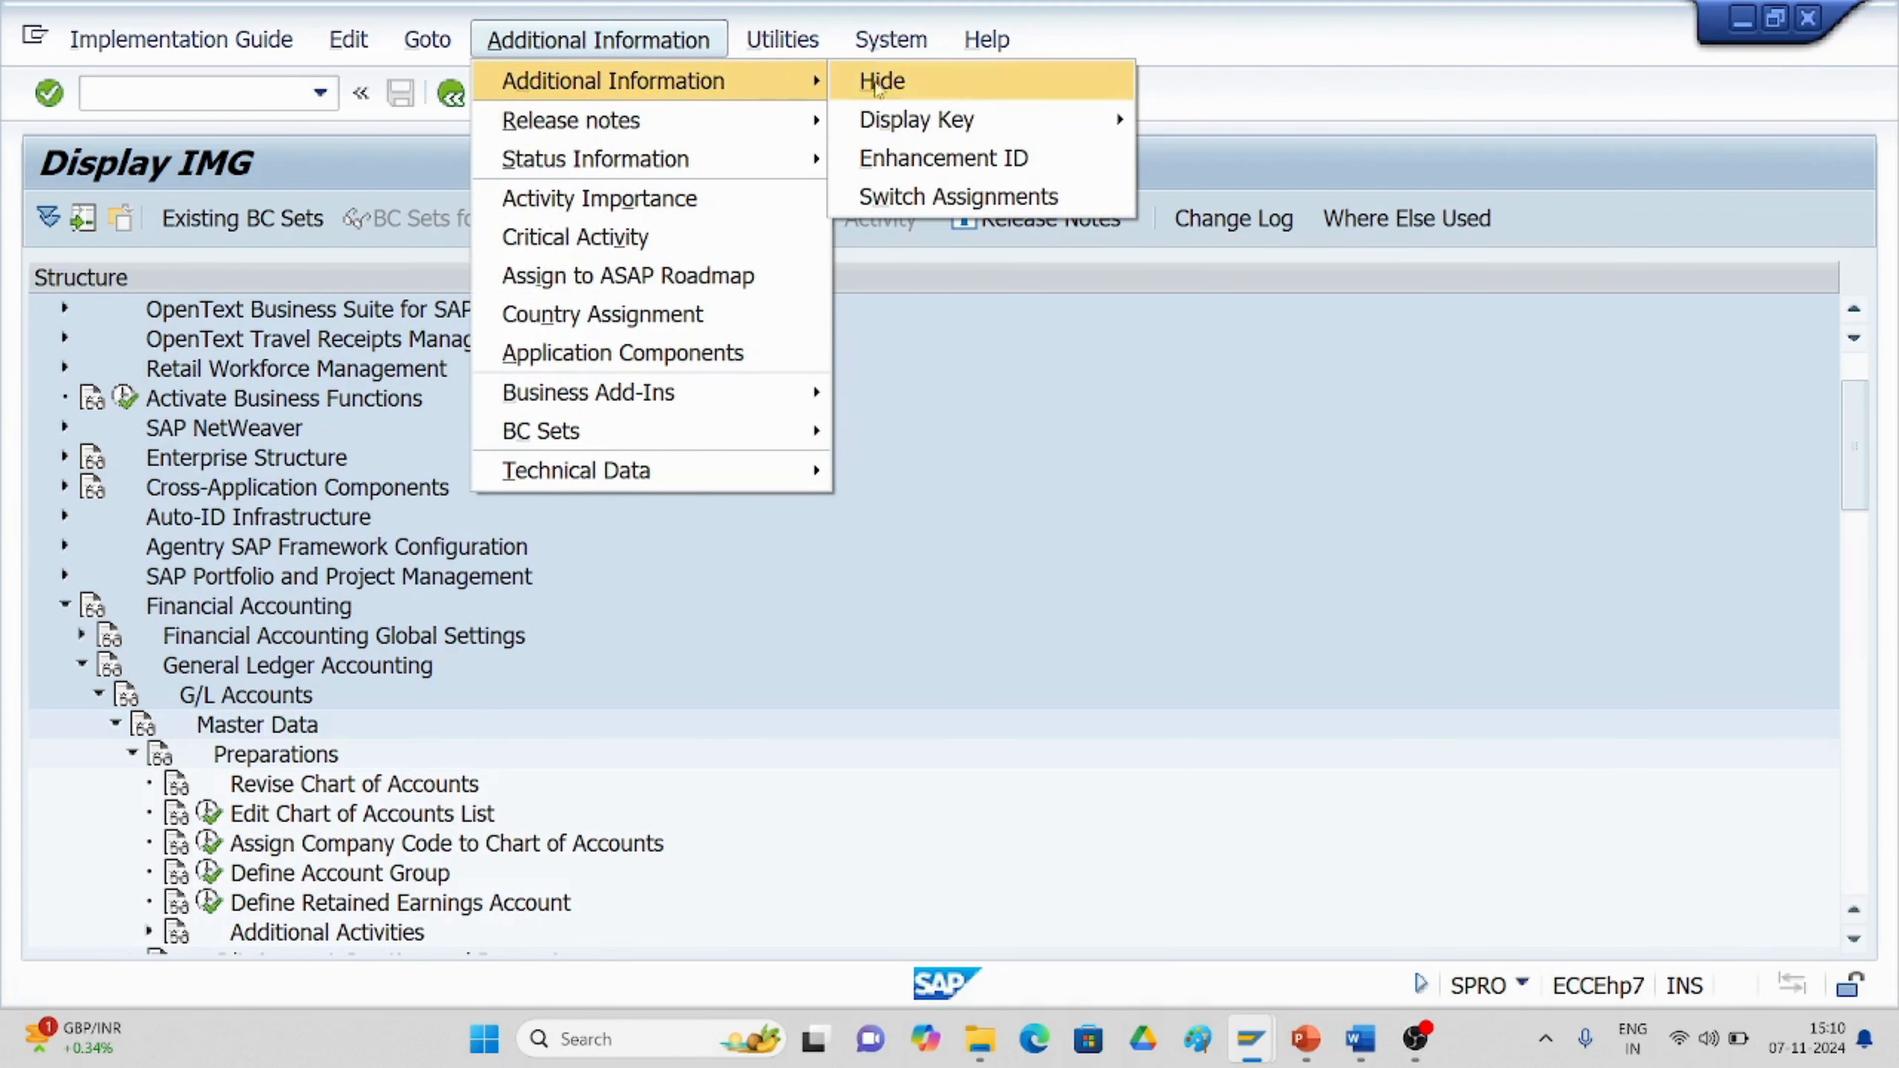
pyautogui.moveTo(890, 121)
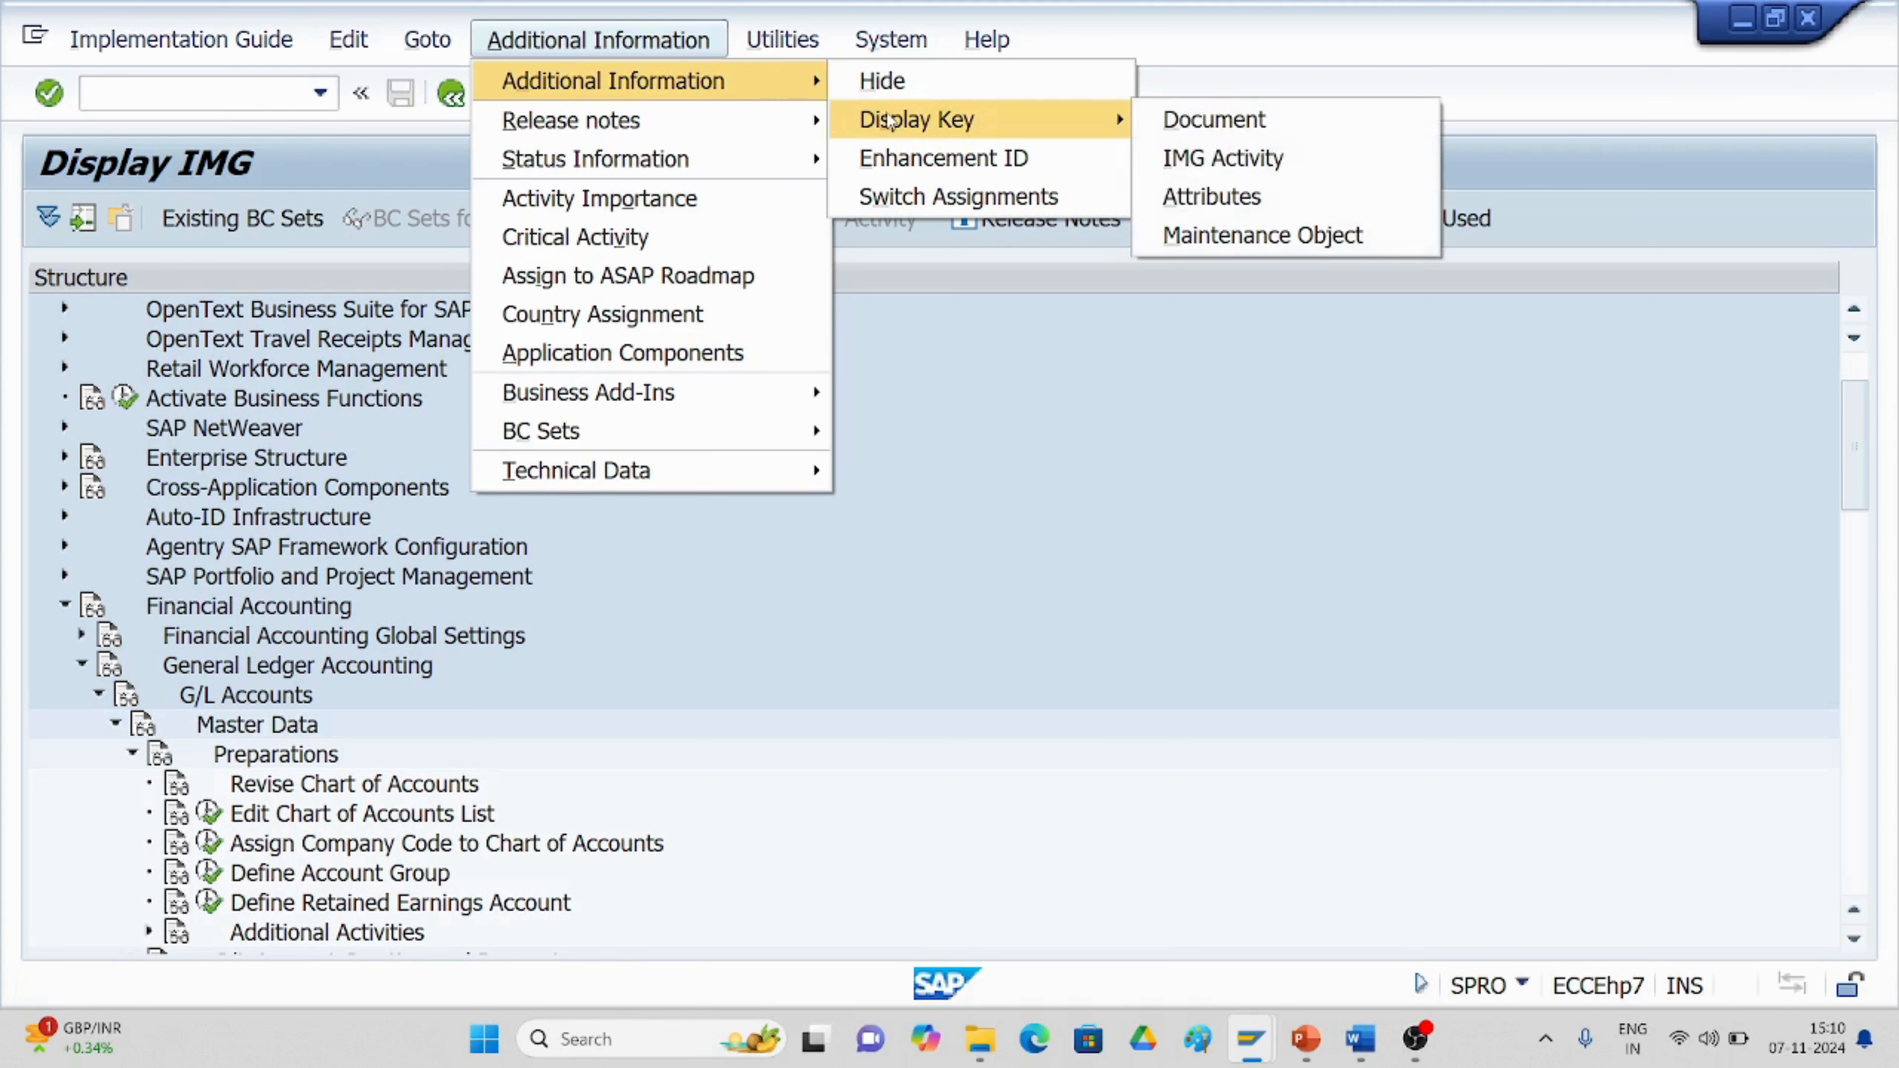
pyautogui.click(1219, 158)
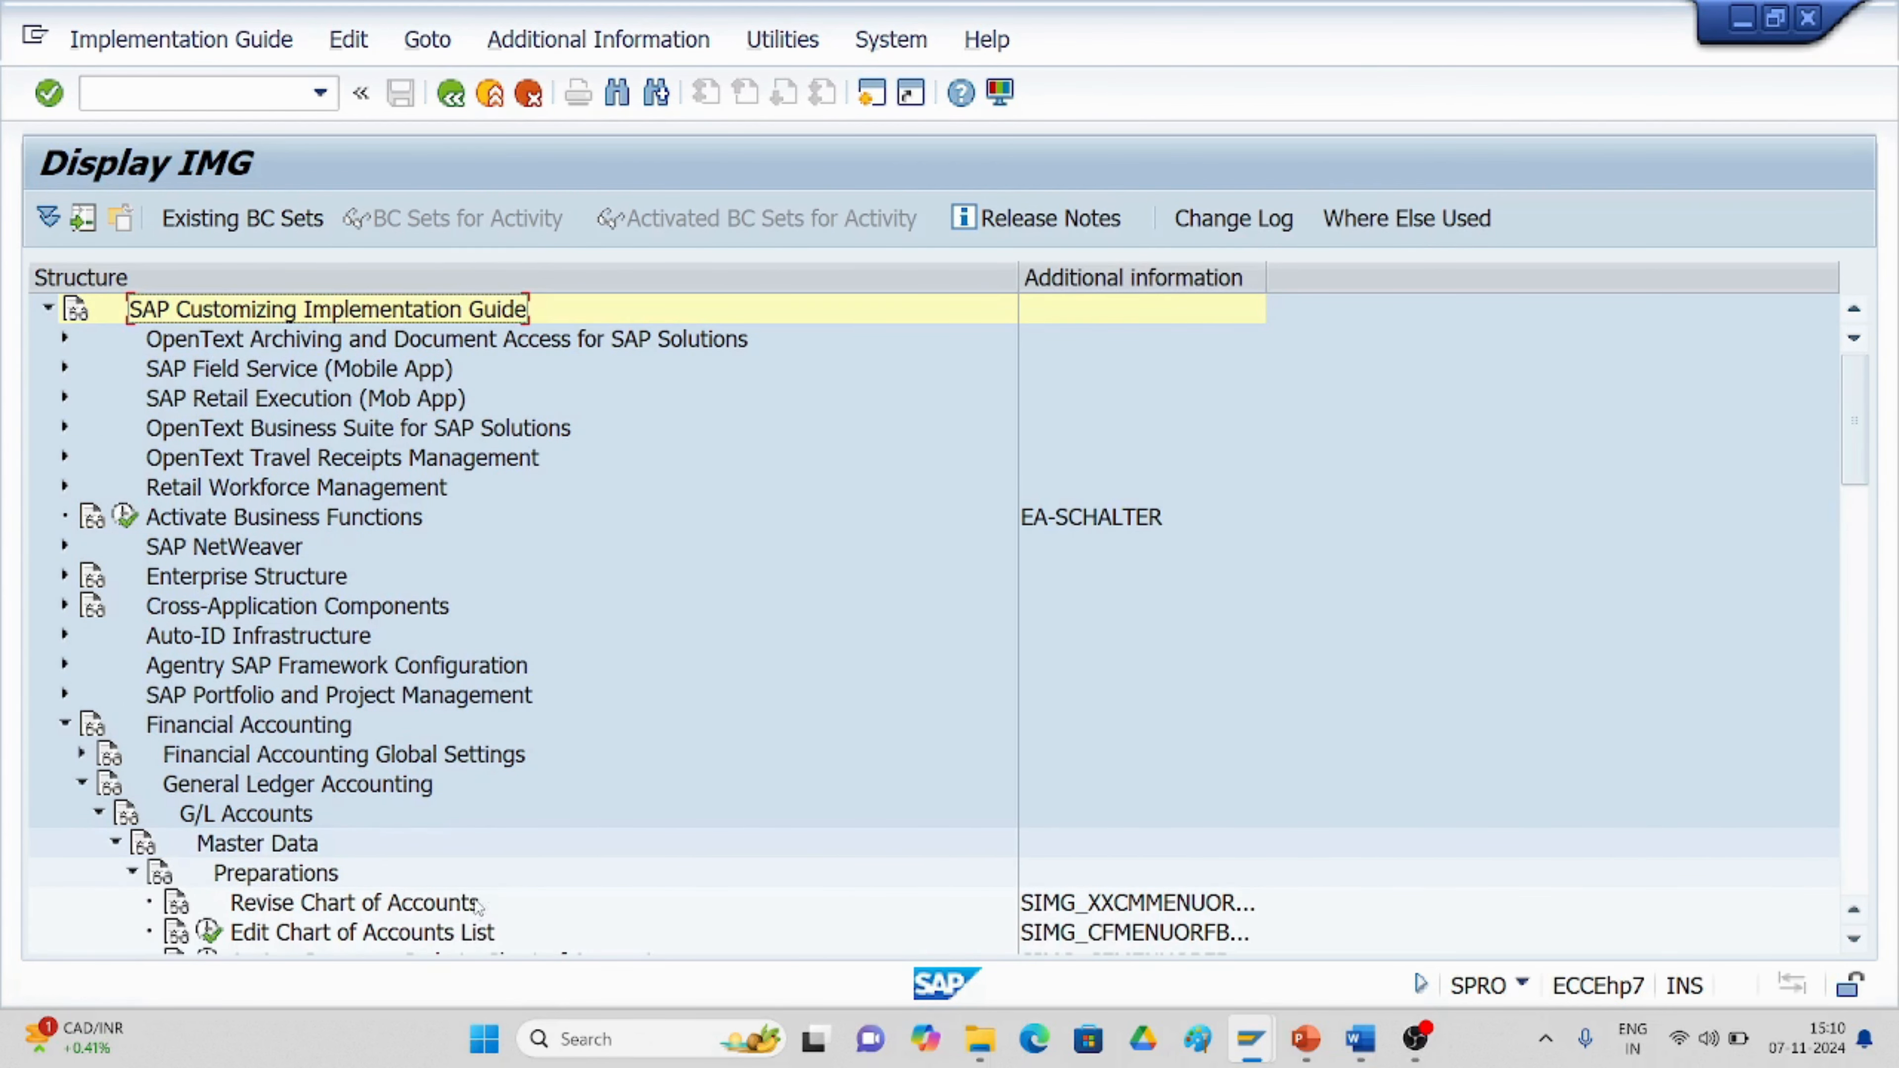
# Review the documentation for Edit Chart of Accounts List, close it, and execute that activity.
pyautogui.scroll(-1, 479, 901)
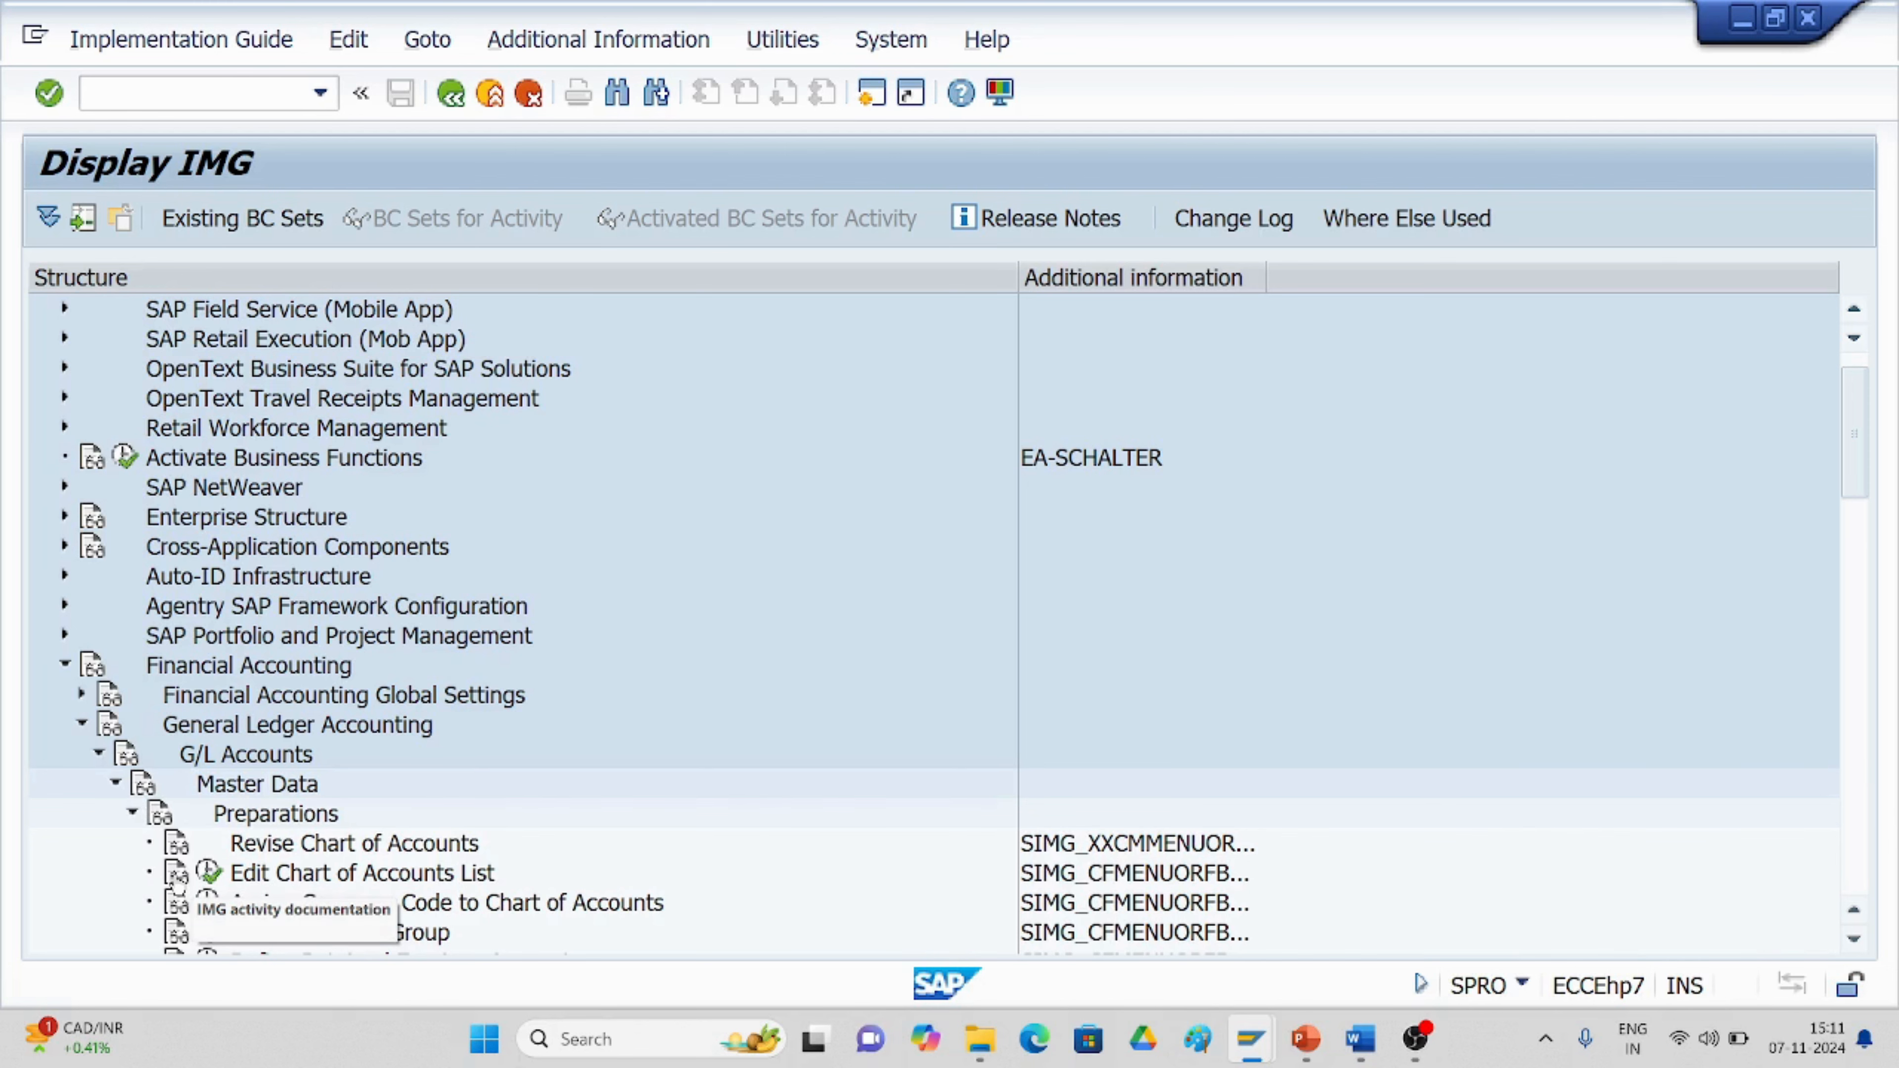
pyautogui.click(177, 874)
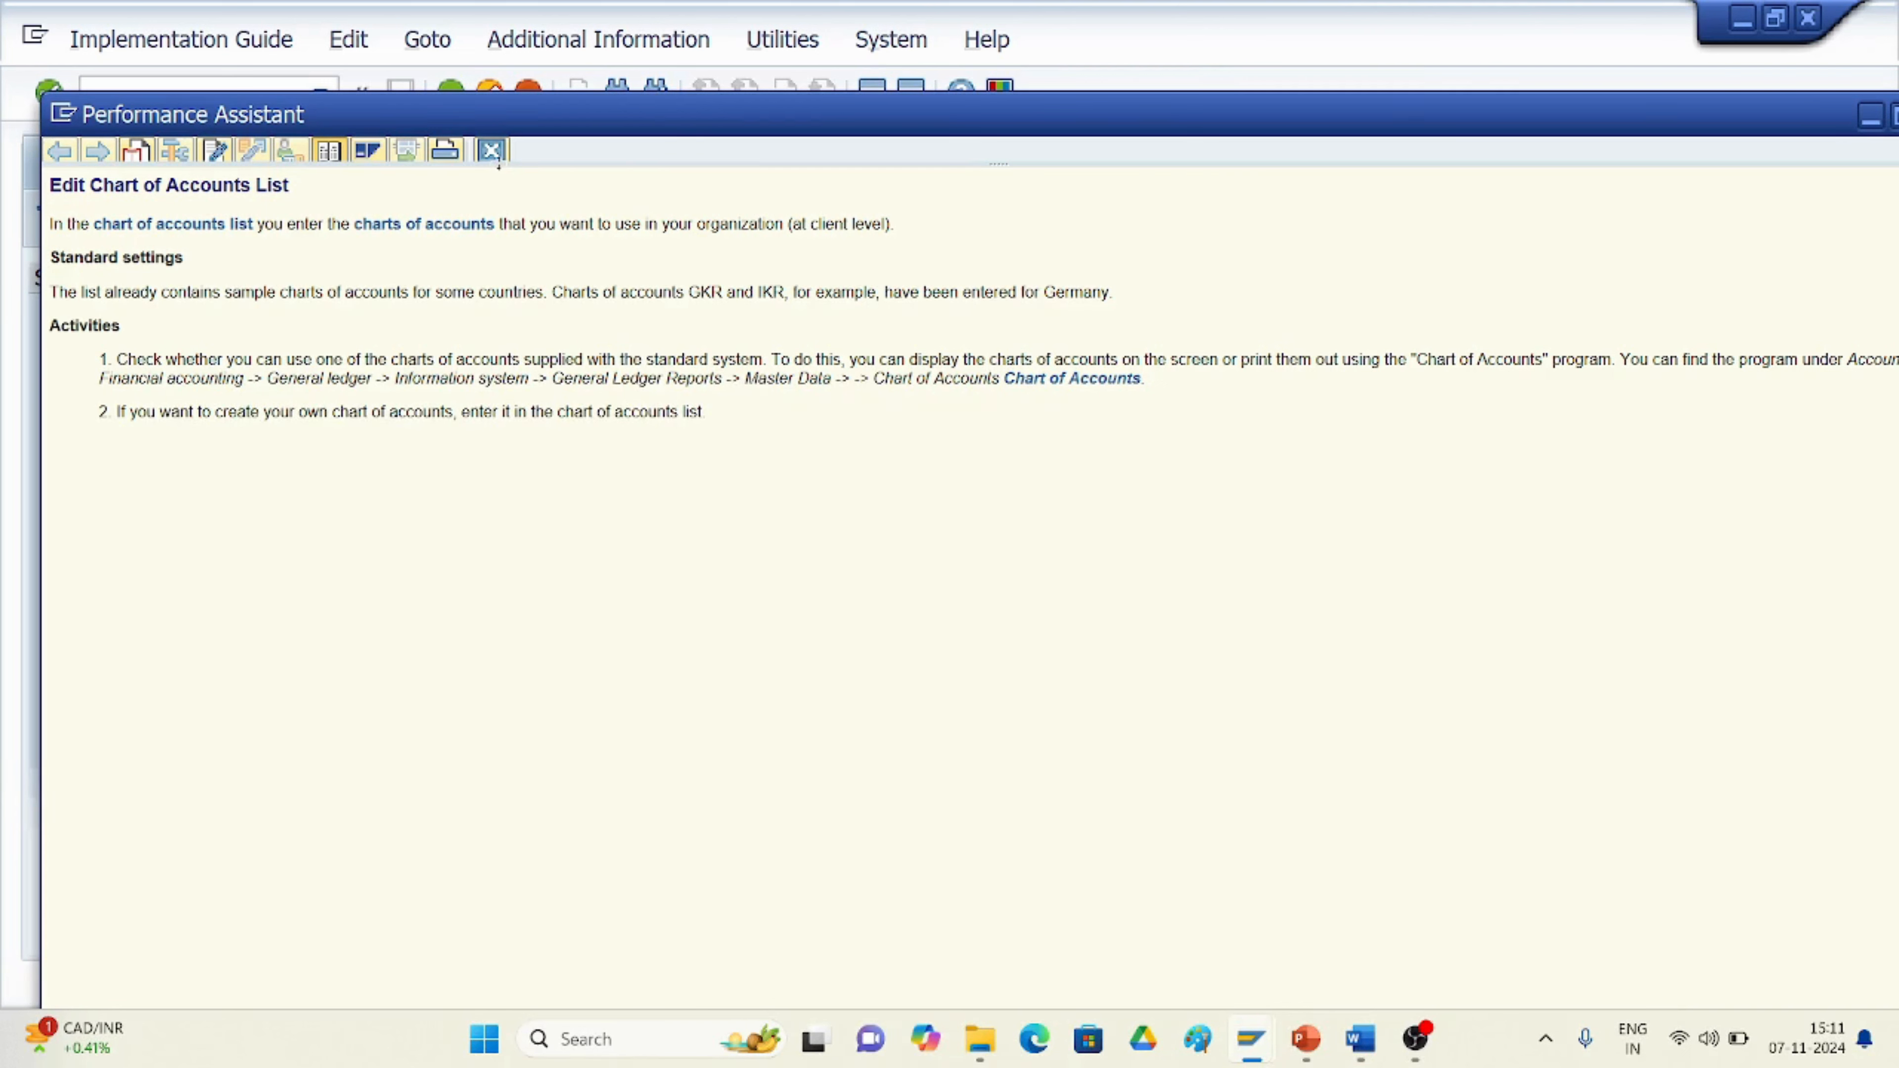
pyautogui.moveTo(1364, 117); pyautogui.dragTo(1269, 128)
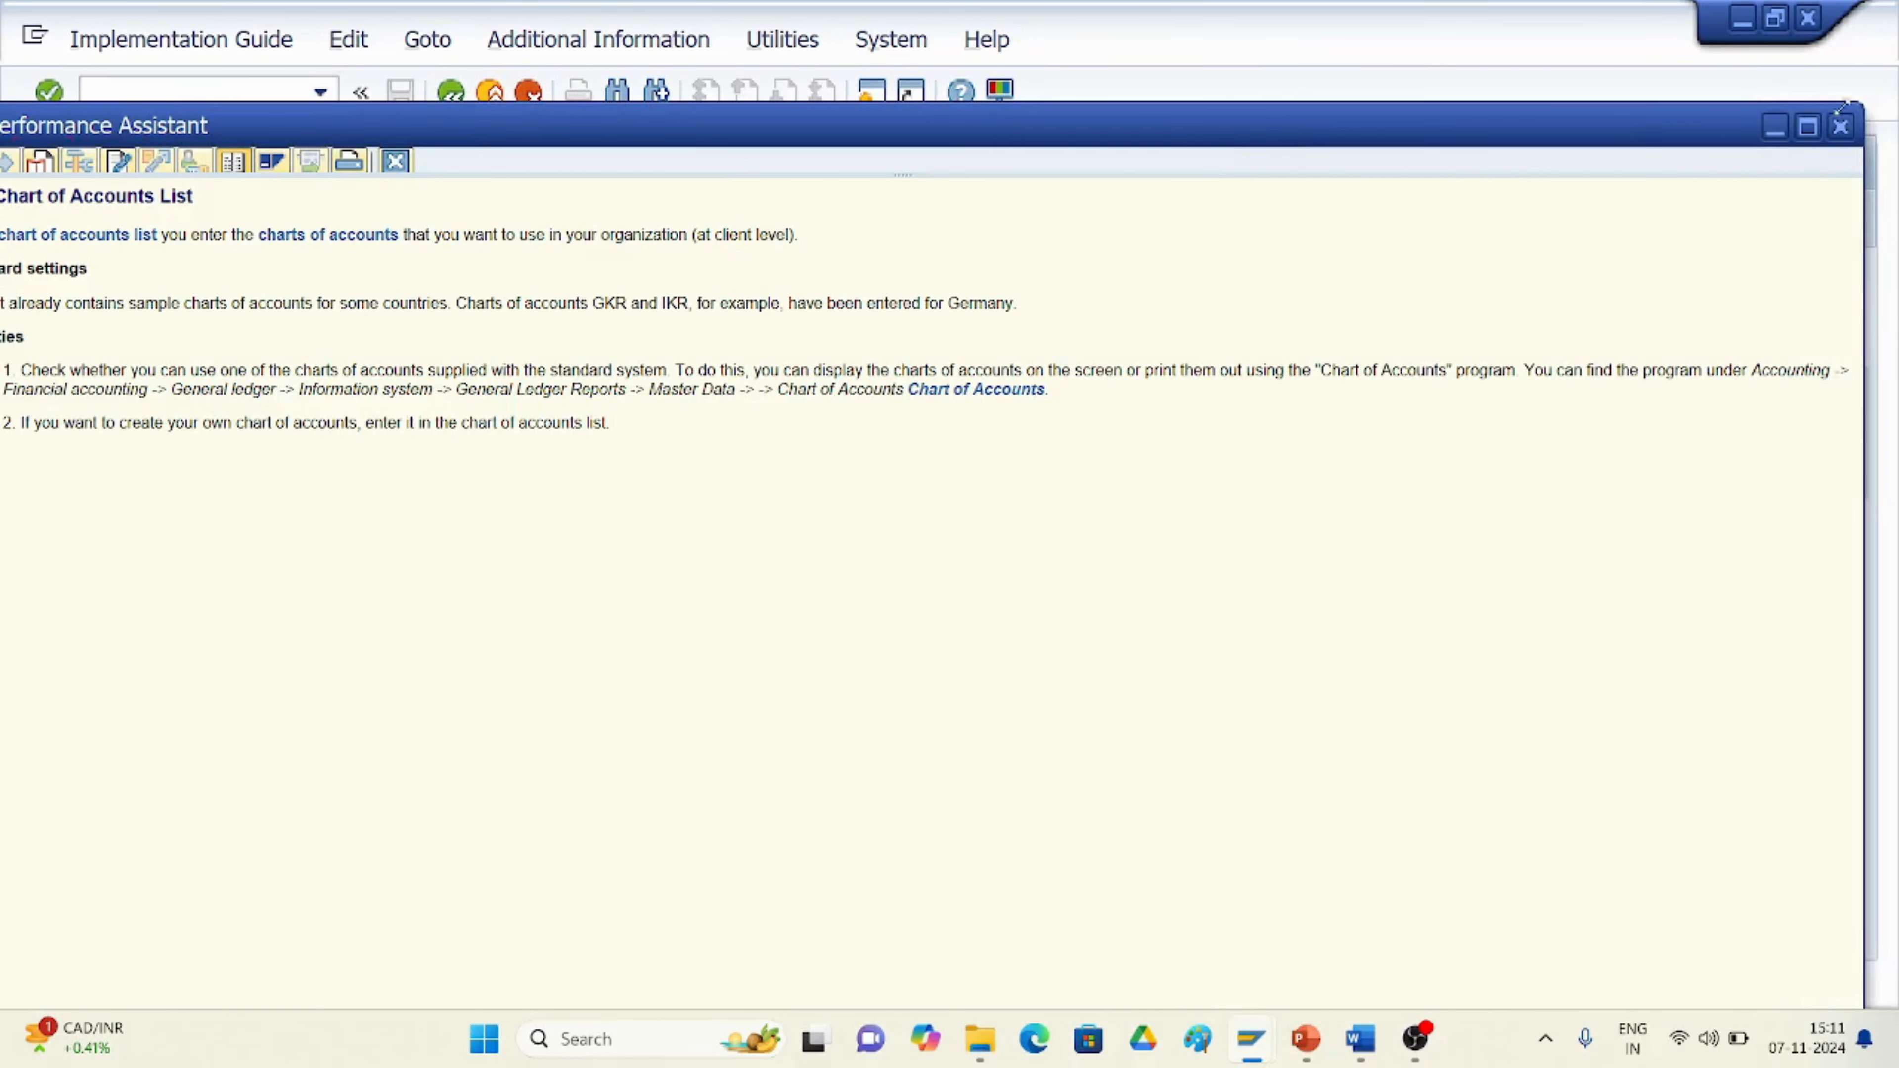
pyautogui.click(1840, 127)
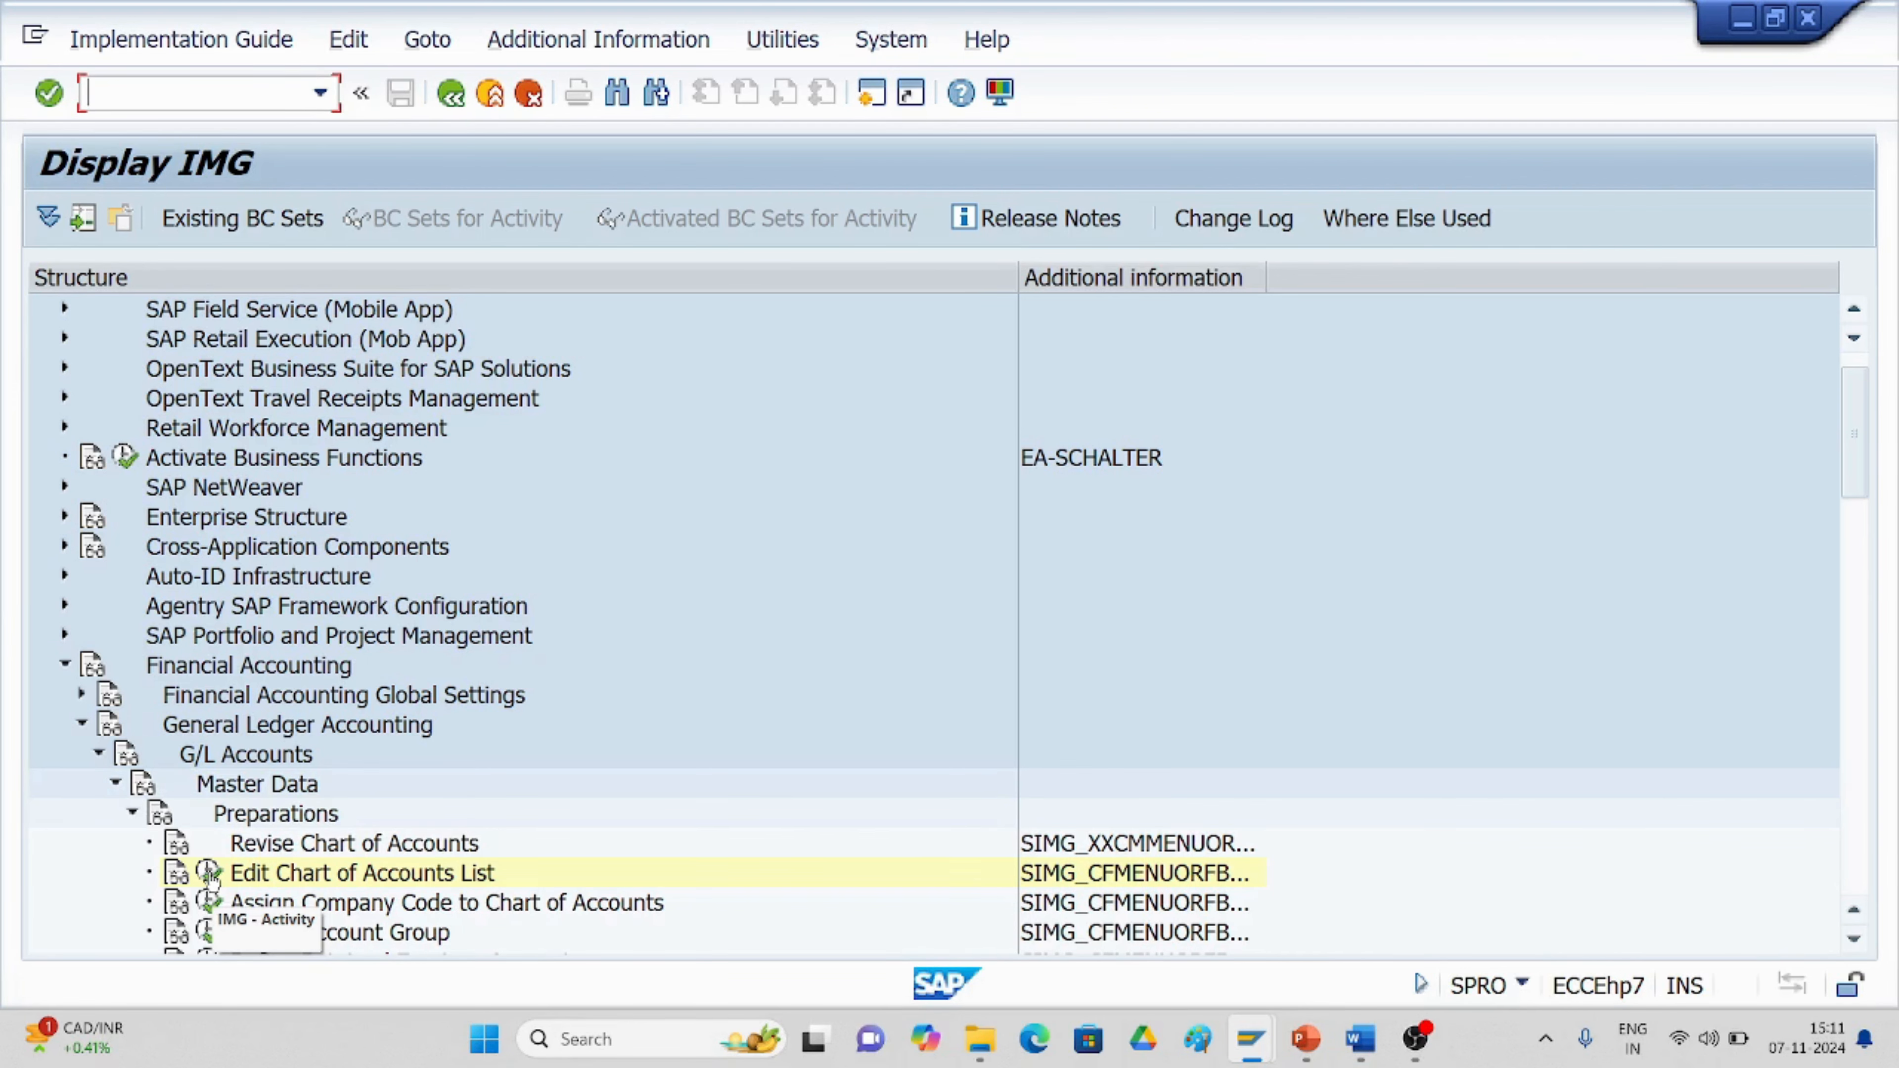
pyautogui.click(210, 874)
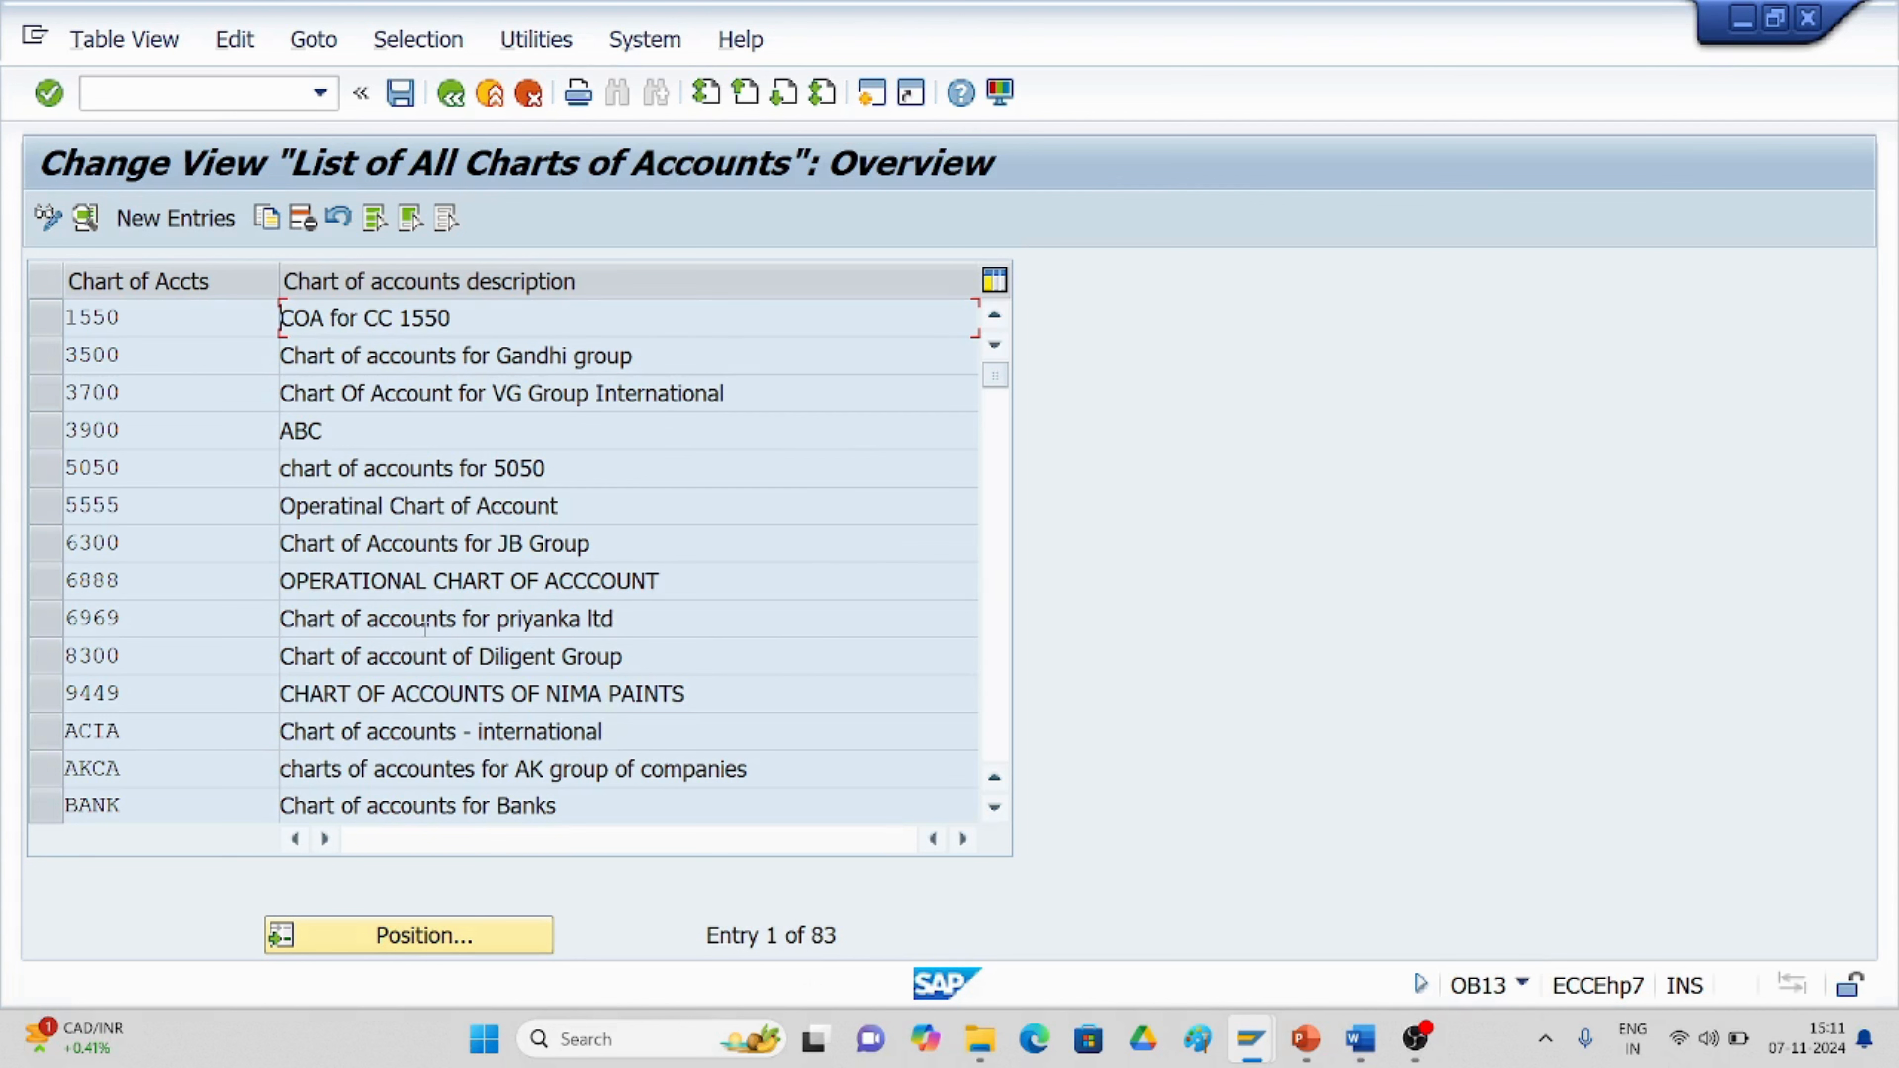
pyautogui.click(154, 223)
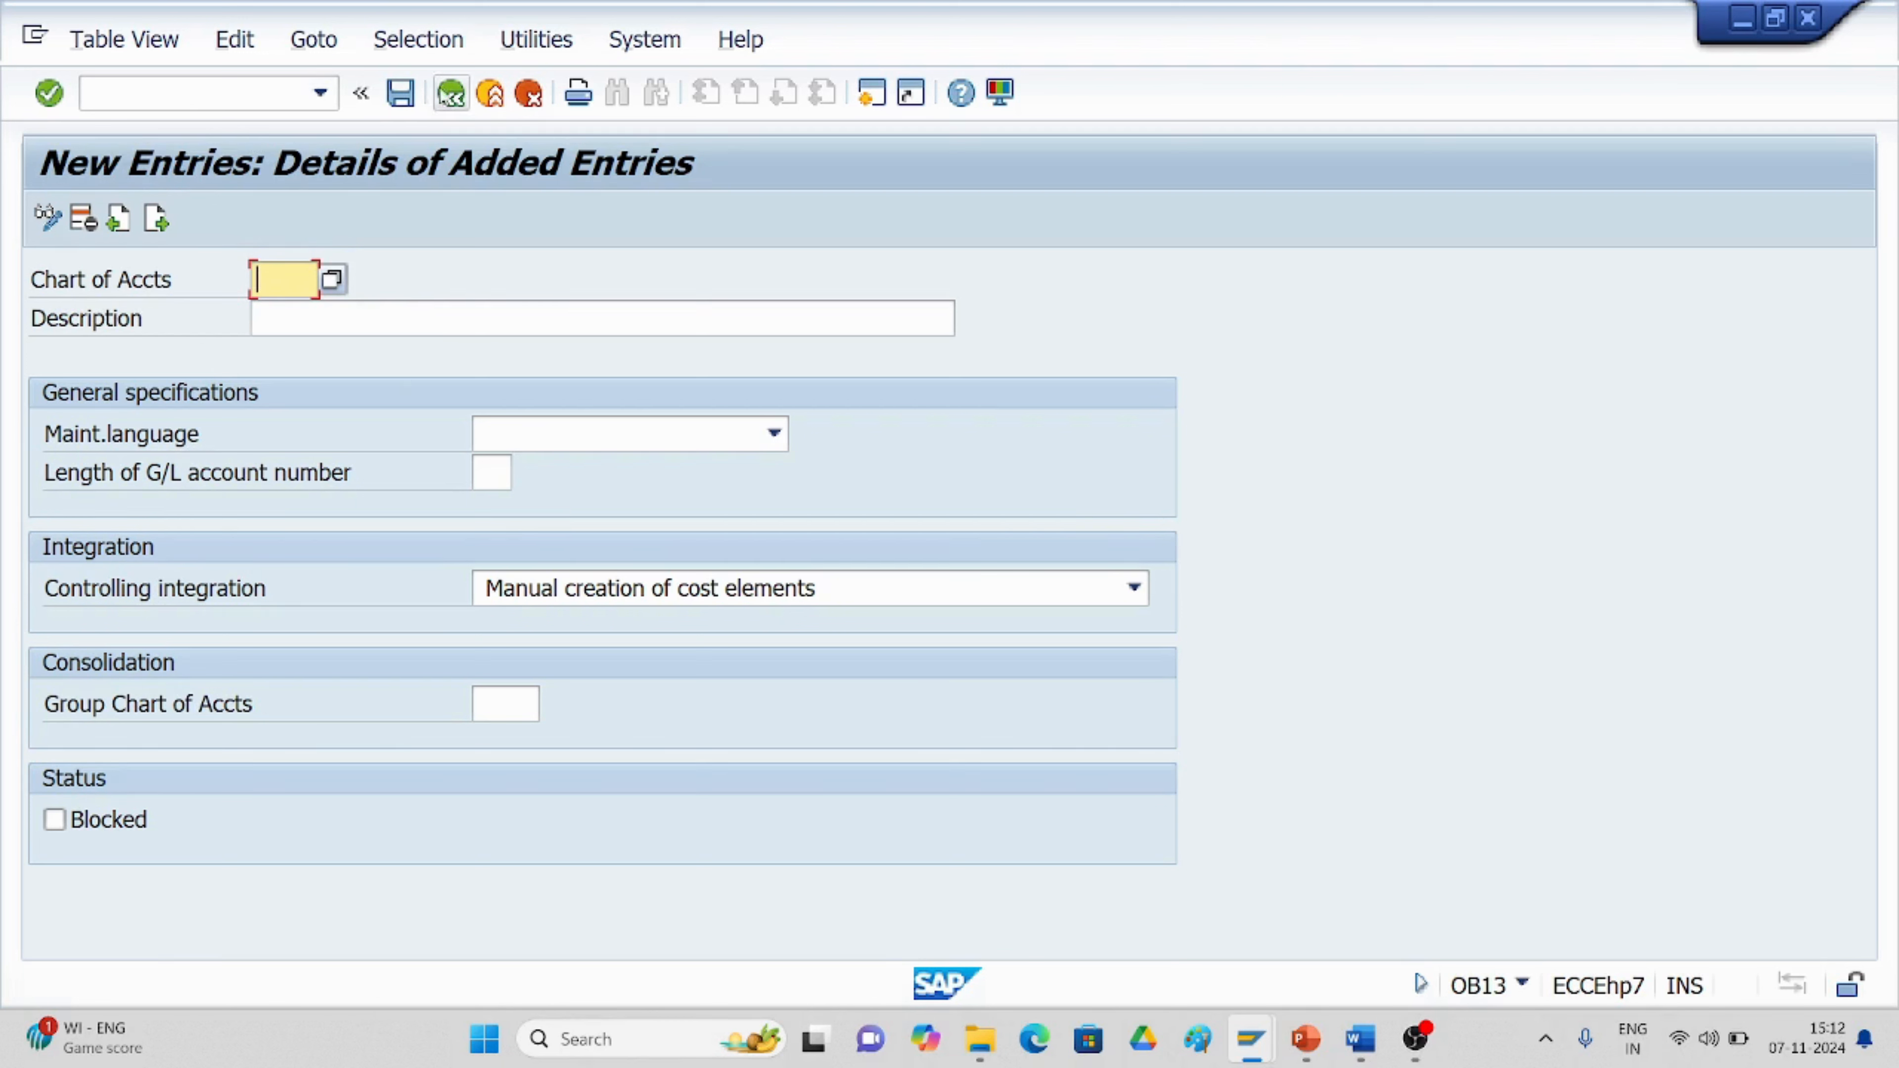
pyautogui.click(451, 95)
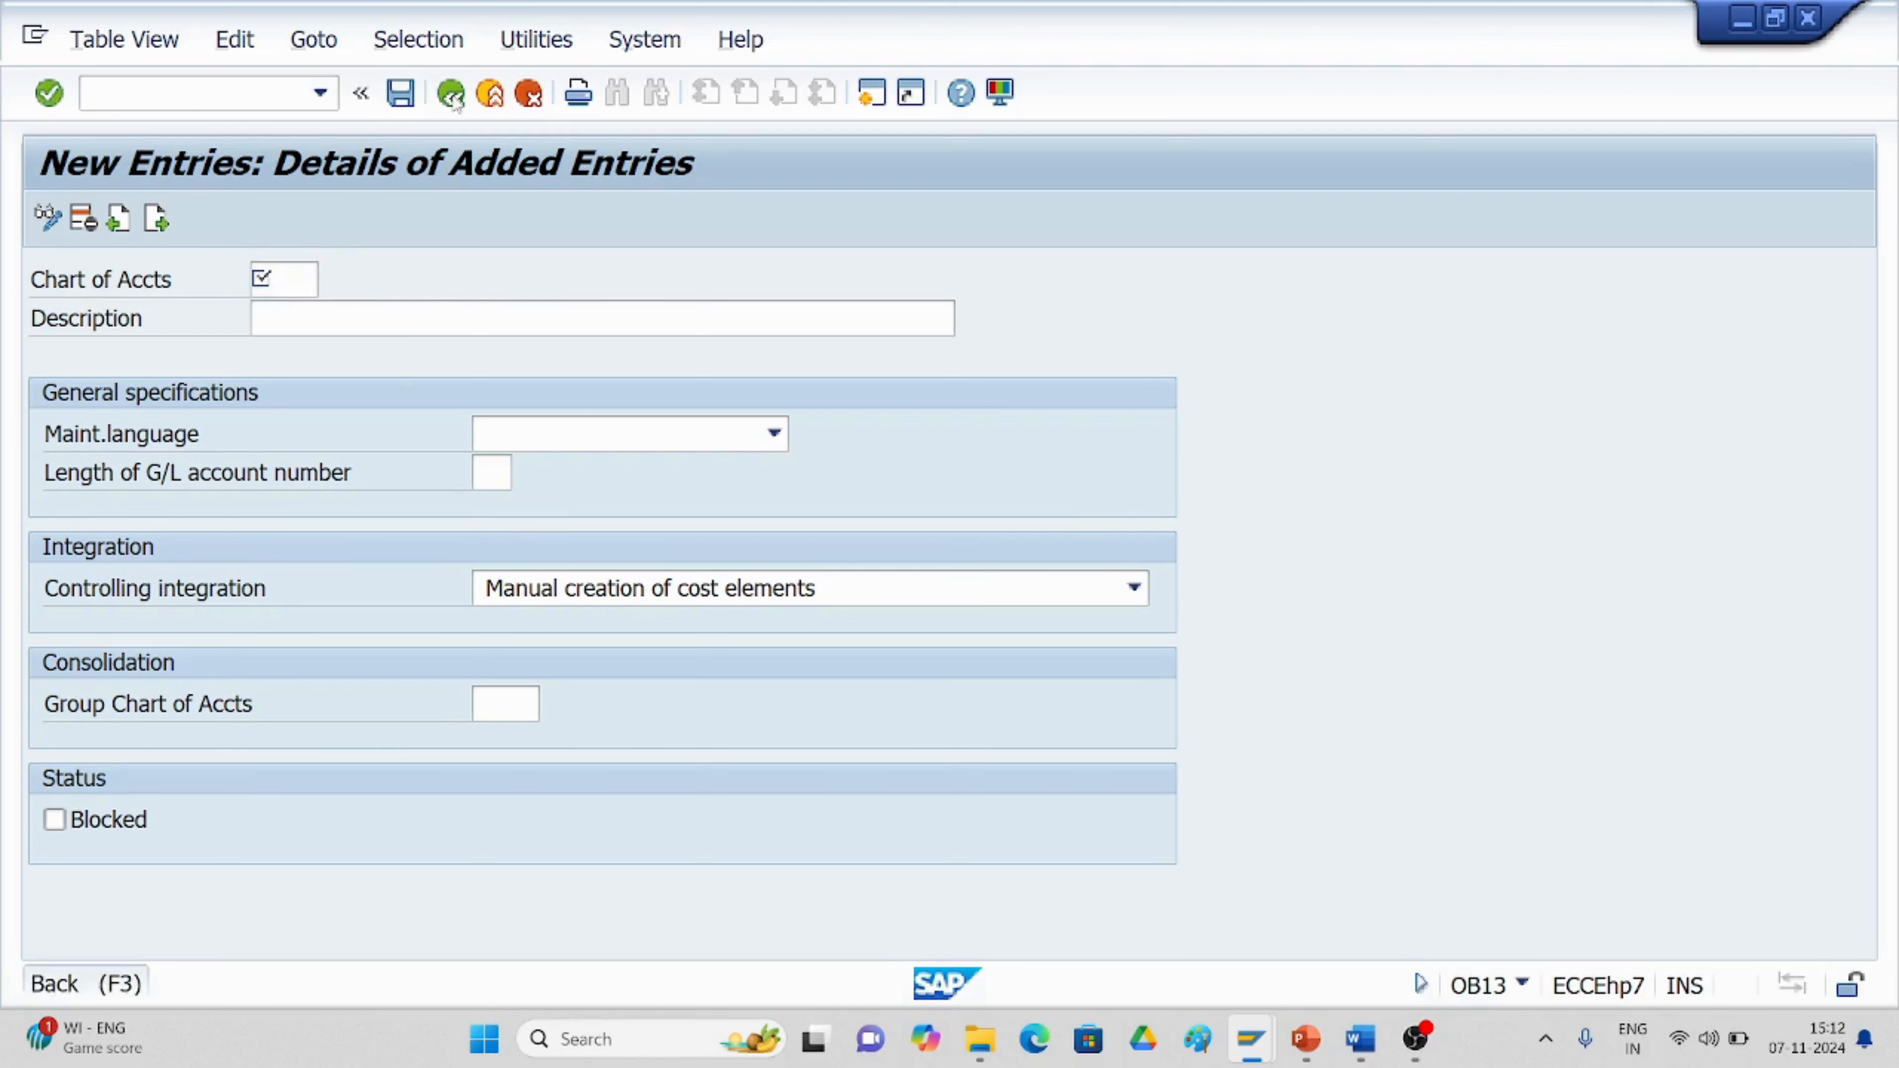
pyautogui.click(491, 103)
pyautogui.click(492, 106)
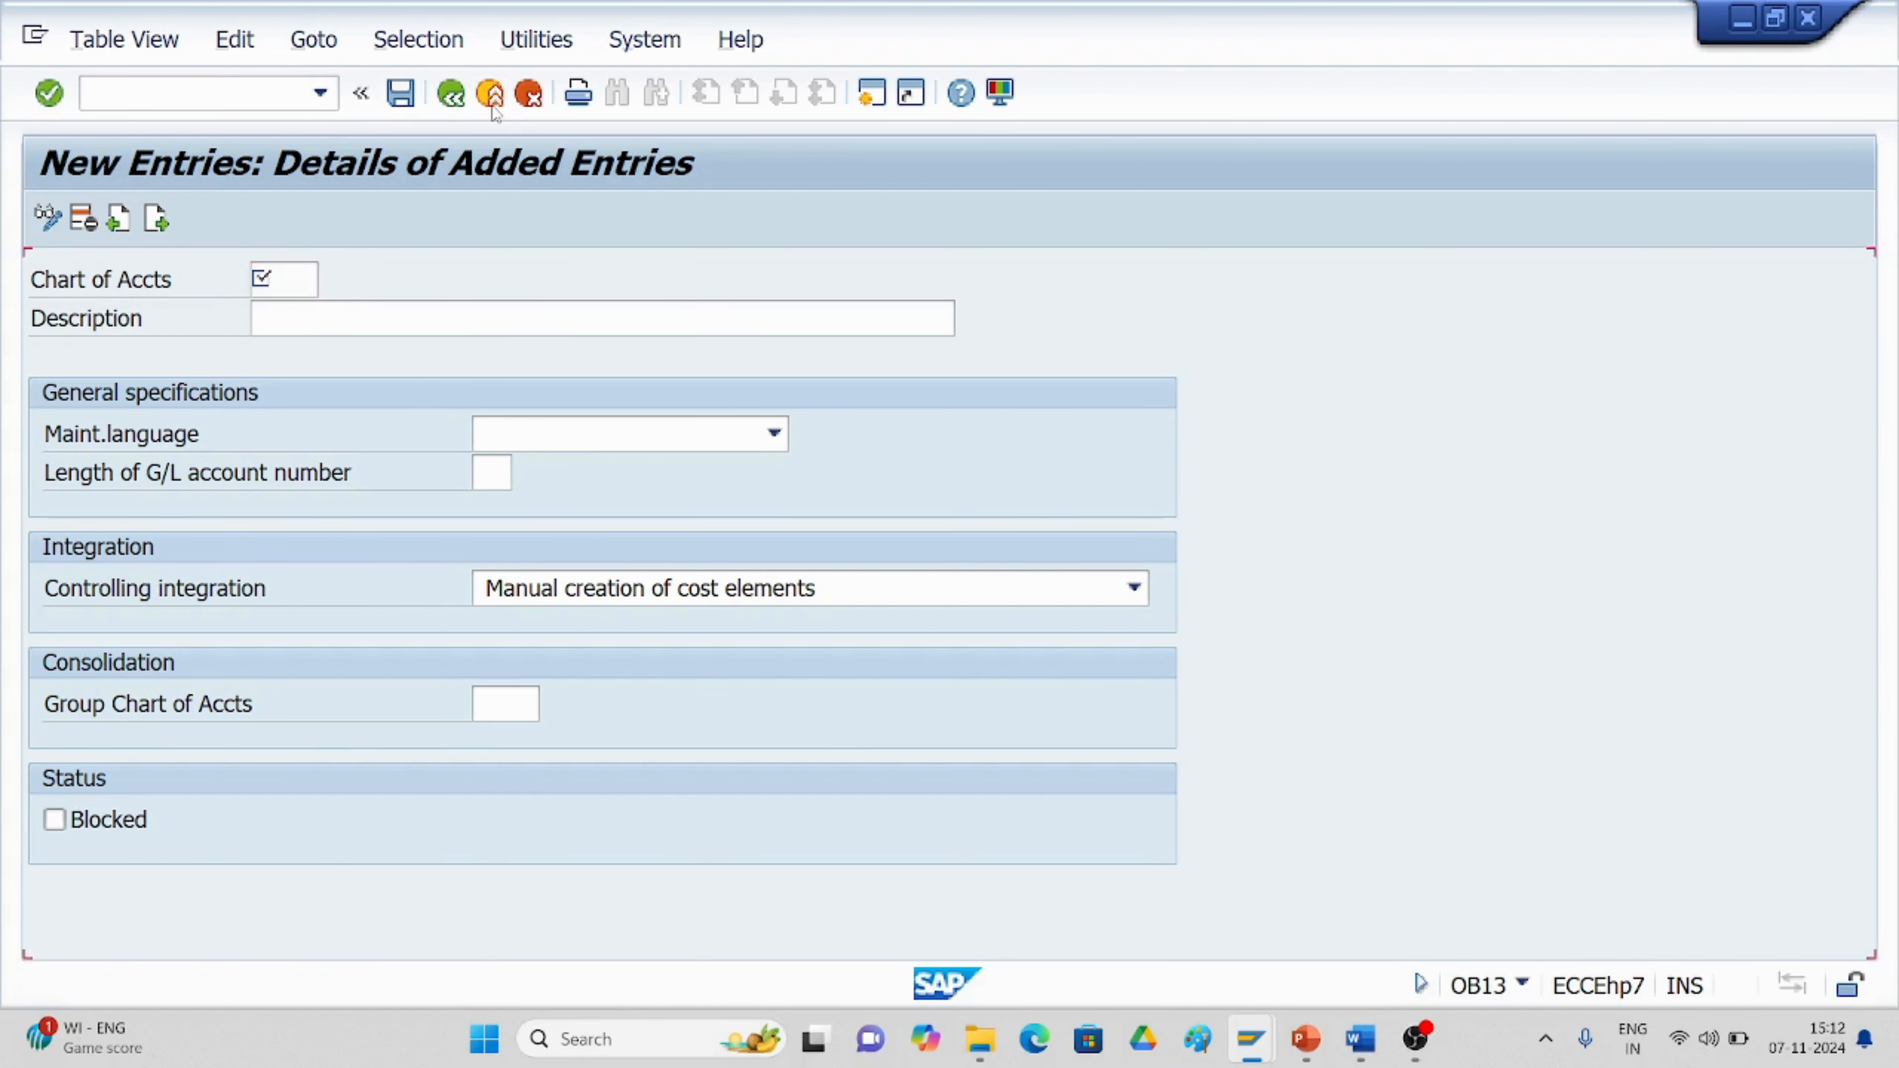
pyautogui.click(529, 93)
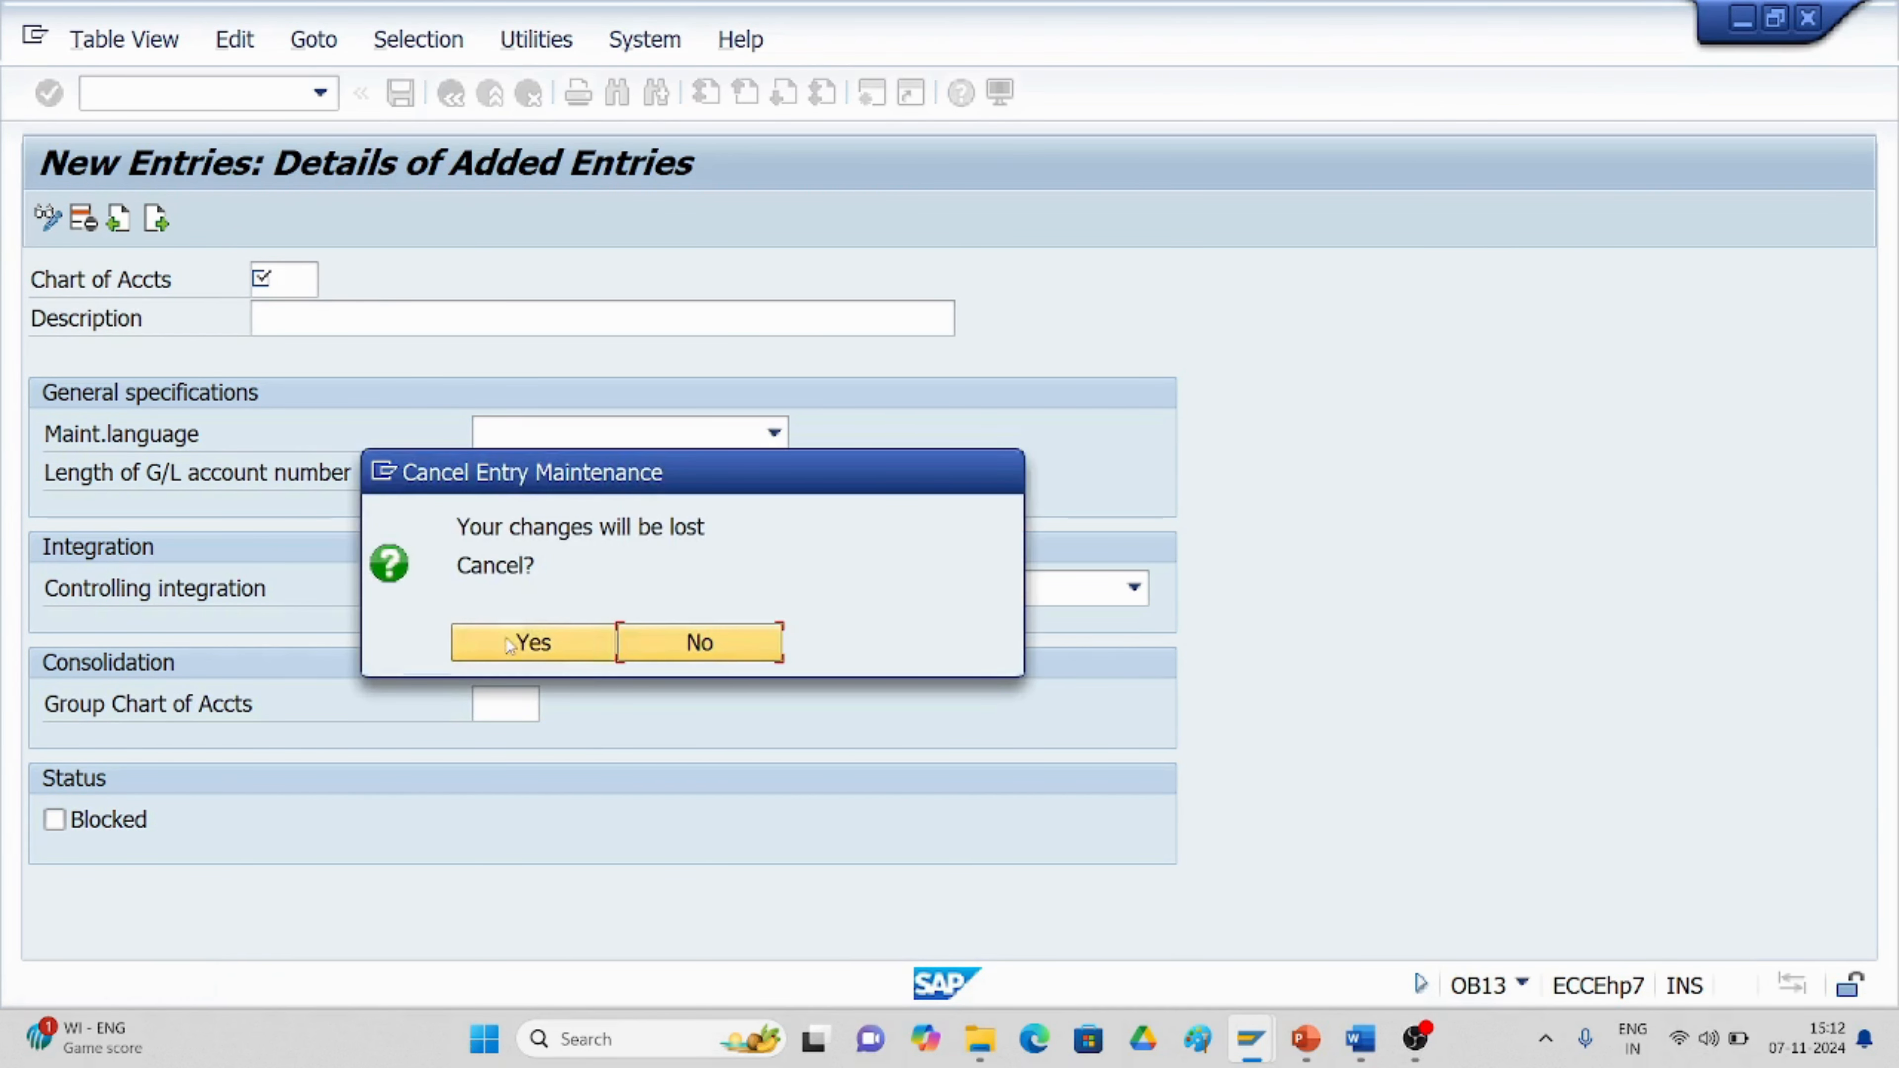
pyautogui.click(500, 636)
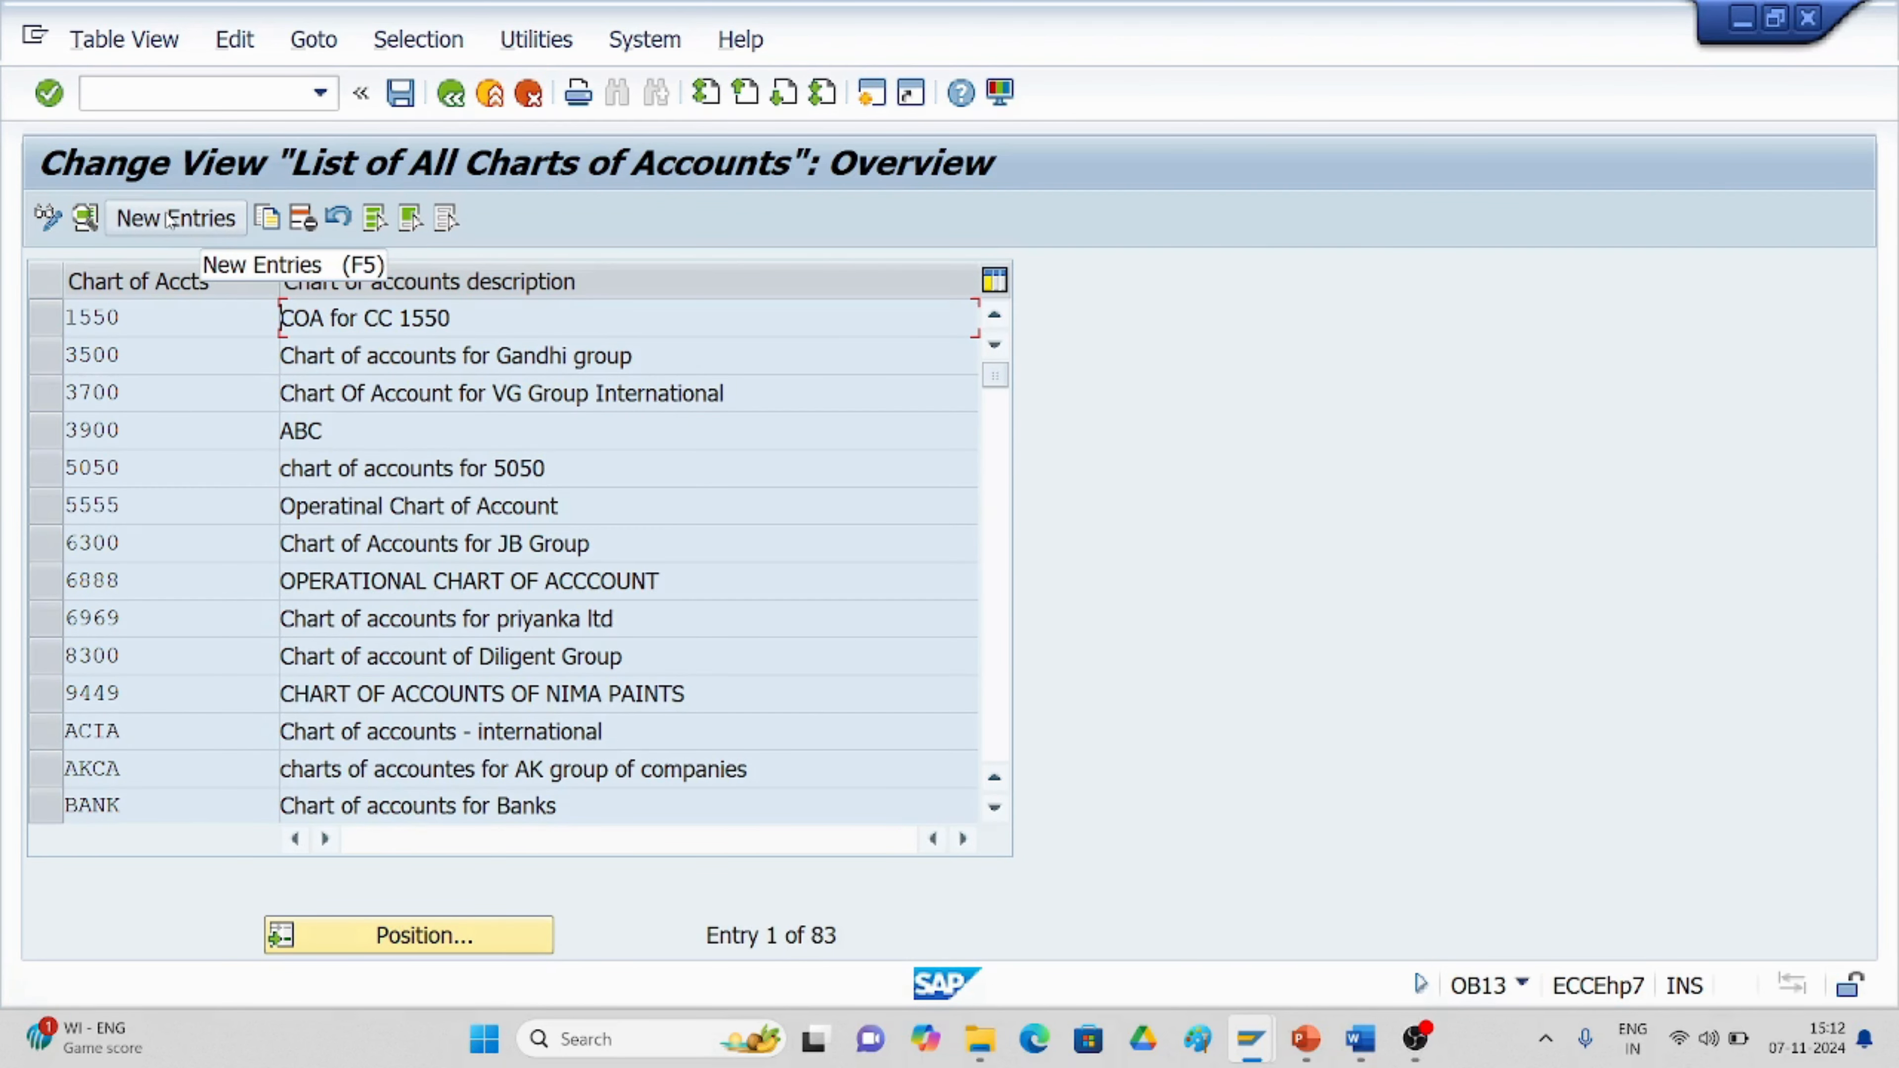
# Position the list of charts of accounts at TM50 and view the details of that entry.
pyautogui.click(392, 935)
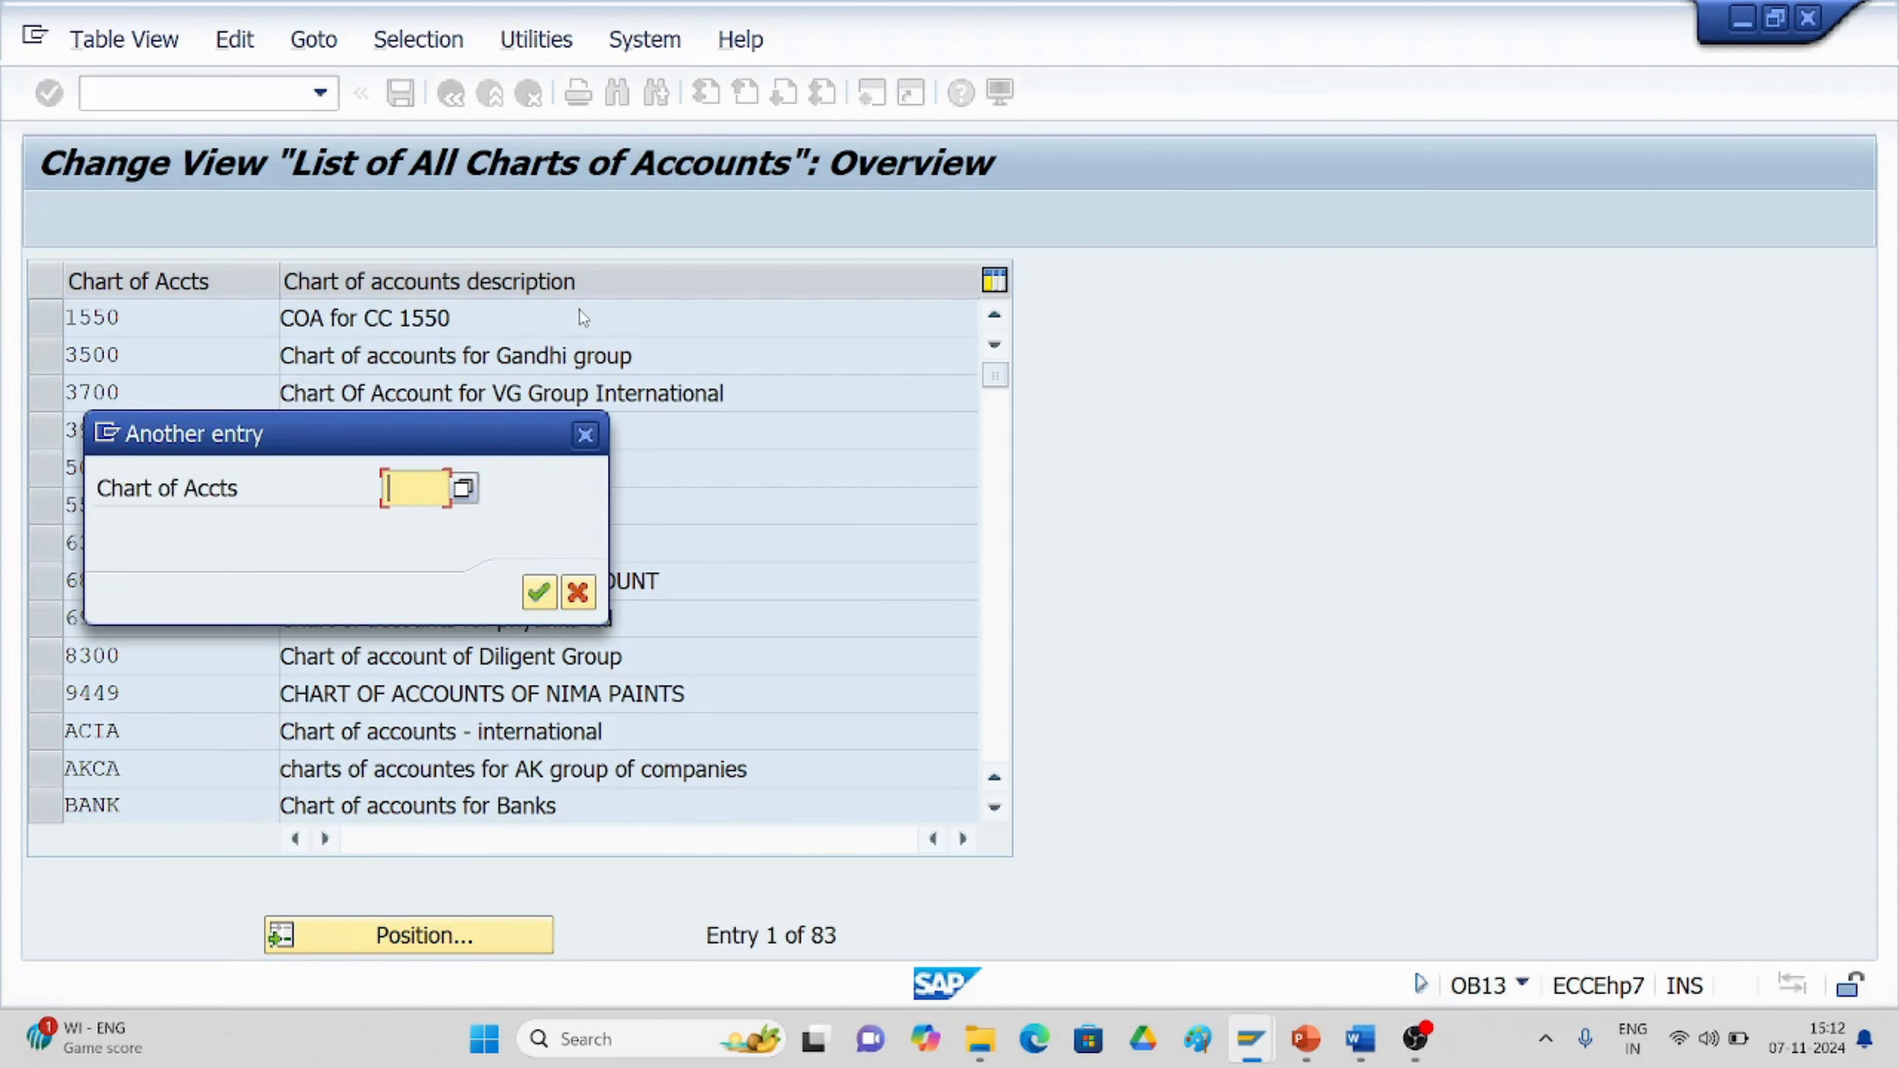
pyautogui.write('tm')
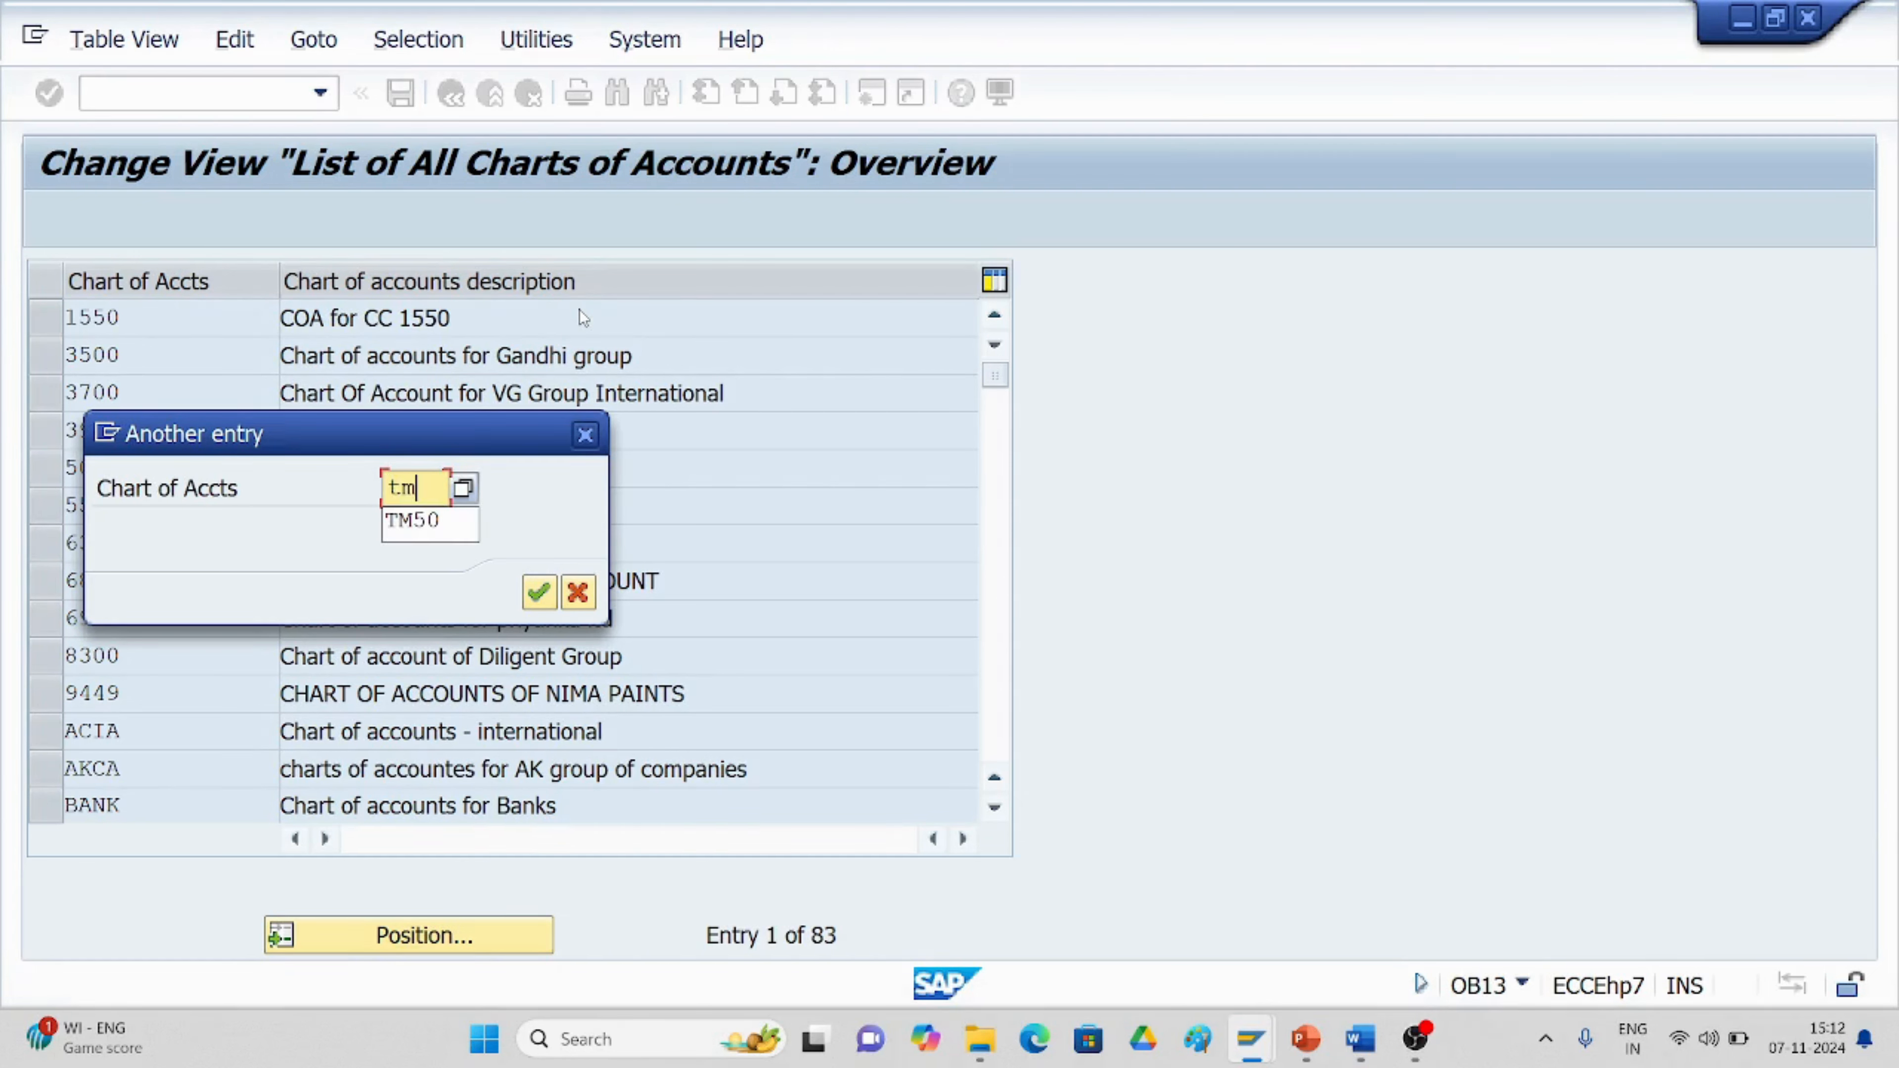
pyautogui.write('50')
pyautogui.click(539, 591)
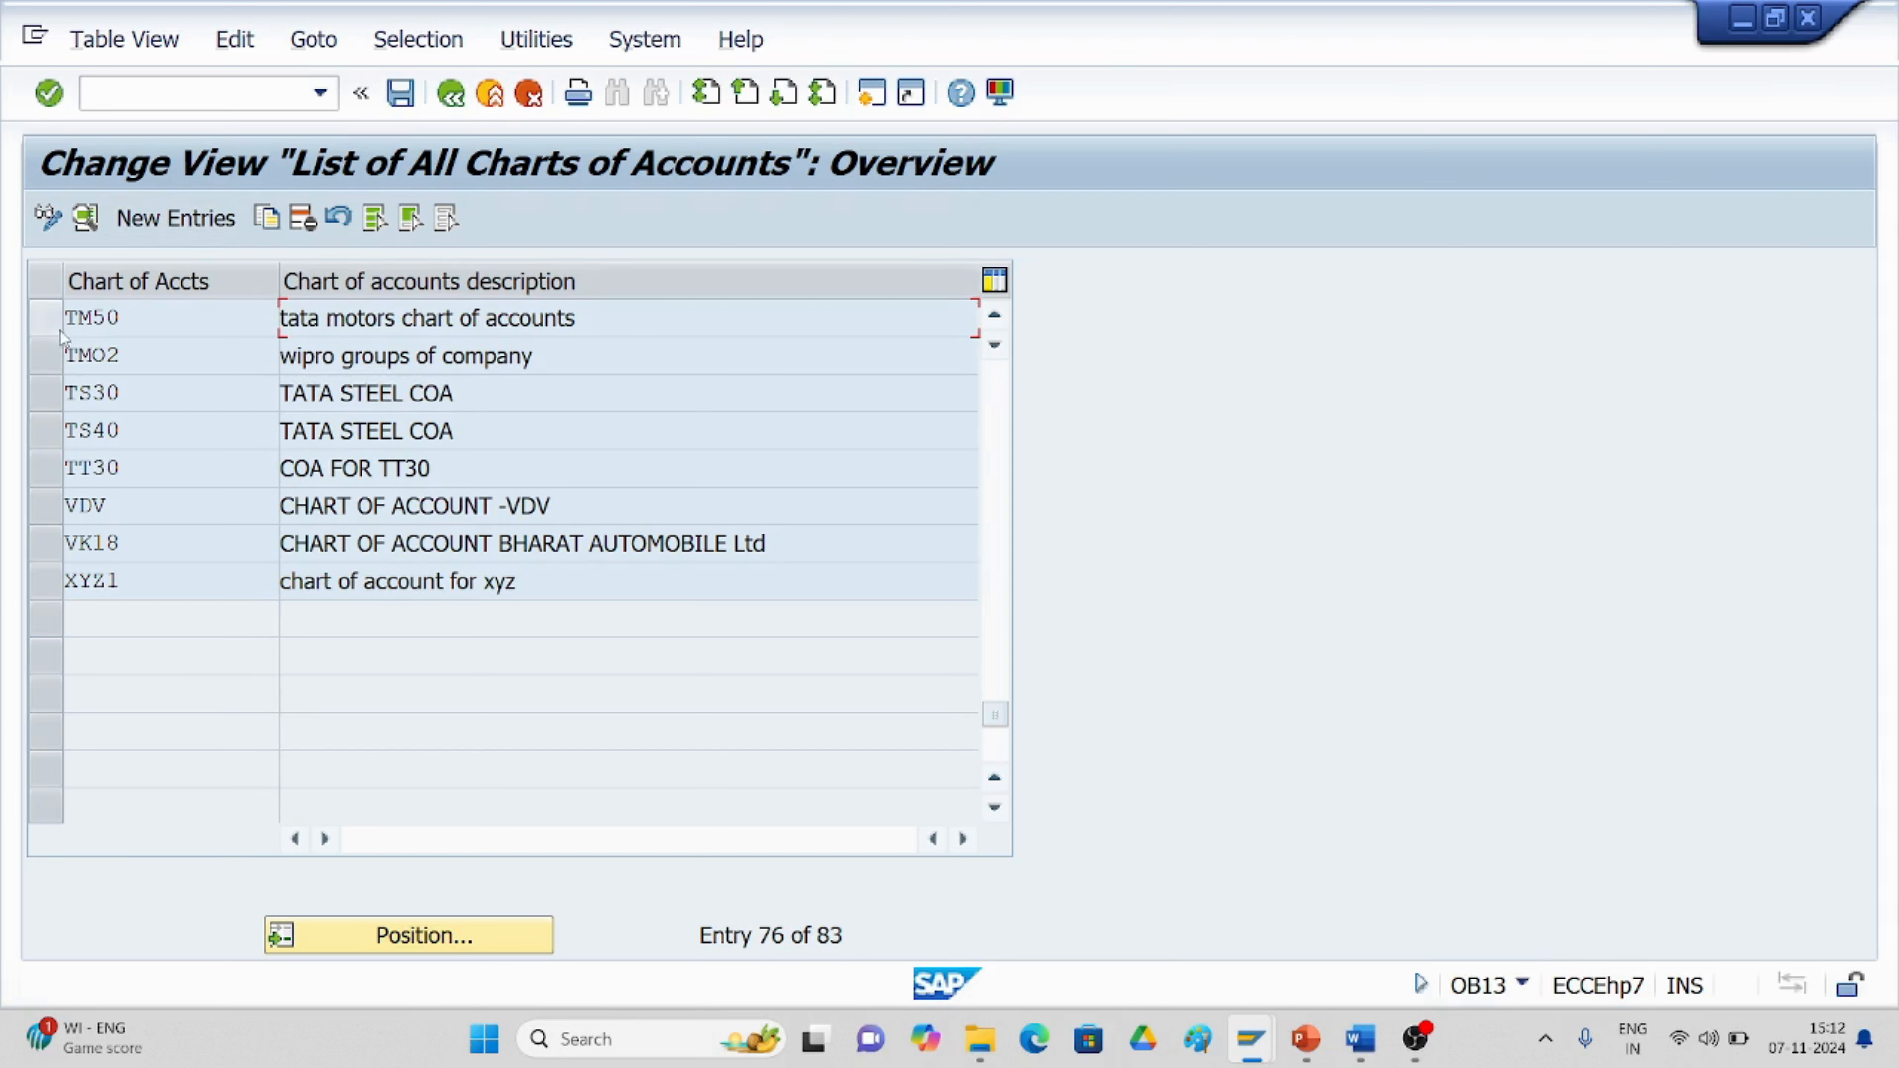
pyautogui.click(47, 318)
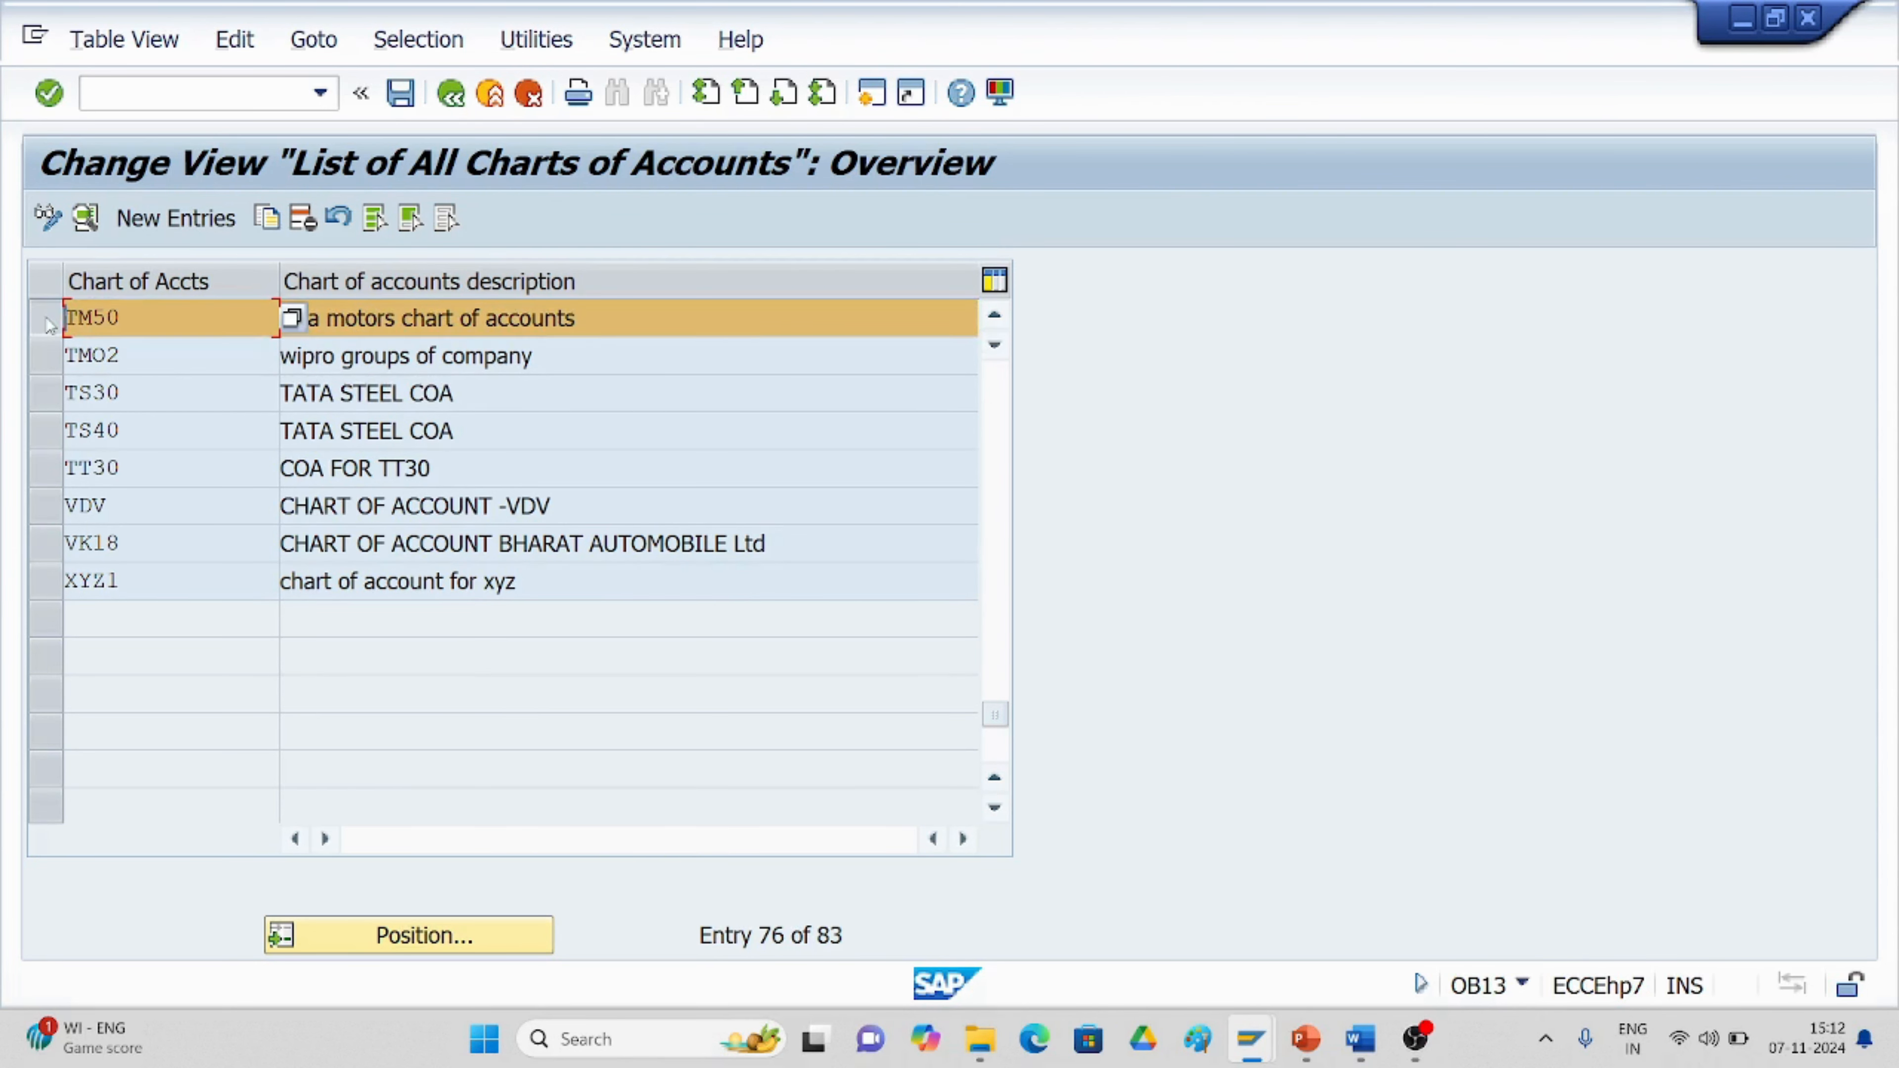
pyautogui.click(86, 220)
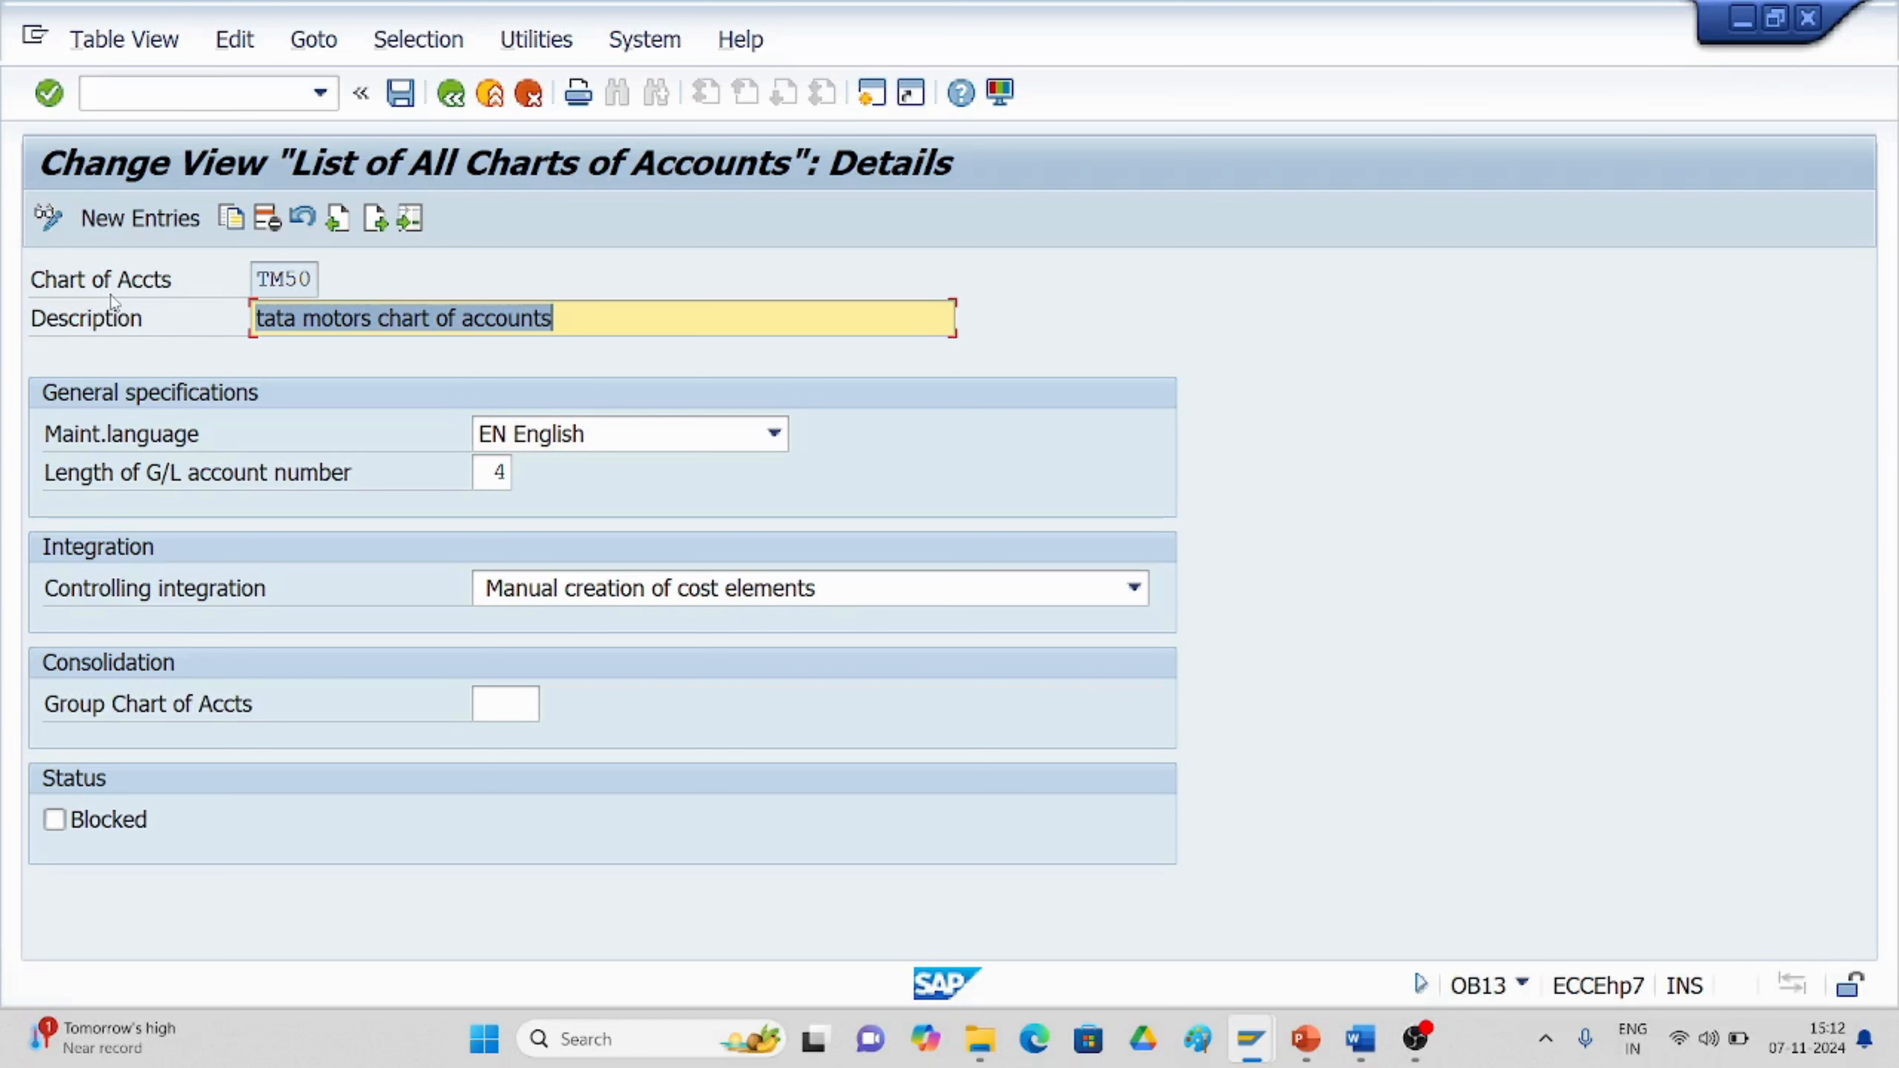
pyautogui.click(316, 279)
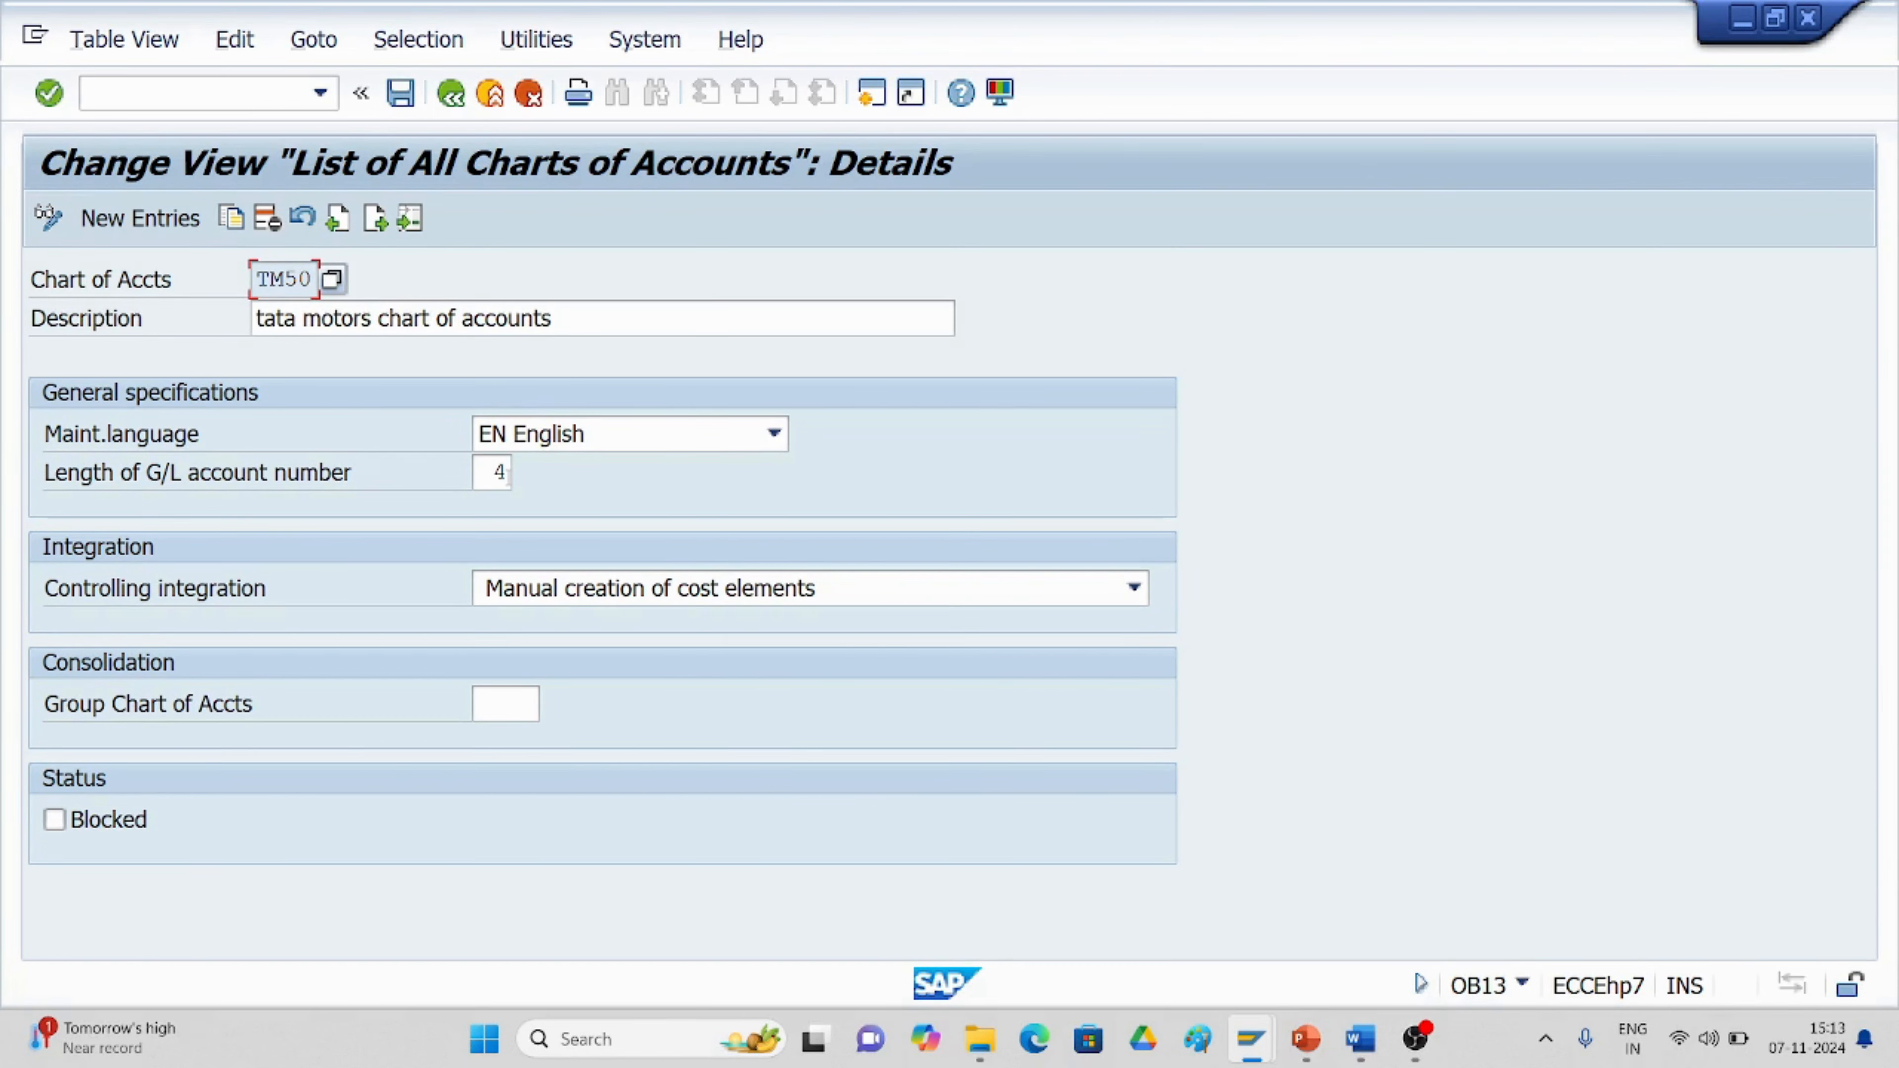
# Switch to the Word guide, read on to the Assign Company Code to Chart of Accounts section, and return to SAP.
pyautogui.click(1365, 1050)
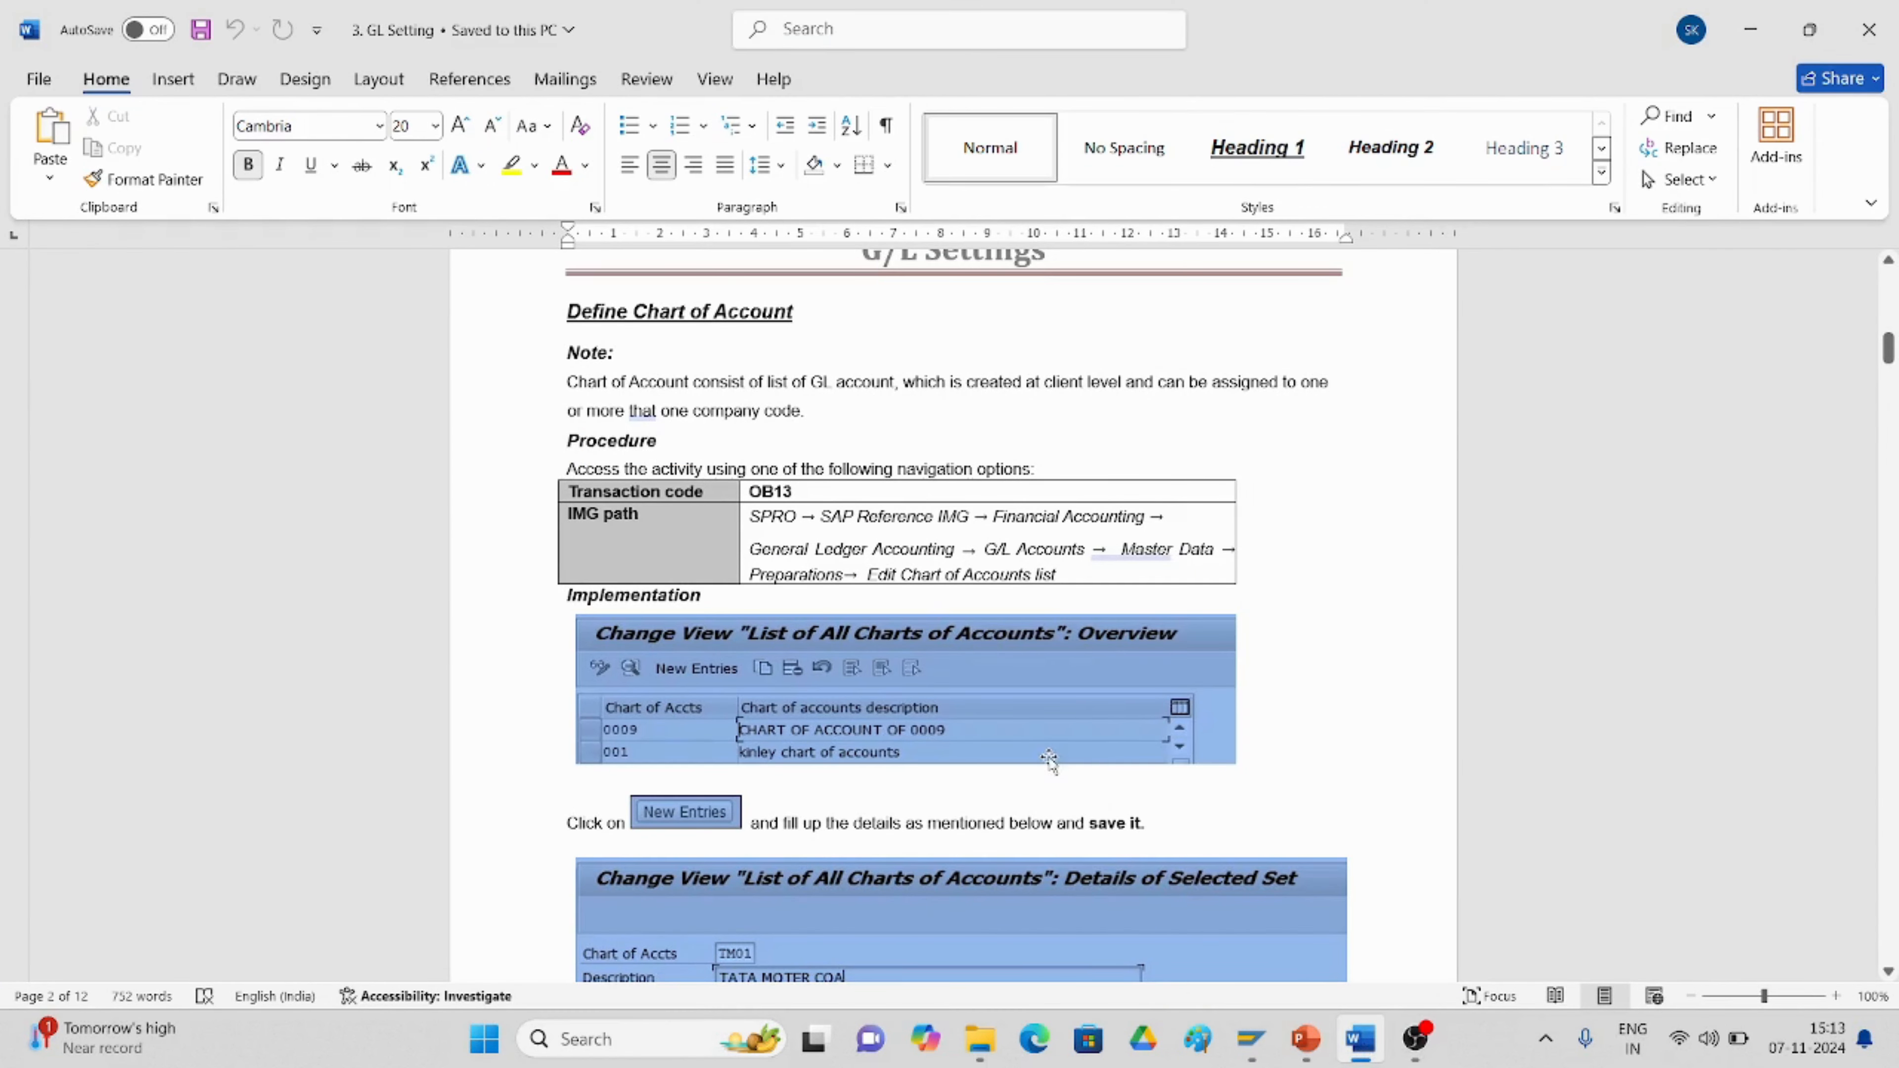
pyautogui.scroll(-3, 1049, 759)
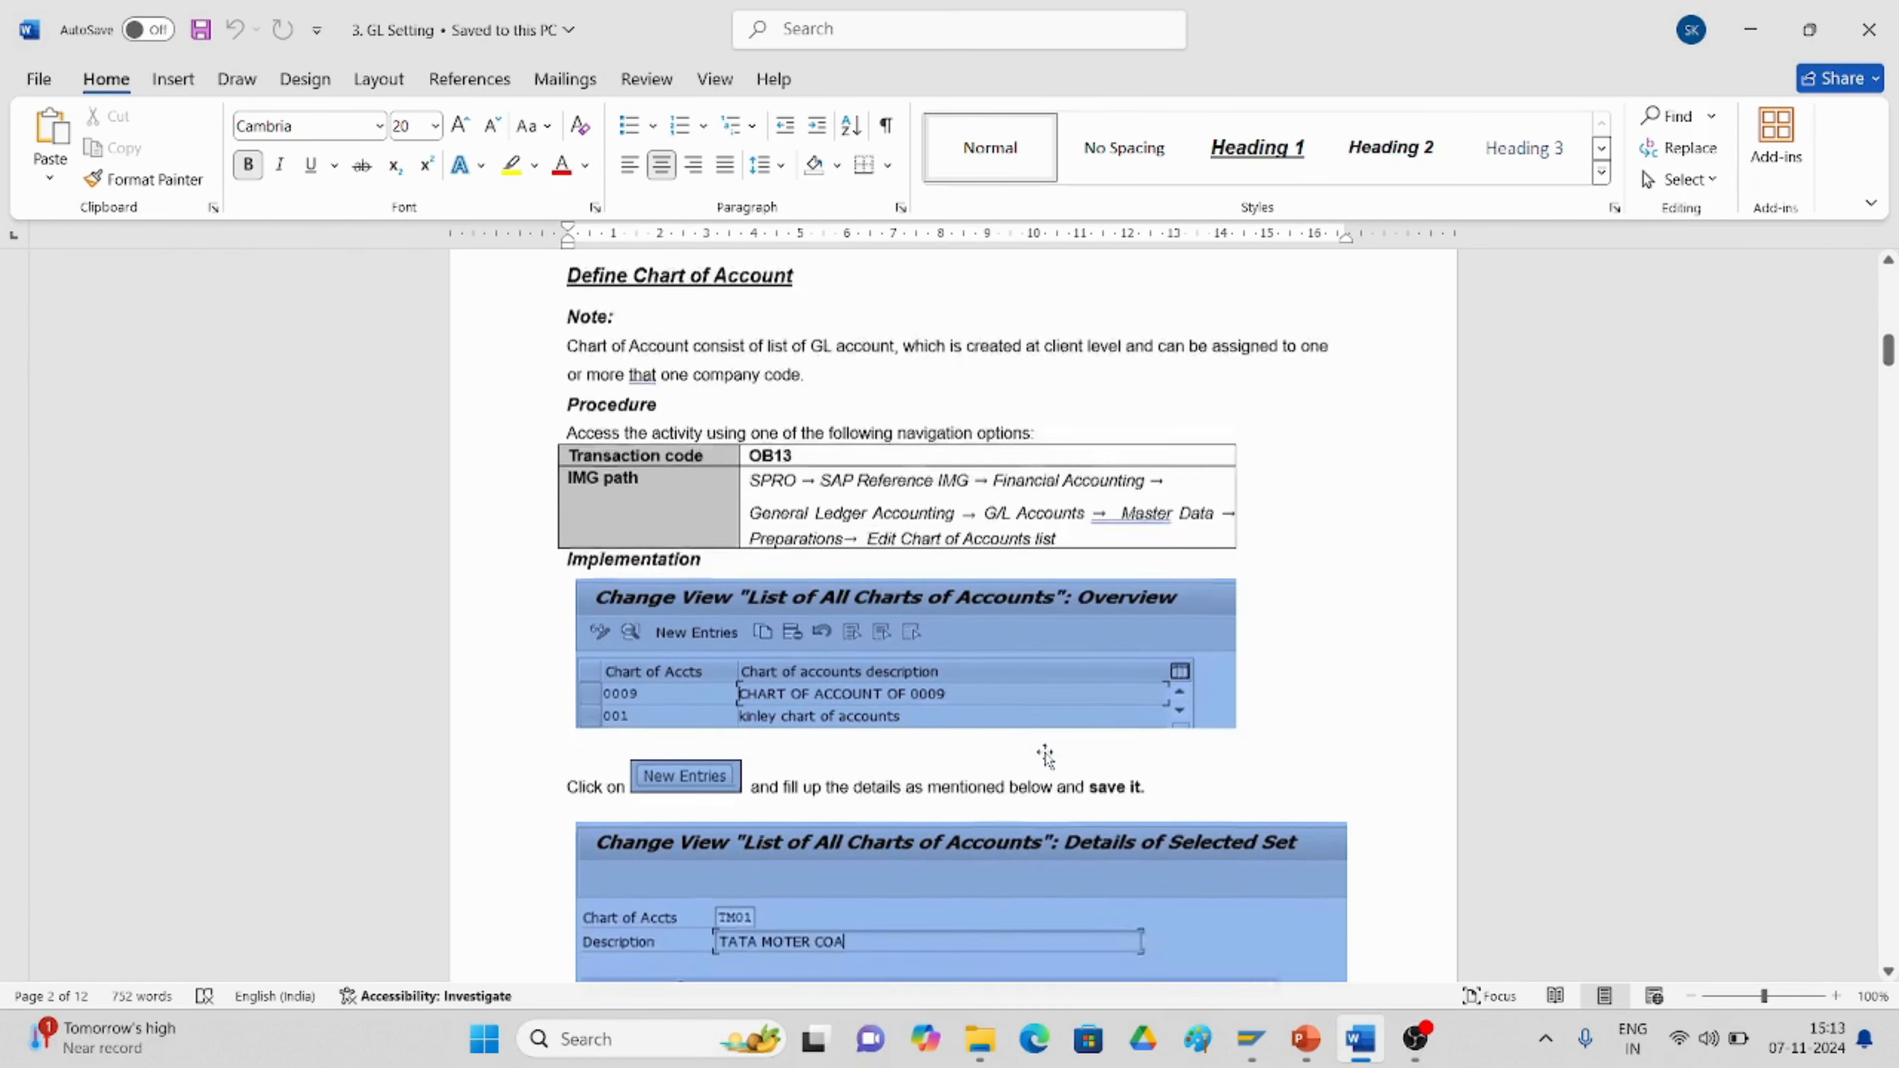
pyautogui.scroll(-13, 1047, 756)
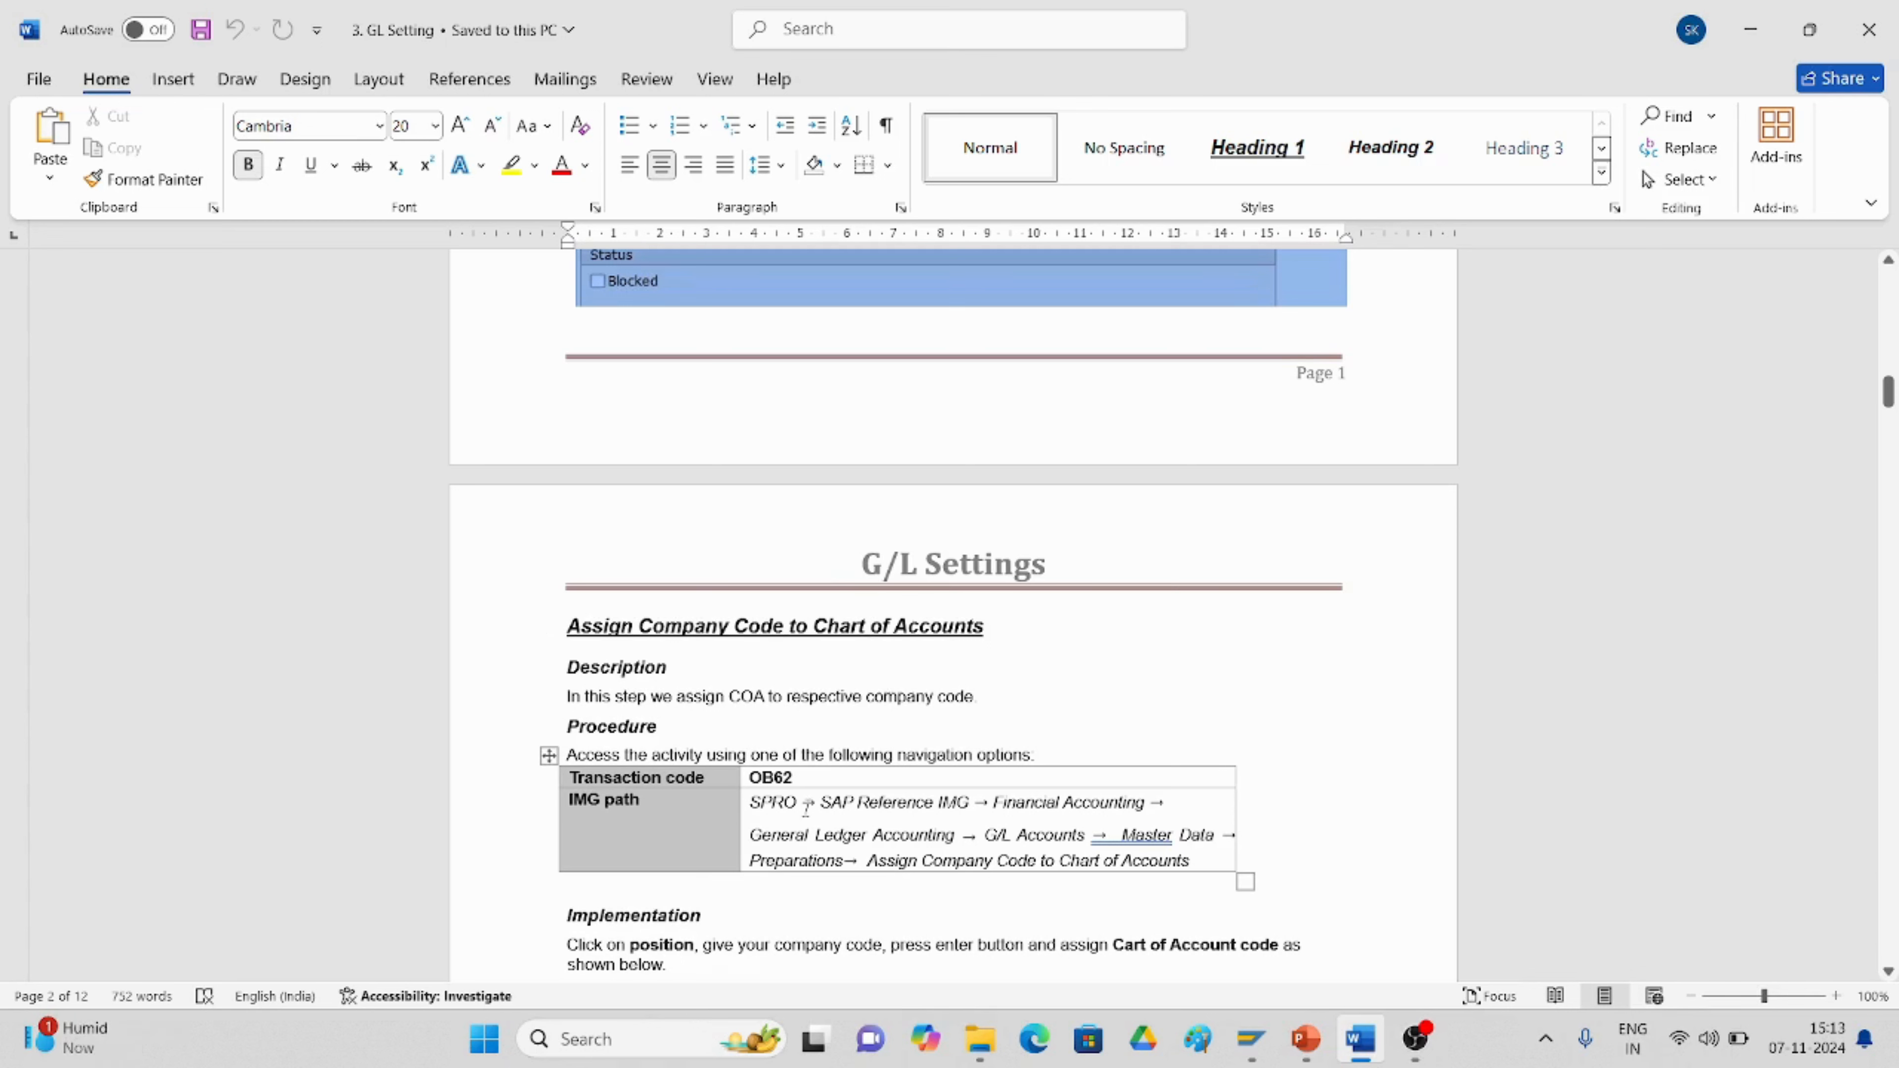
pyautogui.click(1250, 1039)
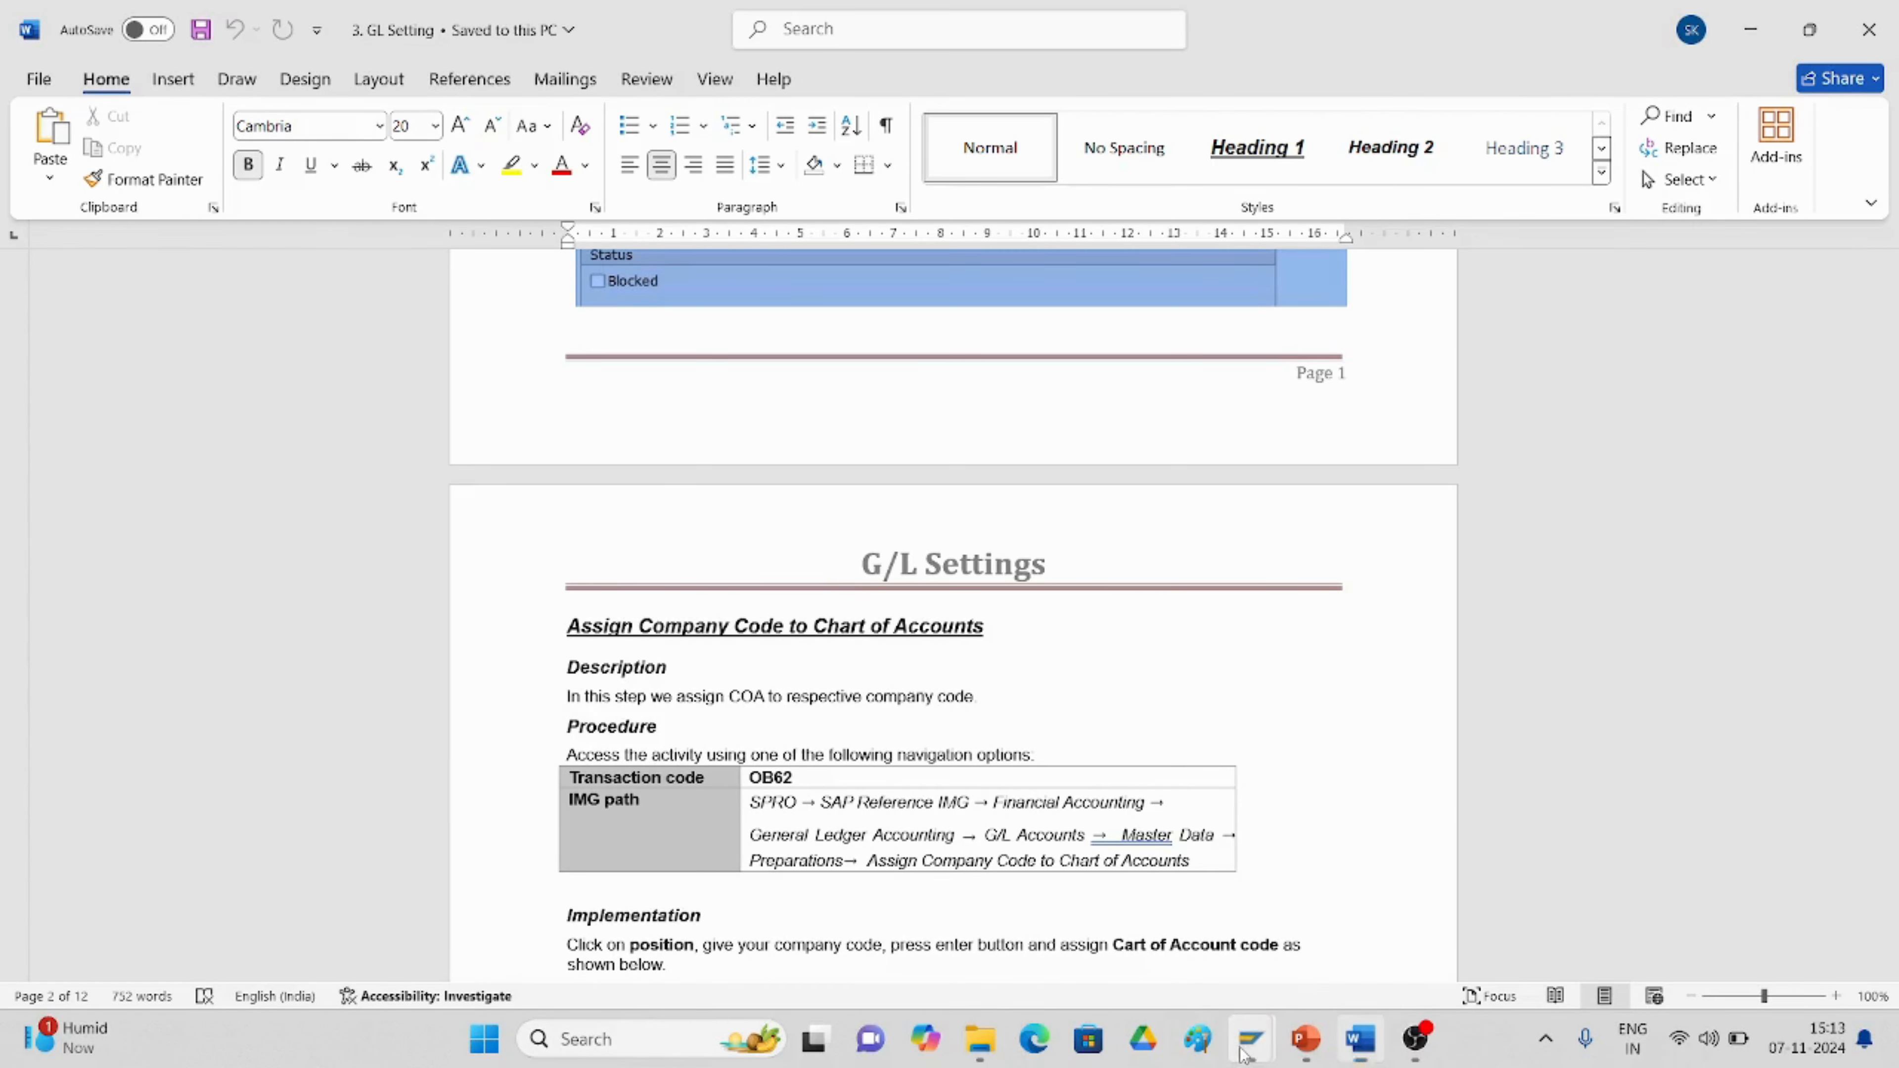
pyautogui.click(1332, 931)
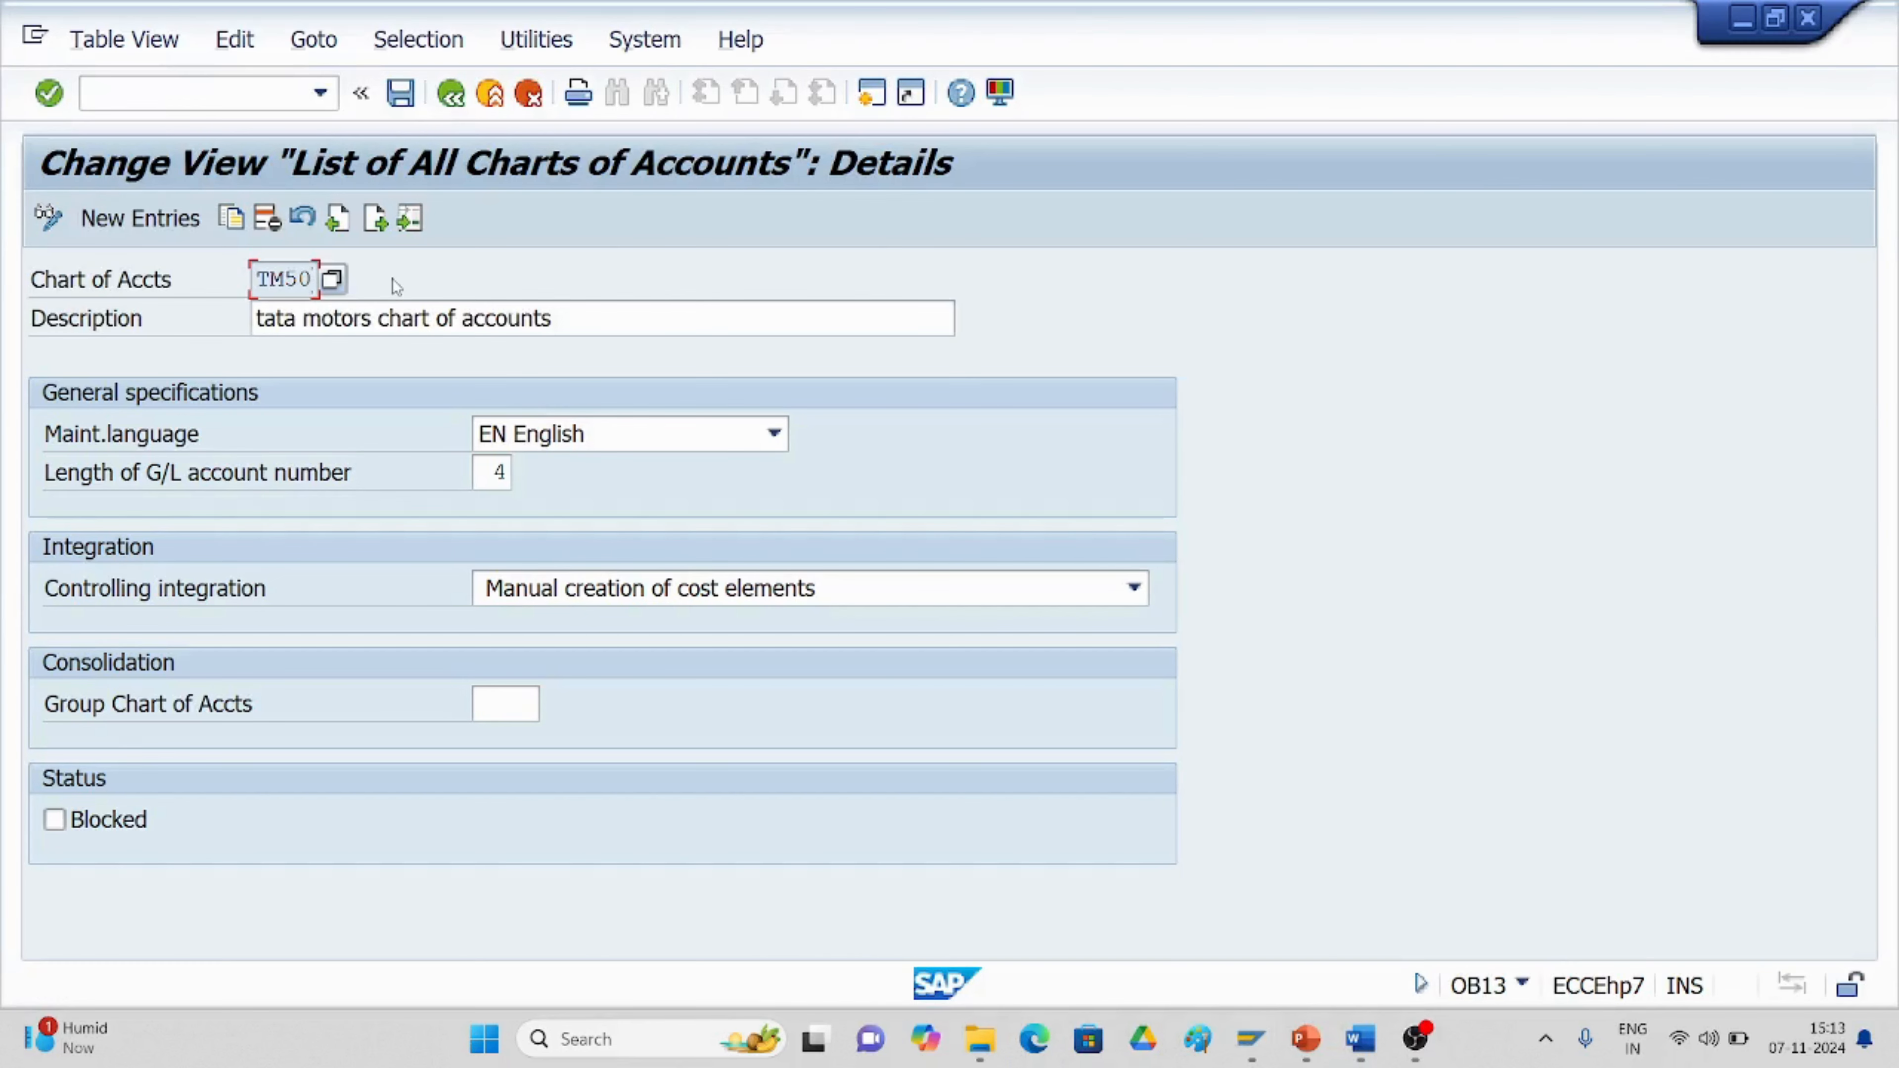
# Return to the IMG structure, execute Assign Company Code to Chart of Accounts, and position the list at company code TM50.
pyautogui.click(457, 107)
pyautogui.click(457, 106)
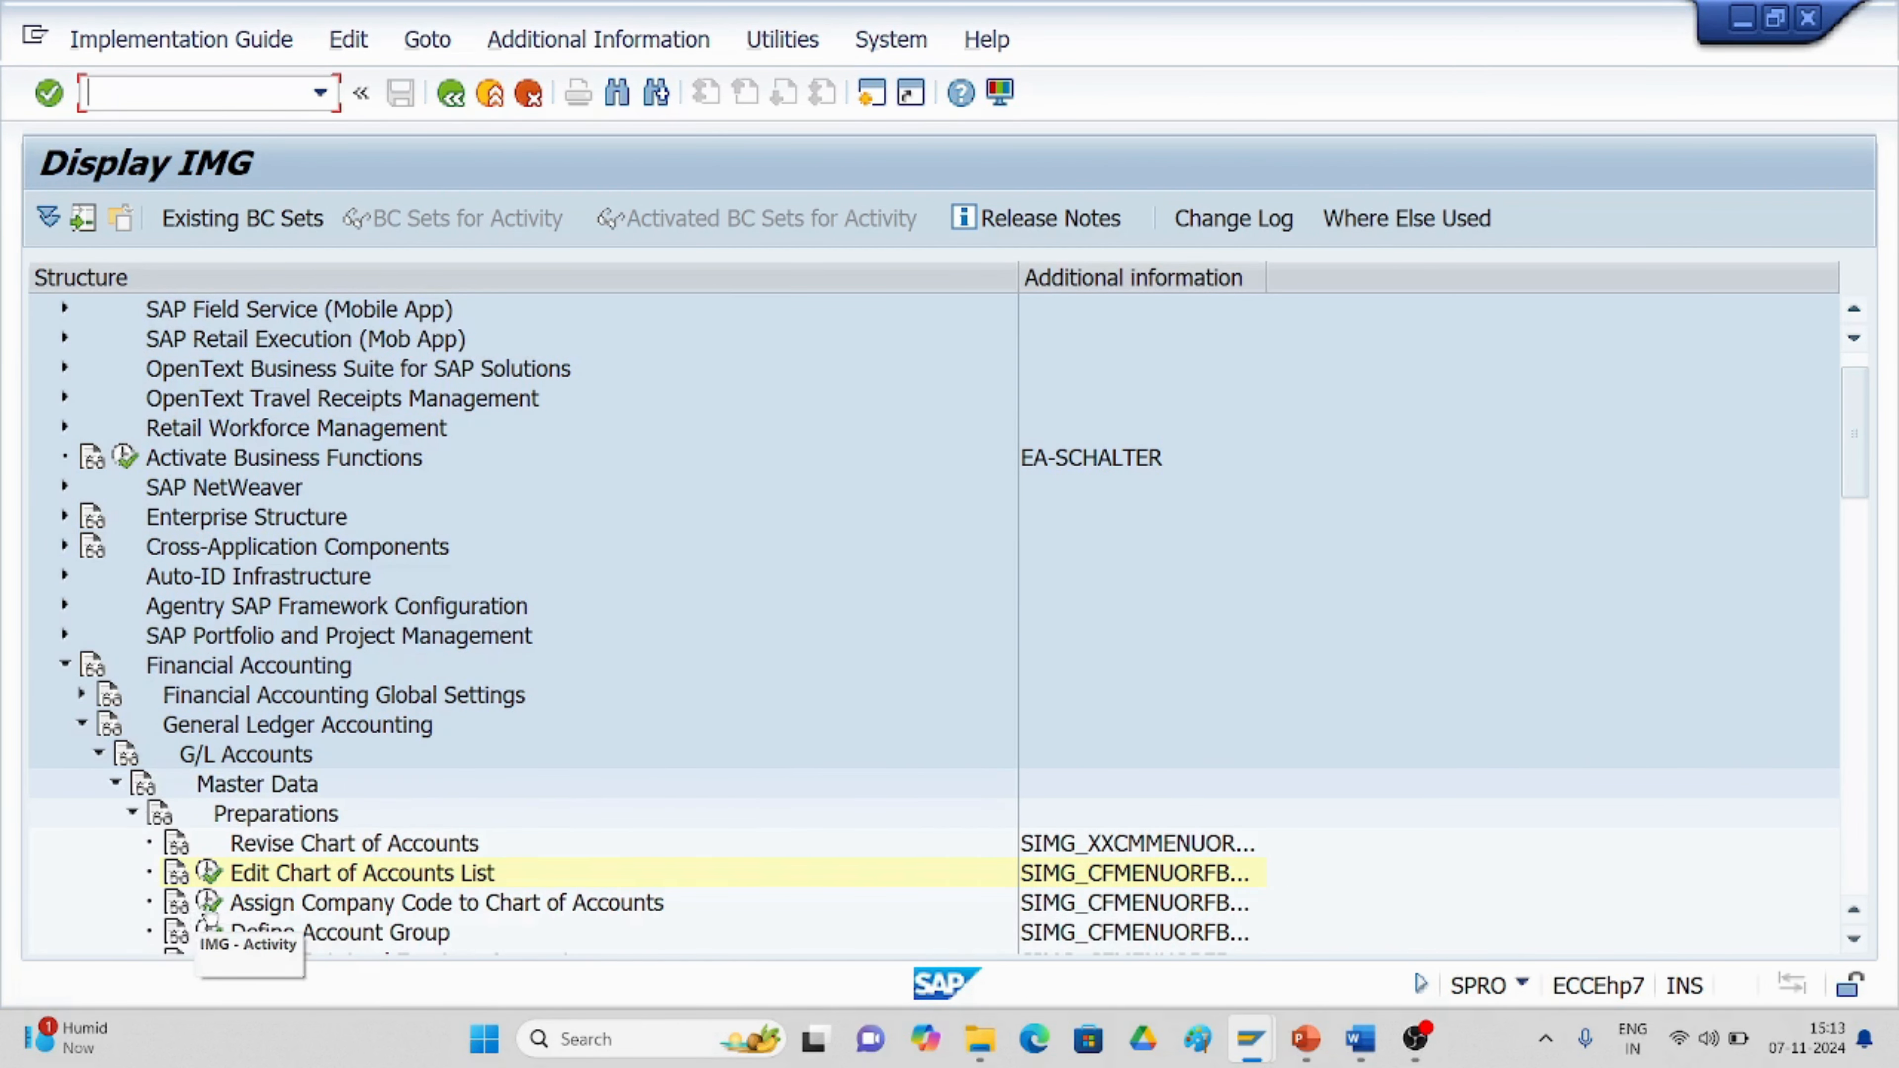
pyautogui.click(209, 904)
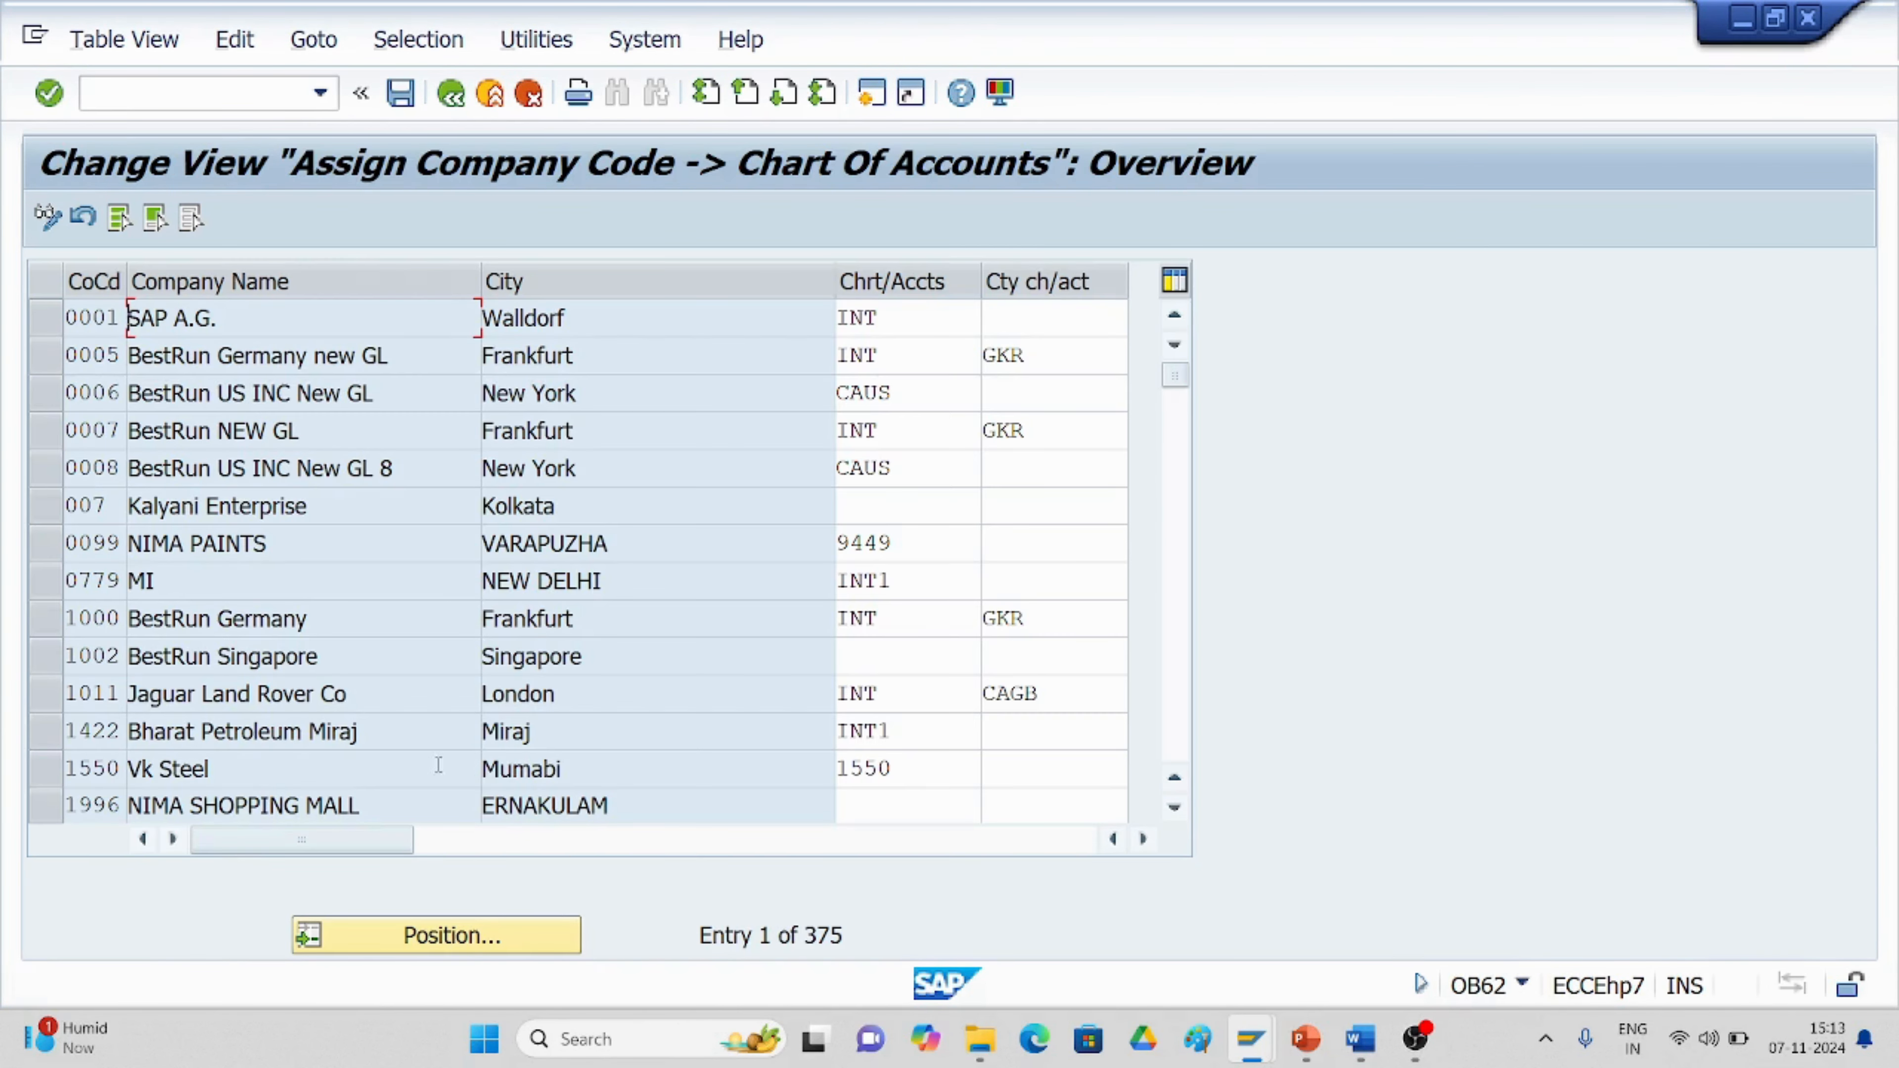
pyautogui.click(461, 931)
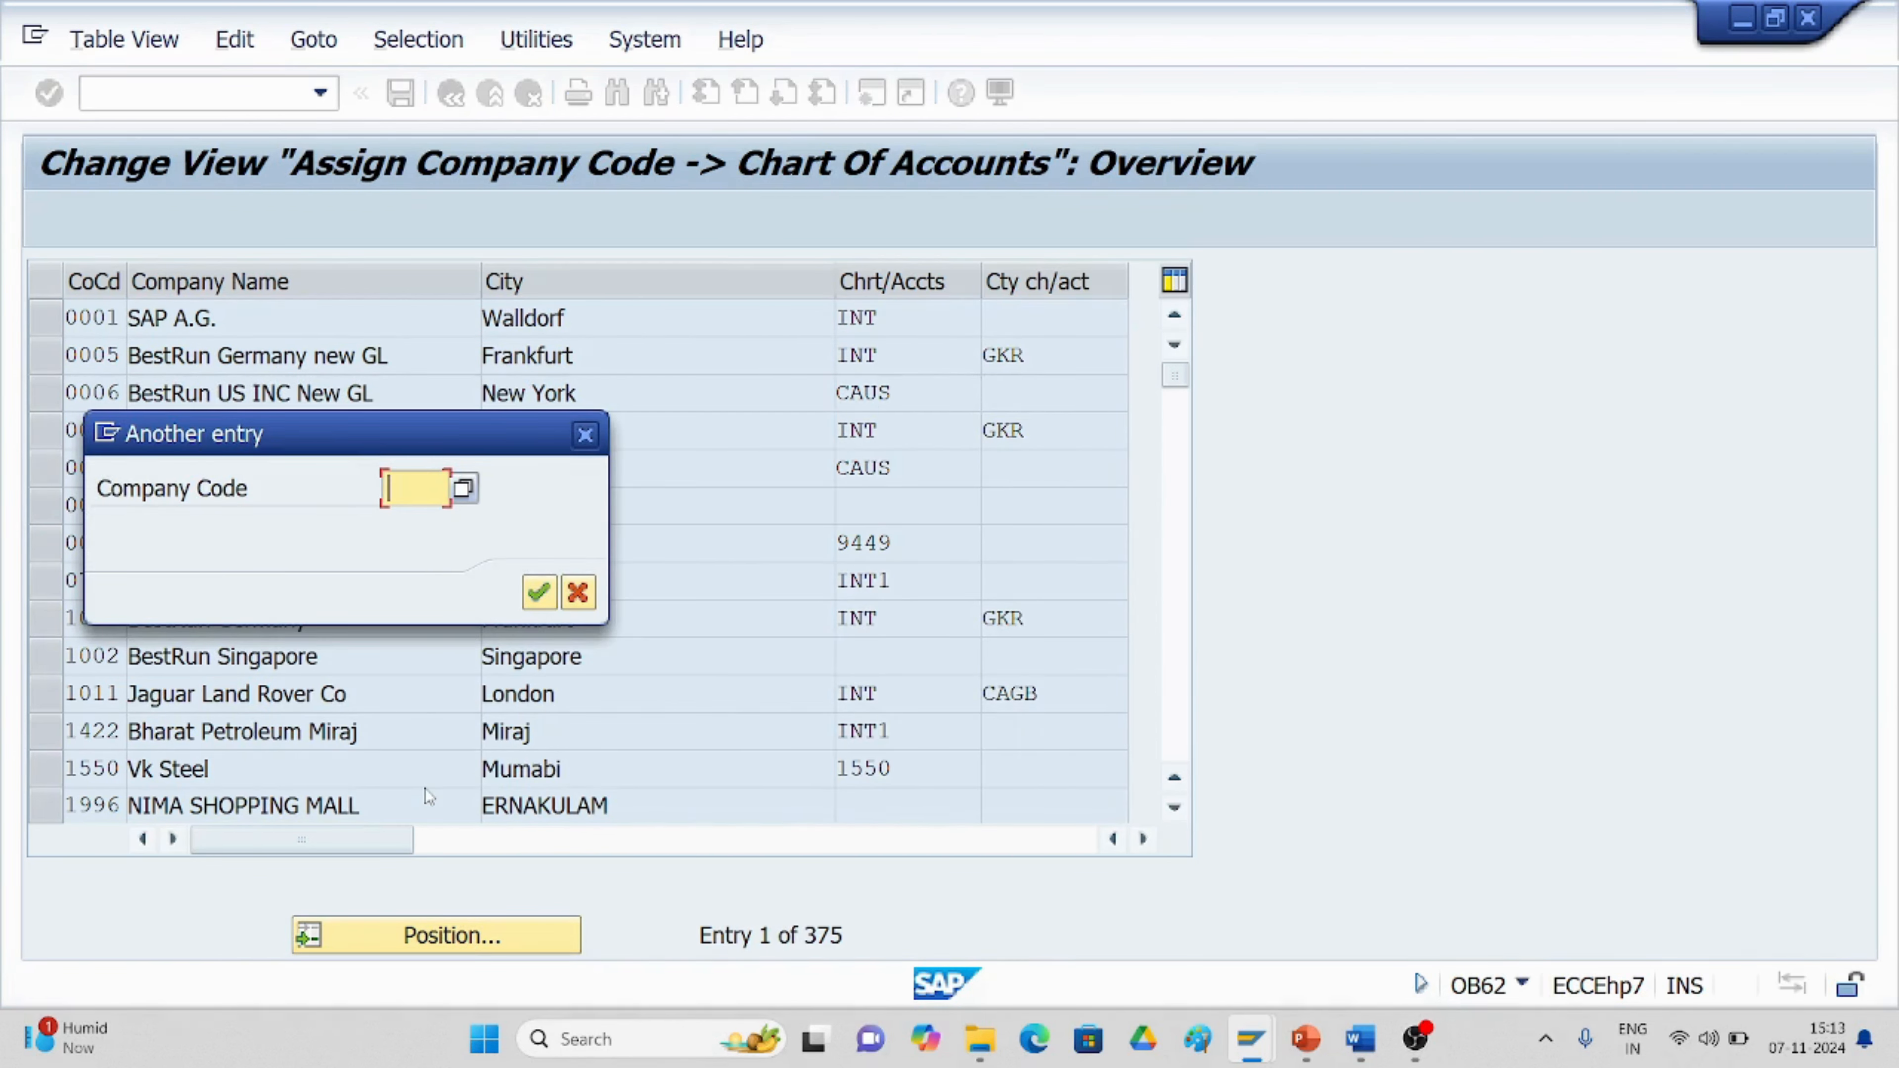
pyautogui.write('tm')
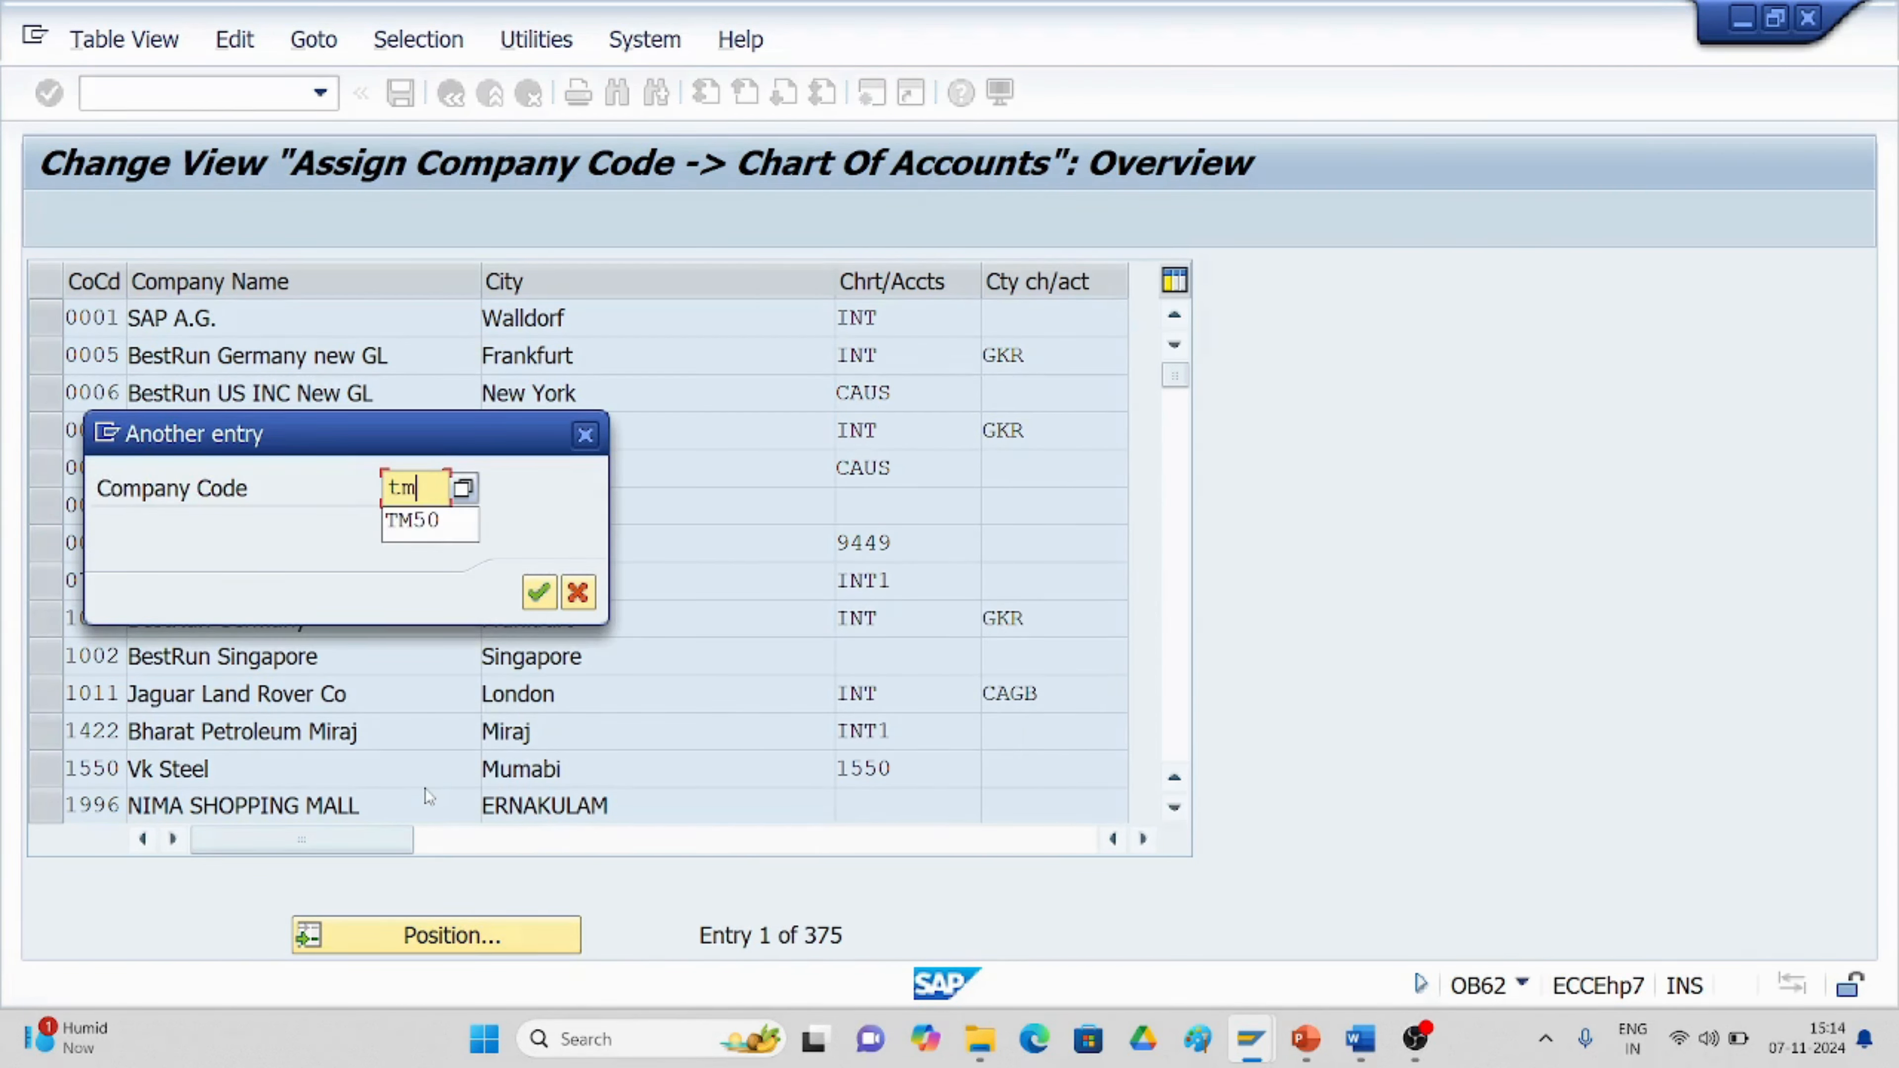
pyautogui.write('50')
pyautogui.click(536, 592)
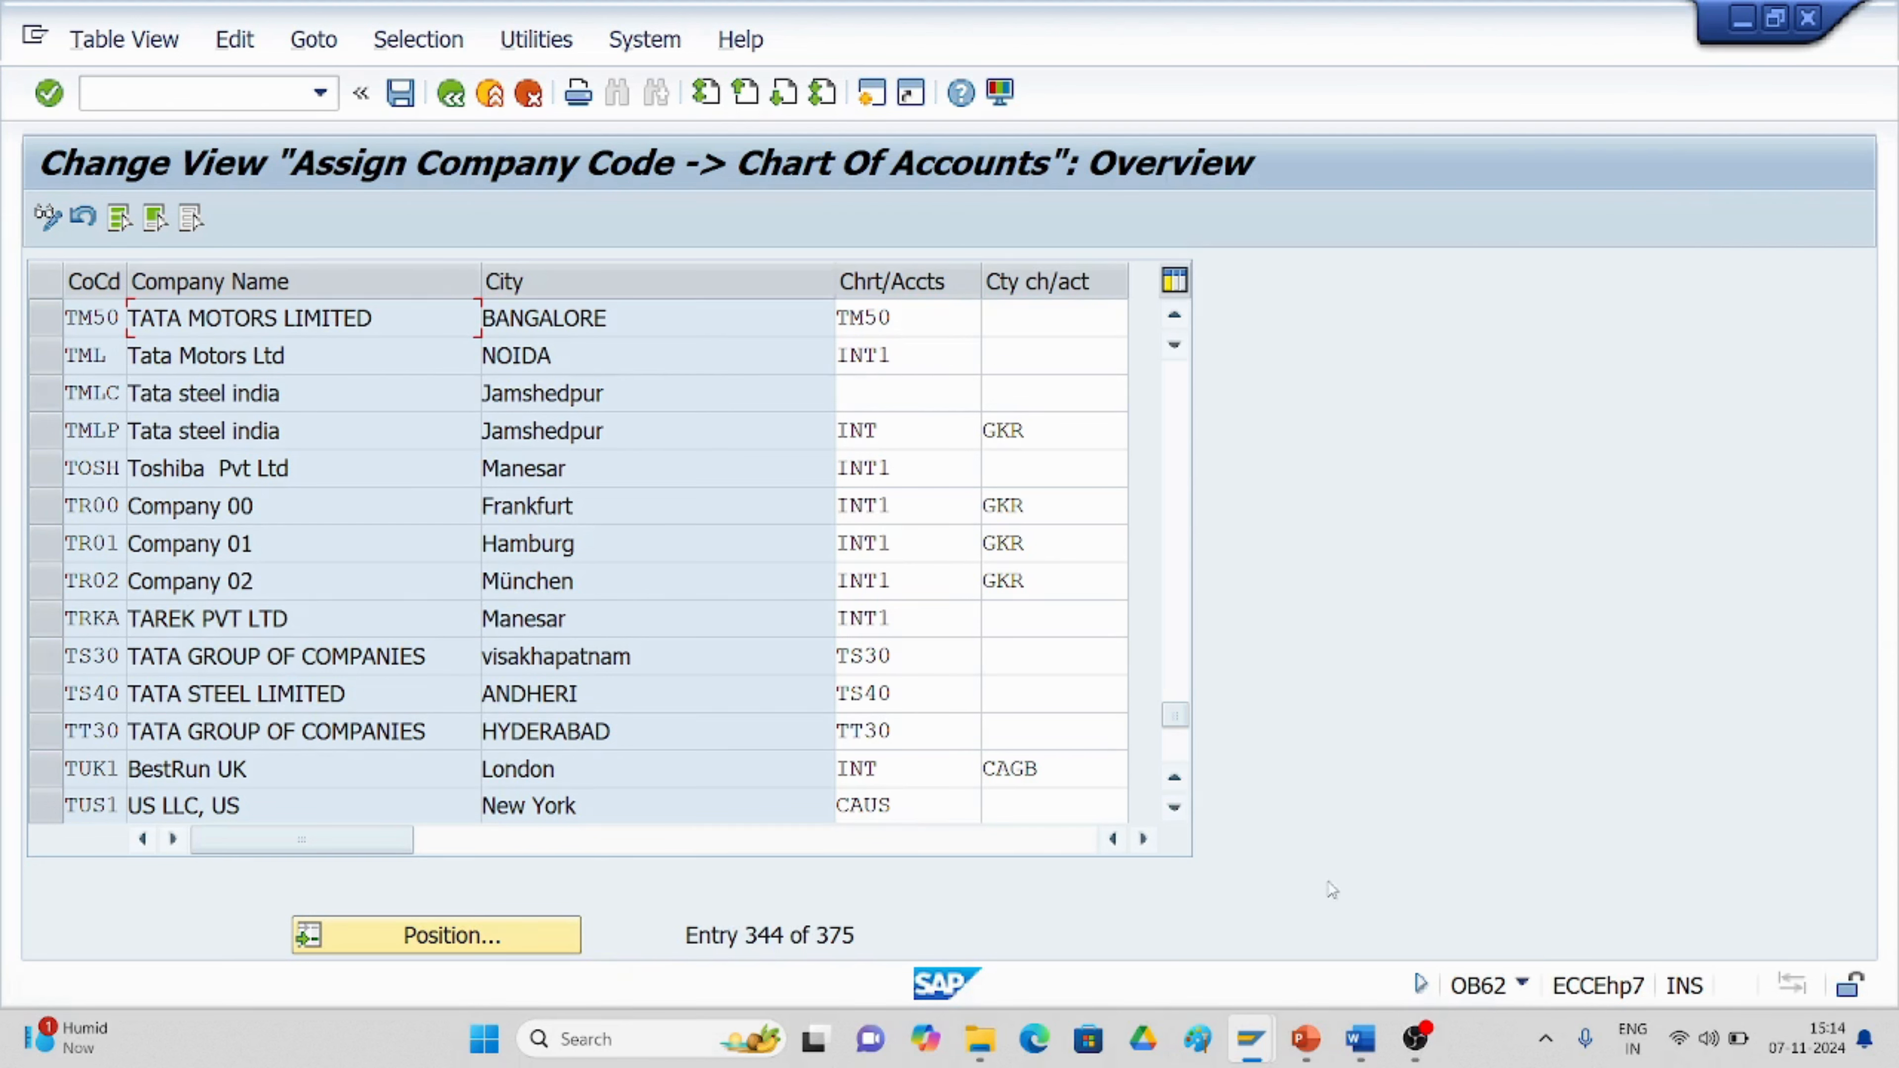
# Switch to the Word guide and read on to the Define account group section.
pyautogui.click(1360, 1040)
pyautogui.scroll(-10, 1017, 621)
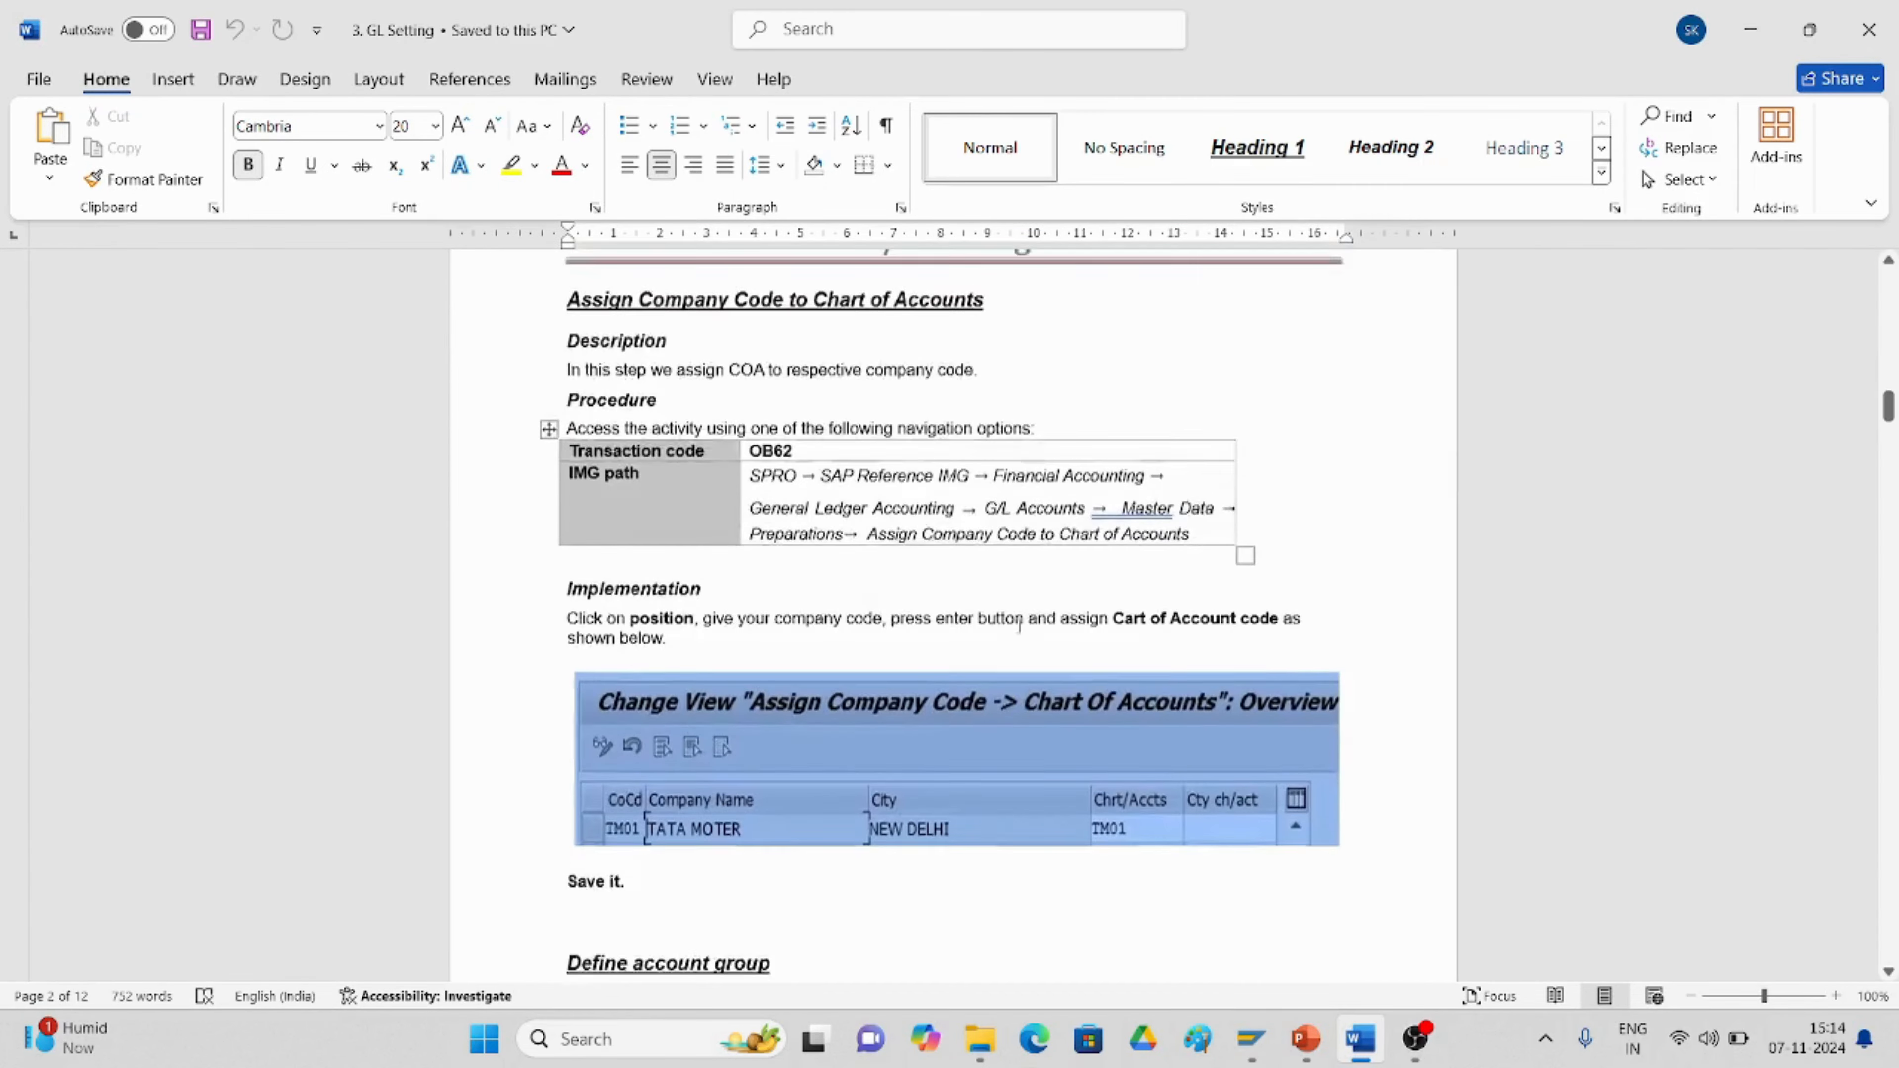
pyautogui.scroll(-3, 770, 634)
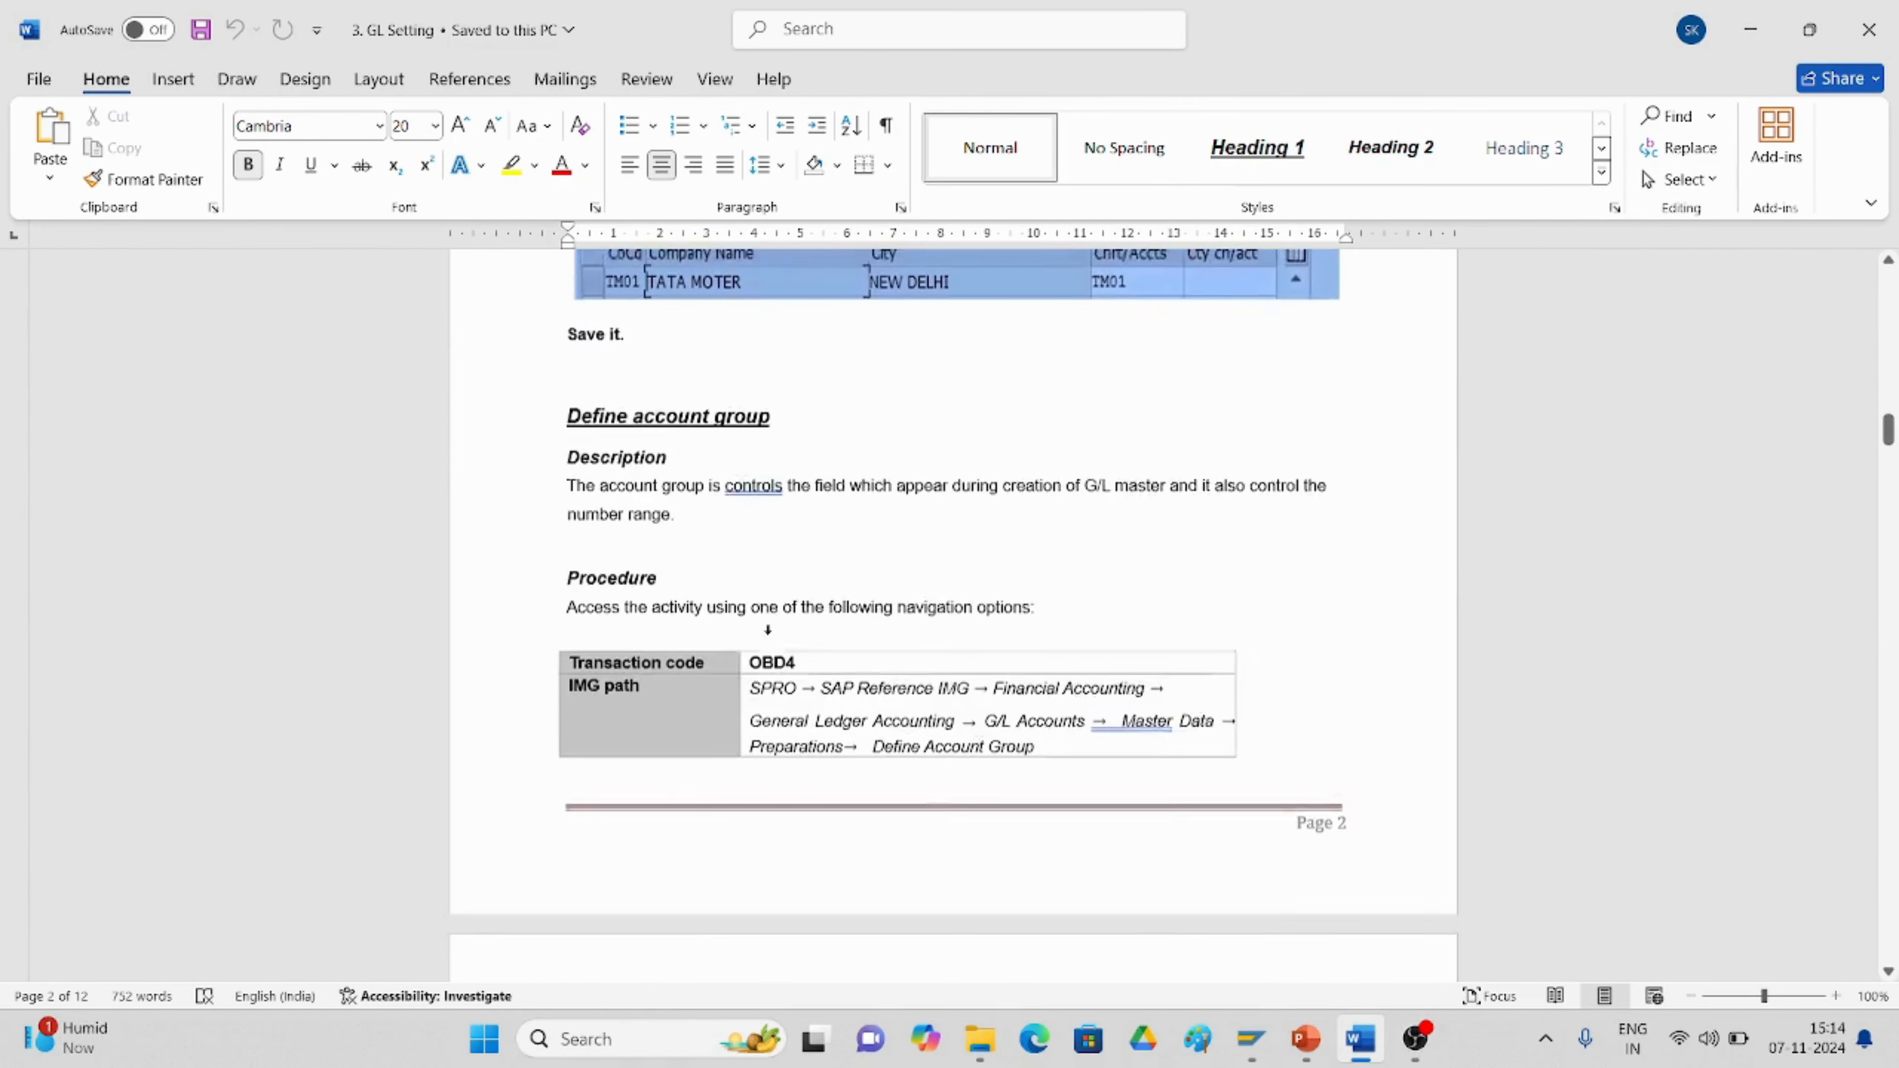
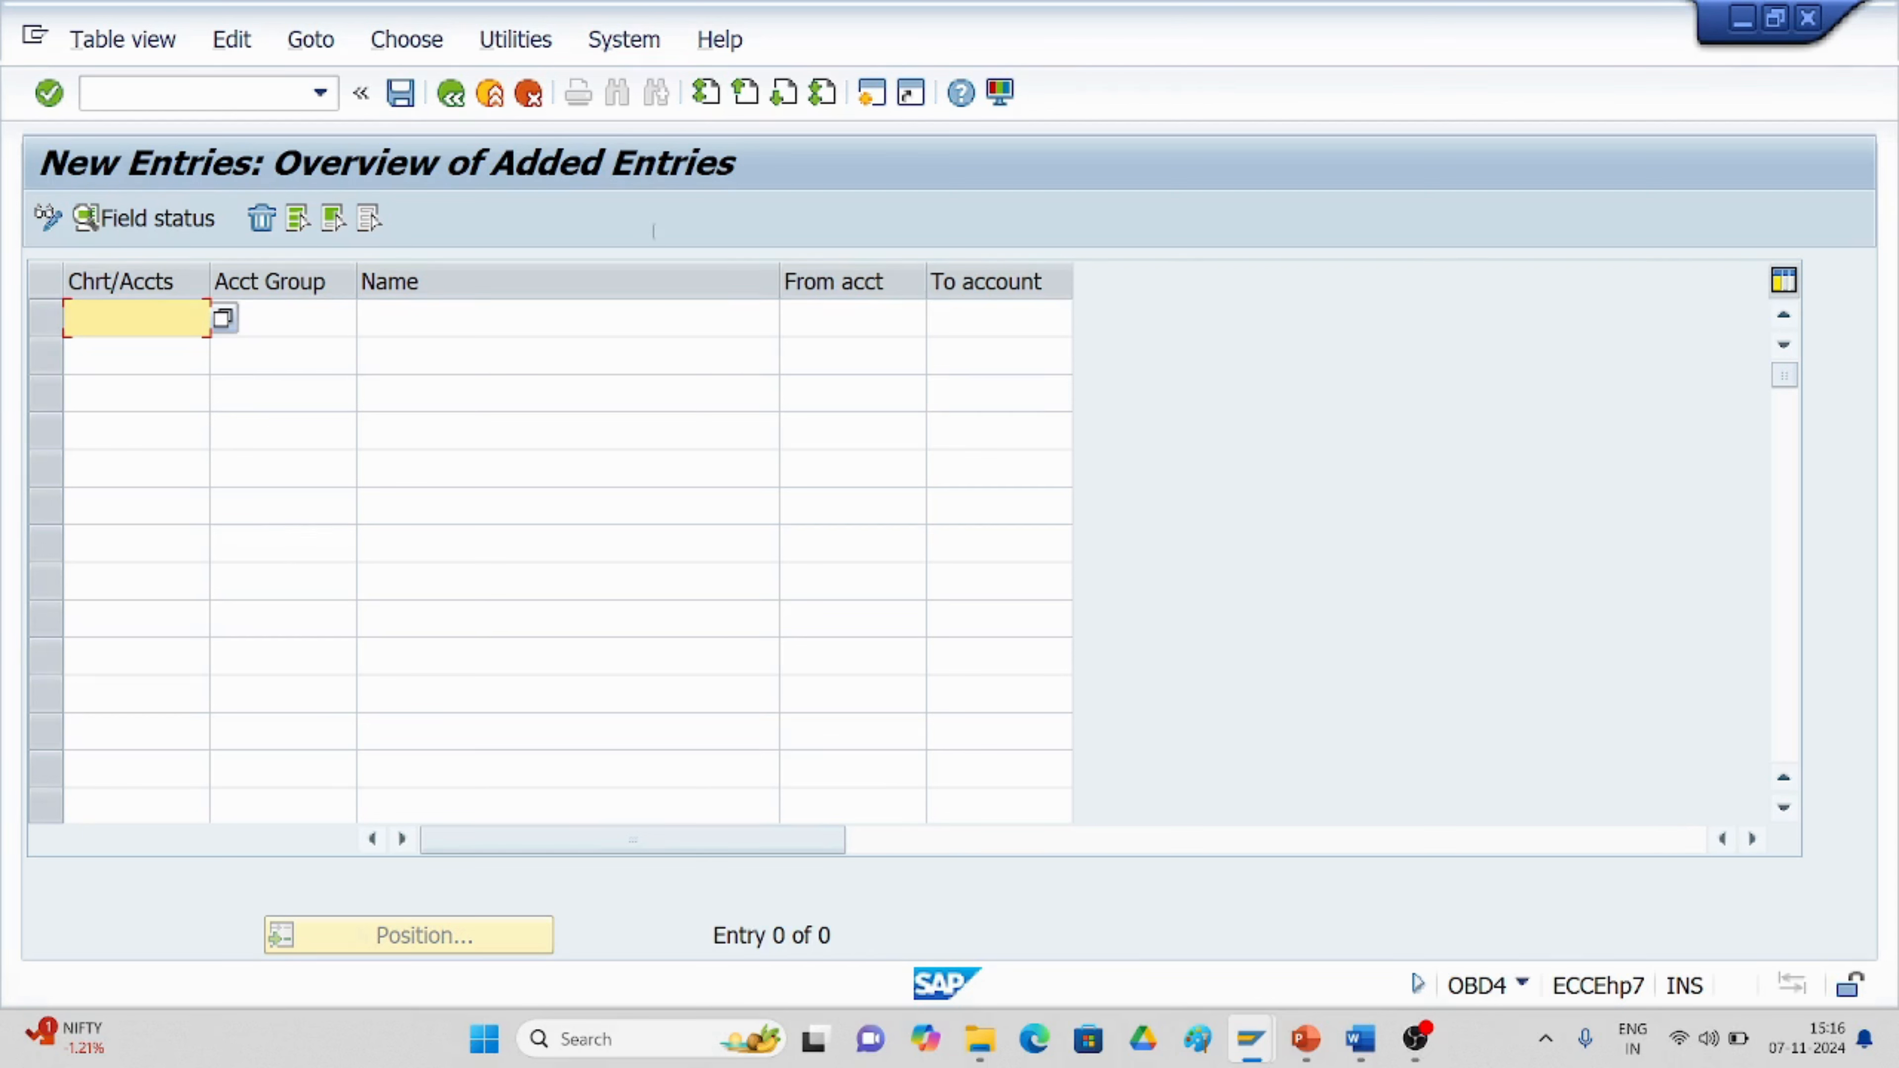
# Leave the new entries screen and position the G/L account groups list at chart of accounts TM50.
pyautogui.click(450, 93)
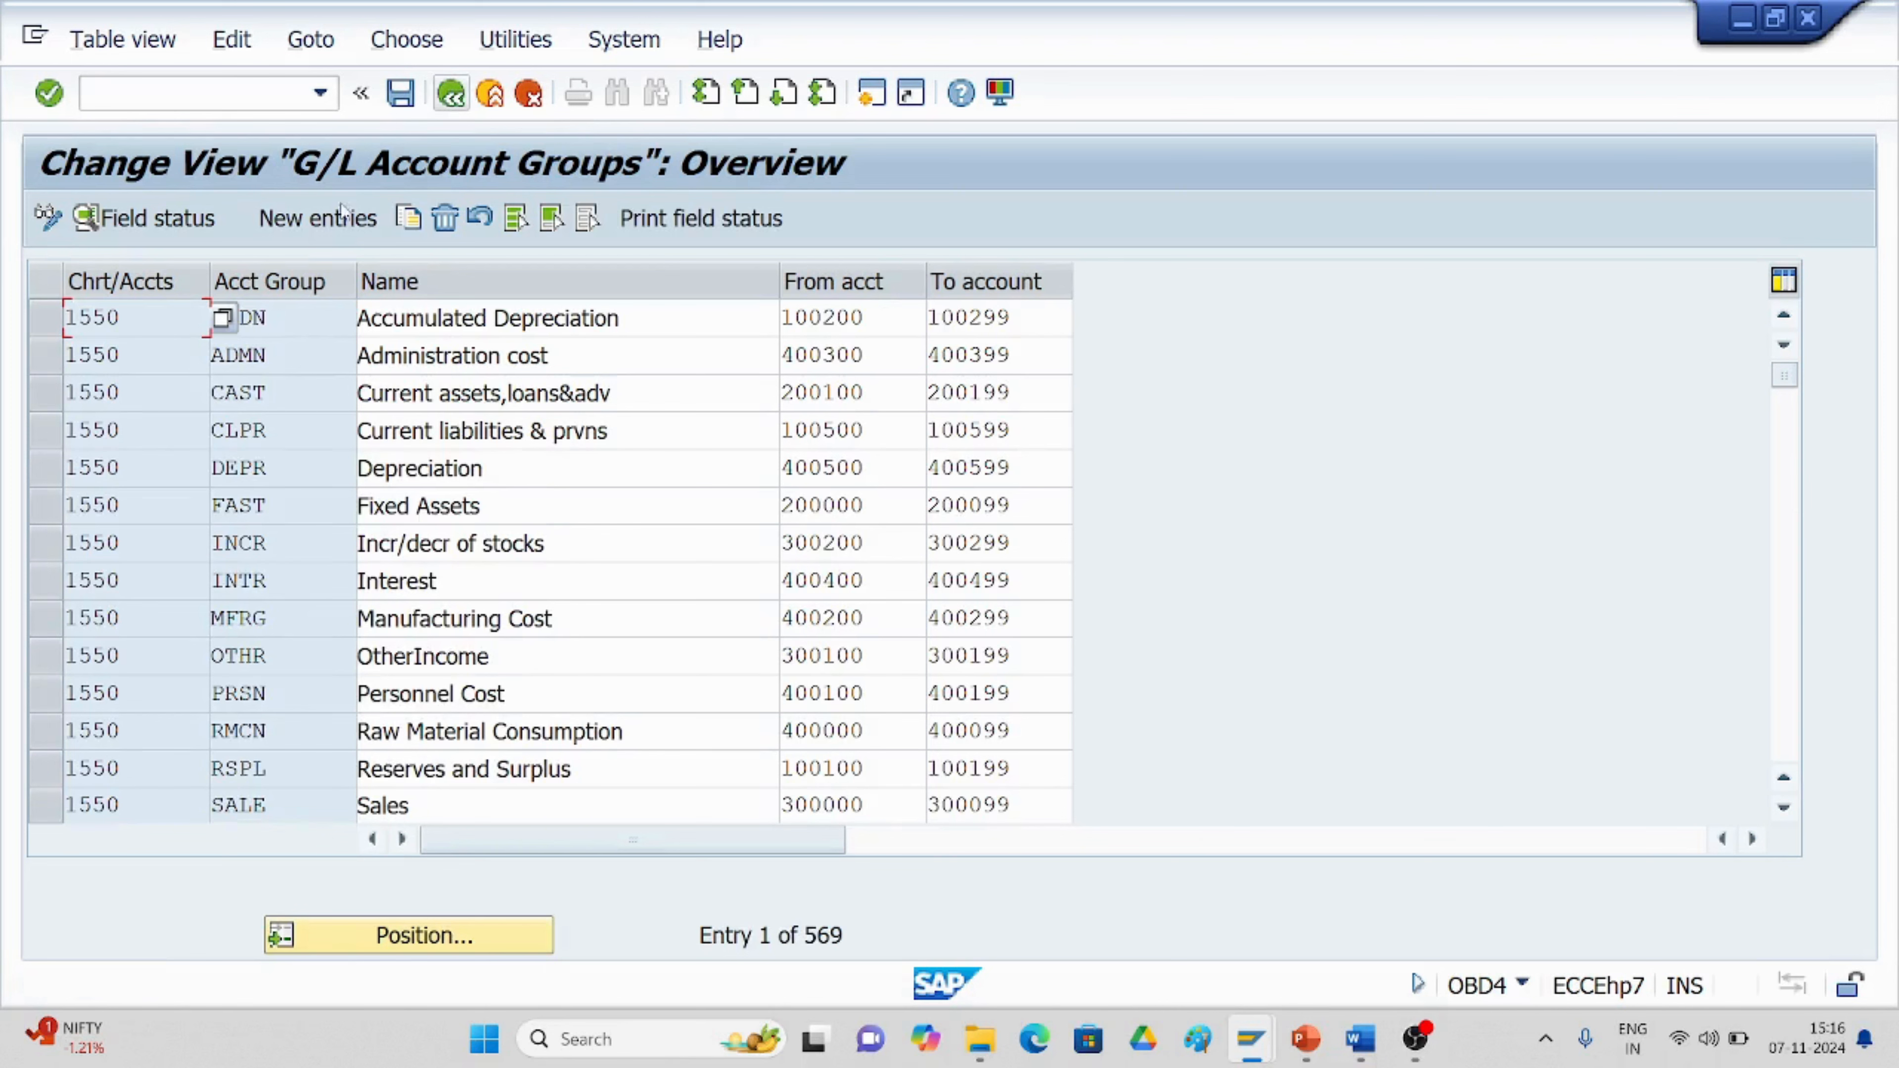
pyautogui.click(447, 936)
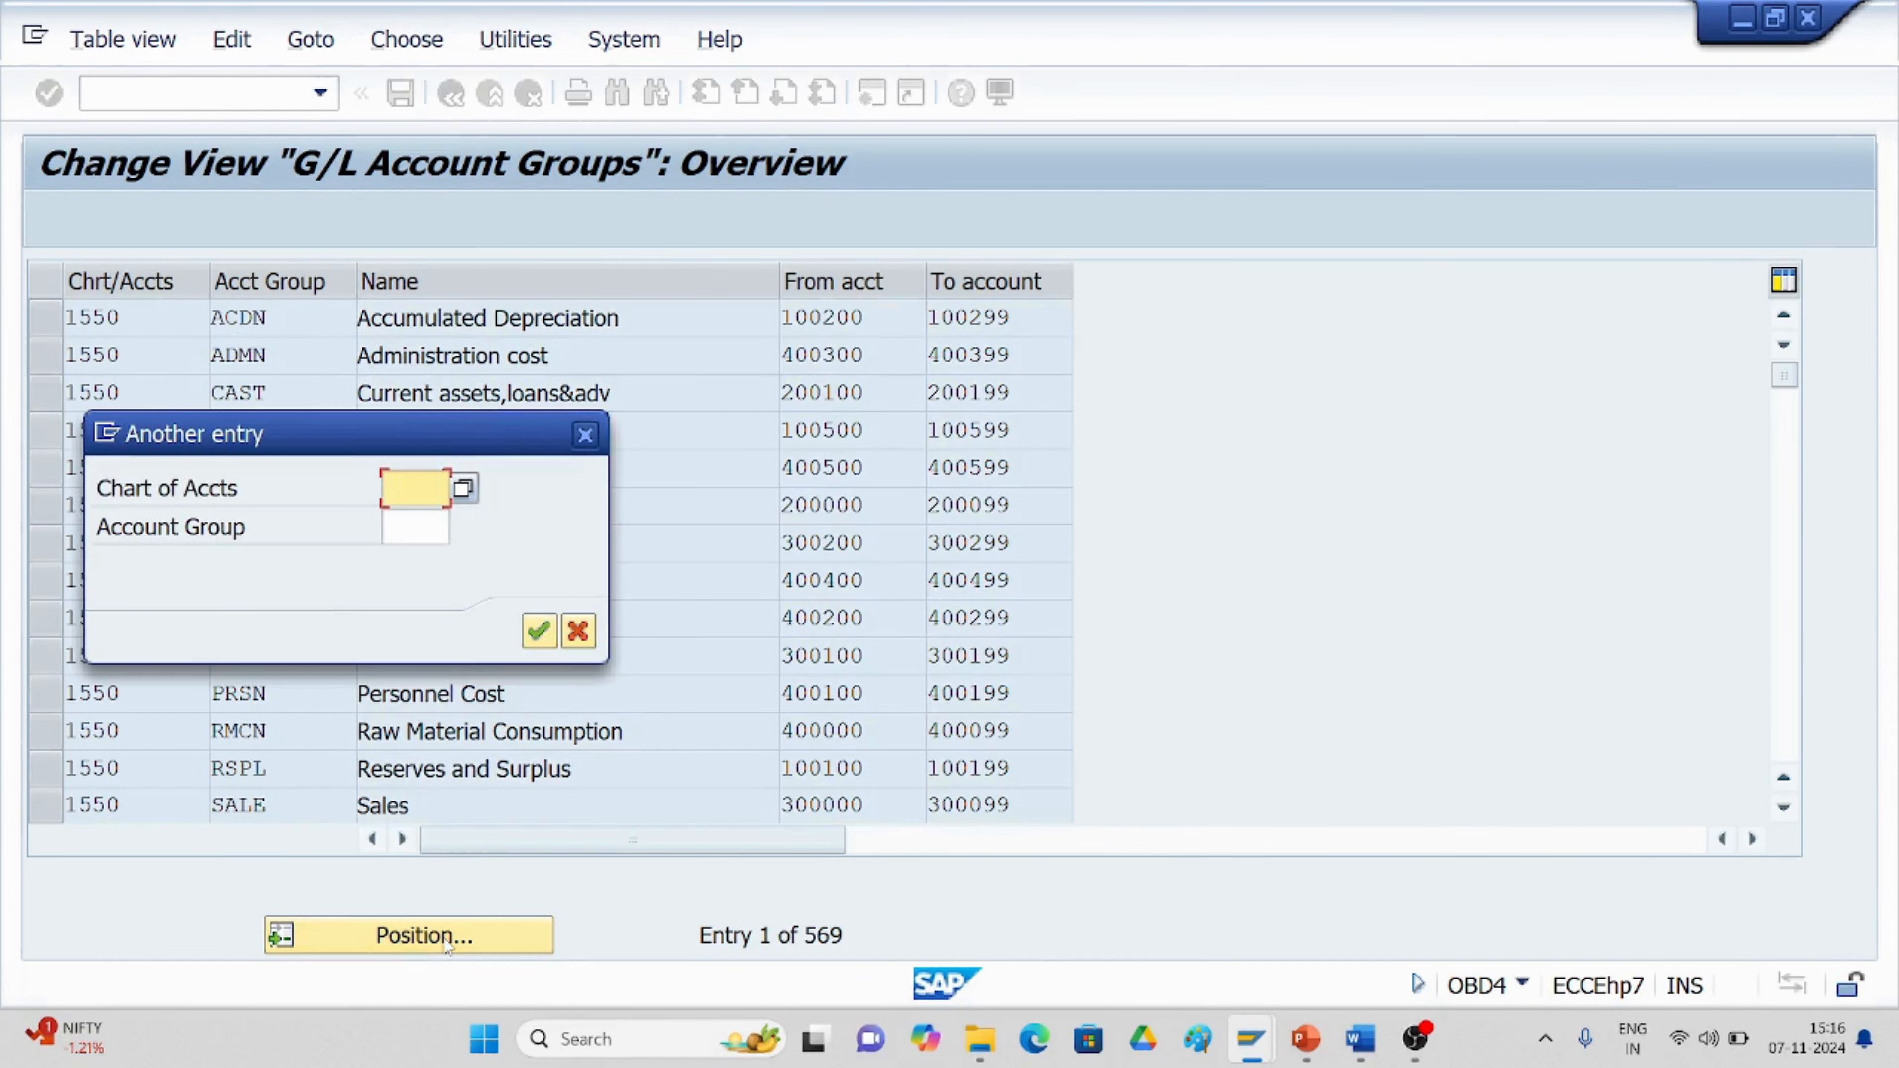
pyautogui.write('tm50')
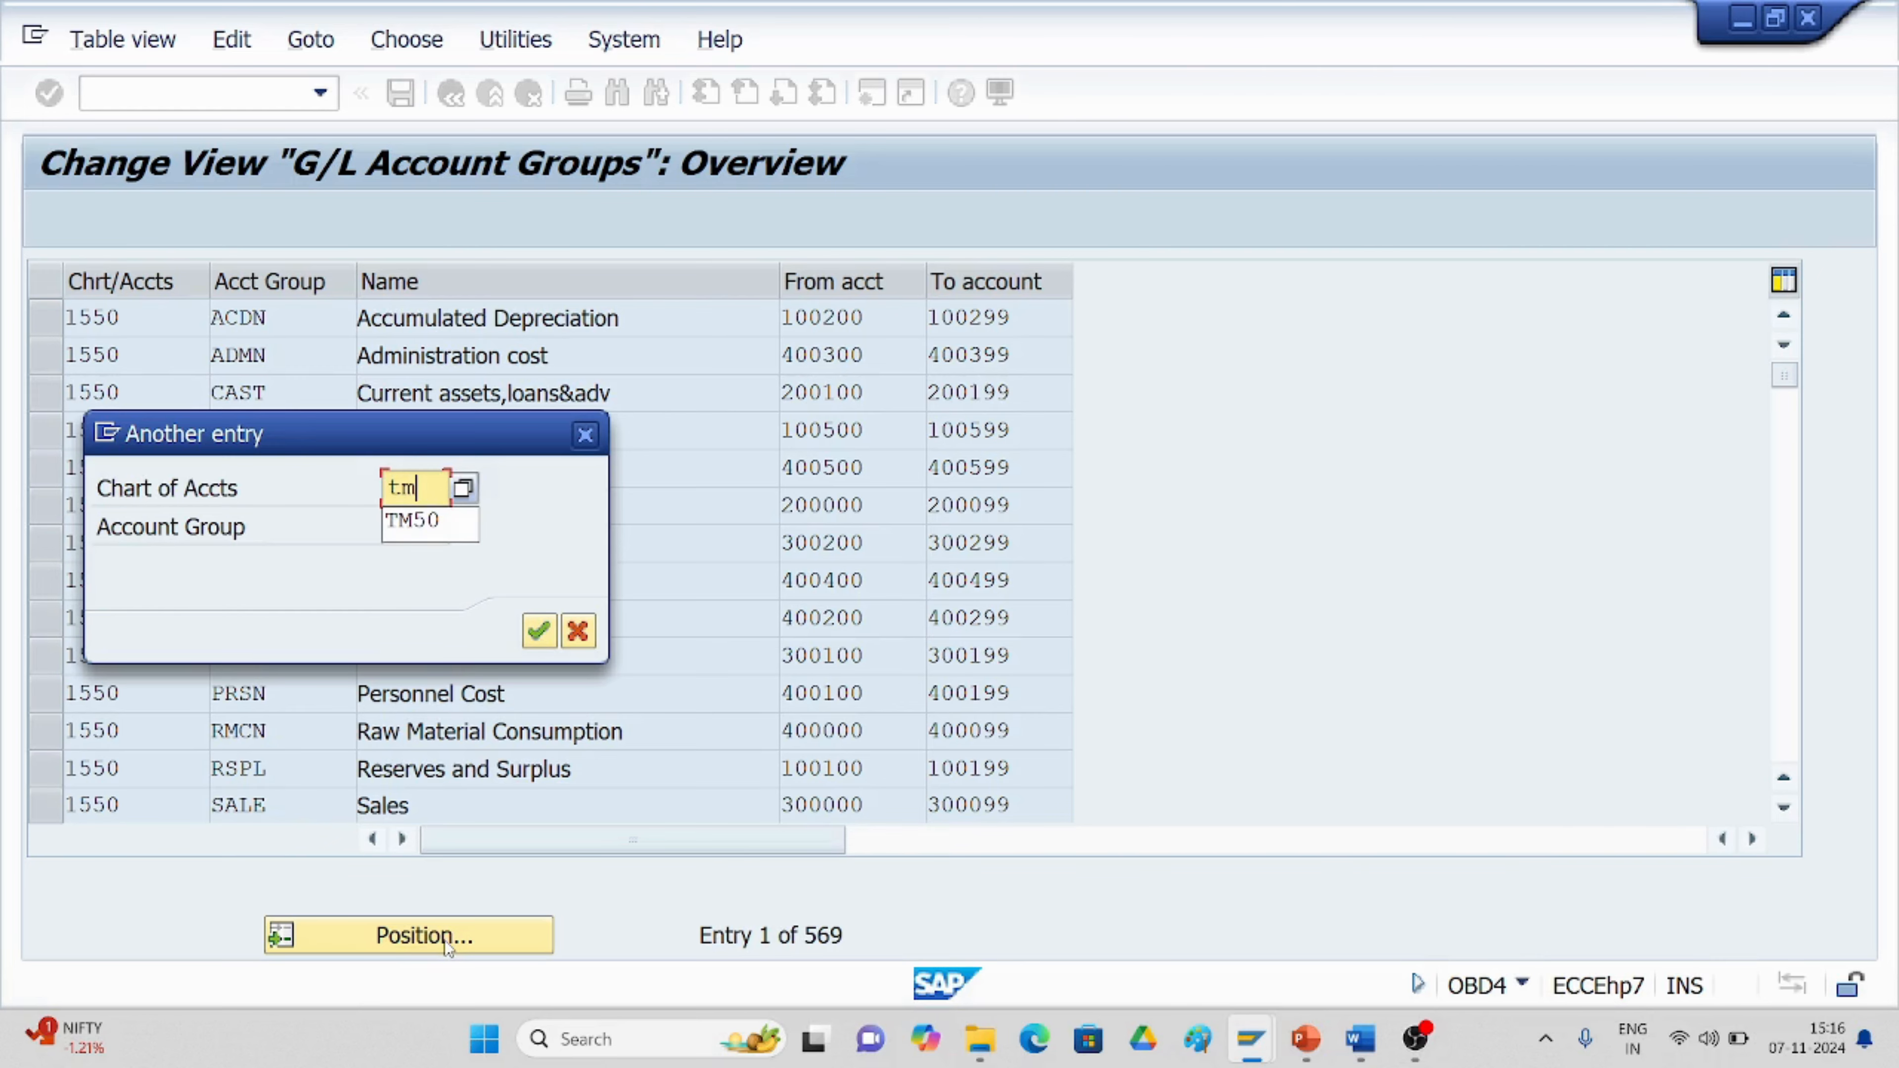
pyautogui.click(539, 631)
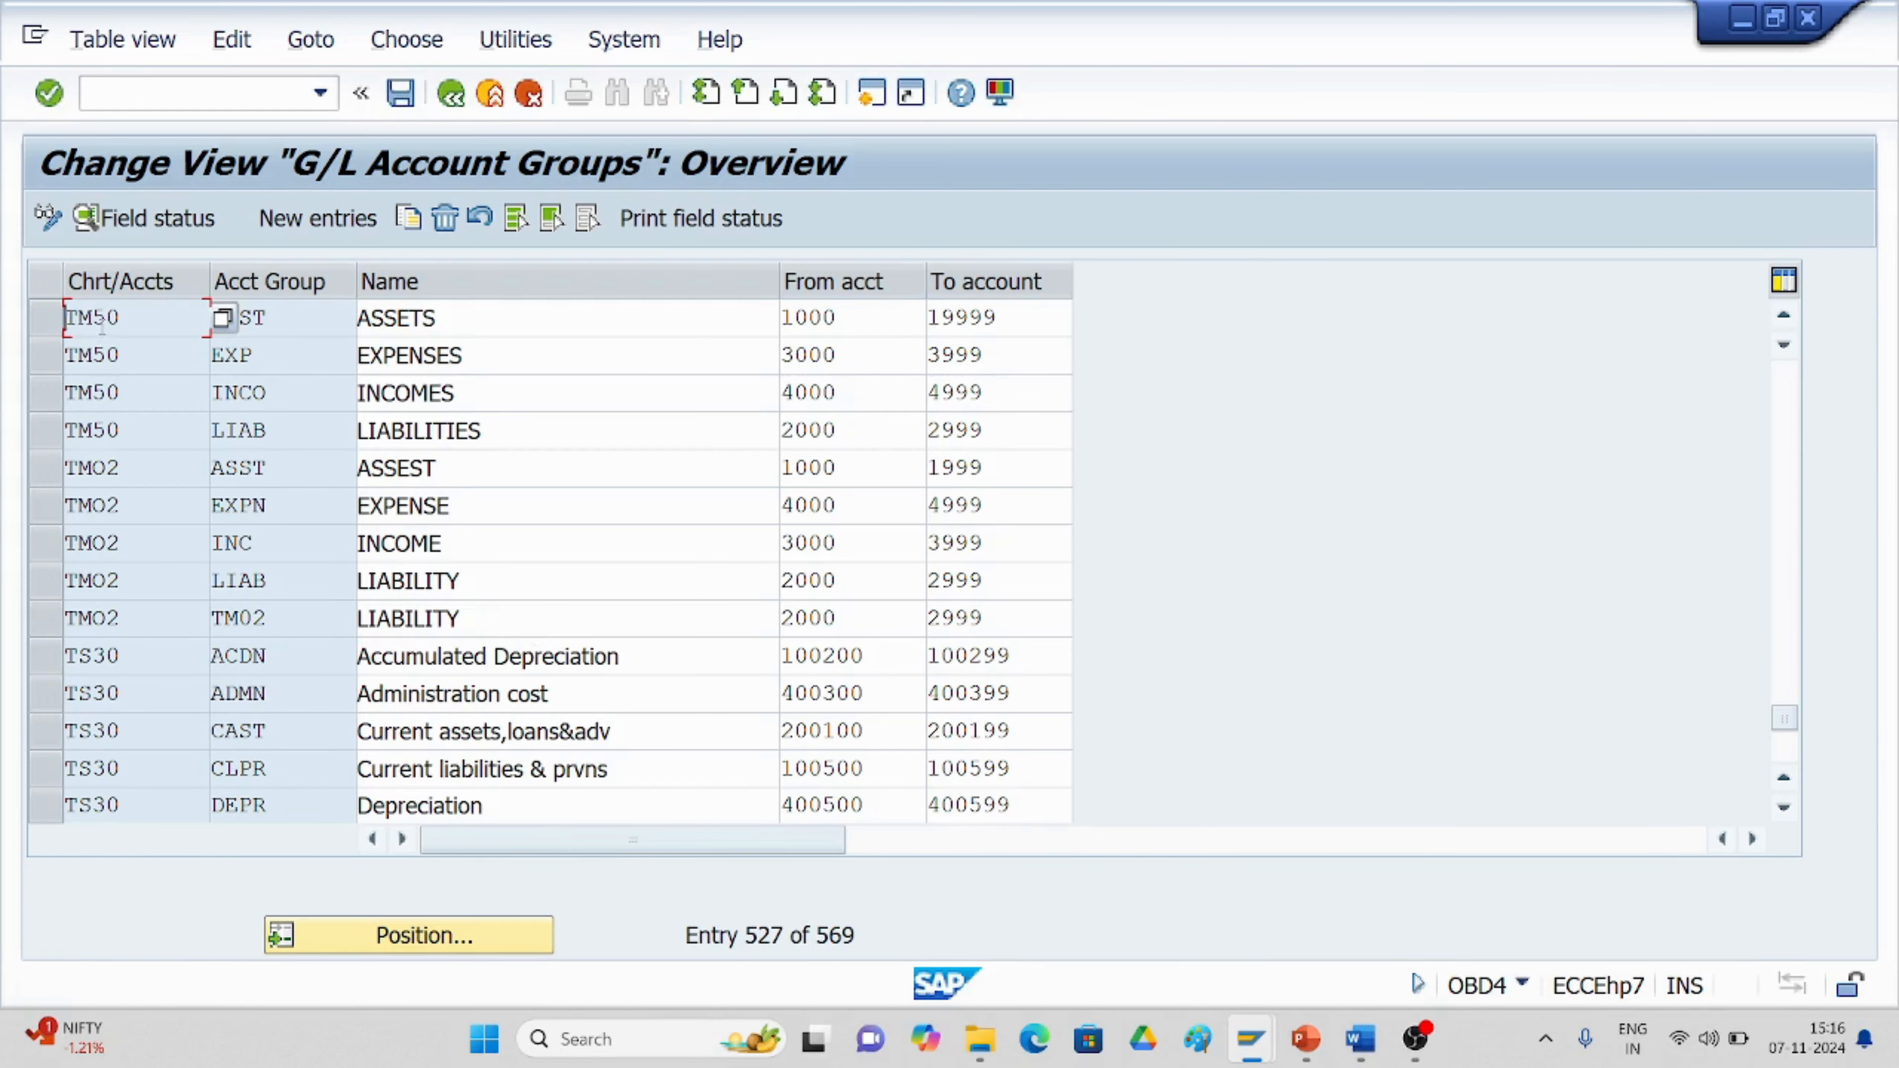
# Set the To account of the TM50 ASSETS account group to 1999 and save it, confirming the customizing request.
pyautogui.click(263, 333)
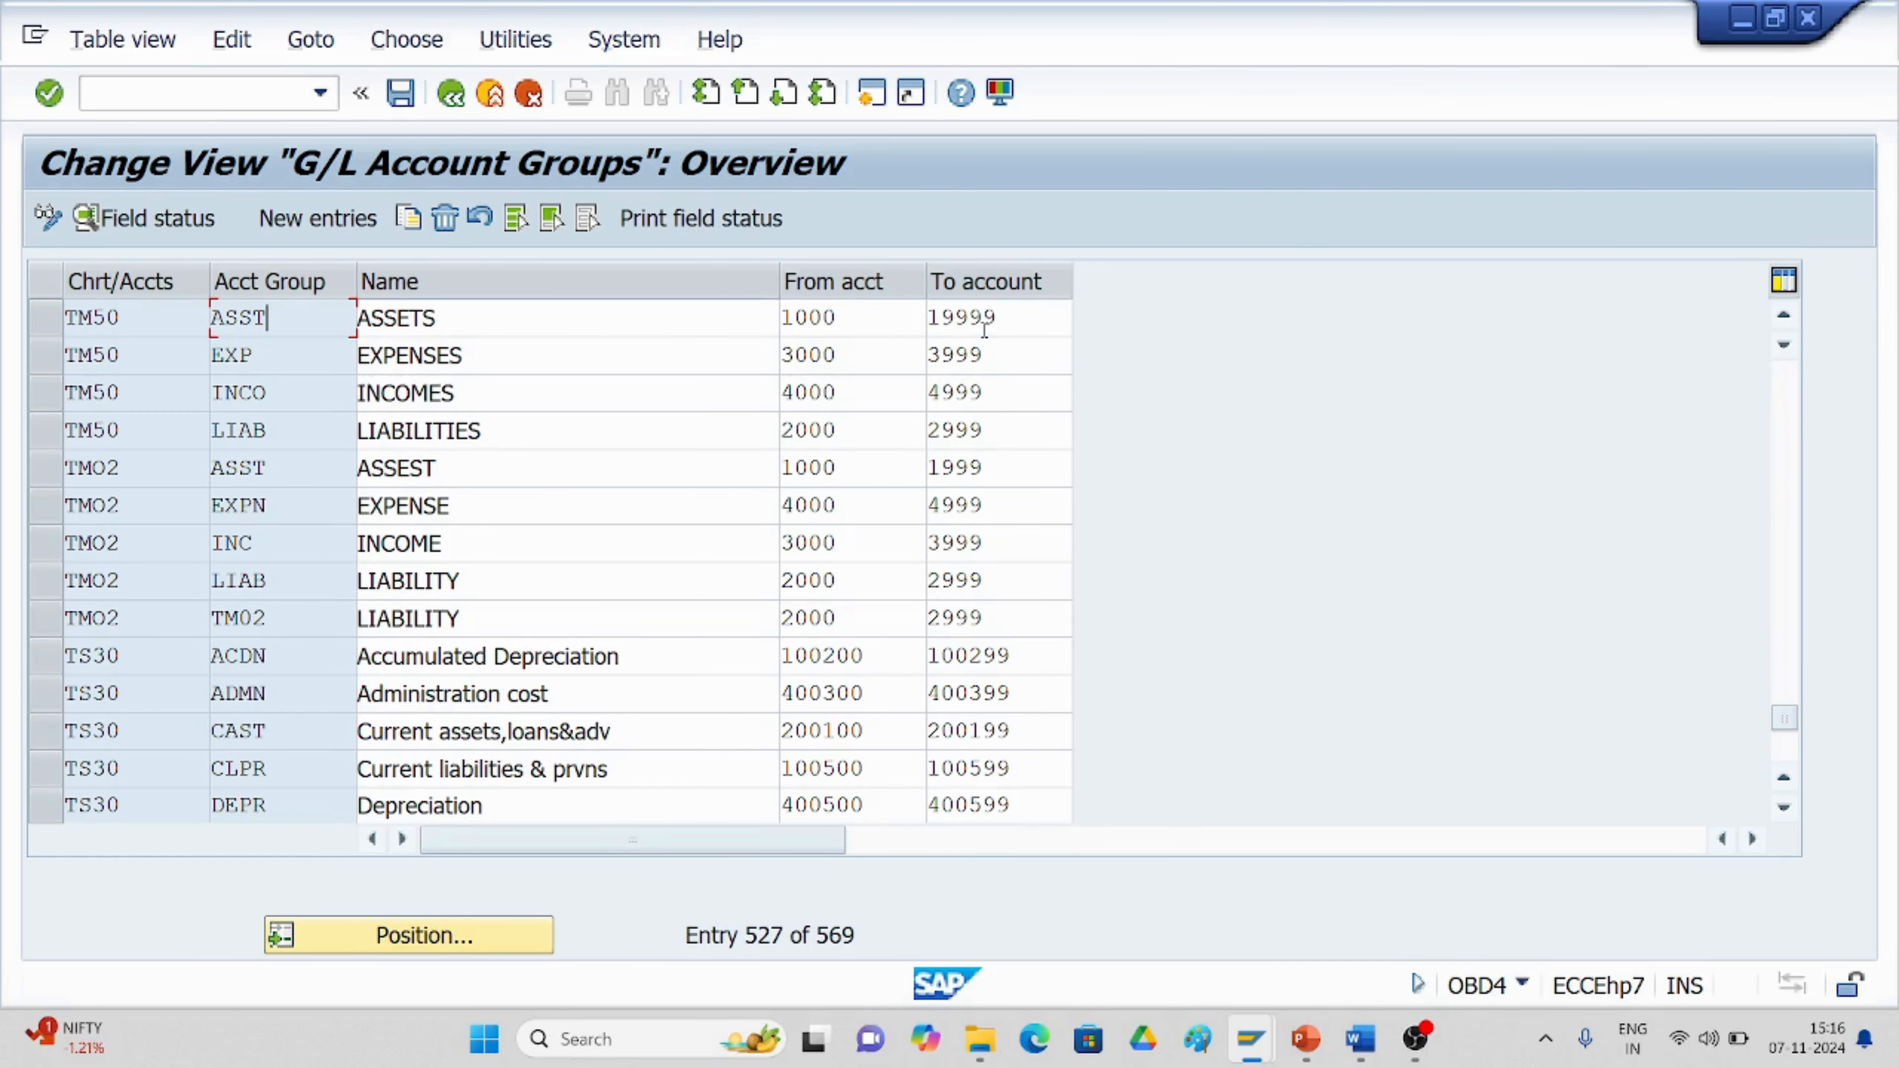
pyautogui.click(1003, 318)
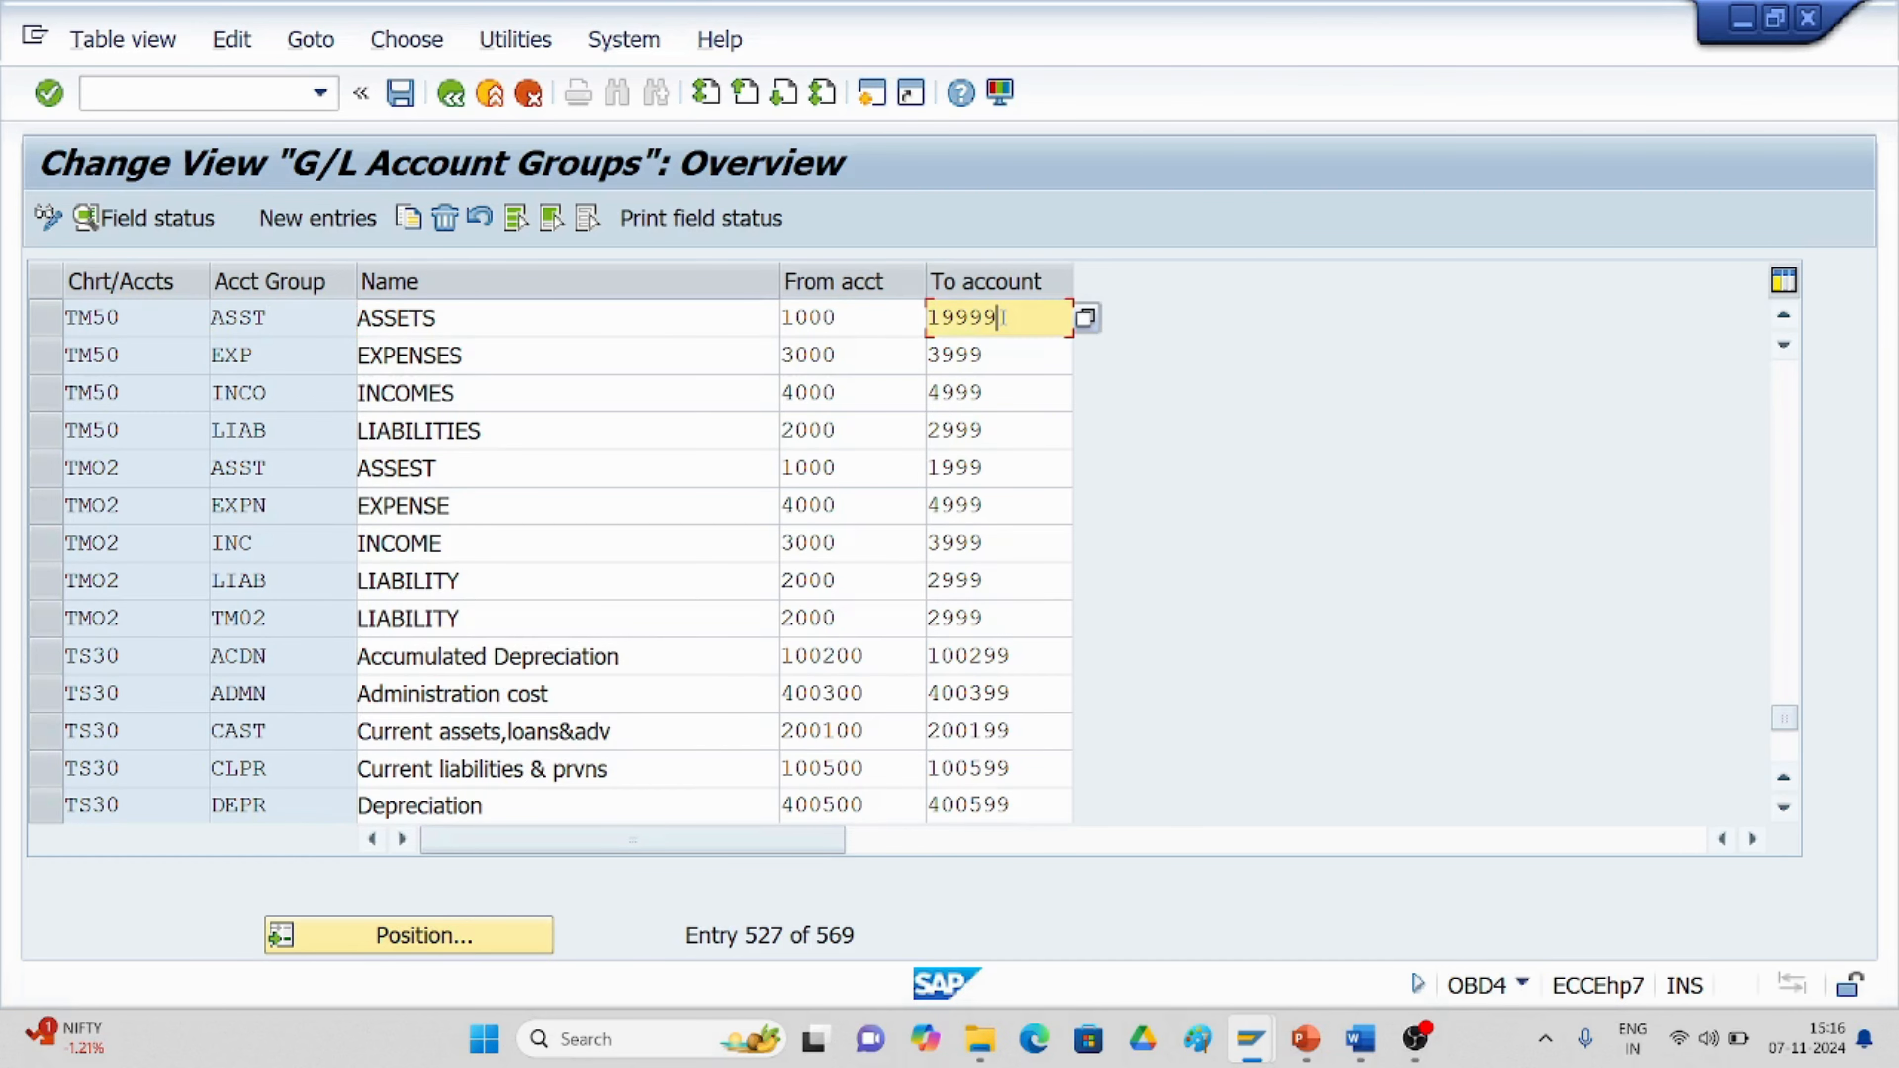
pyautogui.press('BackSpace')
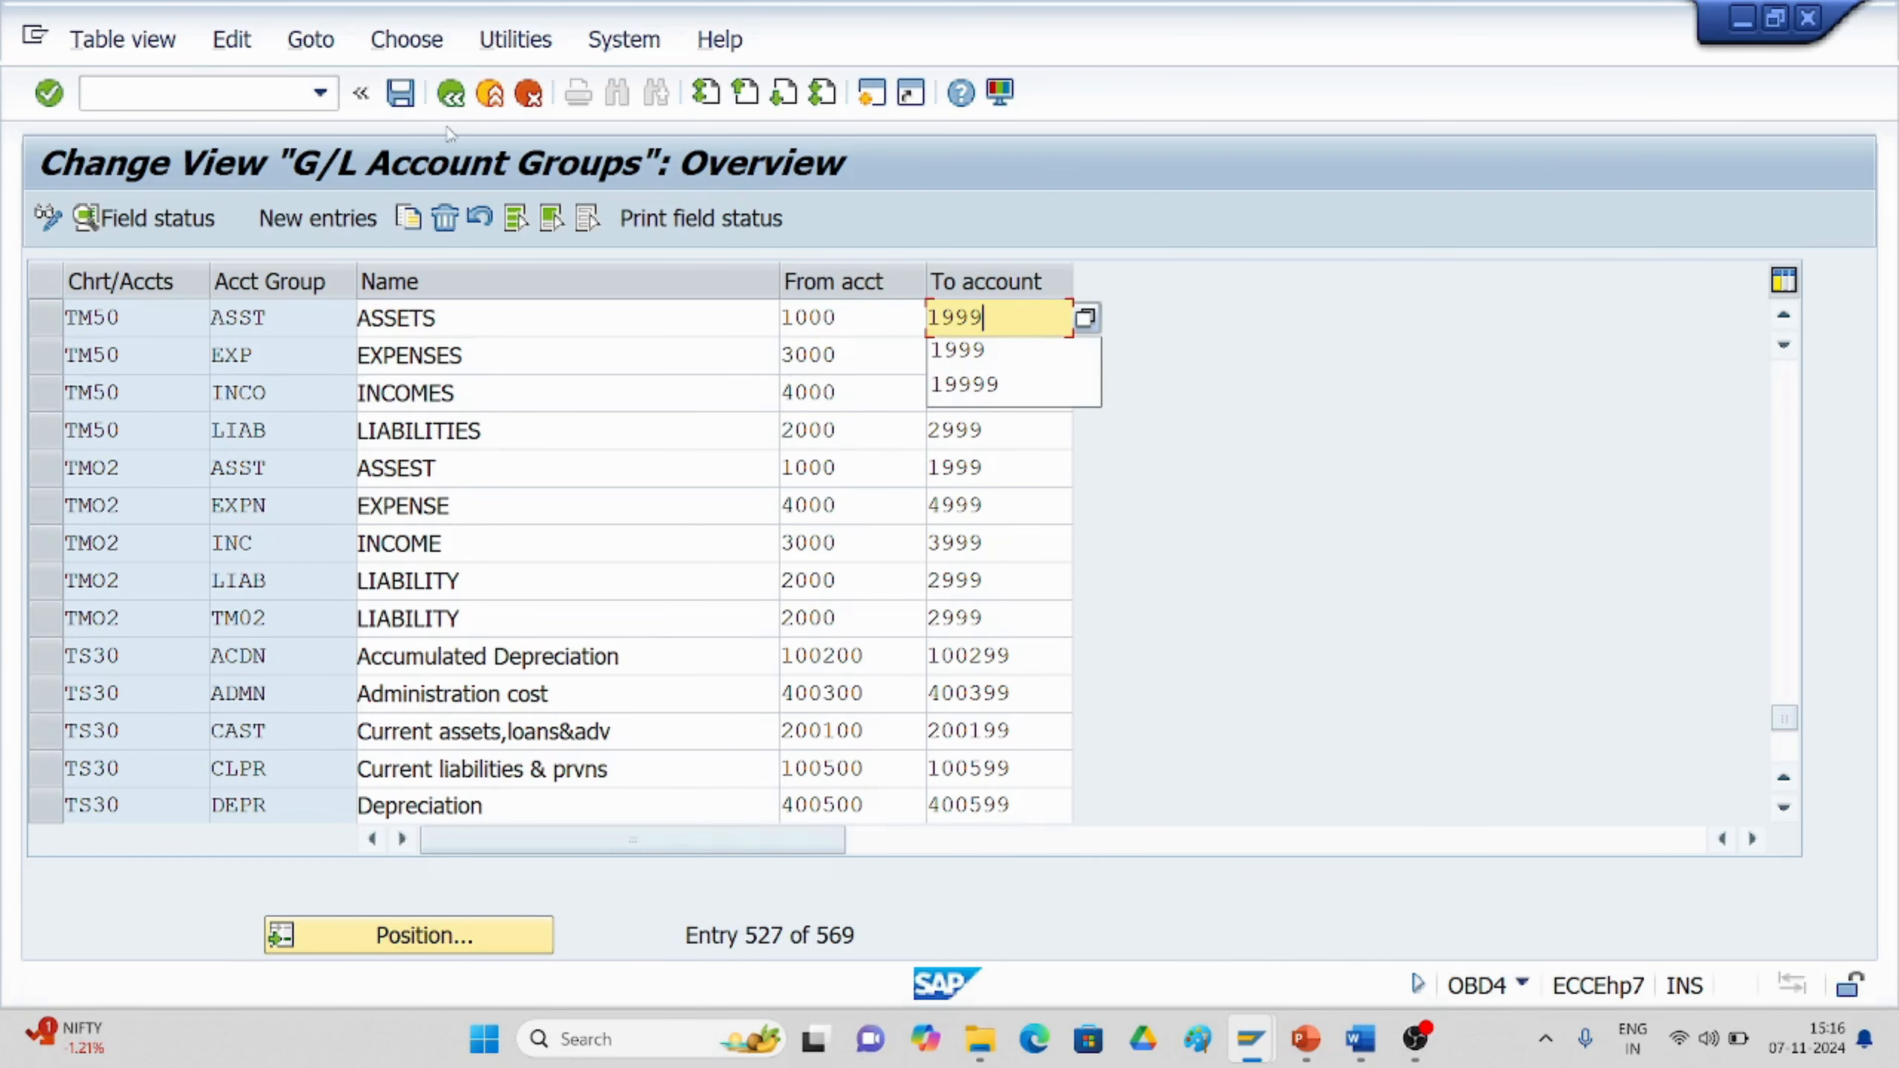
pyautogui.click(417, 105)
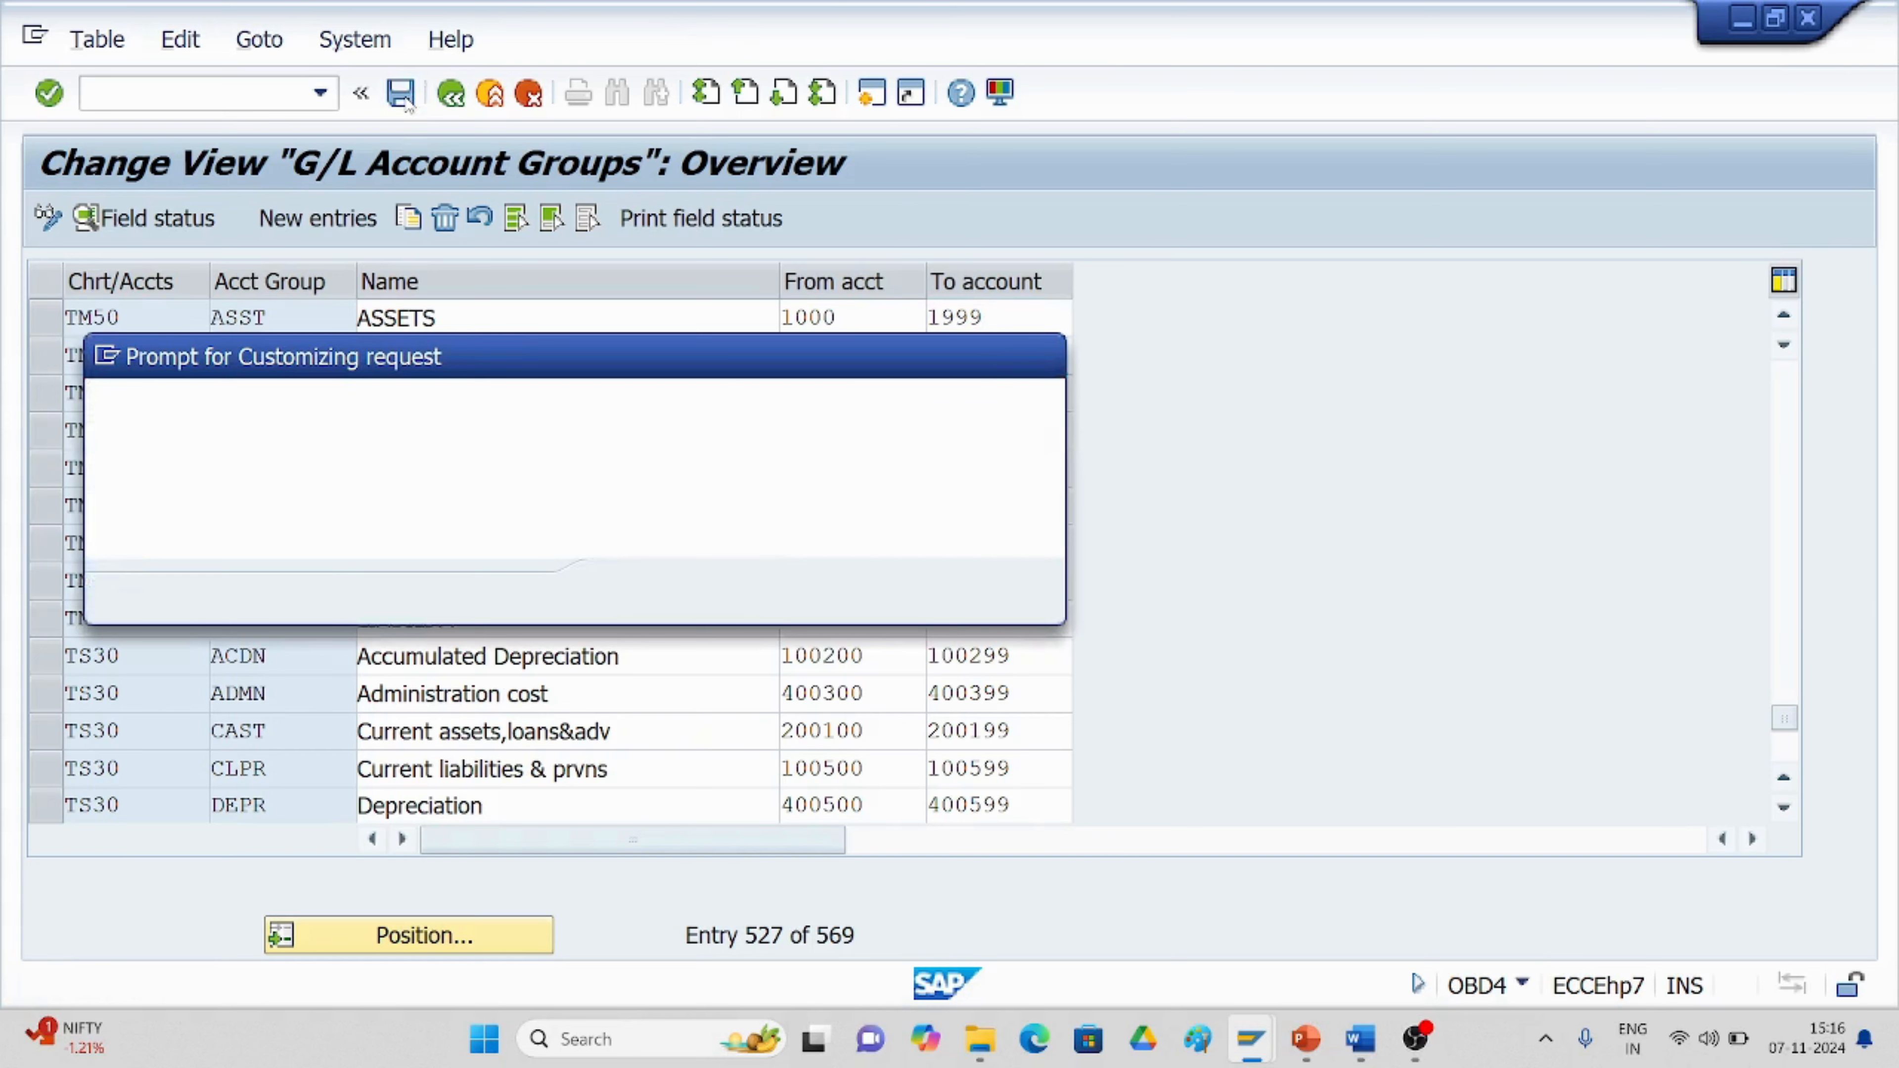
pyautogui.click(627, 595)
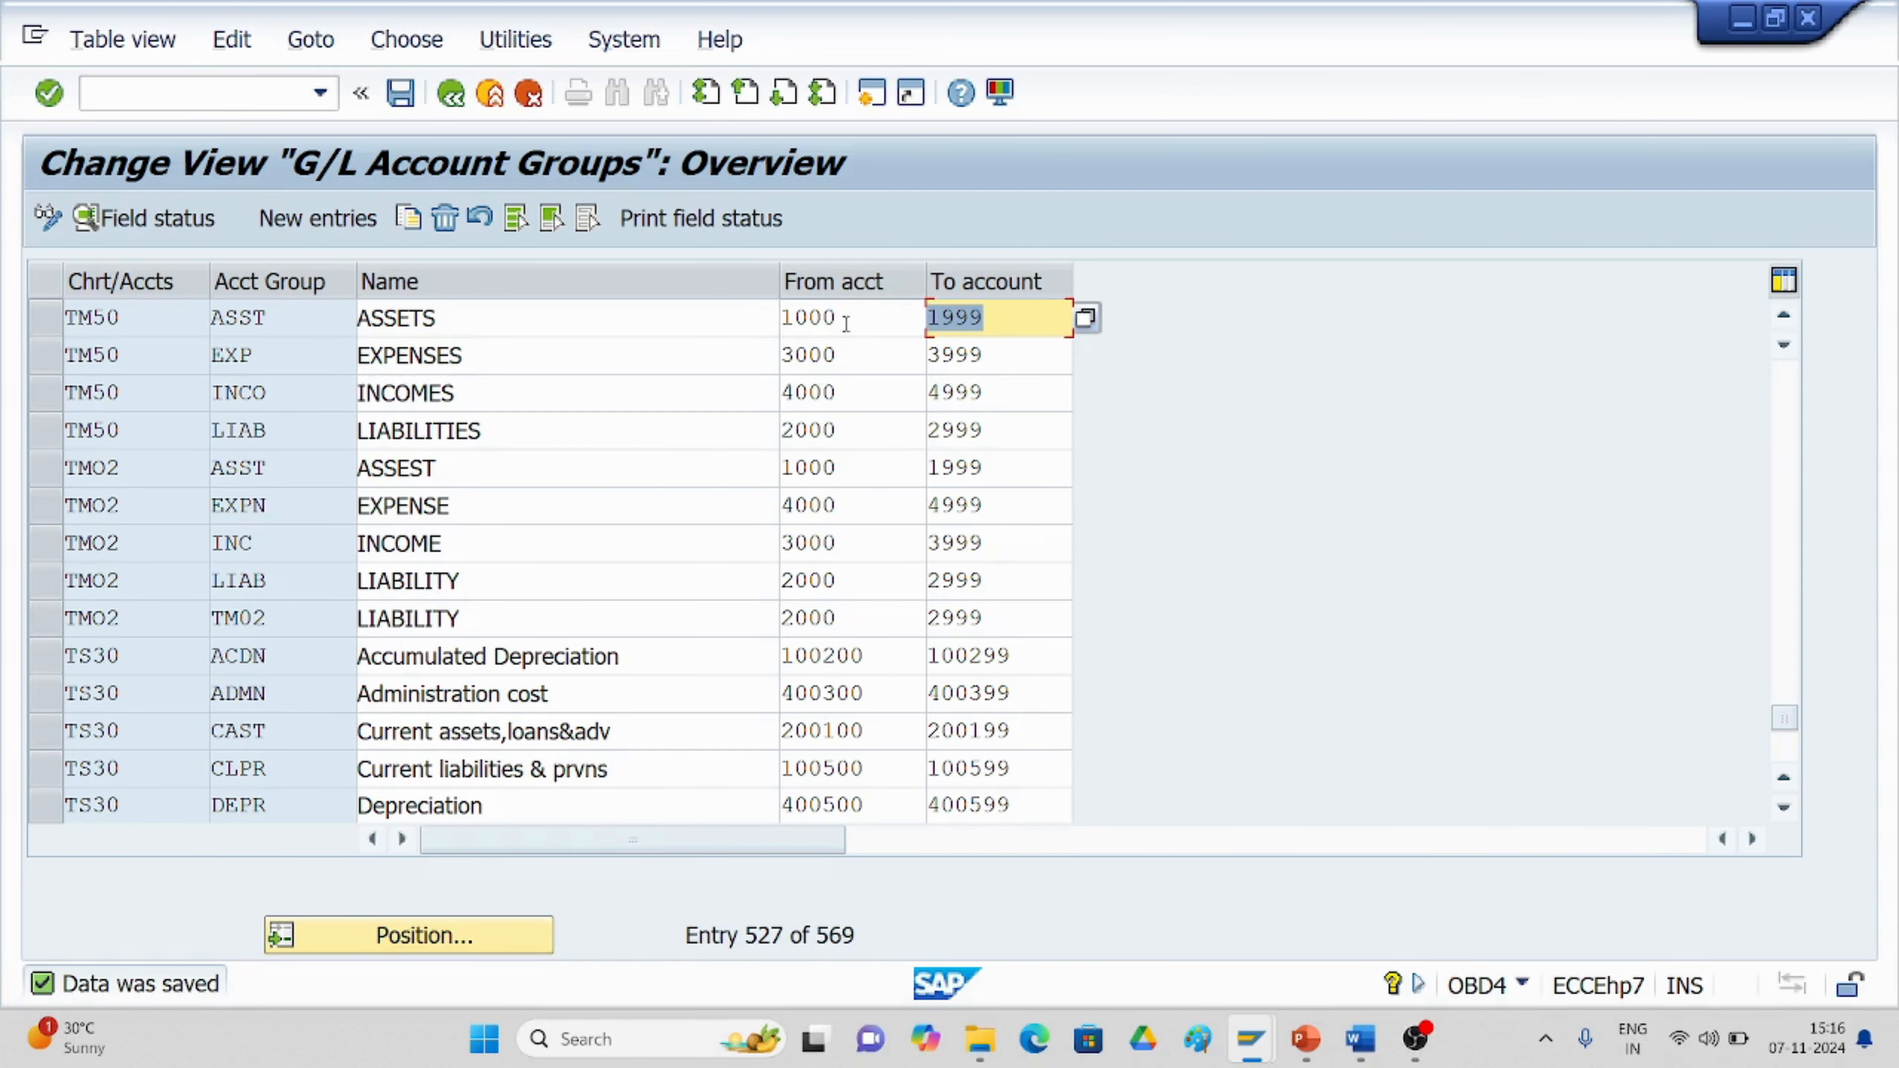
pyautogui.click(1015, 320)
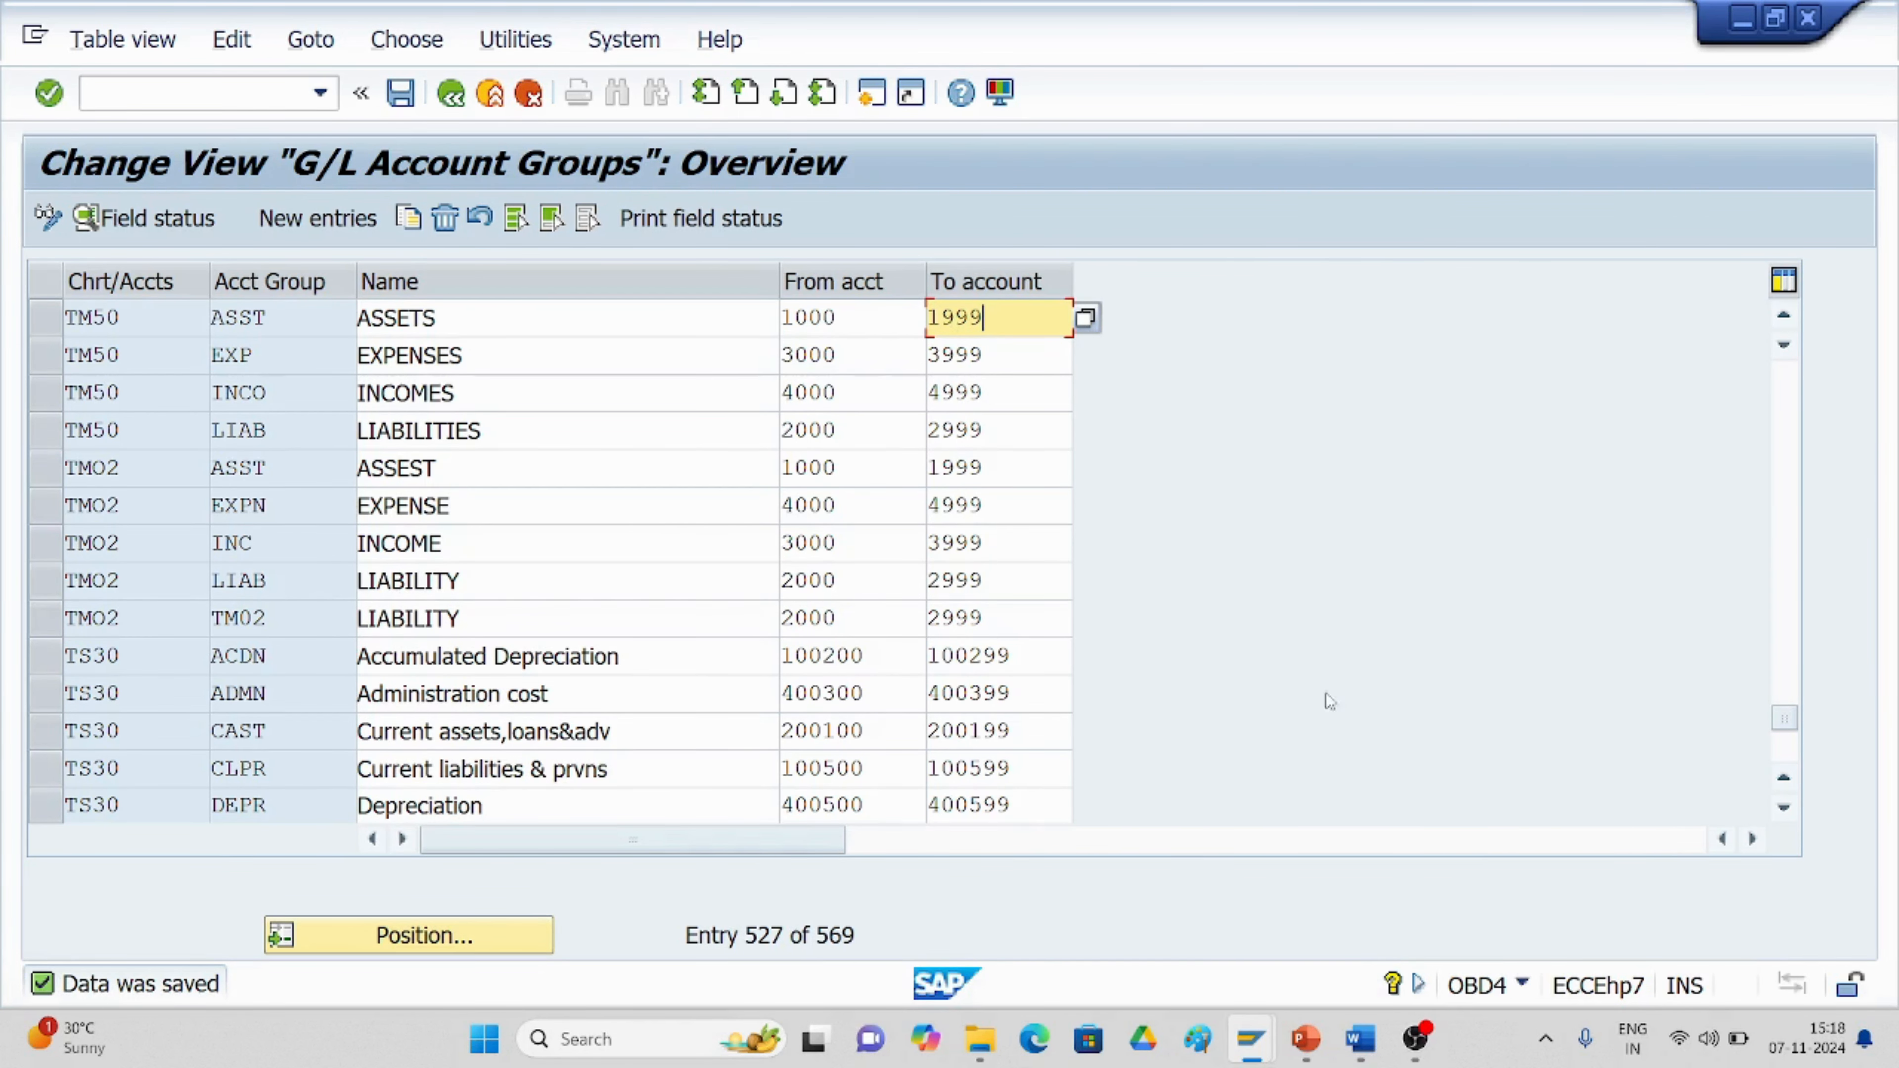
# Switch to the Word guide and read the account group implementation and the Define Retained earning account section.
pyautogui.click(1360, 1038)
pyautogui.scroll(-2, 1246, 861)
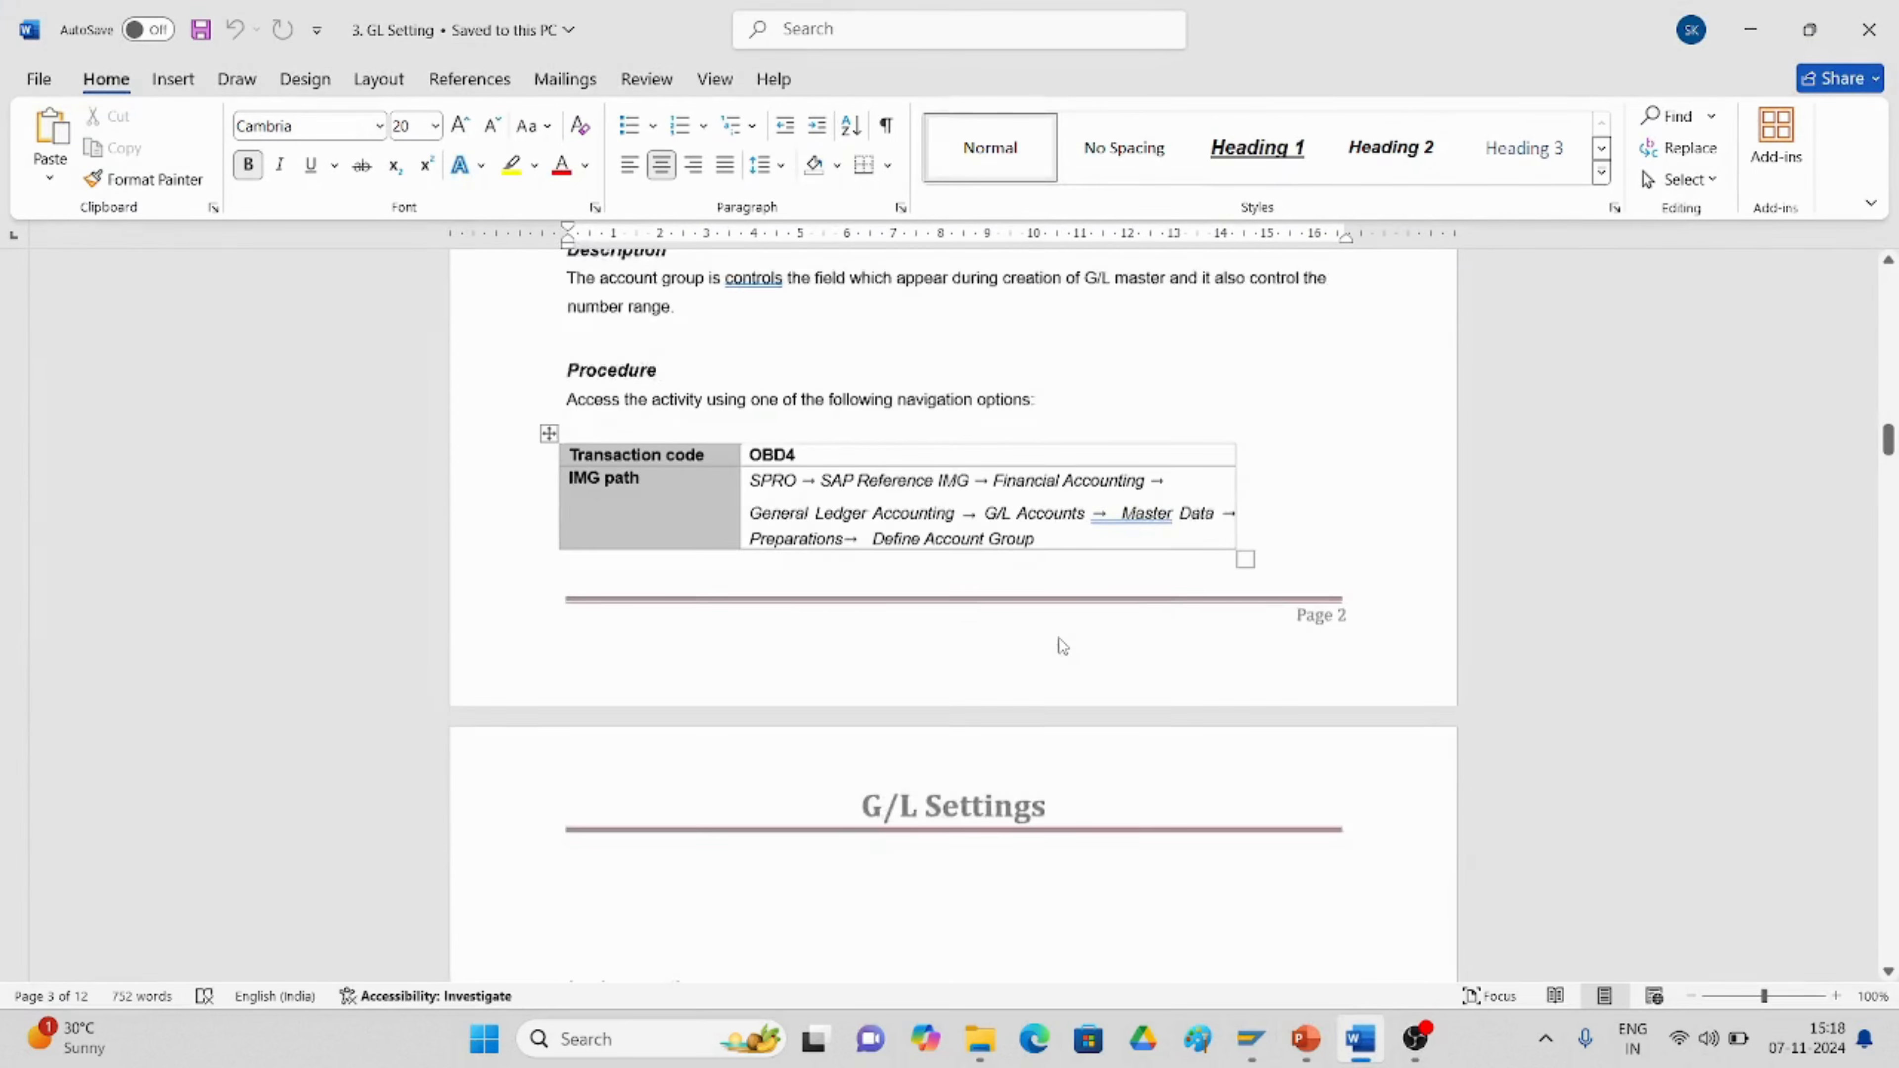
pyautogui.scroll(-8, 1062, 645)
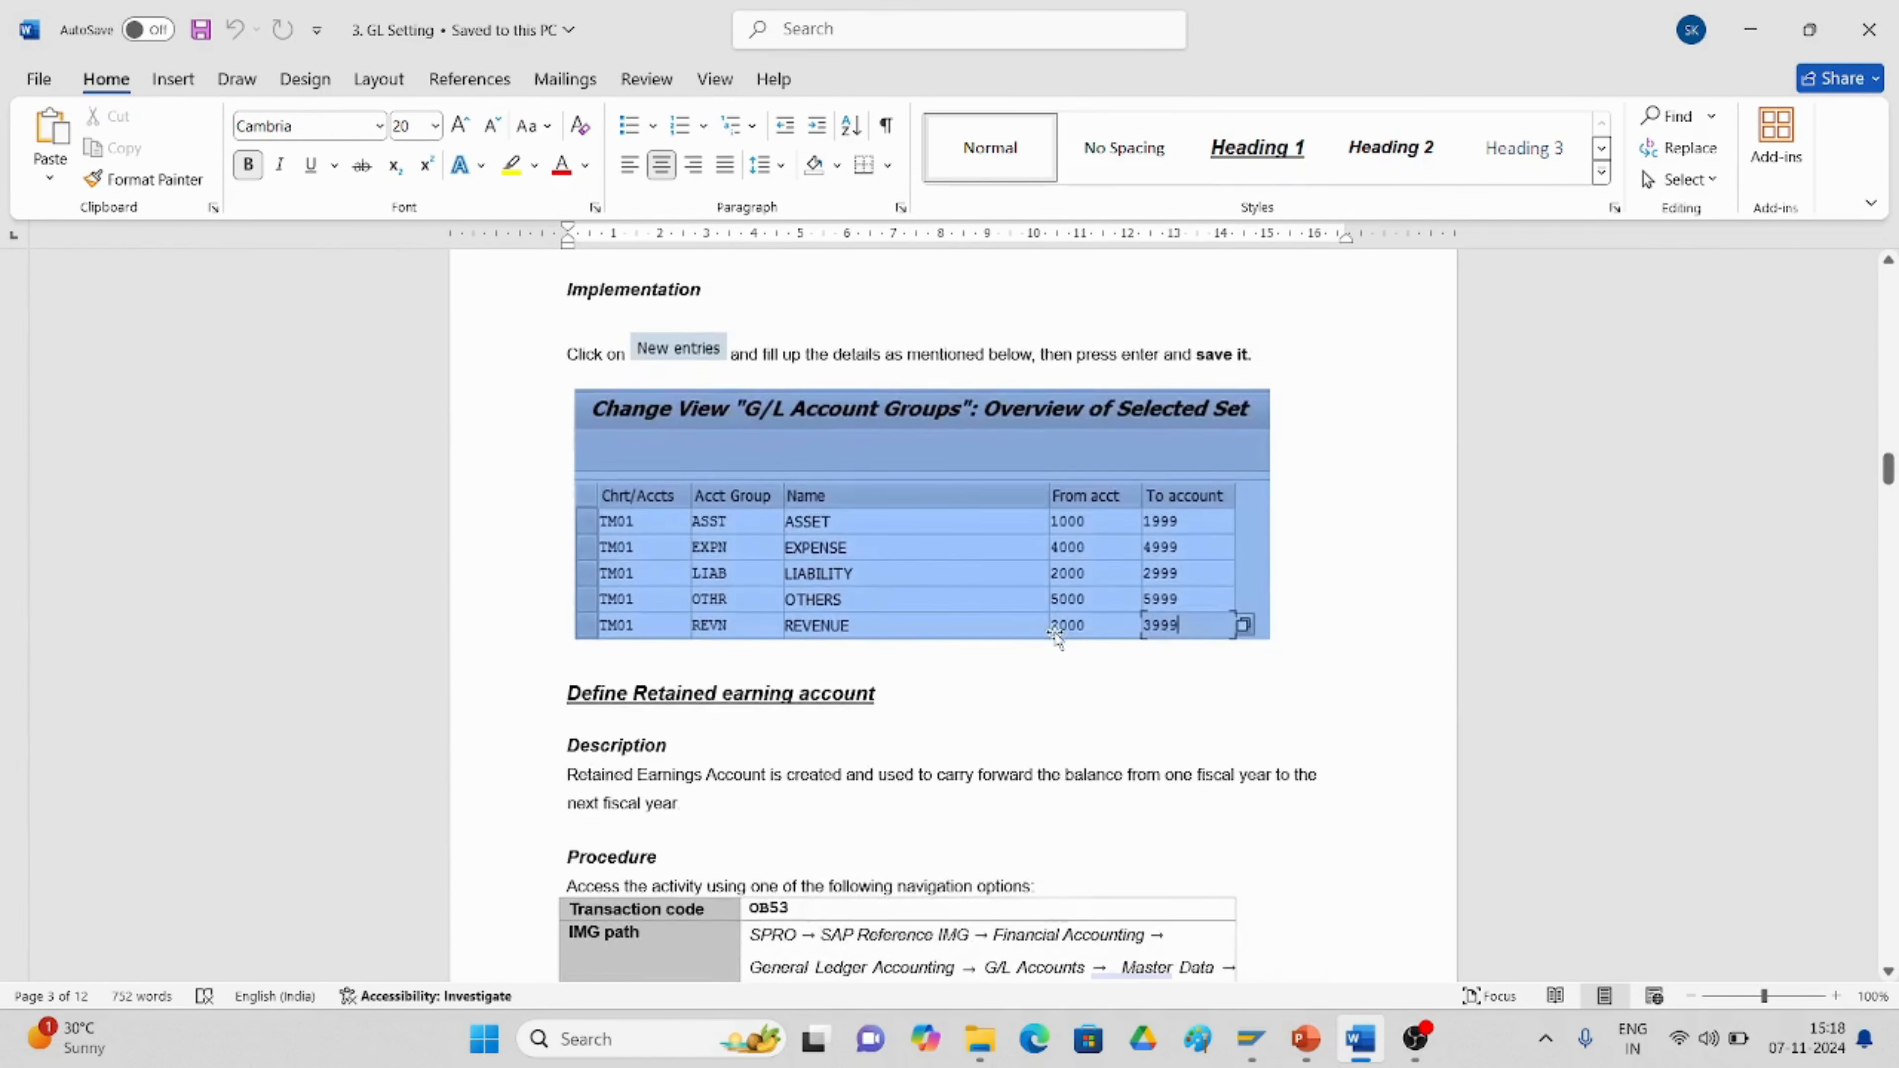
pyautogui.scroll(-1, 1056, 636)
pyautogui.scroll(-3, 899, 581)
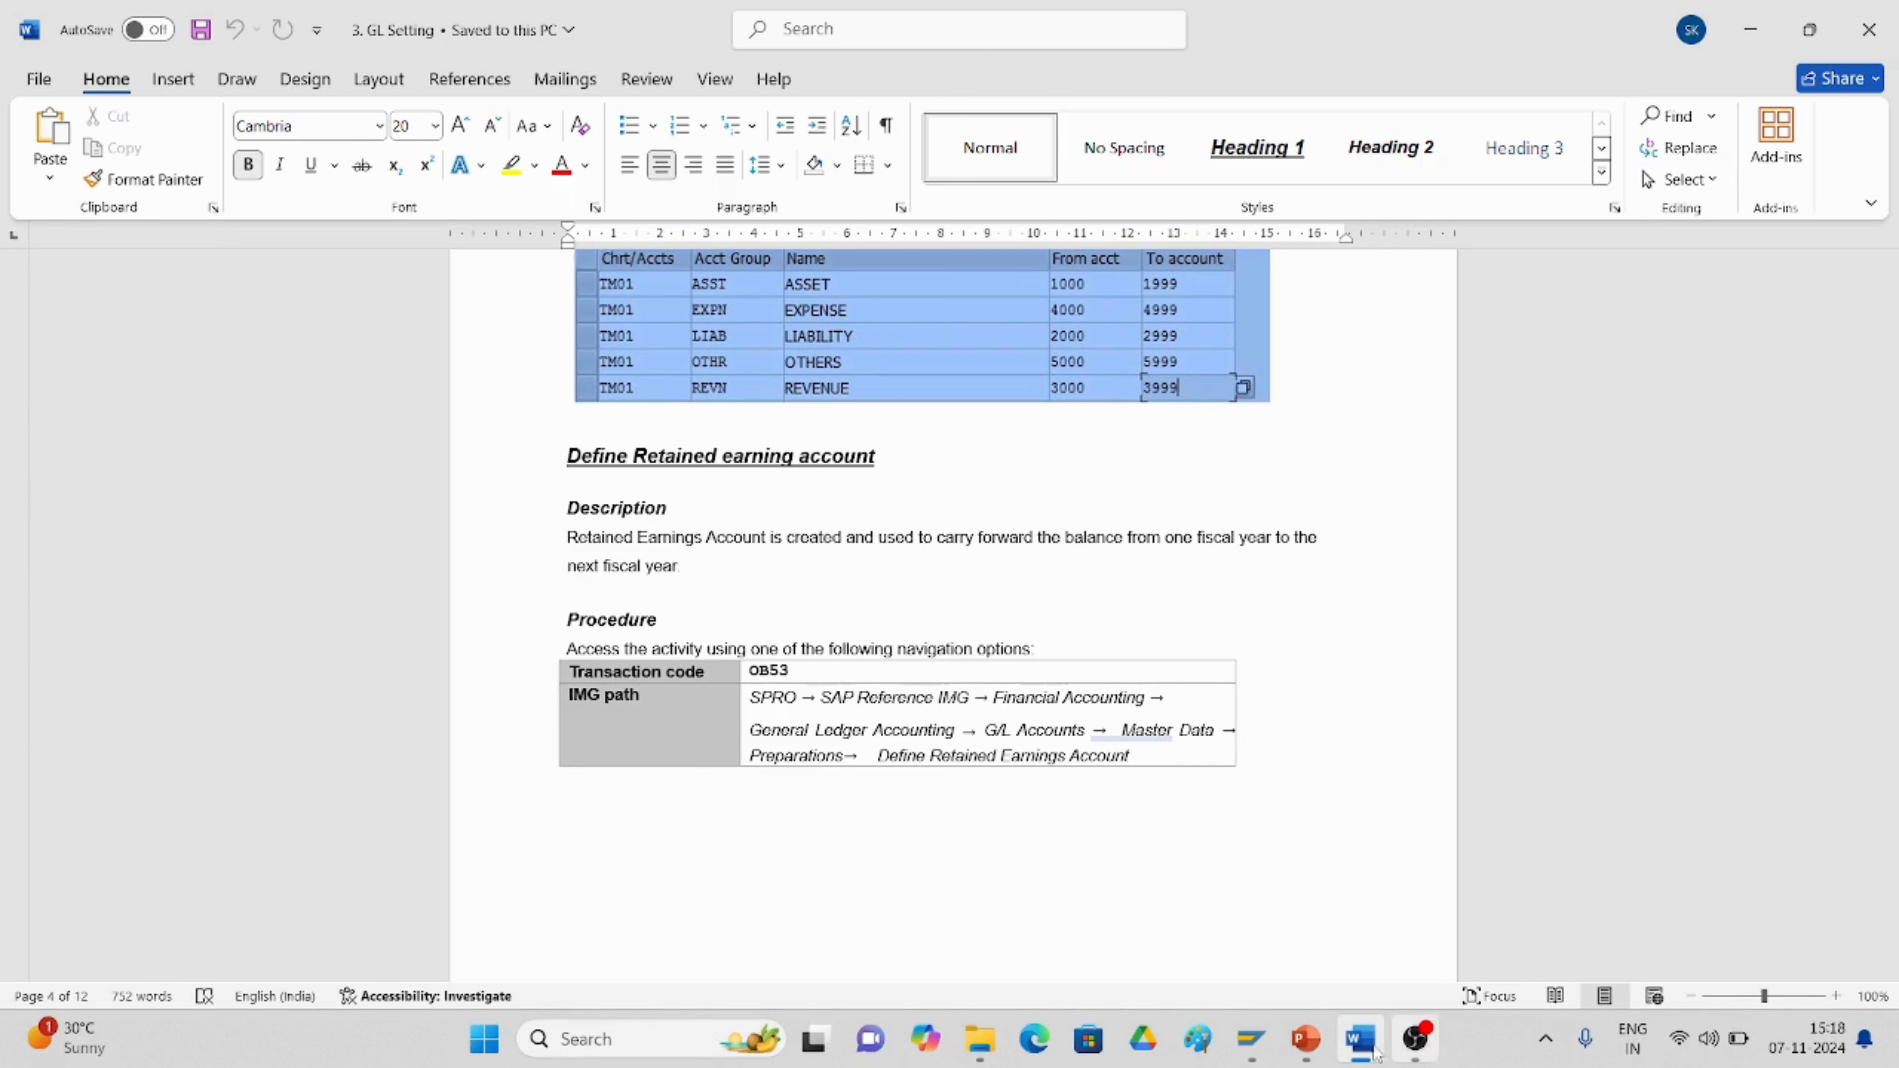
# Switch back to SAP and execute Define Retained Earnings Account from the IMG for chart of accounts TM50.
pyautogui.moveTo(1248, 1052)
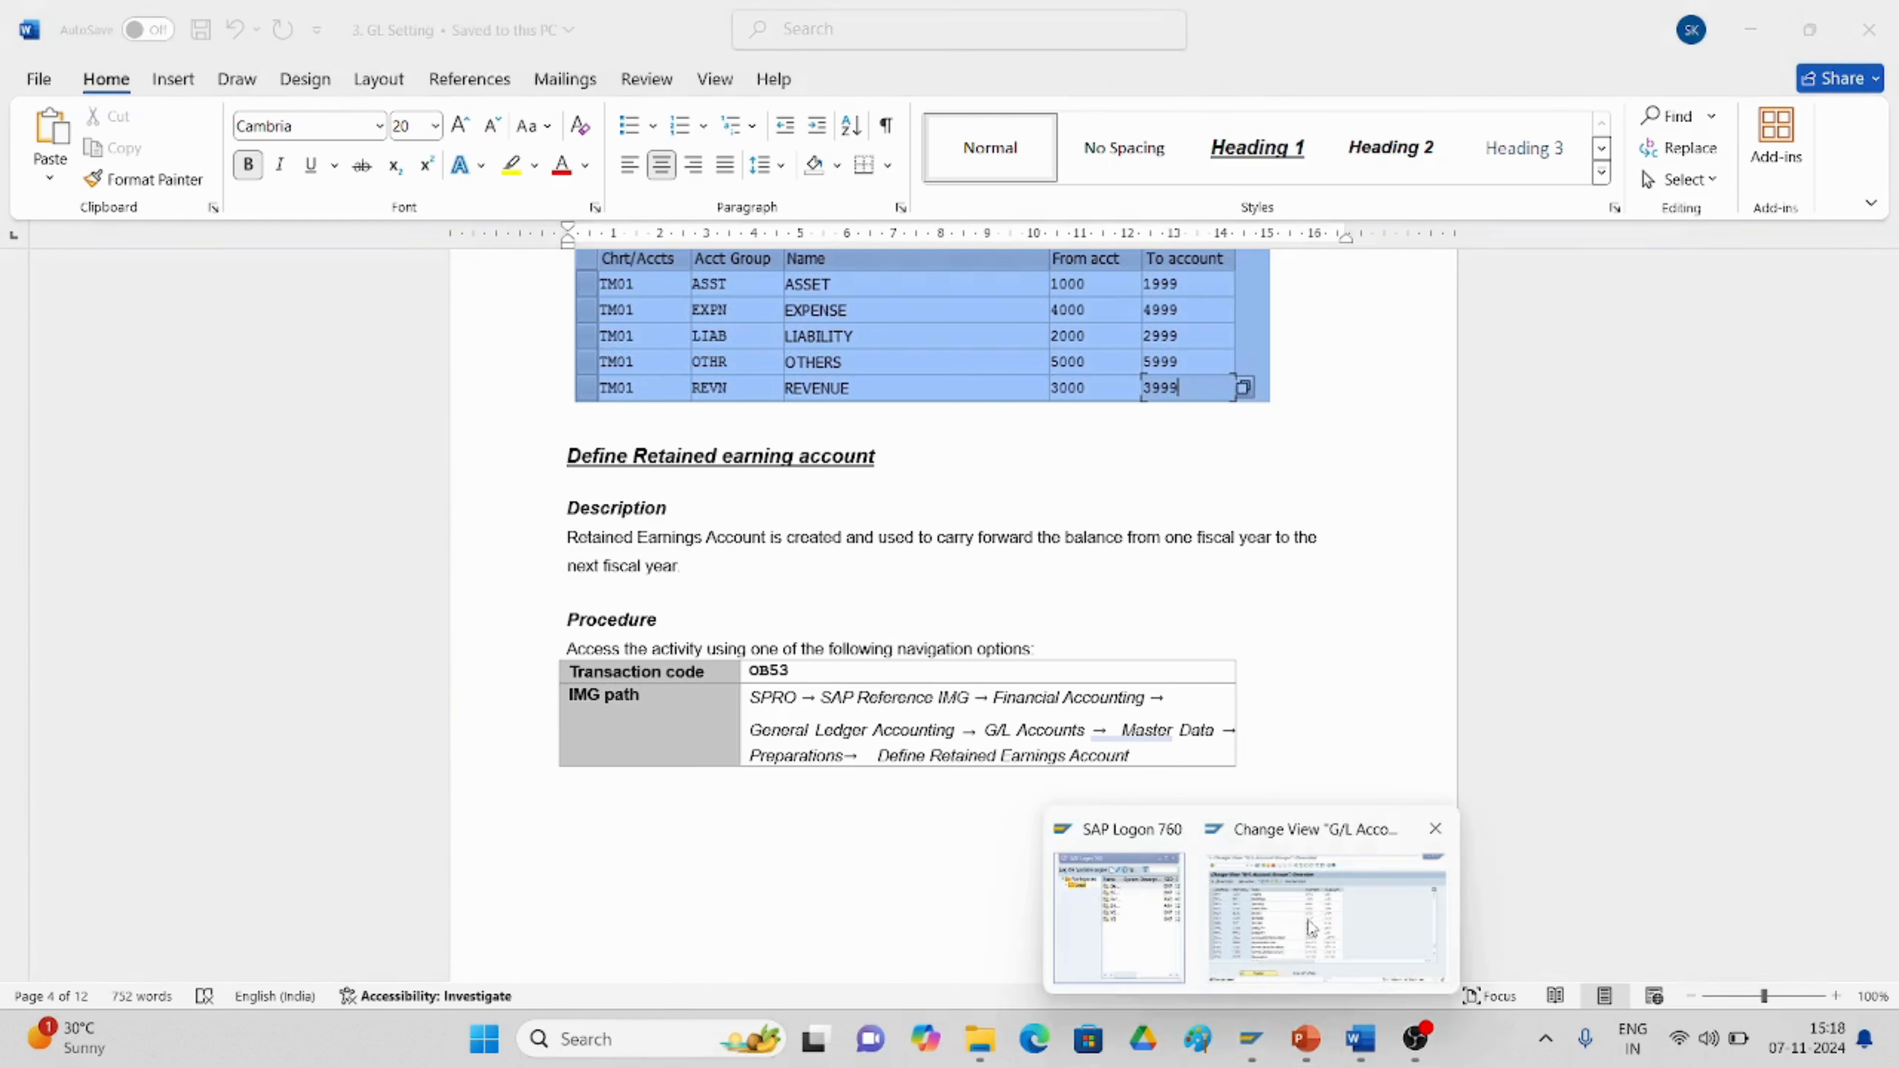
pyautogui.click(1322, 901)
pyautogui.click(450, 103)
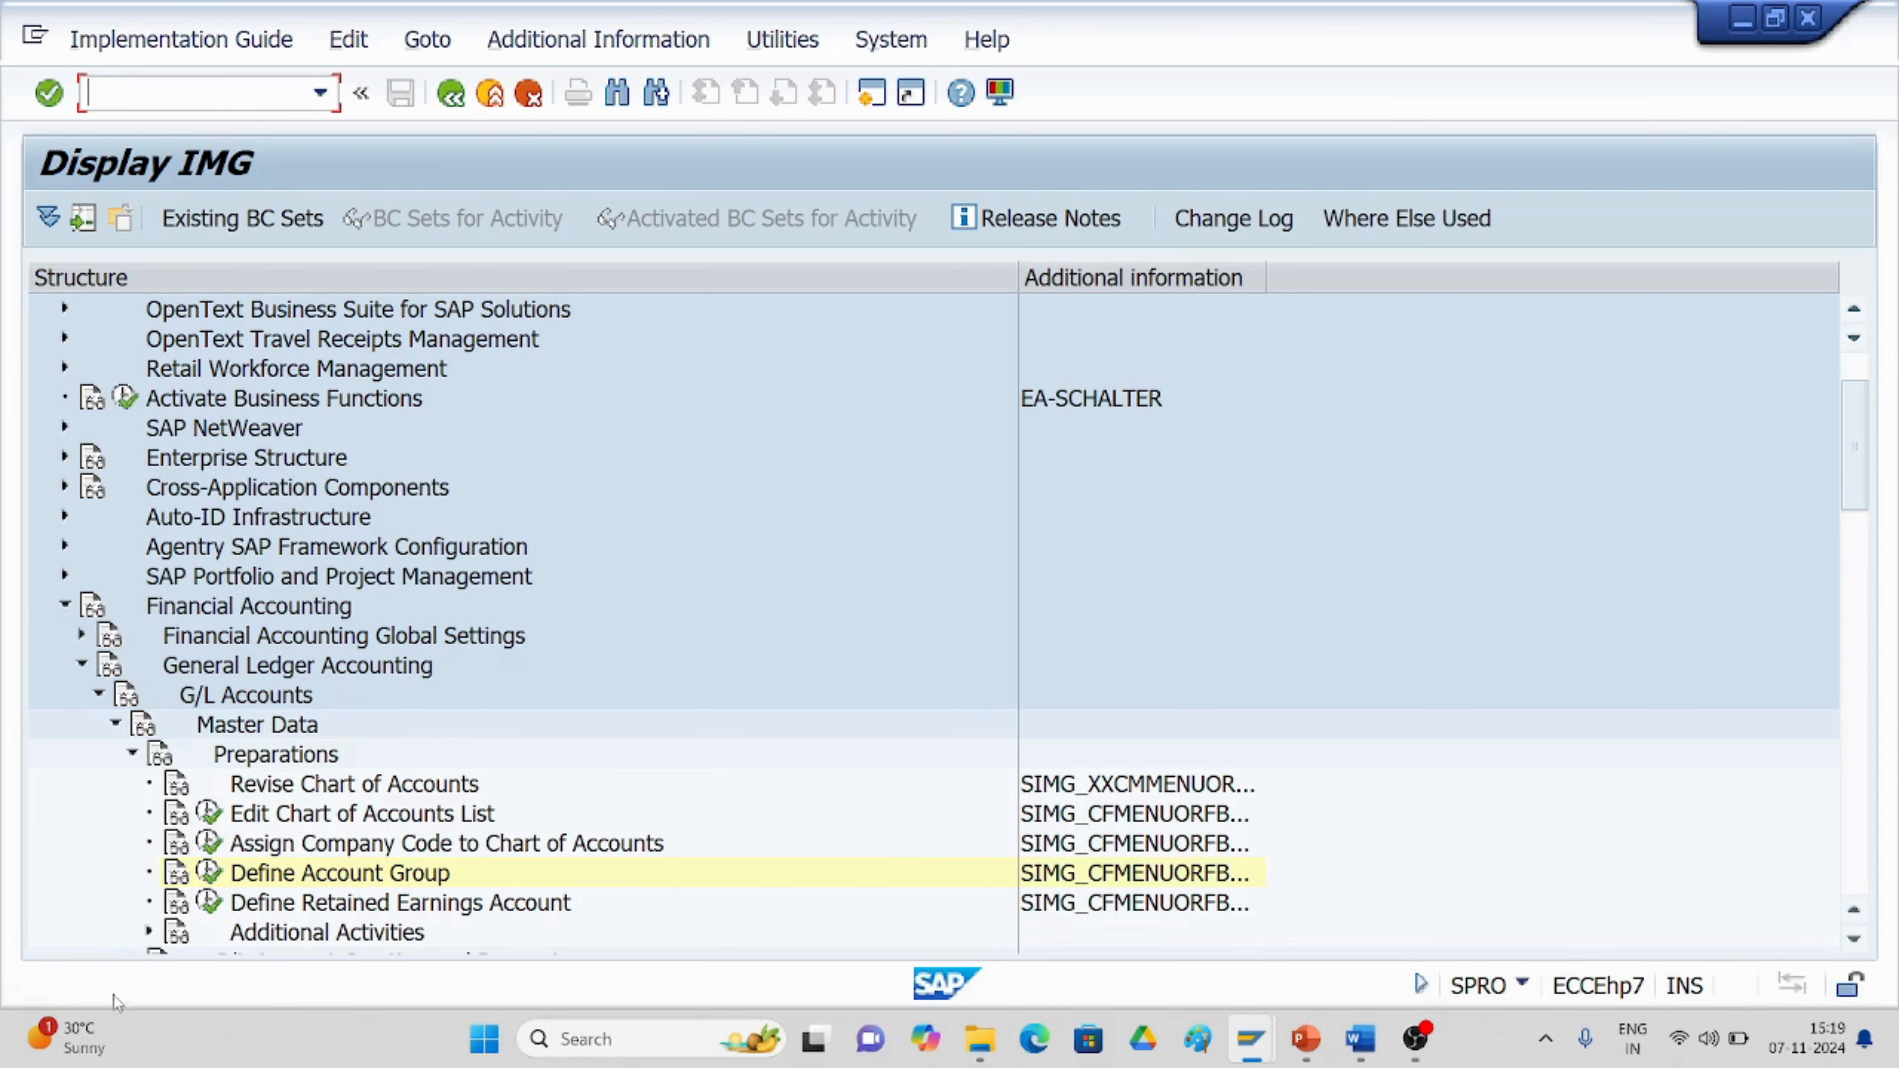
pyautogui.click(211, 904)
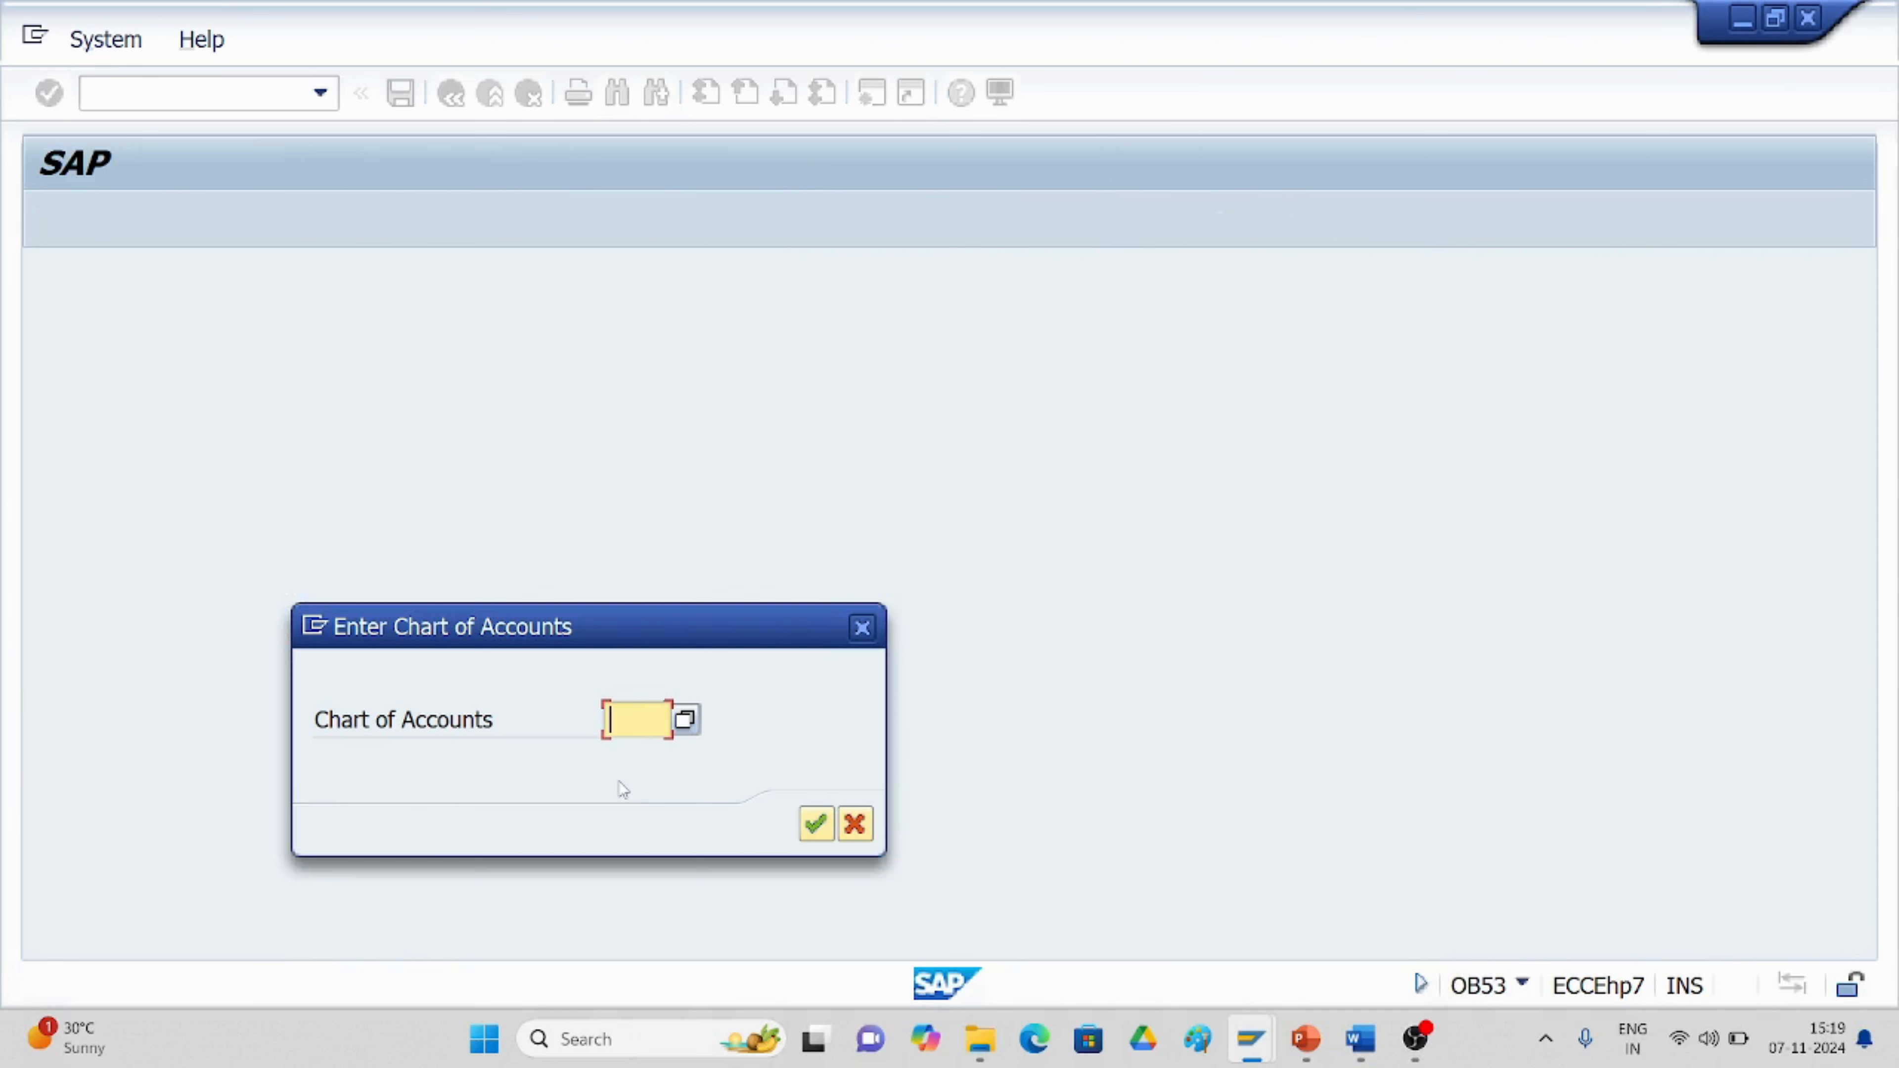
pyautogui.write('tm50')
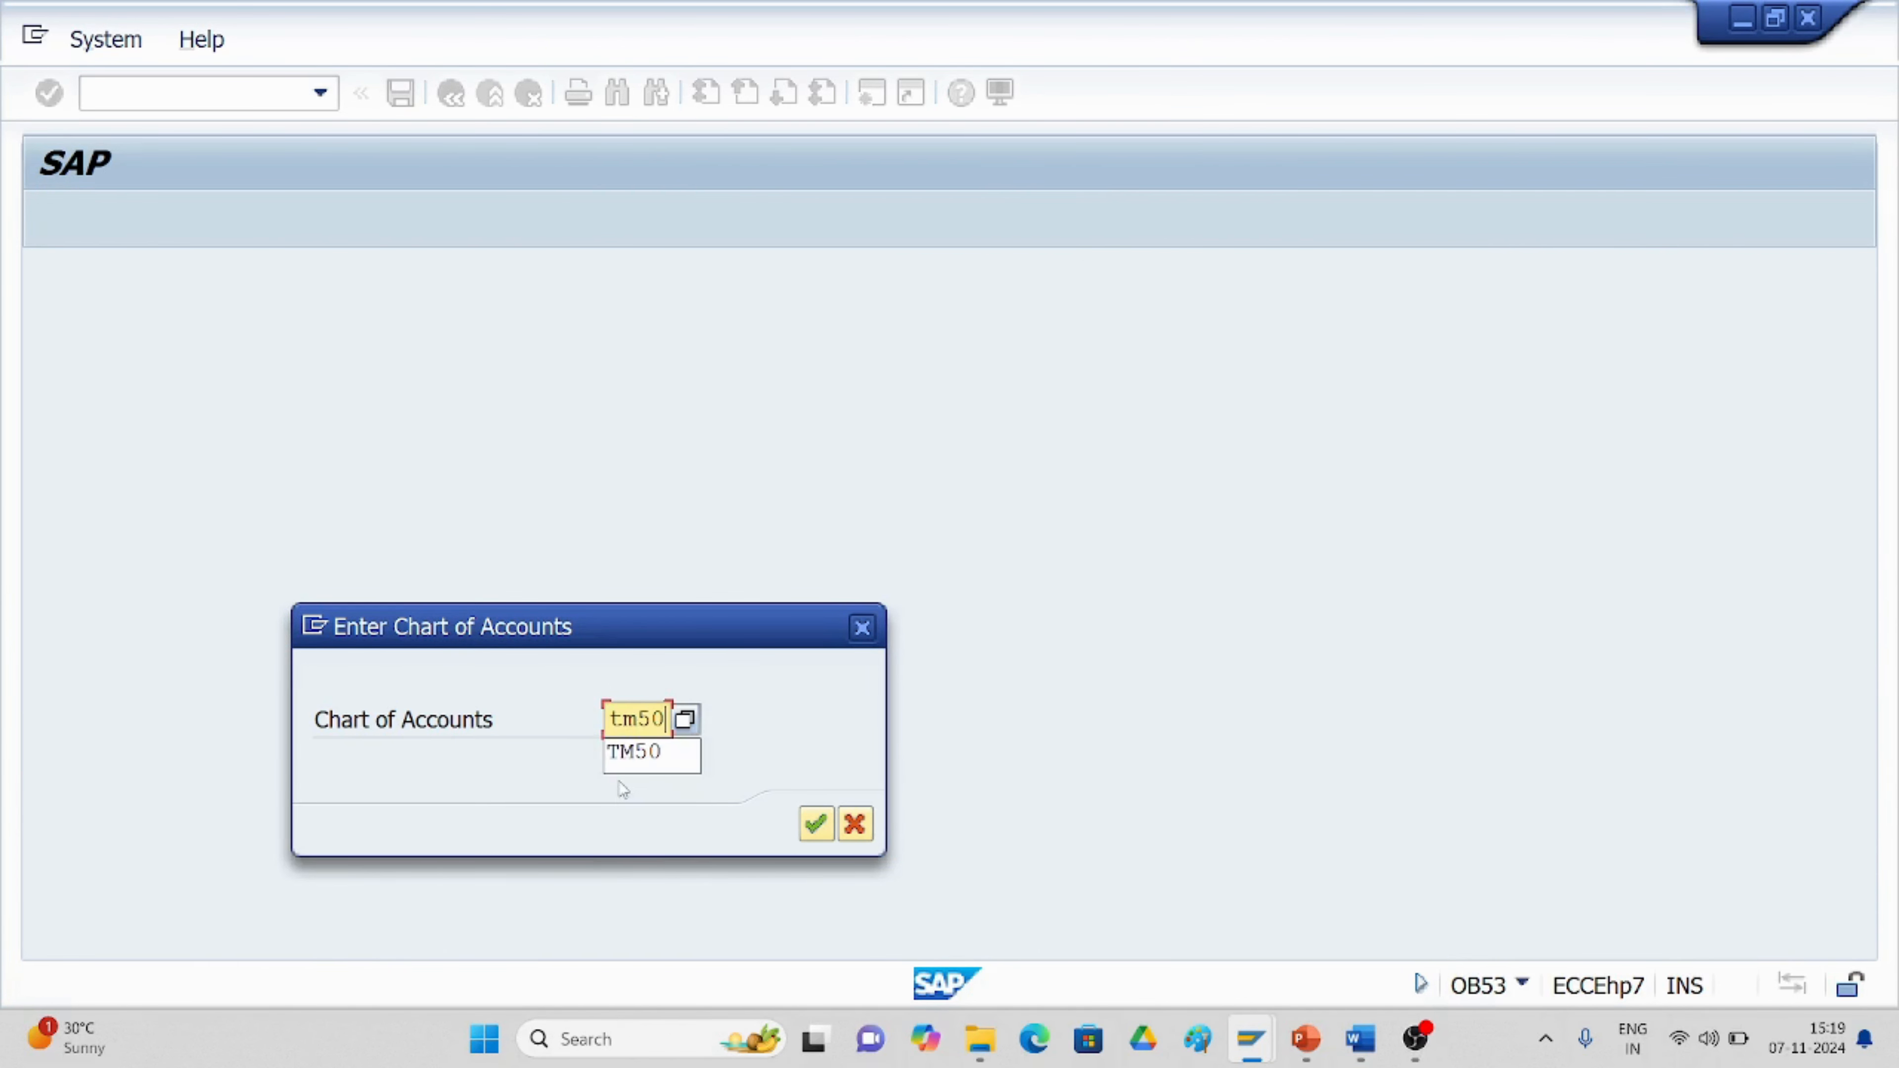
pyautogui.click(815, 824)
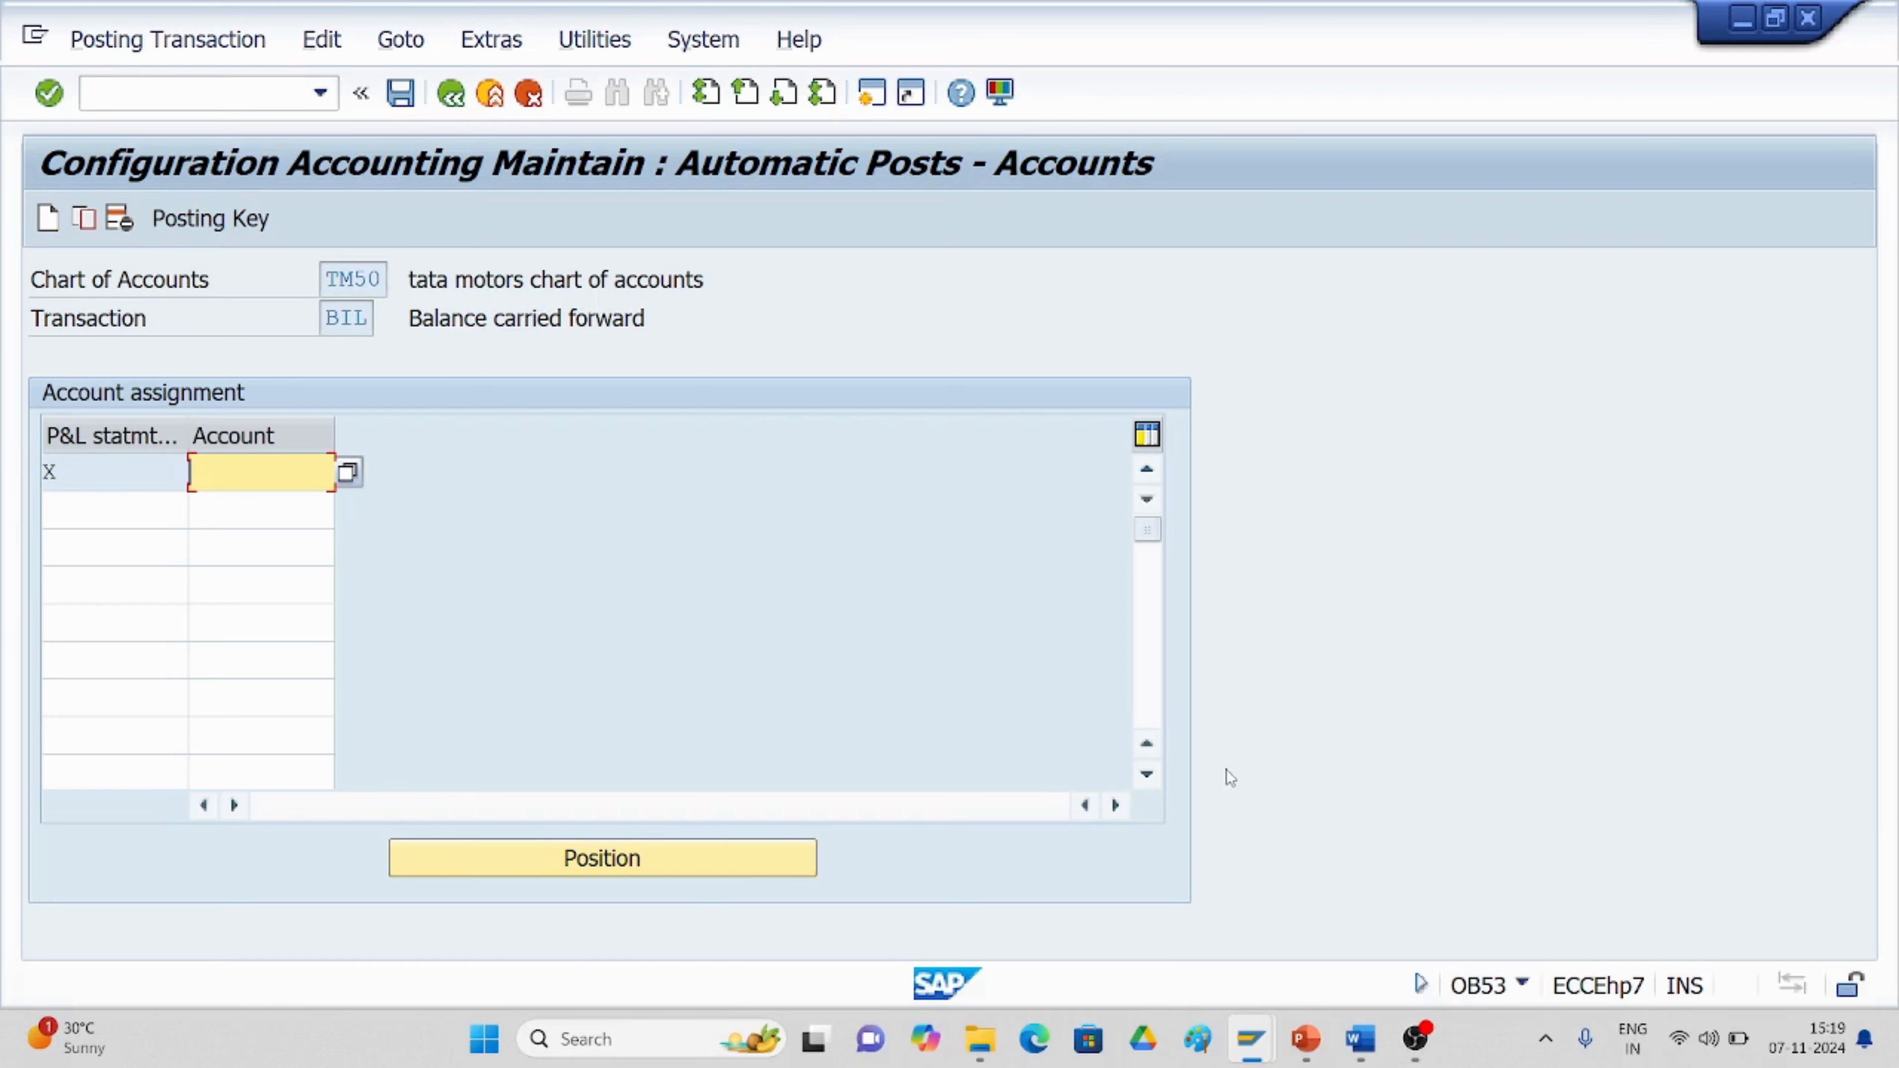
# Read the retained earnings implementation in the Word guide, close the guide, and check the G/L Settings slide in PowerPoint.
pyautogui.click(1361, 1038)
pyautogui.scroll(-3, 1048, 671)
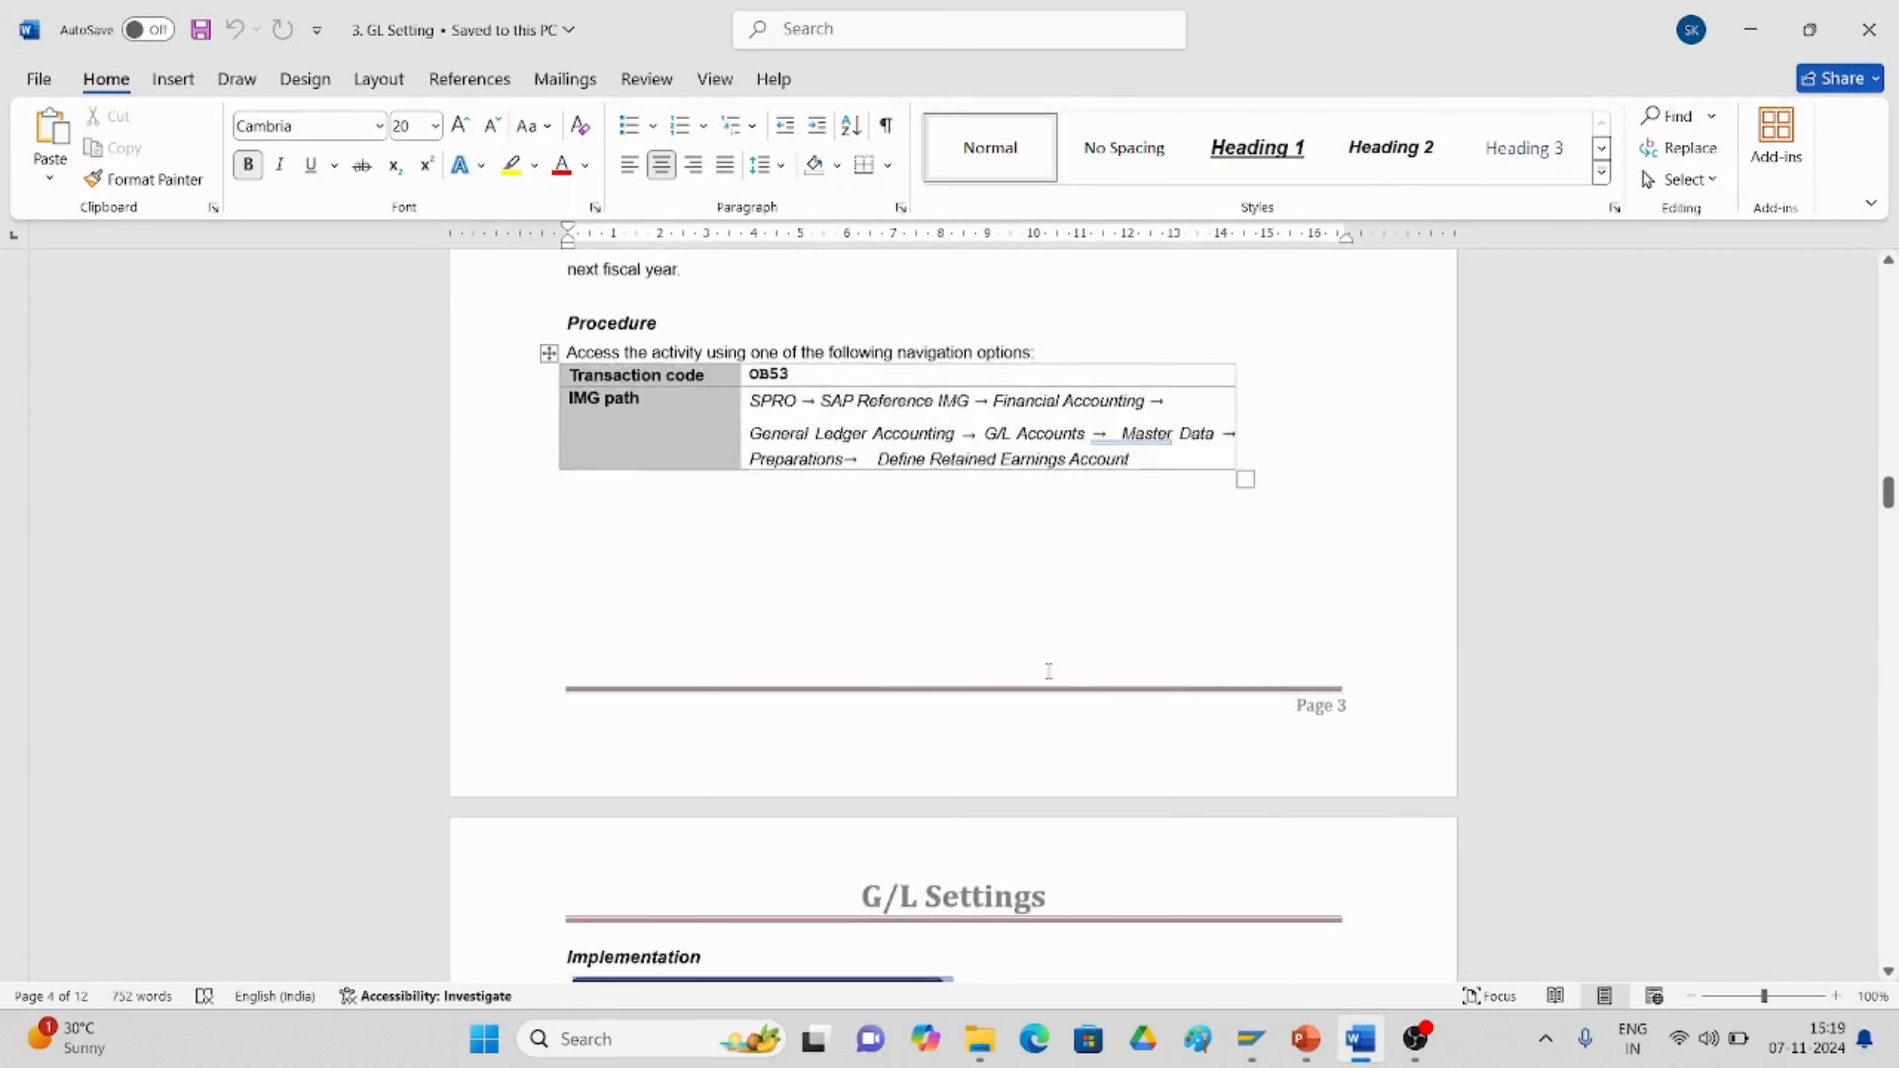
pyautogui.scroll(-10, 1049, 671)
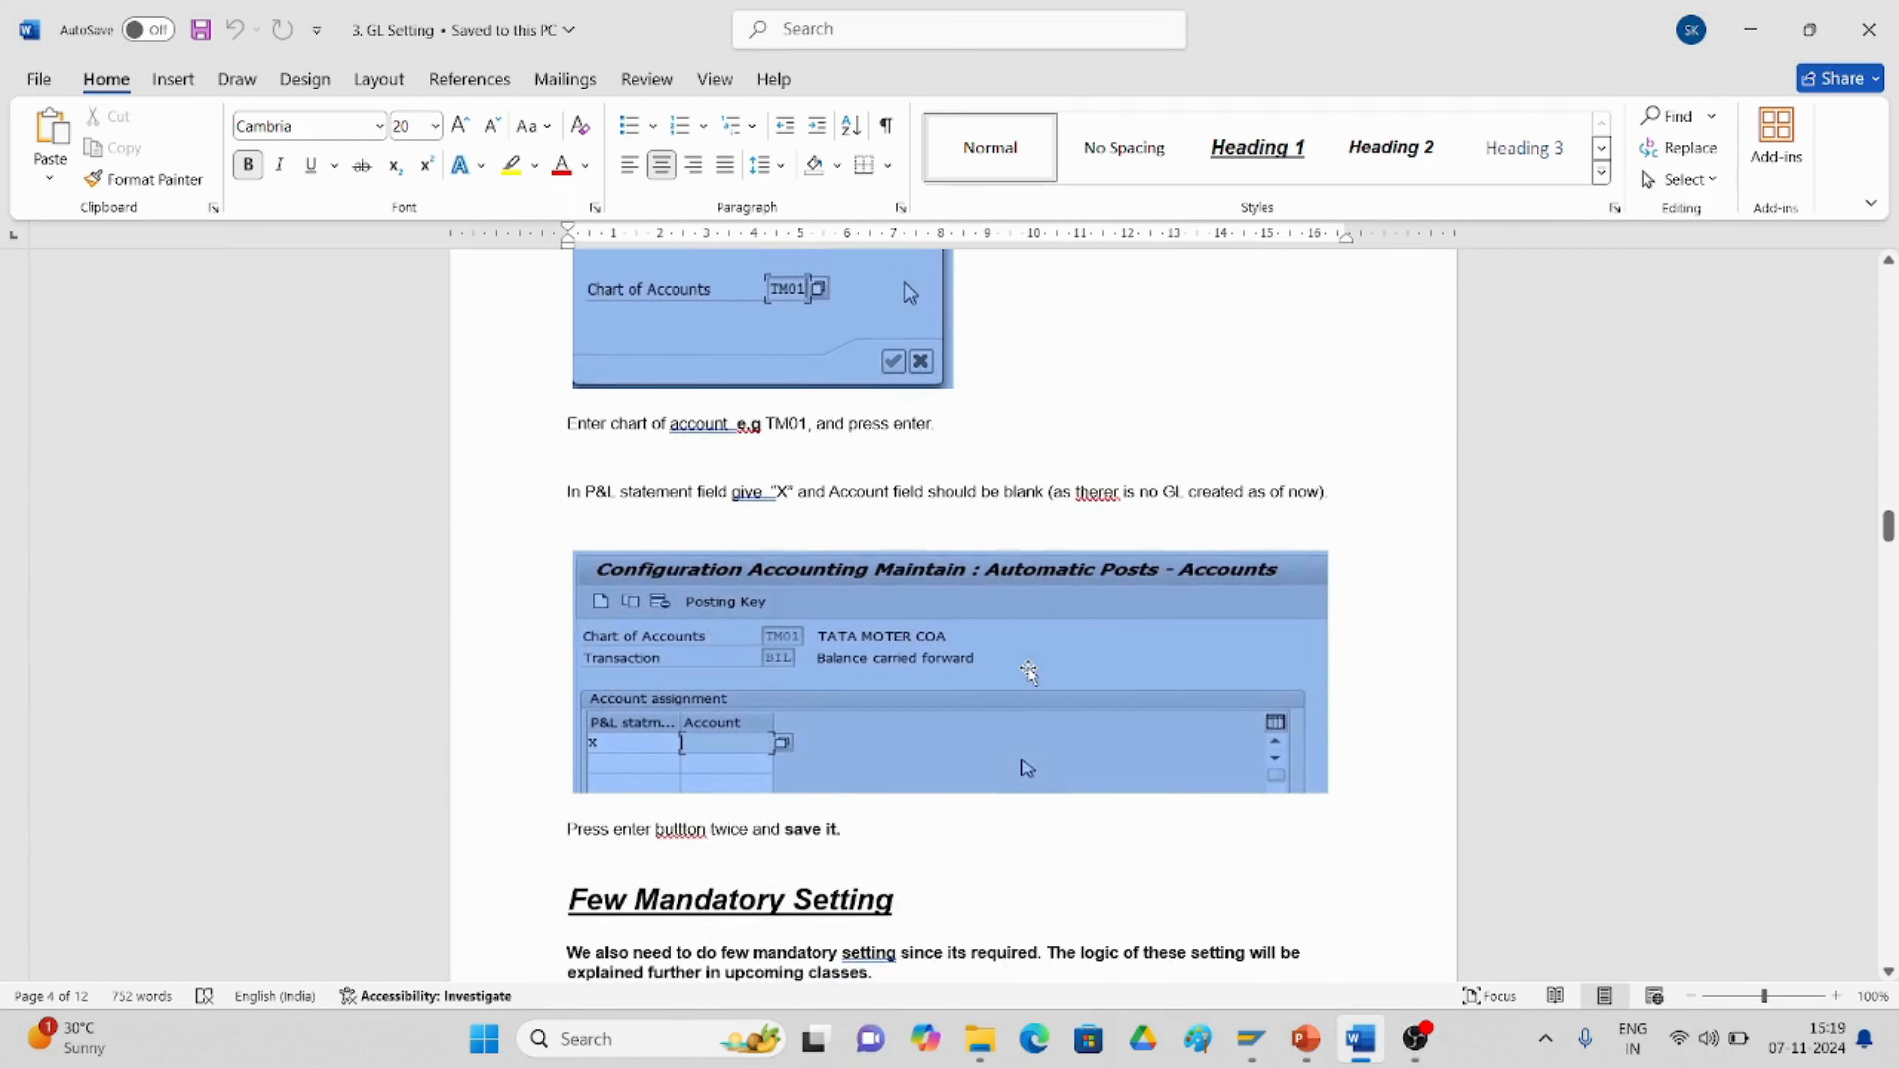
pyautogui.scroll(4, 1028, 672)
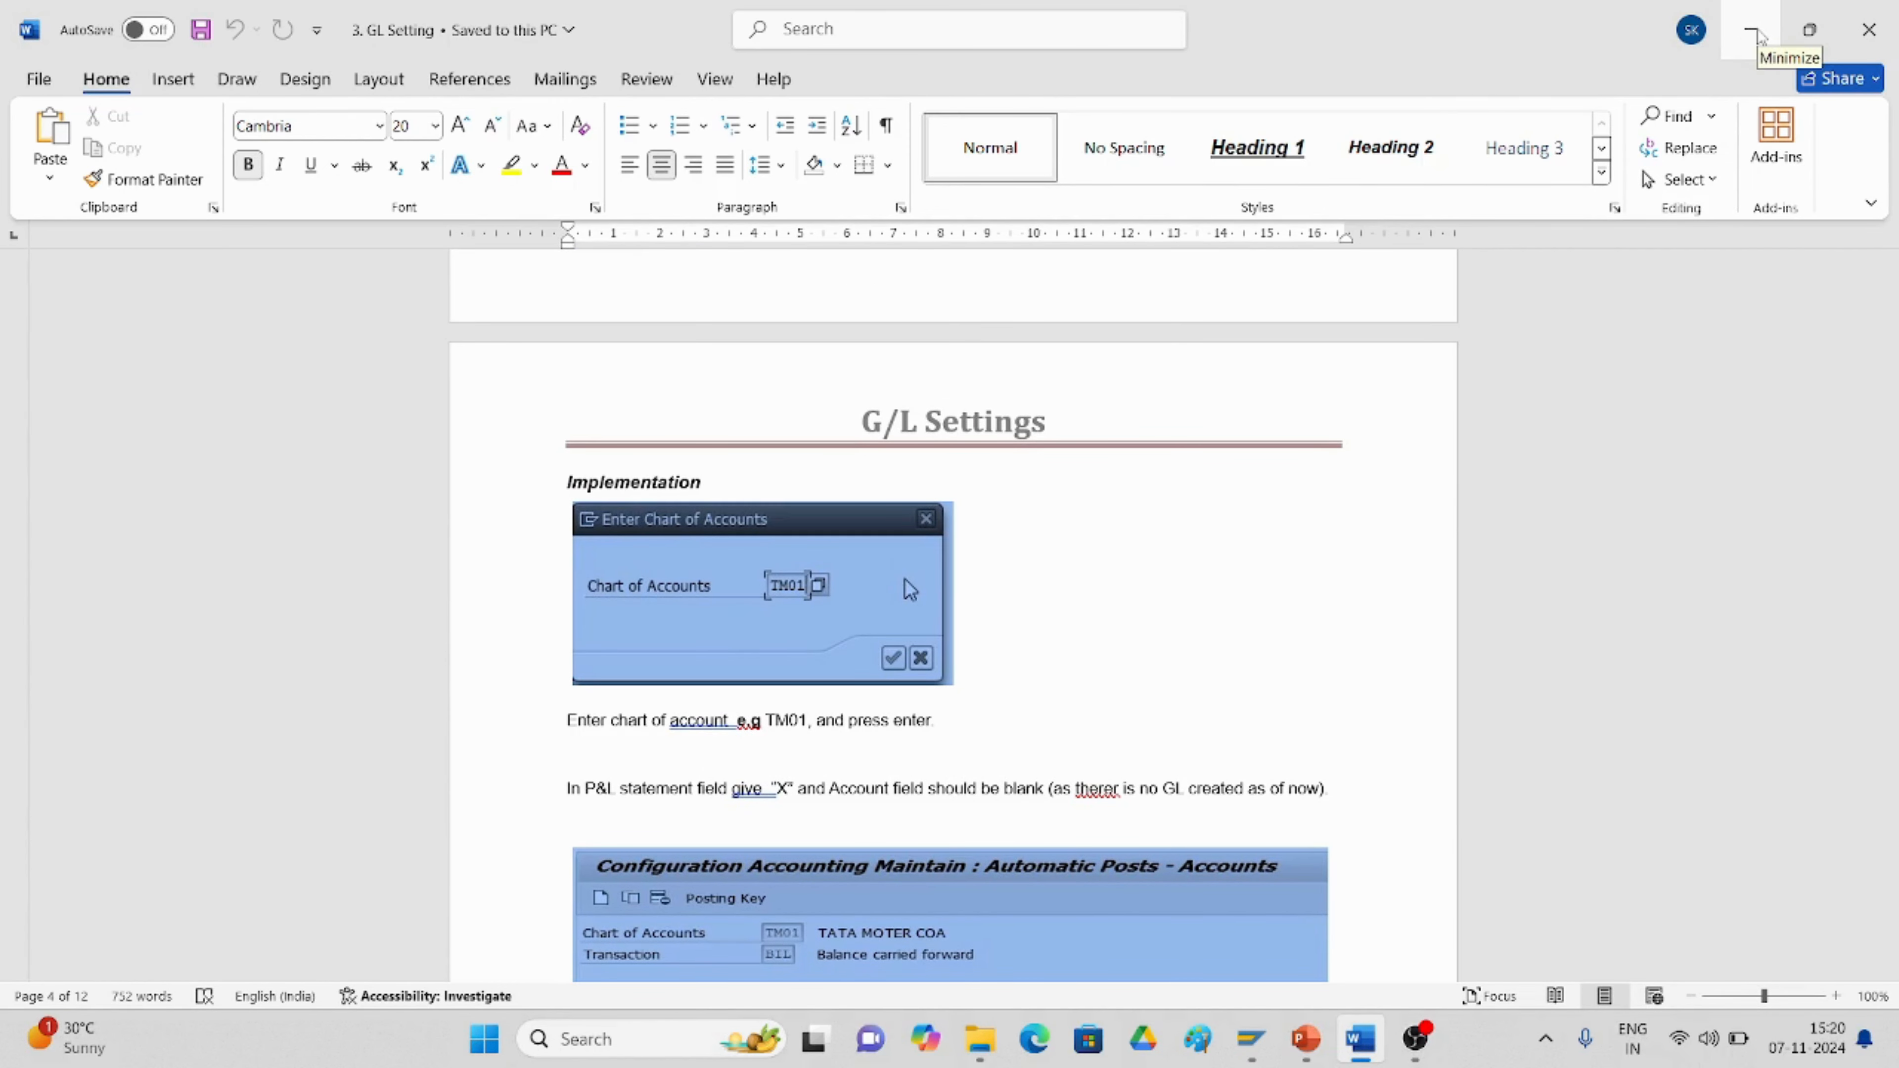
pyautogui.click(1870, 30)
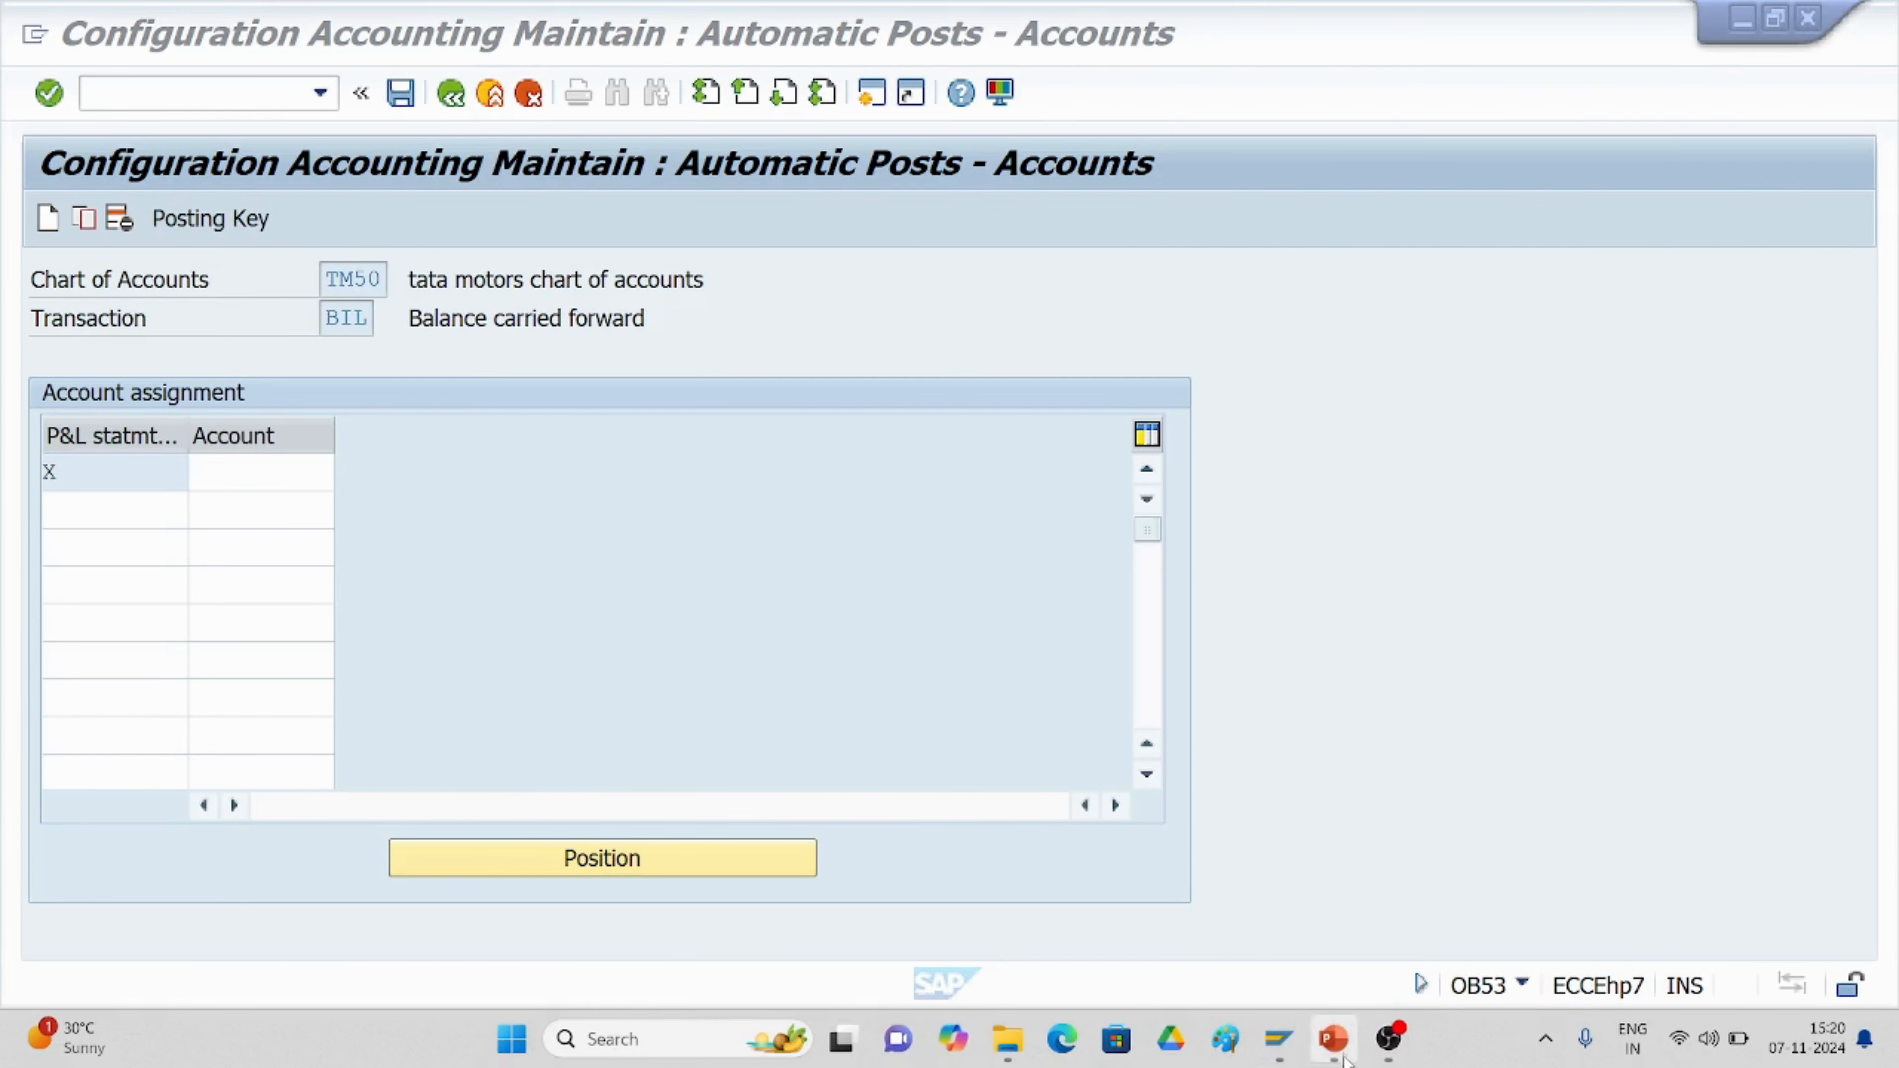
pyautogui.click(1334, 1039)
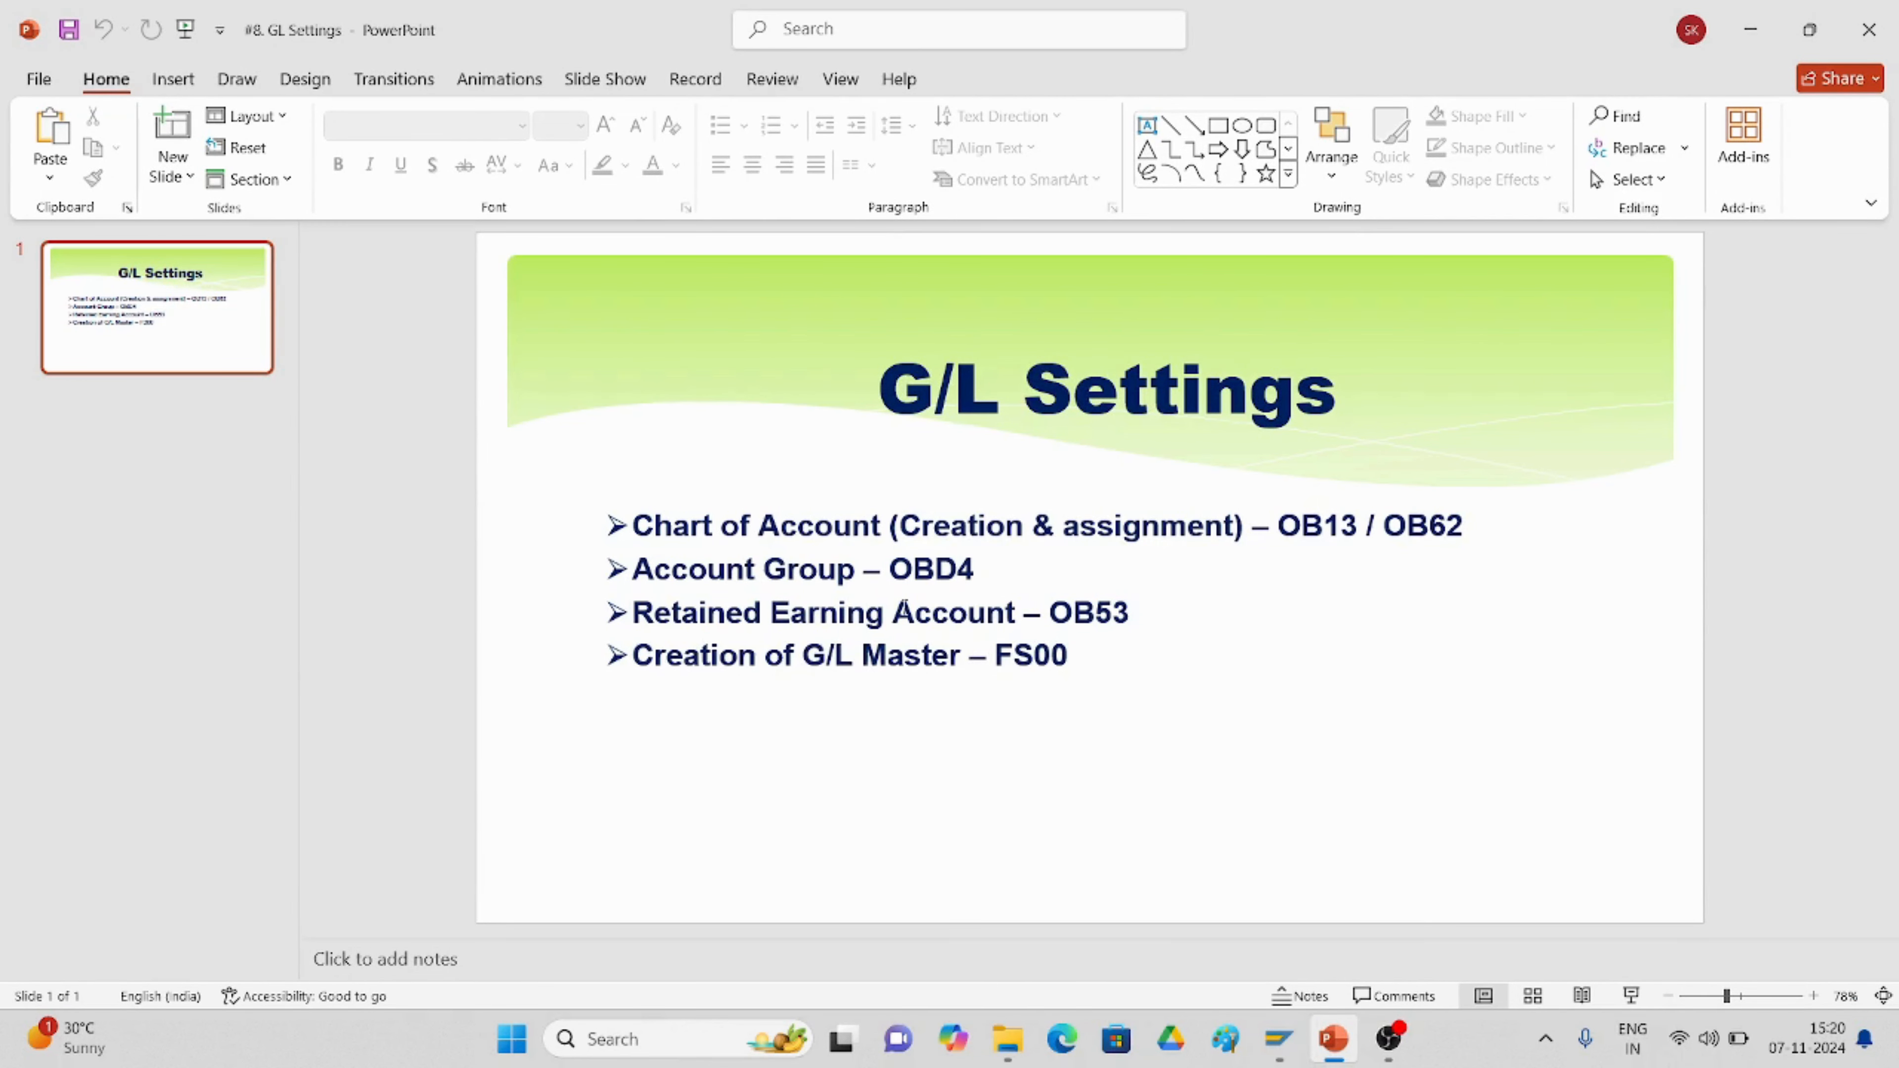
pyautogui.click(1745, 30)
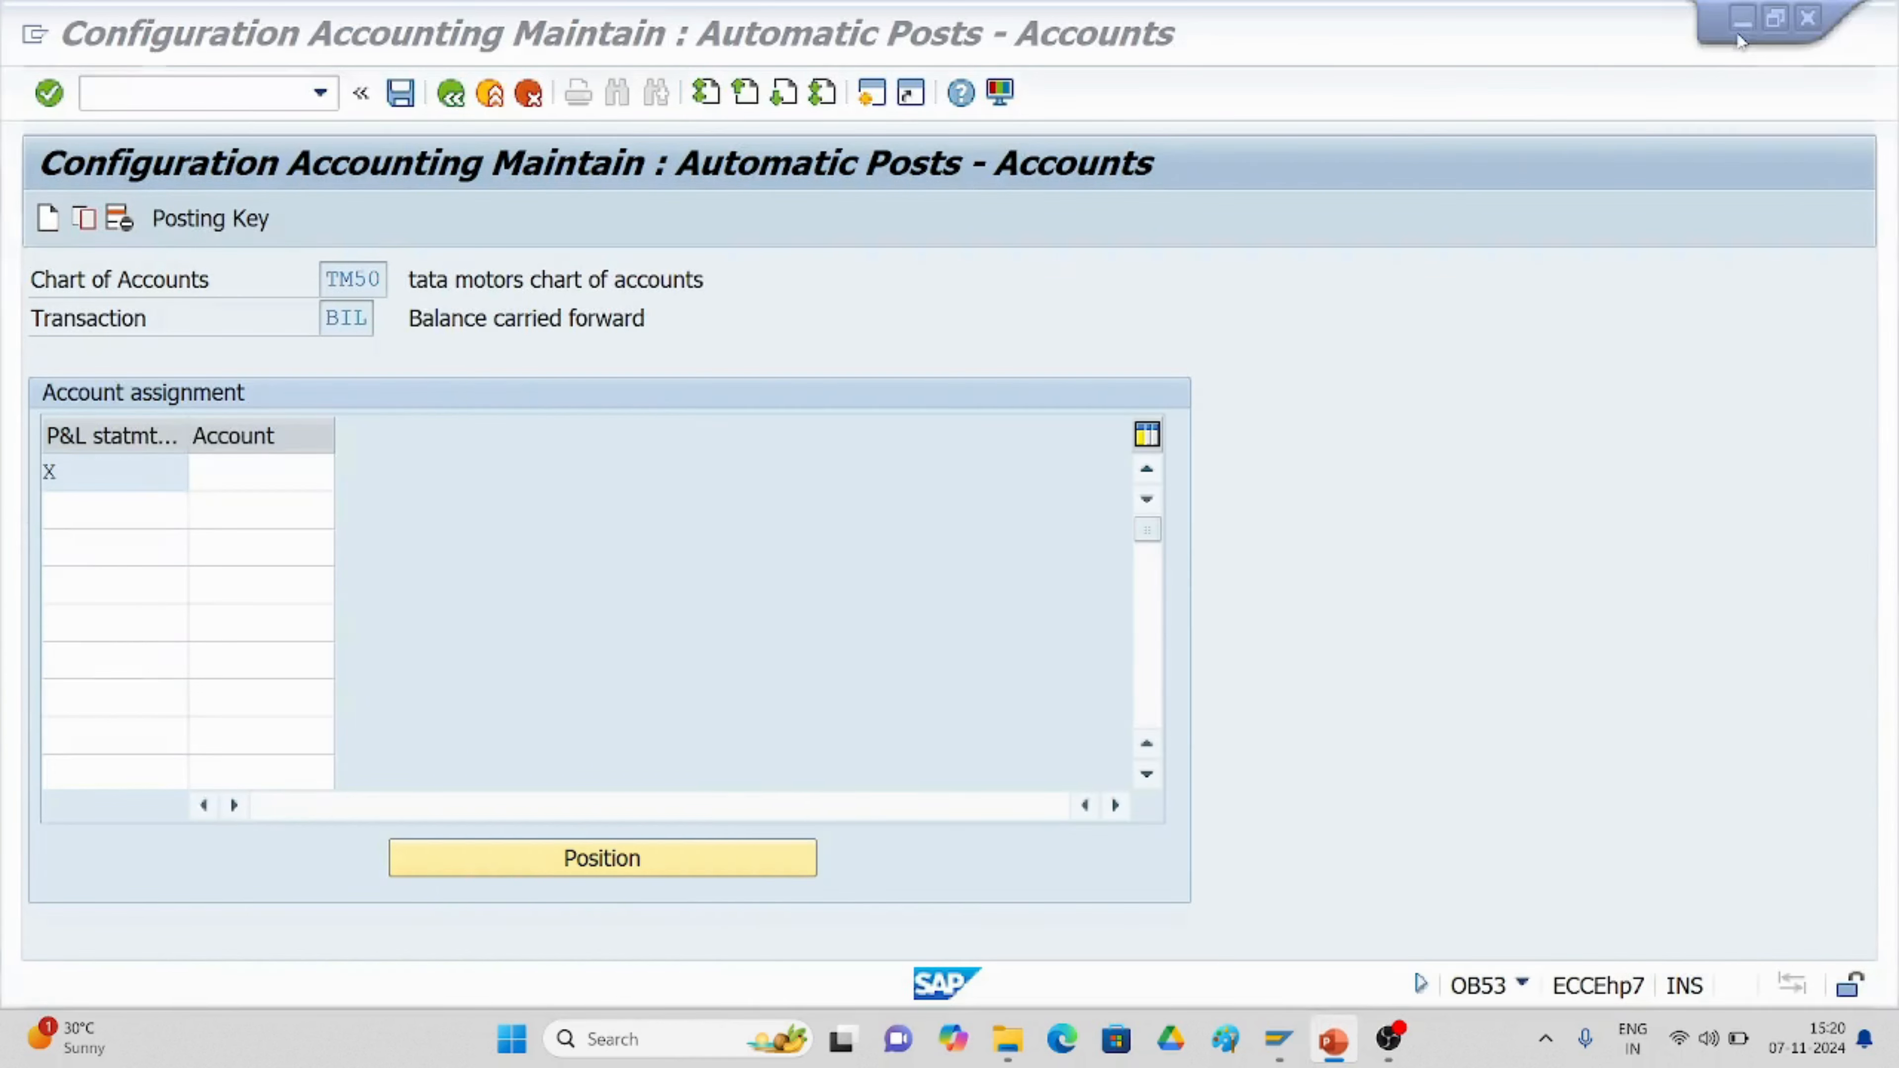
# Open transaction FS00 in place of the current SAP transaction and expand the ASSETS group of company code TM50.
pyautogui.click(152, 95)
pyautogui.write('/')
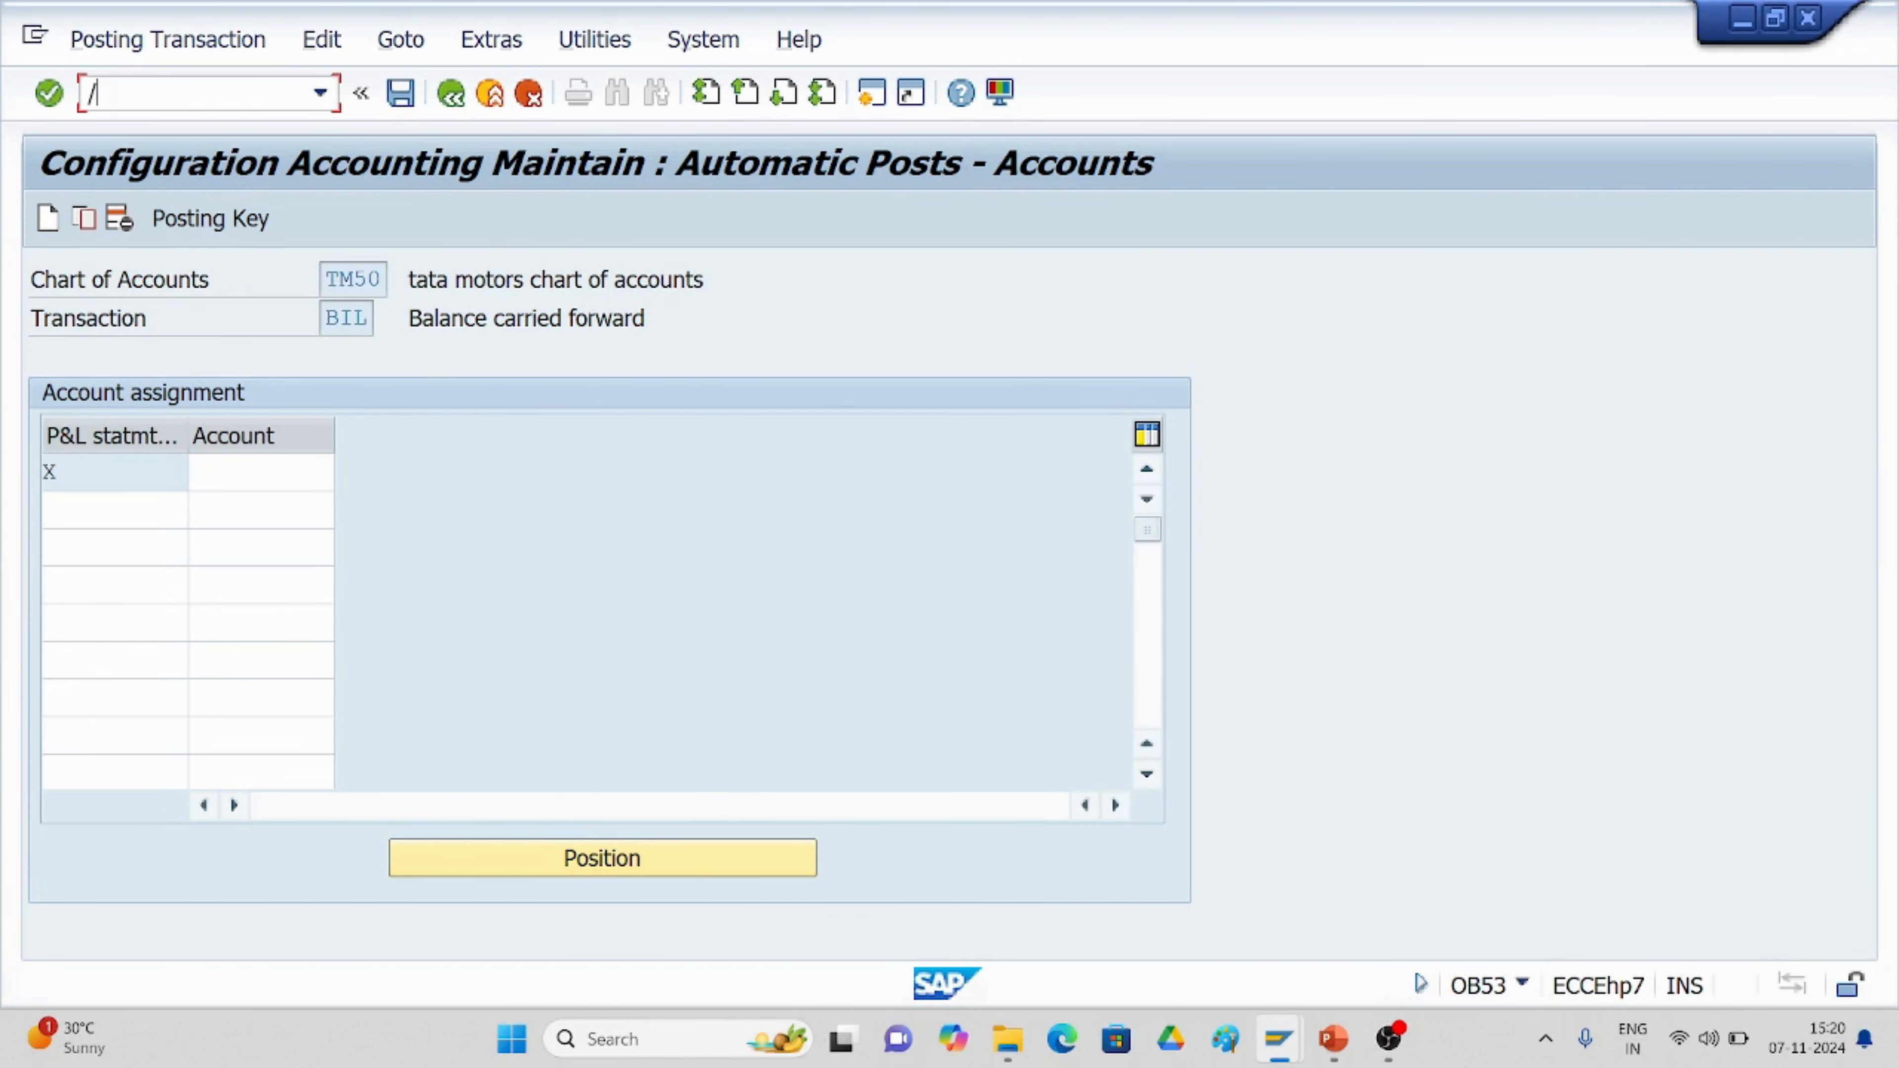
pyautogui.write('nfs00')
pyautogui.press('Return')
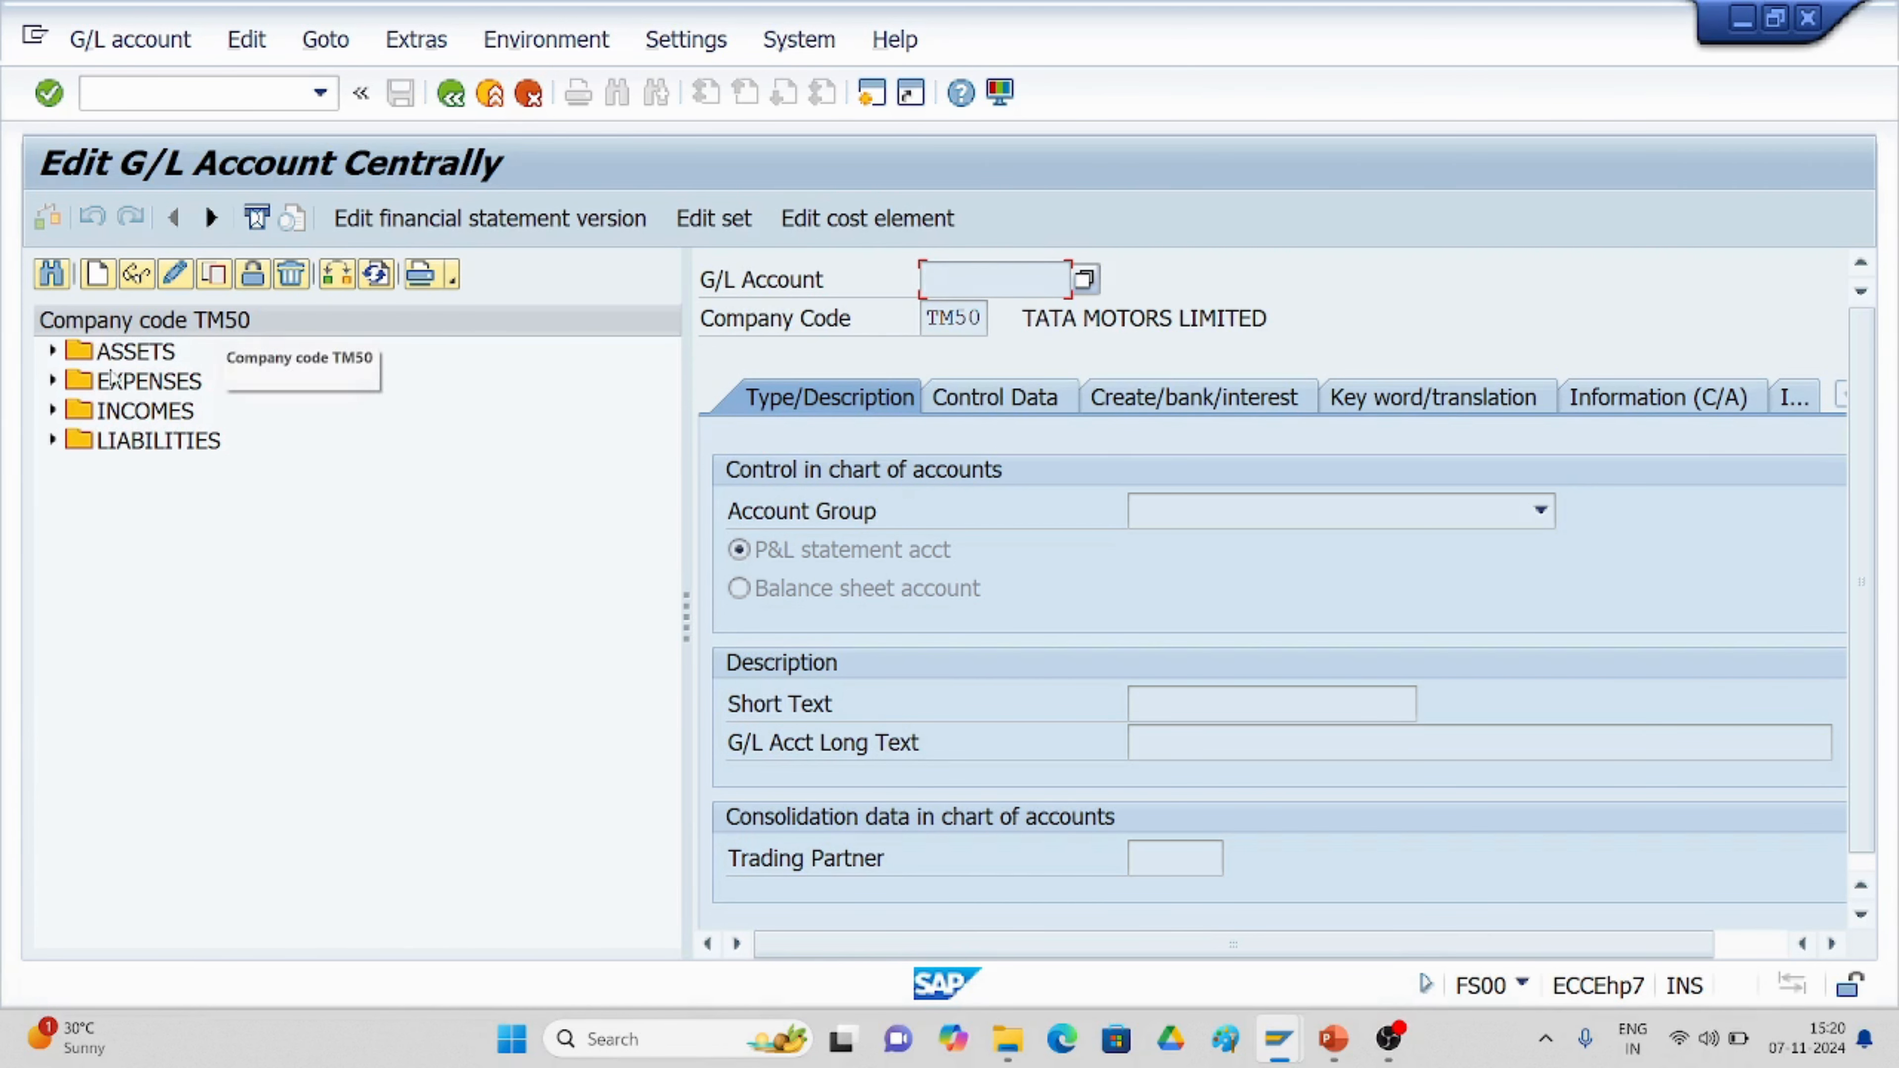
pyautogui.click(52, 350)
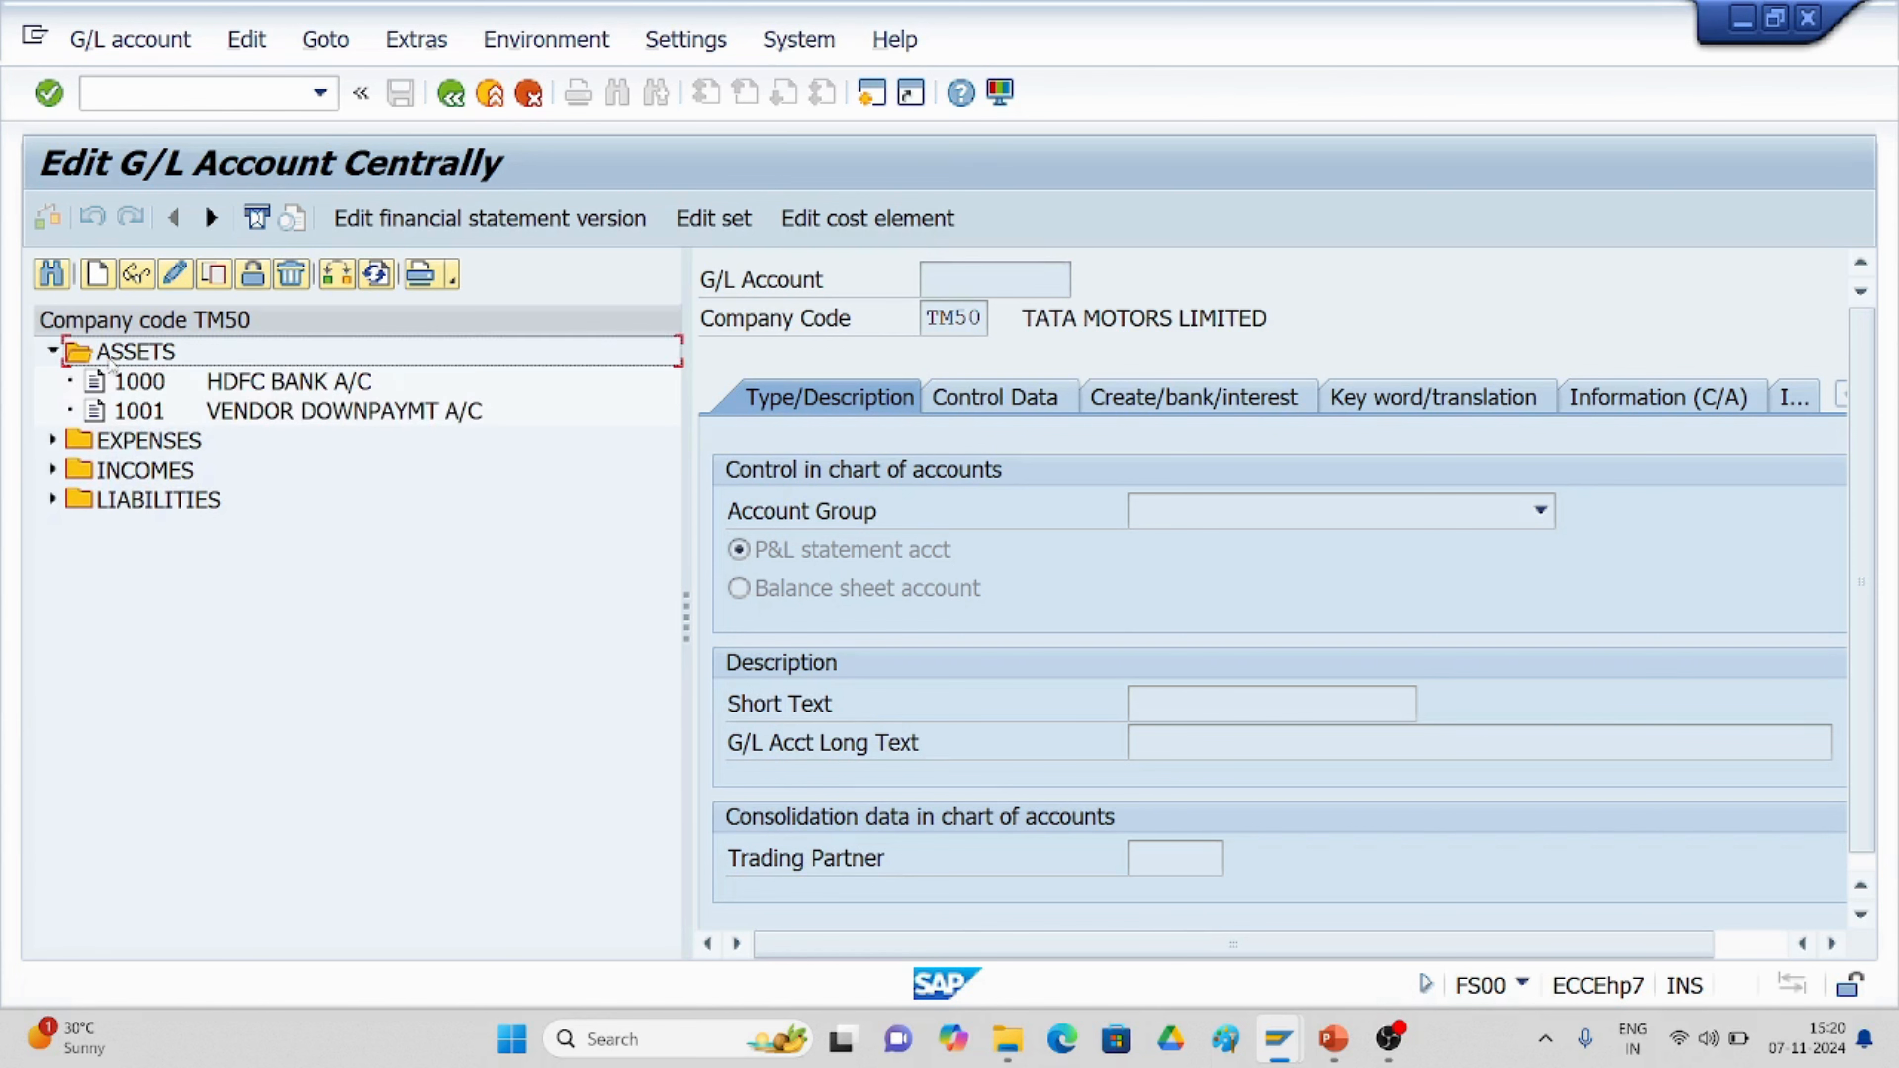
# Expand the EXPENSES, INCOMES and LIABILITIES groups of company code TM50 to list their G/L accounts.
pyautogui.click(52, 440)
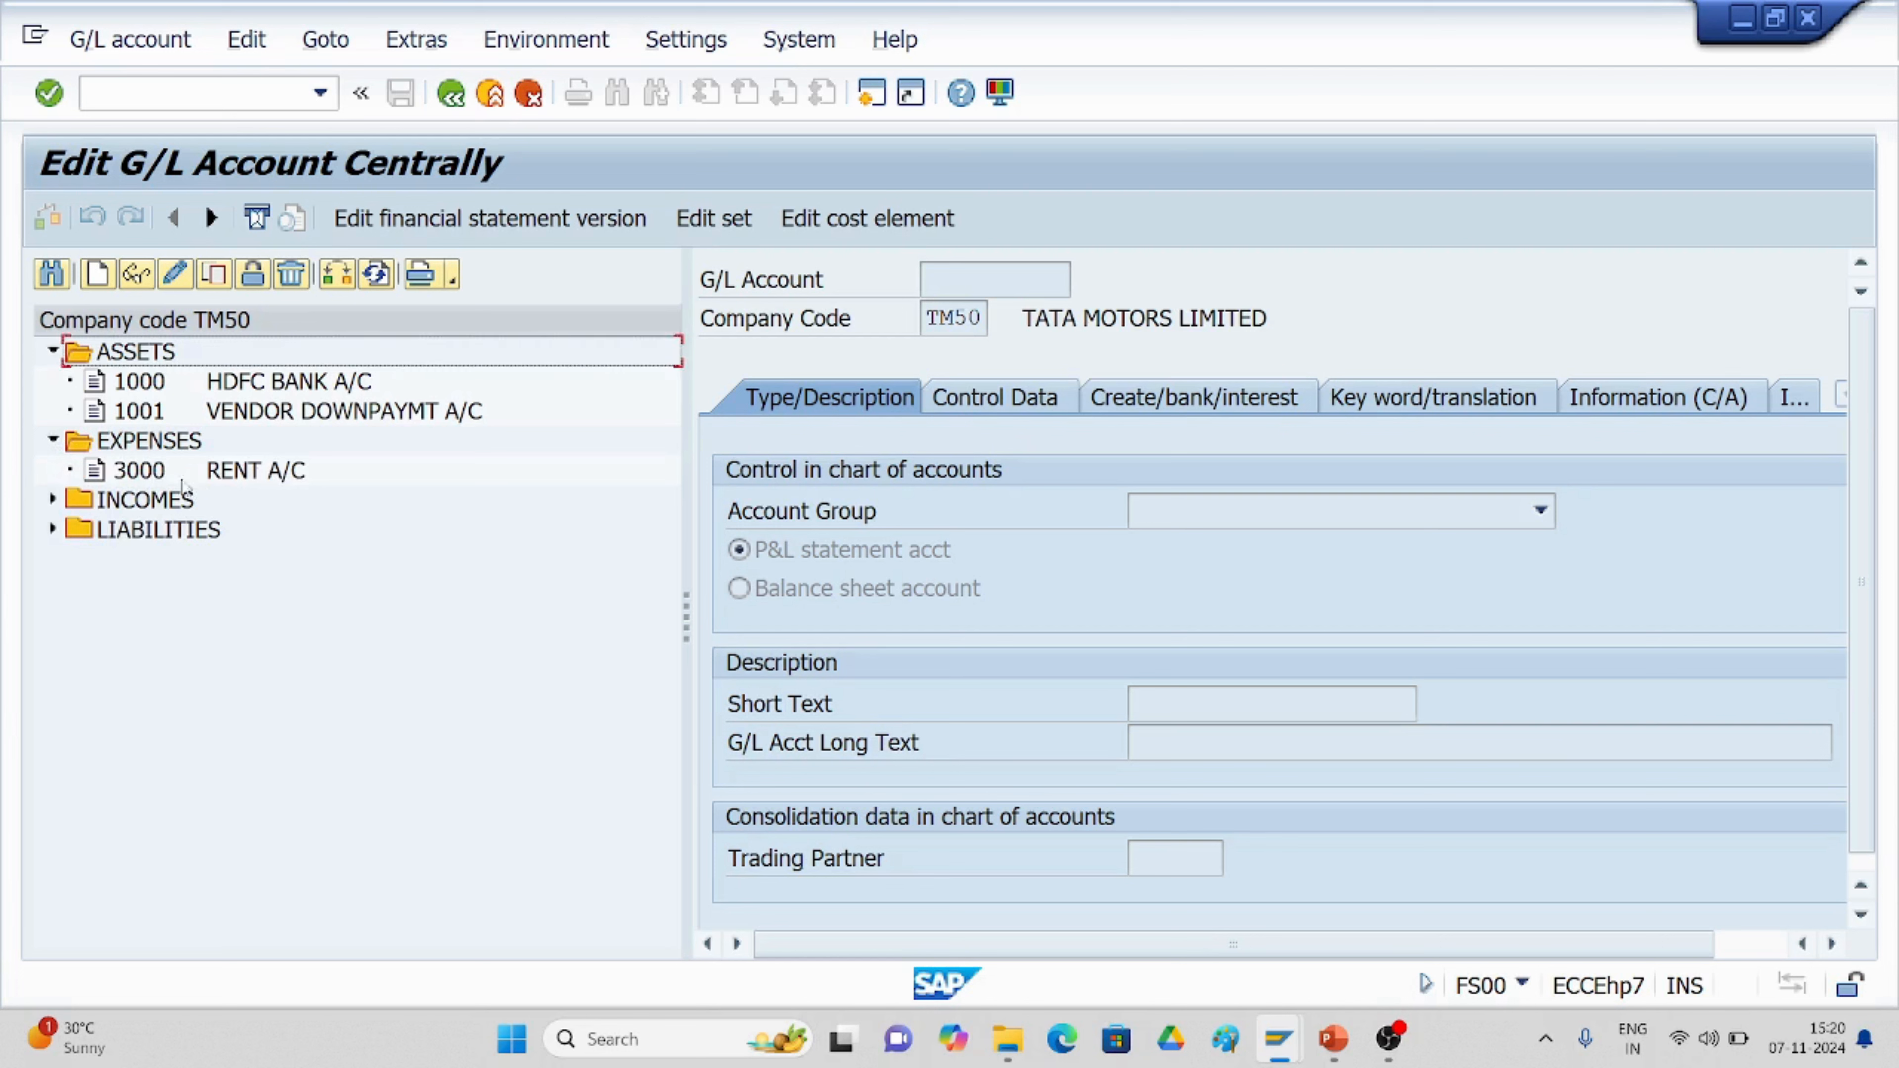
pyautogui.click(53, 498)
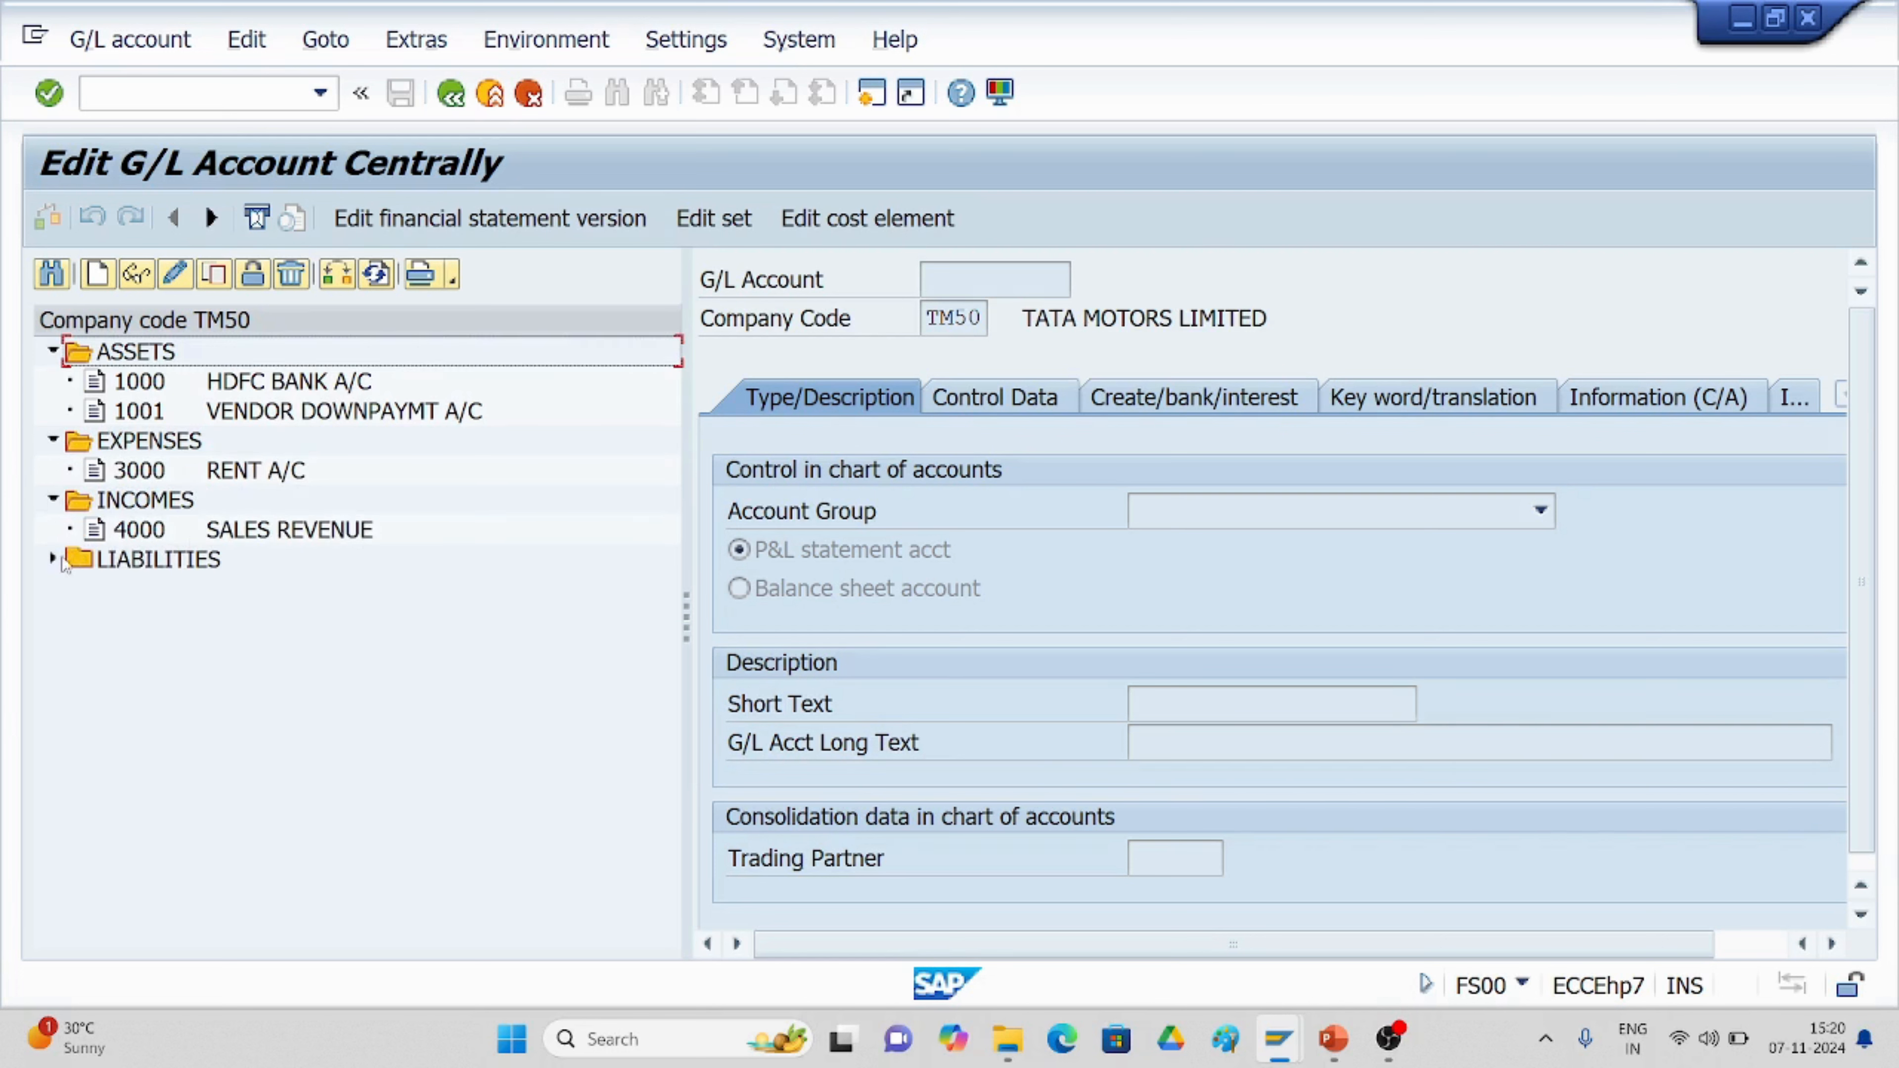
pyautogui.click(52, 559)
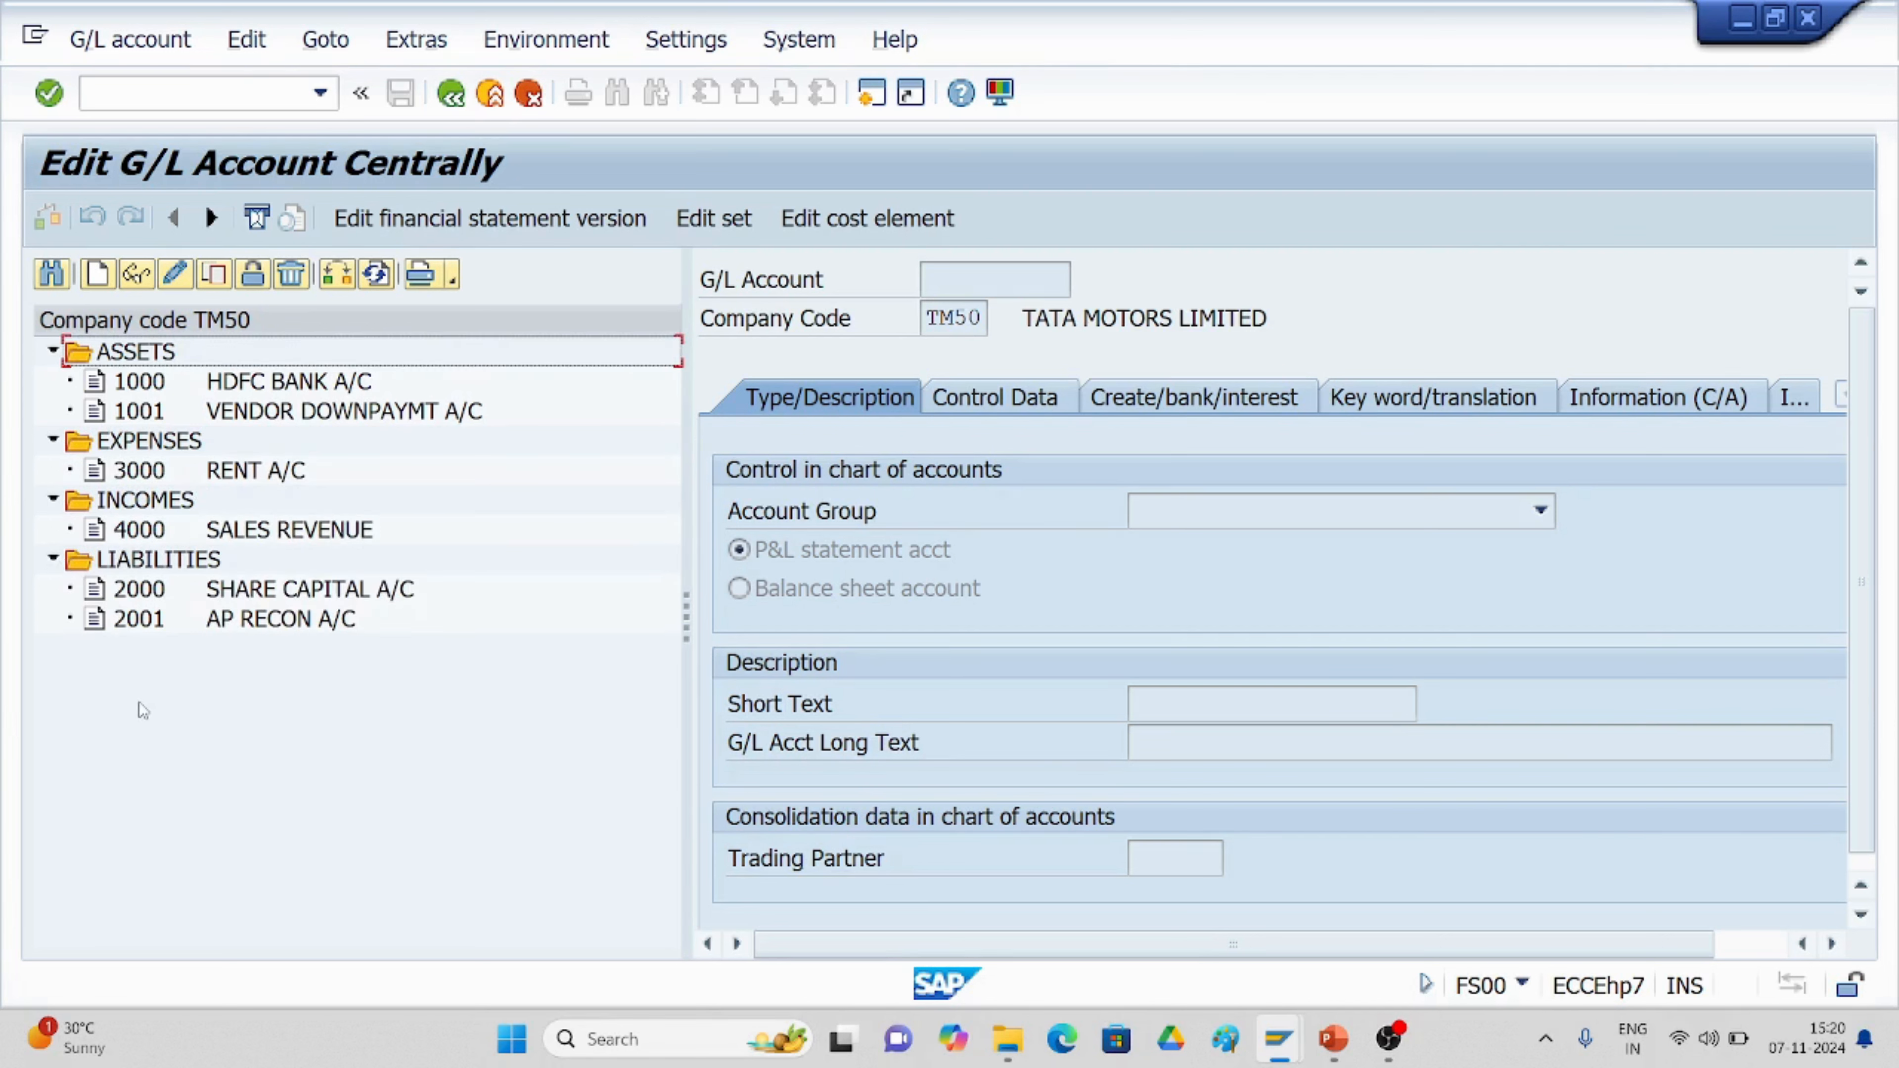
# Open a second SAP session and start transaction OBD4 for the G/L account groups.
pyautogui.click(1281, 1038)
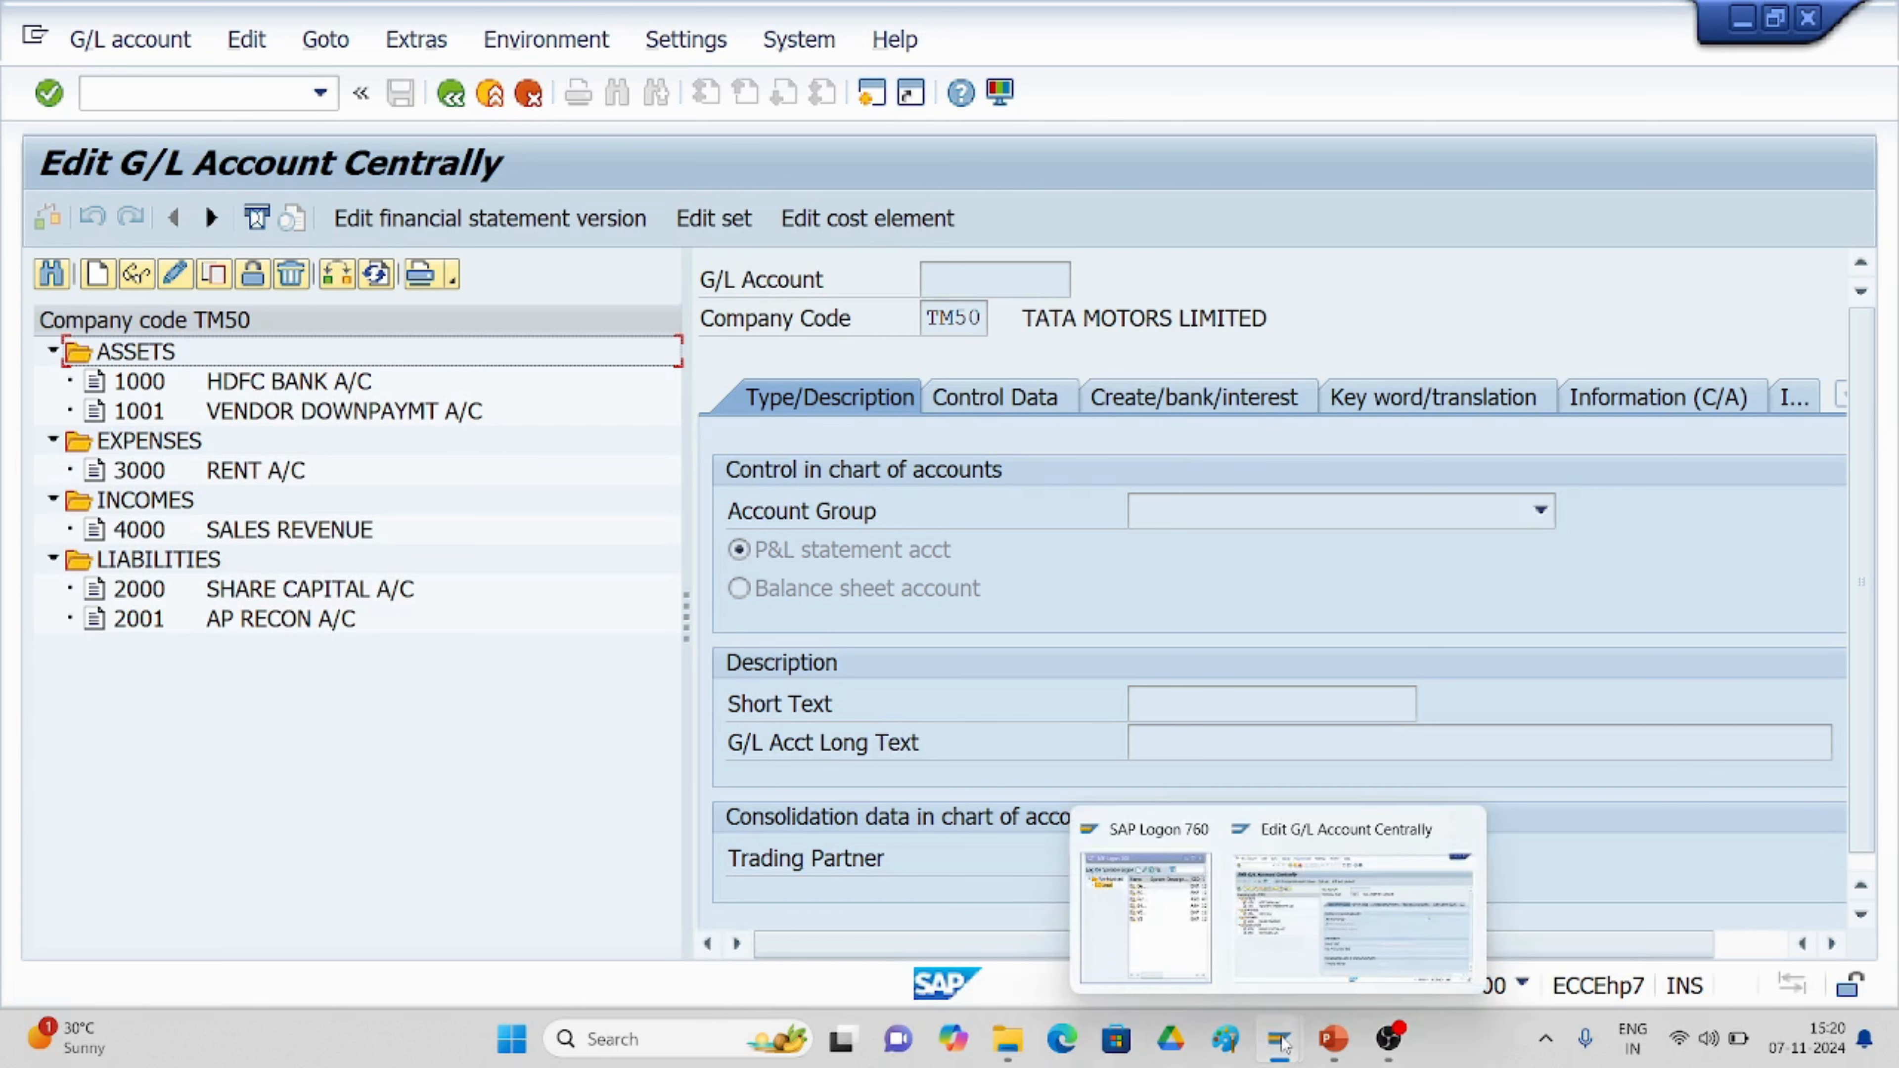
pyautogui.click(1388, 926)
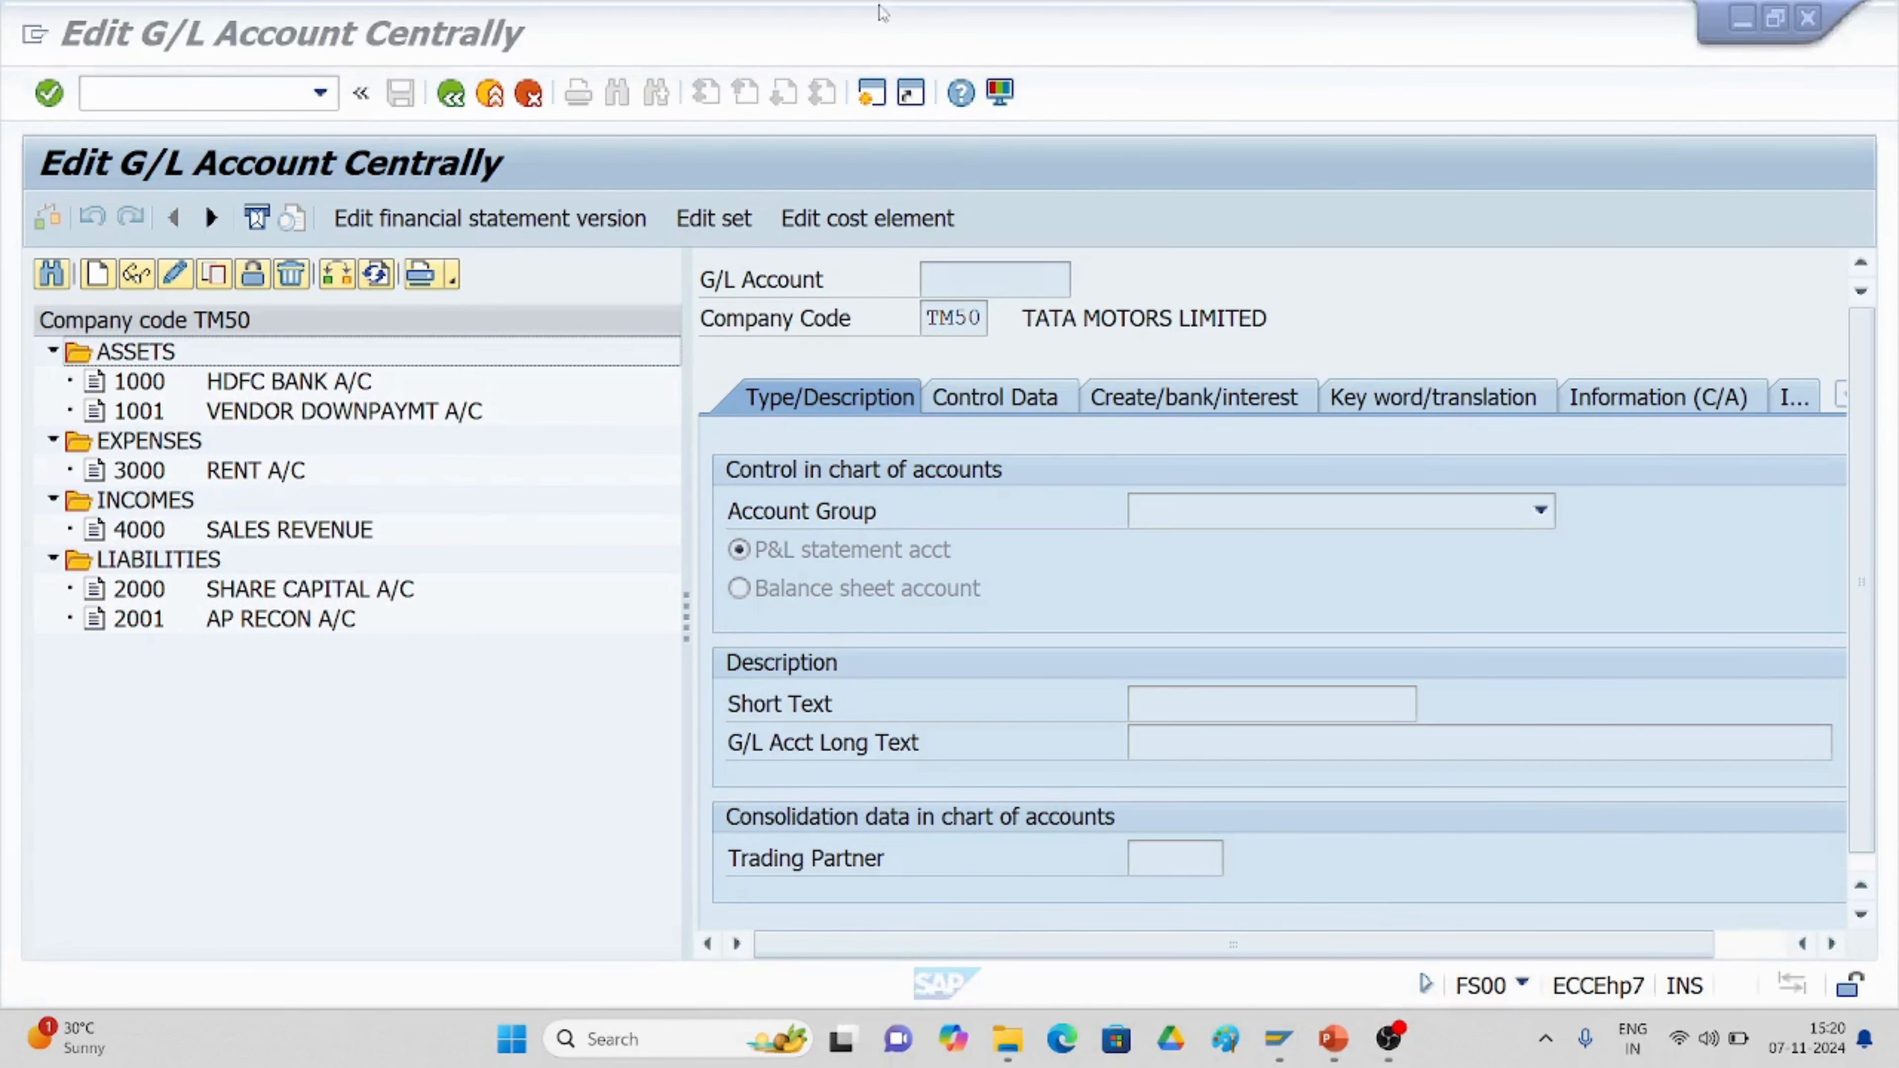
pyautogui.click(871, 92)
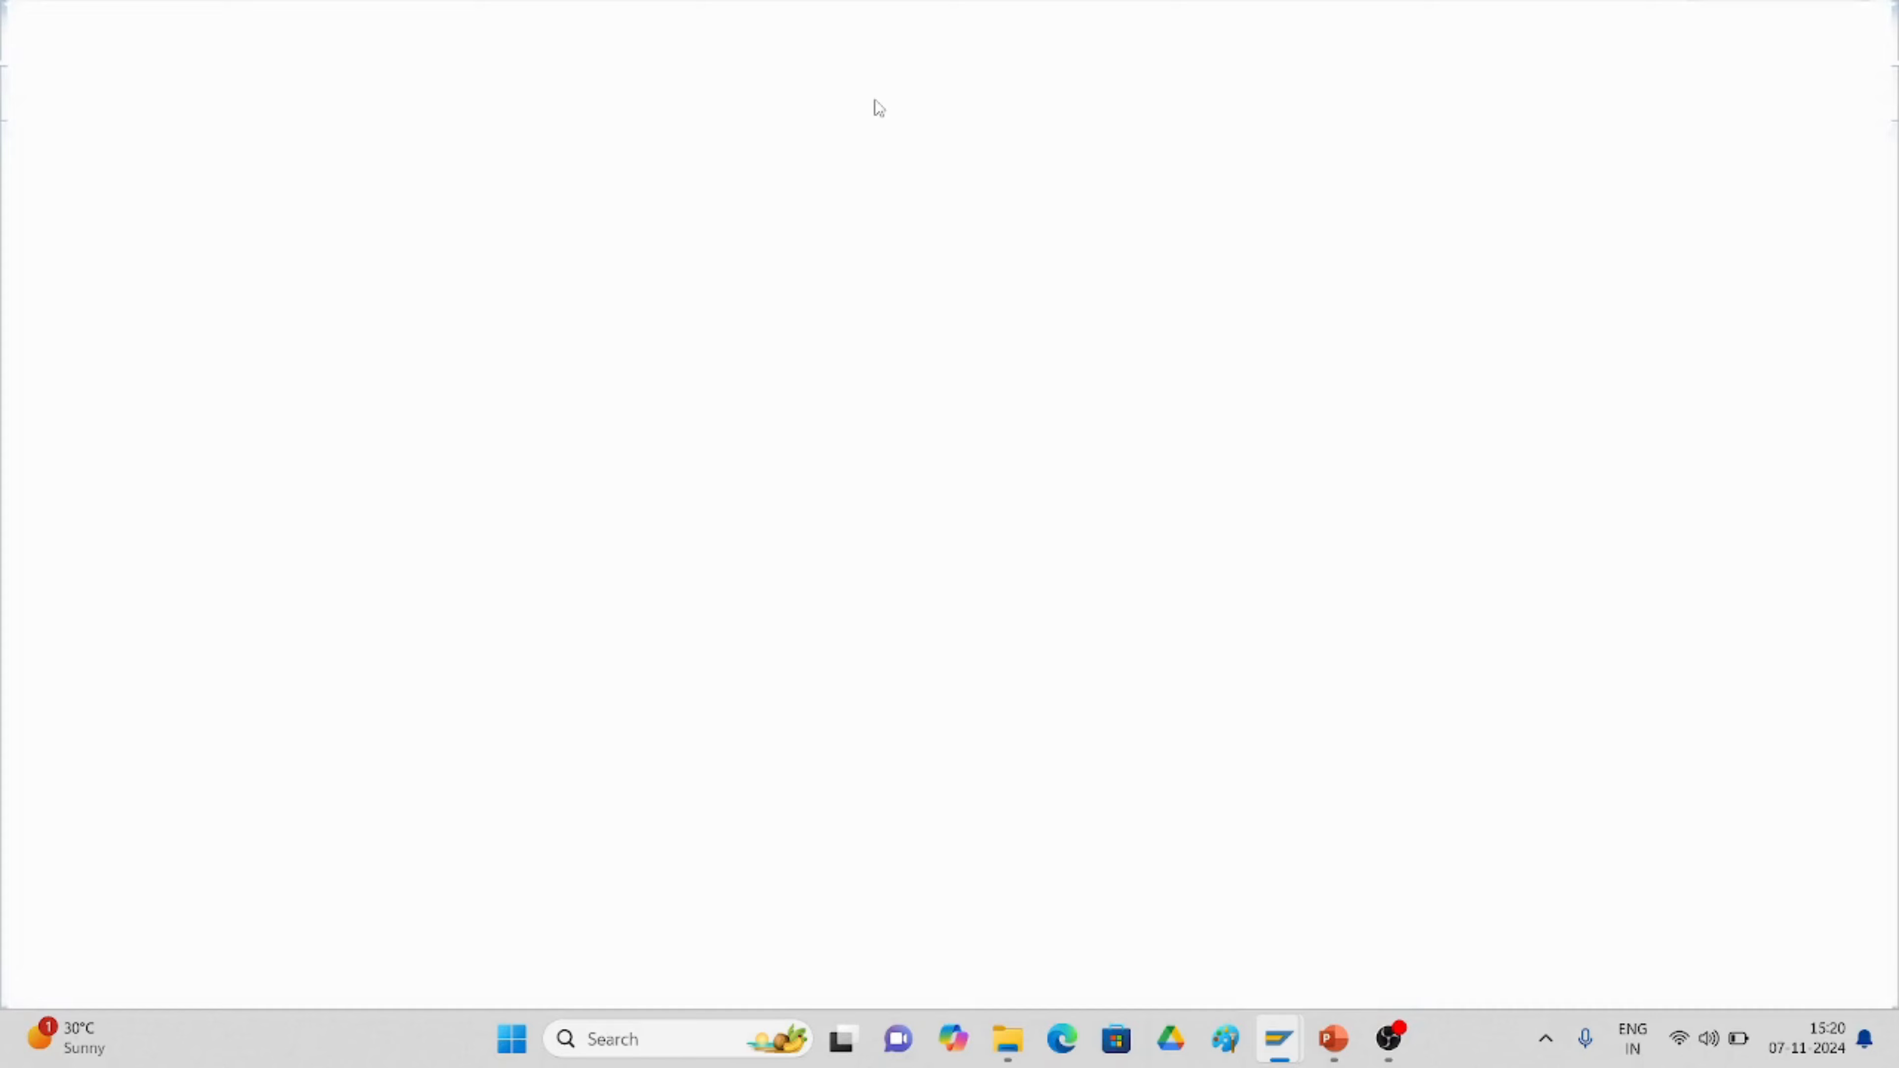
pyautogui.write('/n')
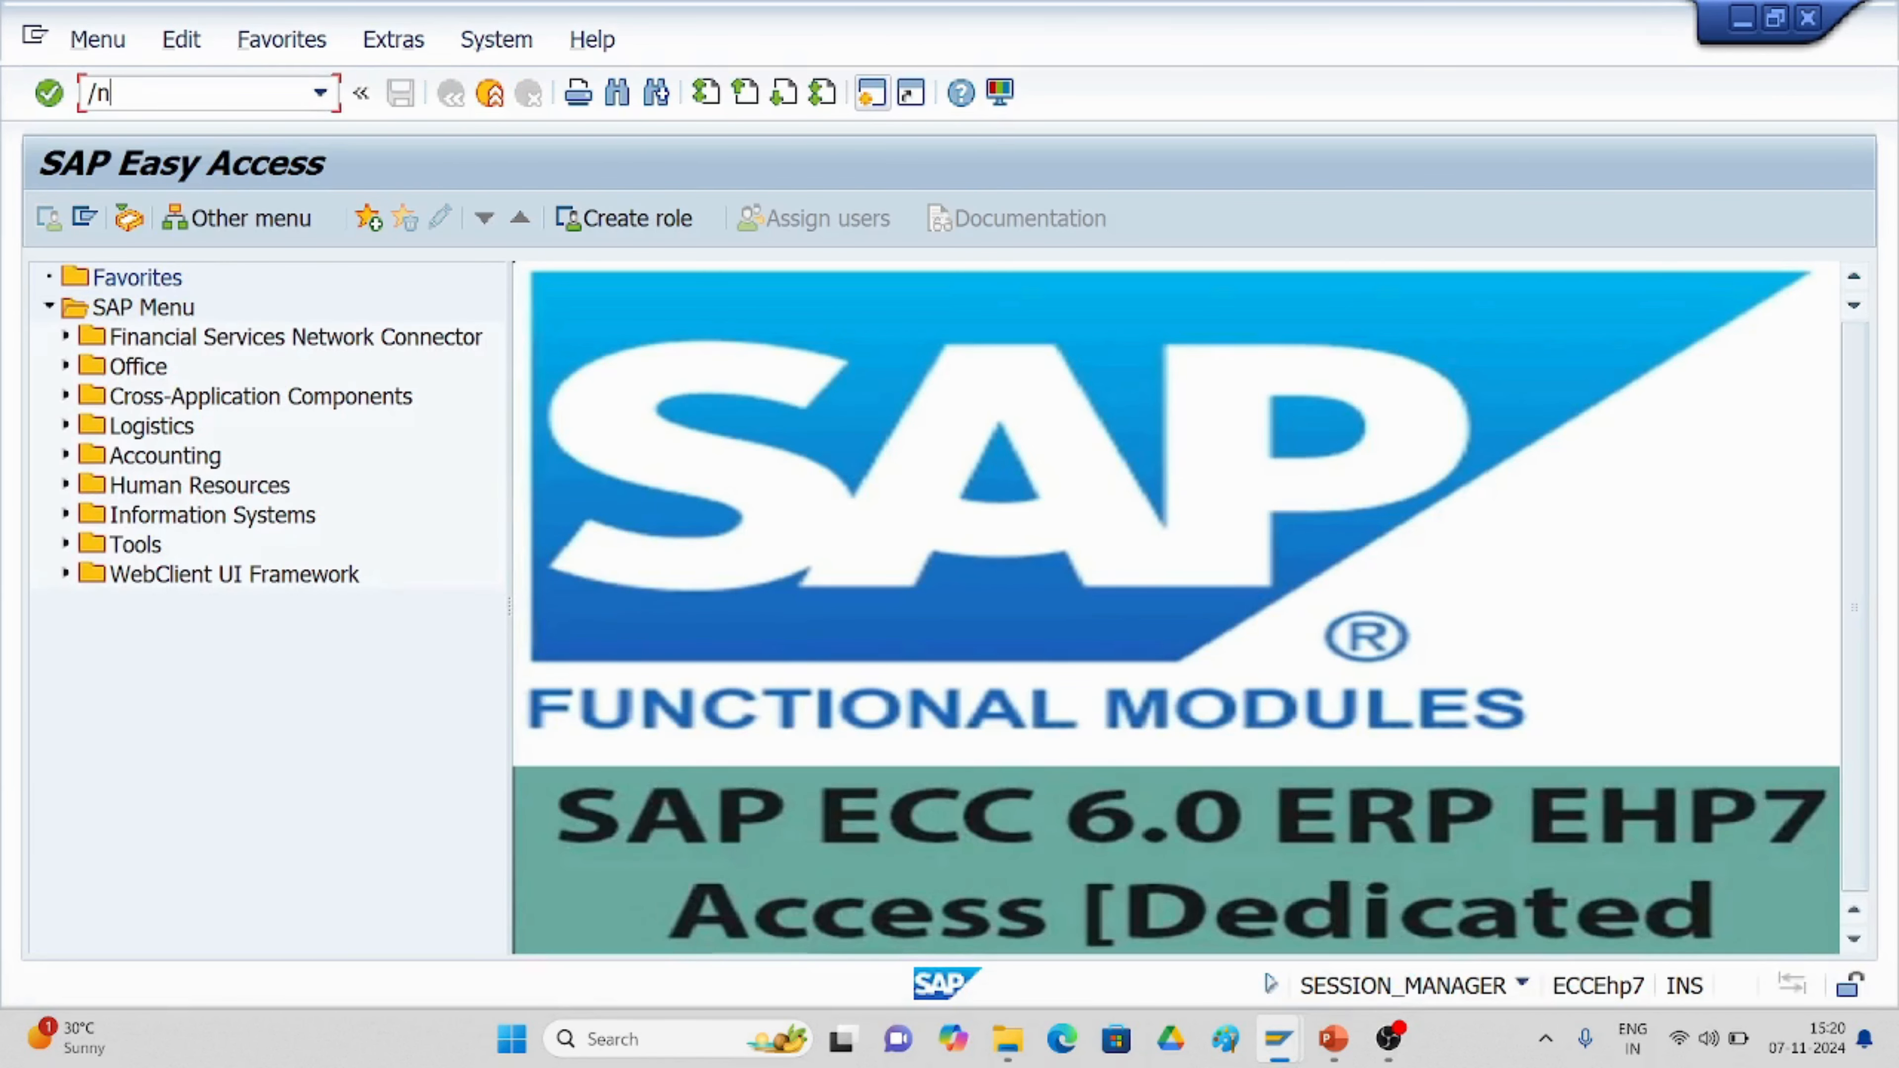
pyautogui.write('obd4')
pyautogui.press('Return')
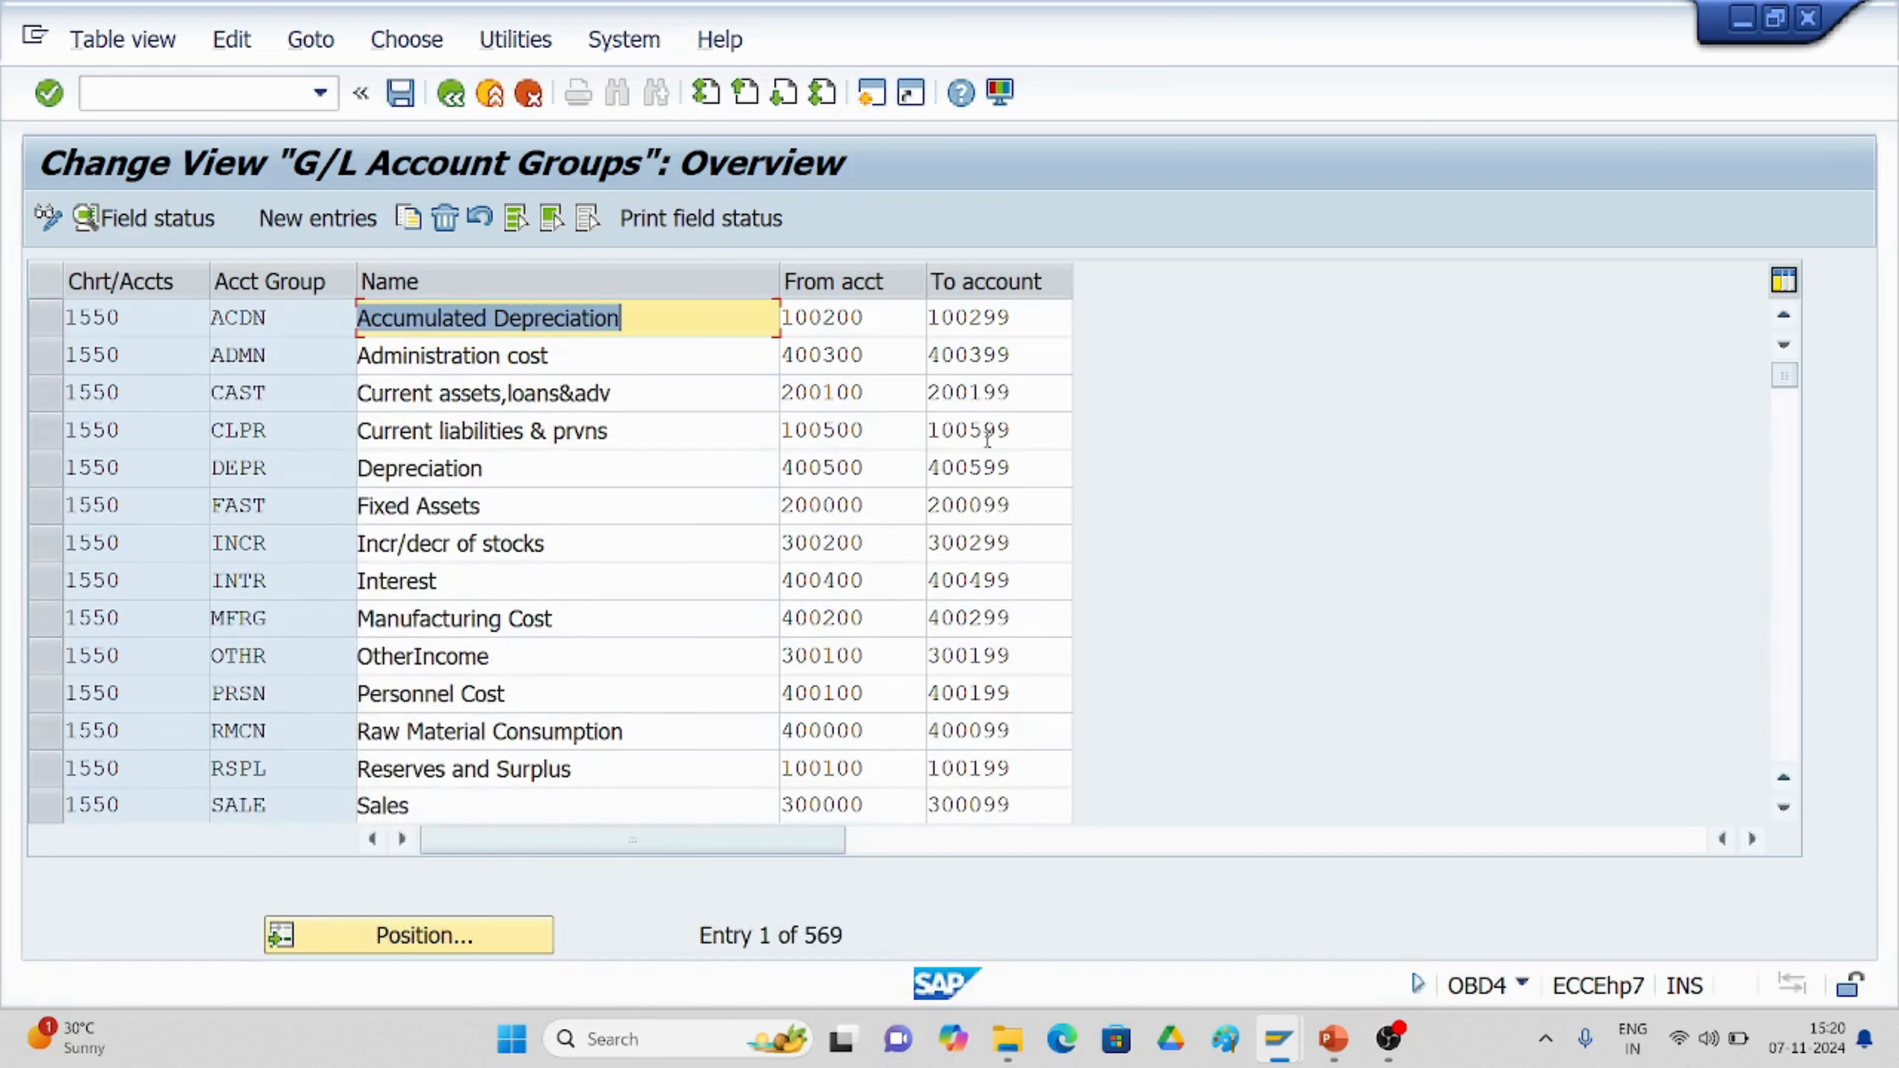
# Position the G/L account groups overview at chart of accounts TM50 to review its number ranges.
pyautogui.click(421, 936)
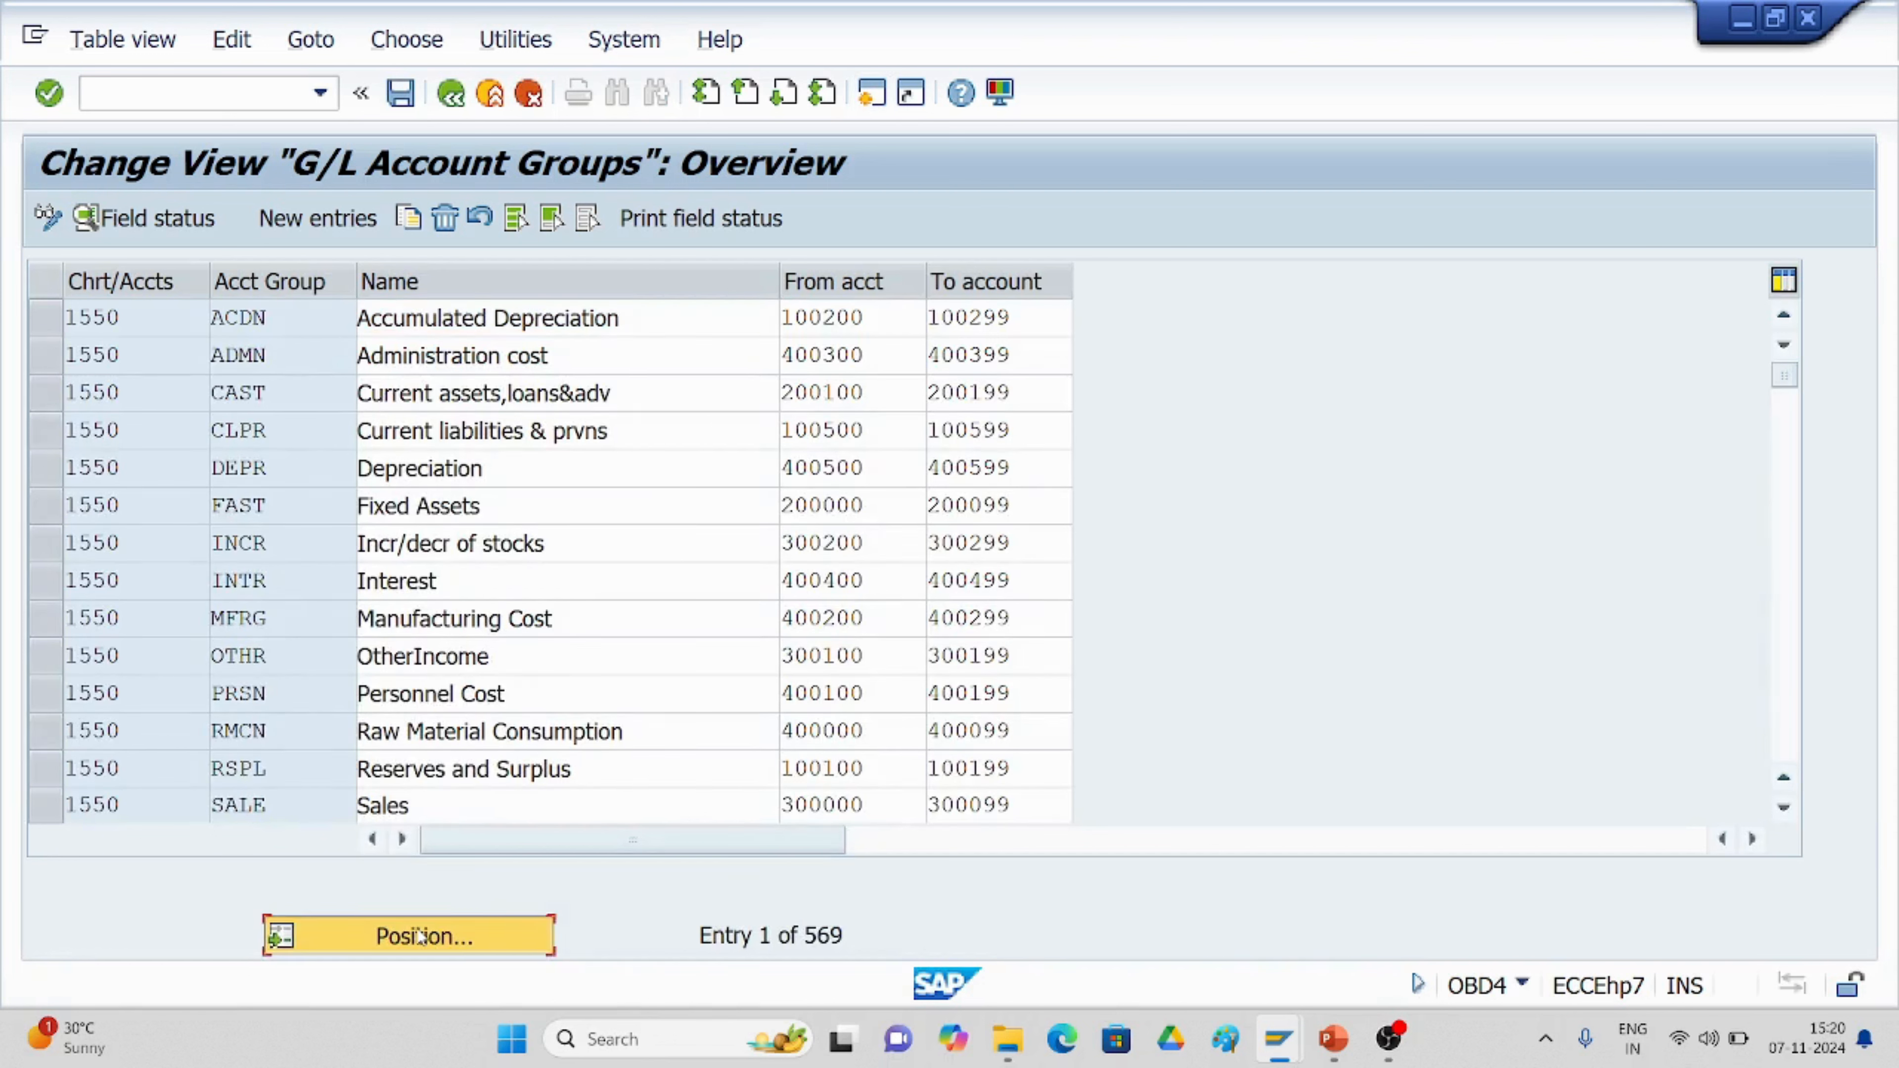
pyautogui.write('tm50')
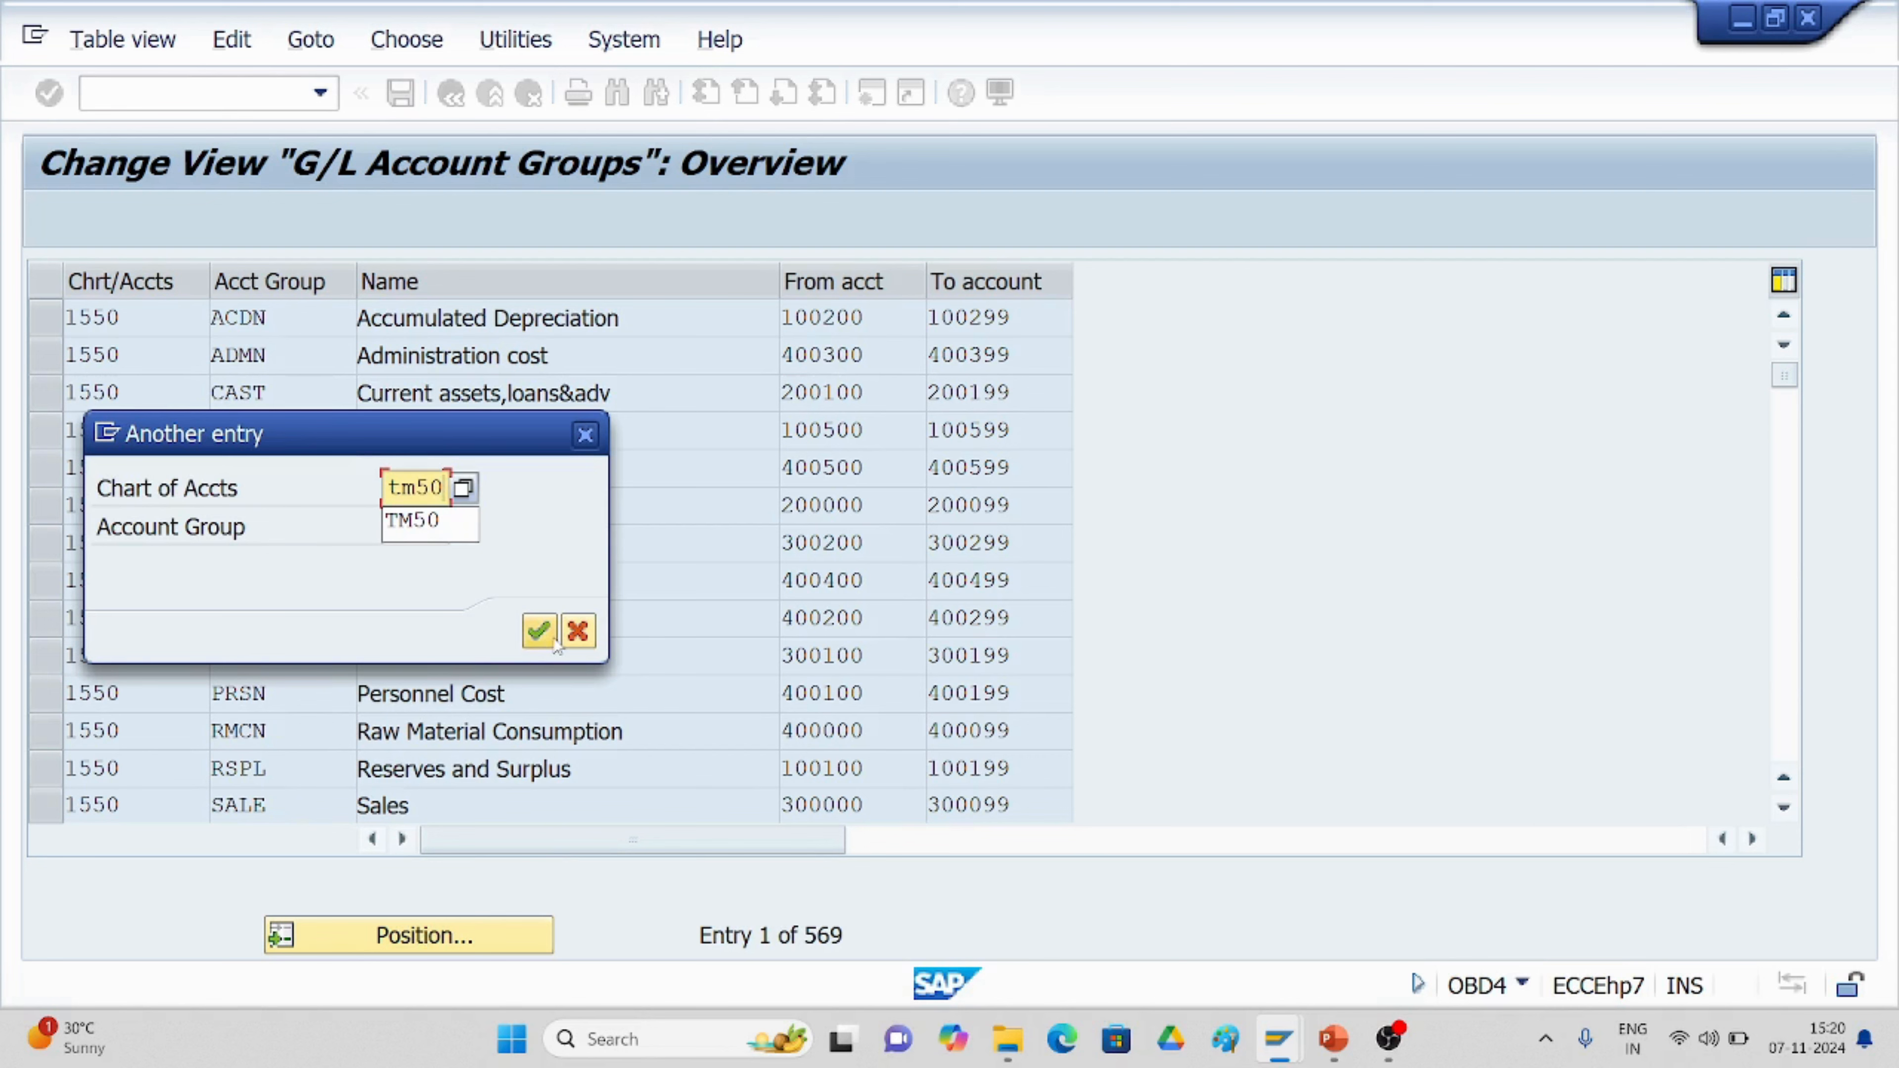
pyautogui.click(539, 631)
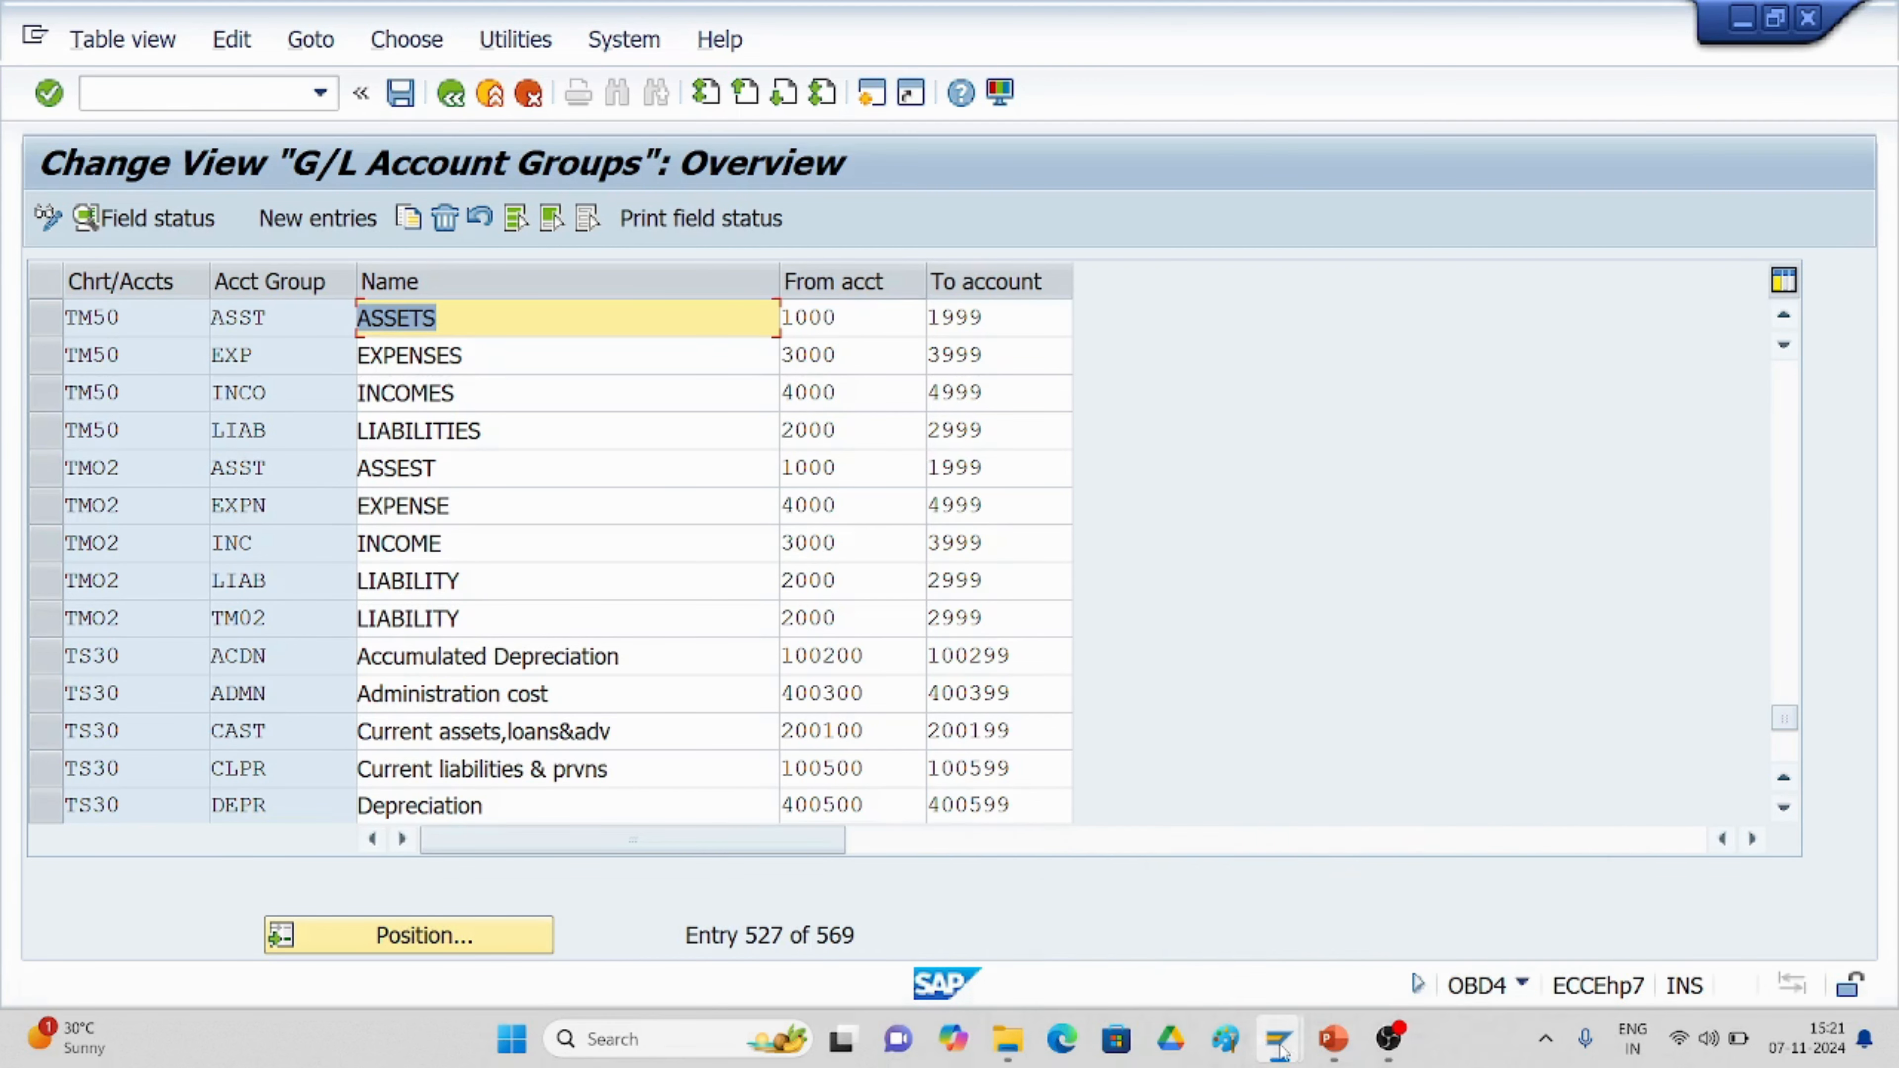
# Return to the FS00 session, open account 1000 HDFC BANK A/C for change, and choose account group ASST ASSETS.
pyautogui.moveTo(1279, 1036)
pyautogui.click(1269, 963)
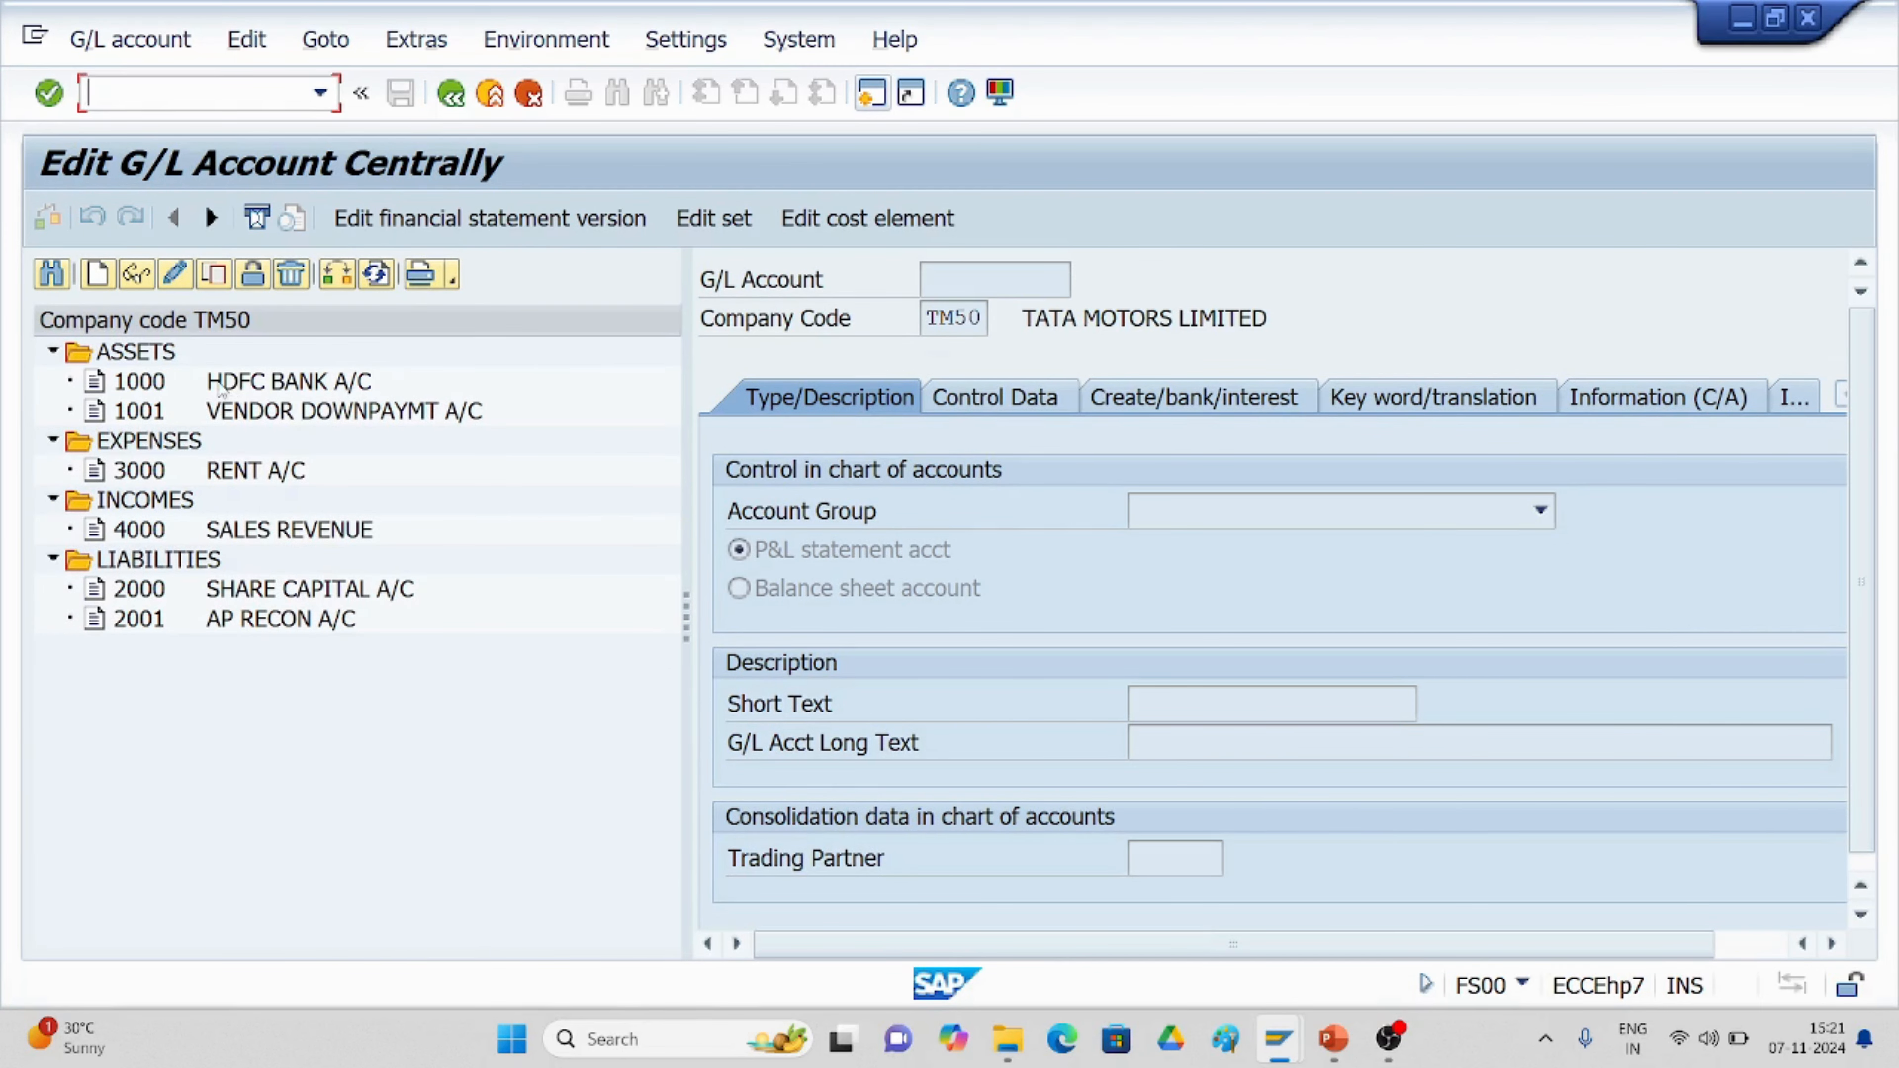
pyautogui.click(225, 383)
pyautogui.click(175, 276)
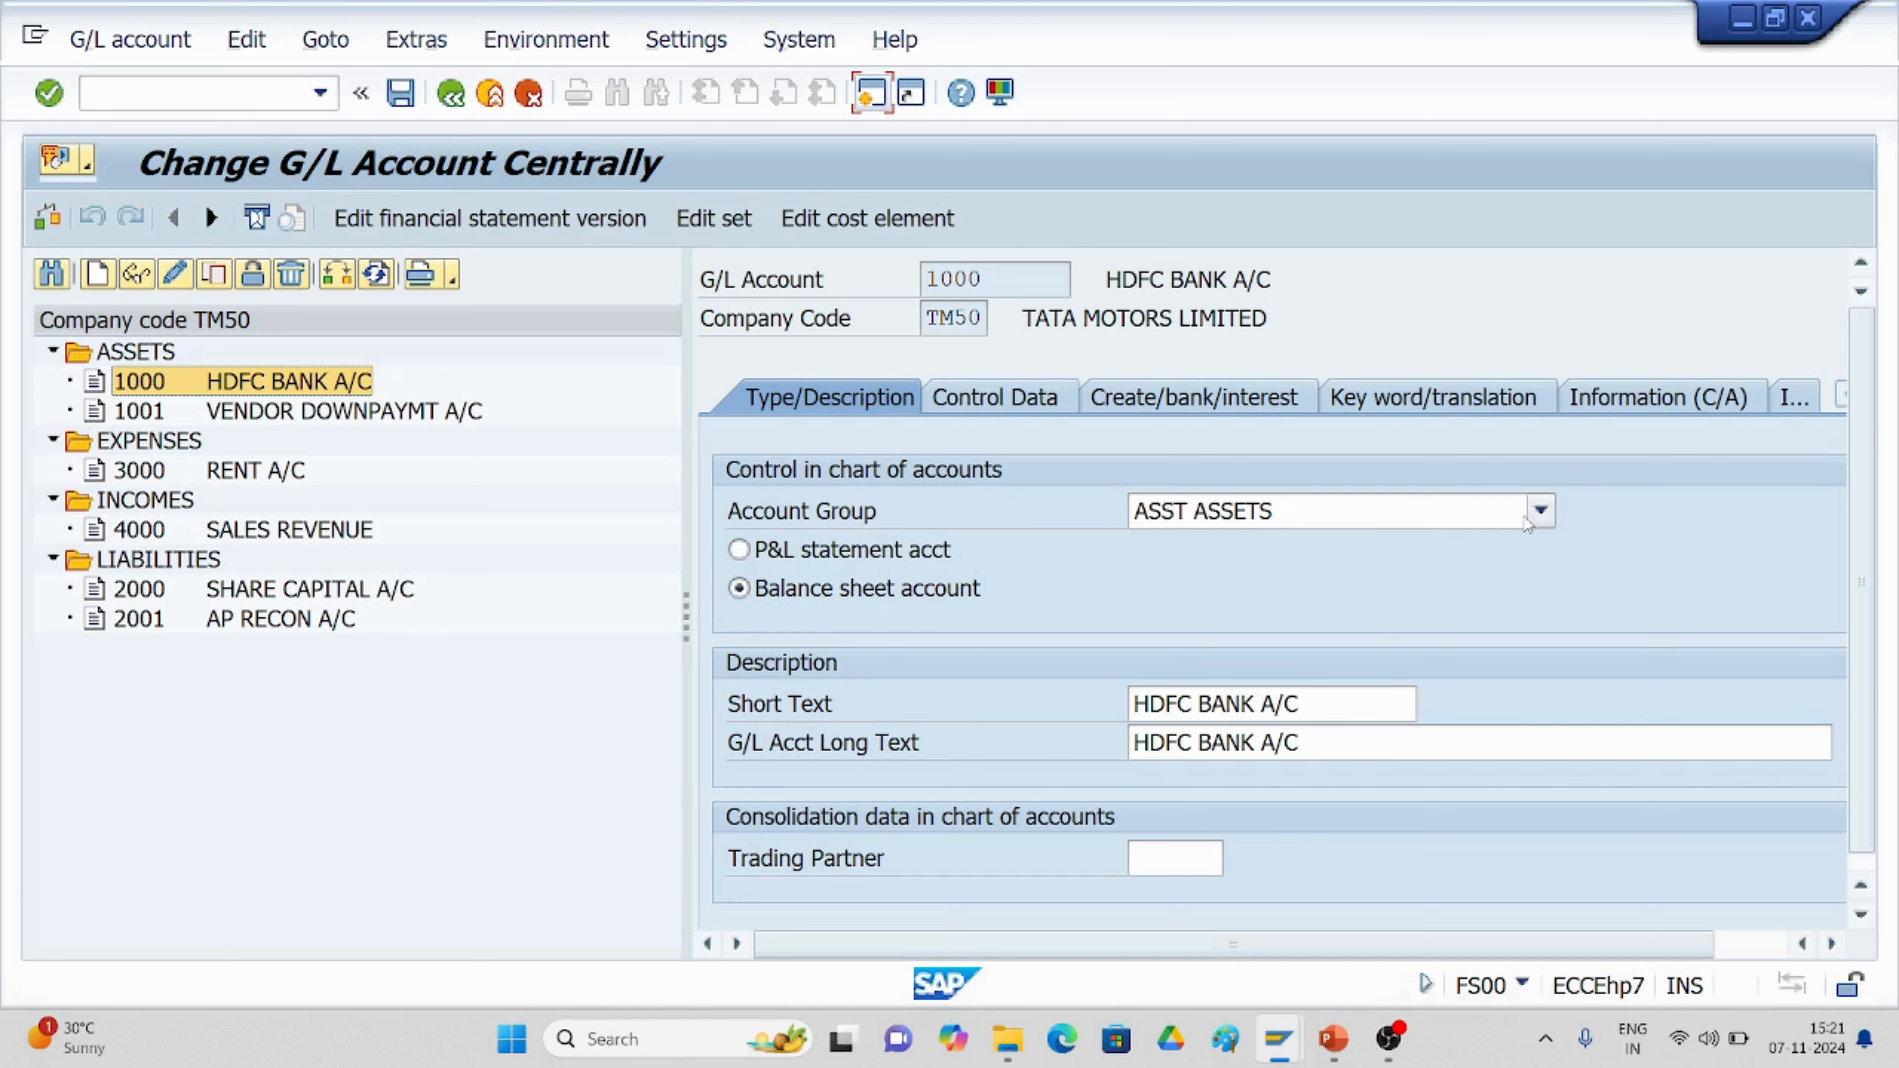
pyautogui.click(1541, 513)
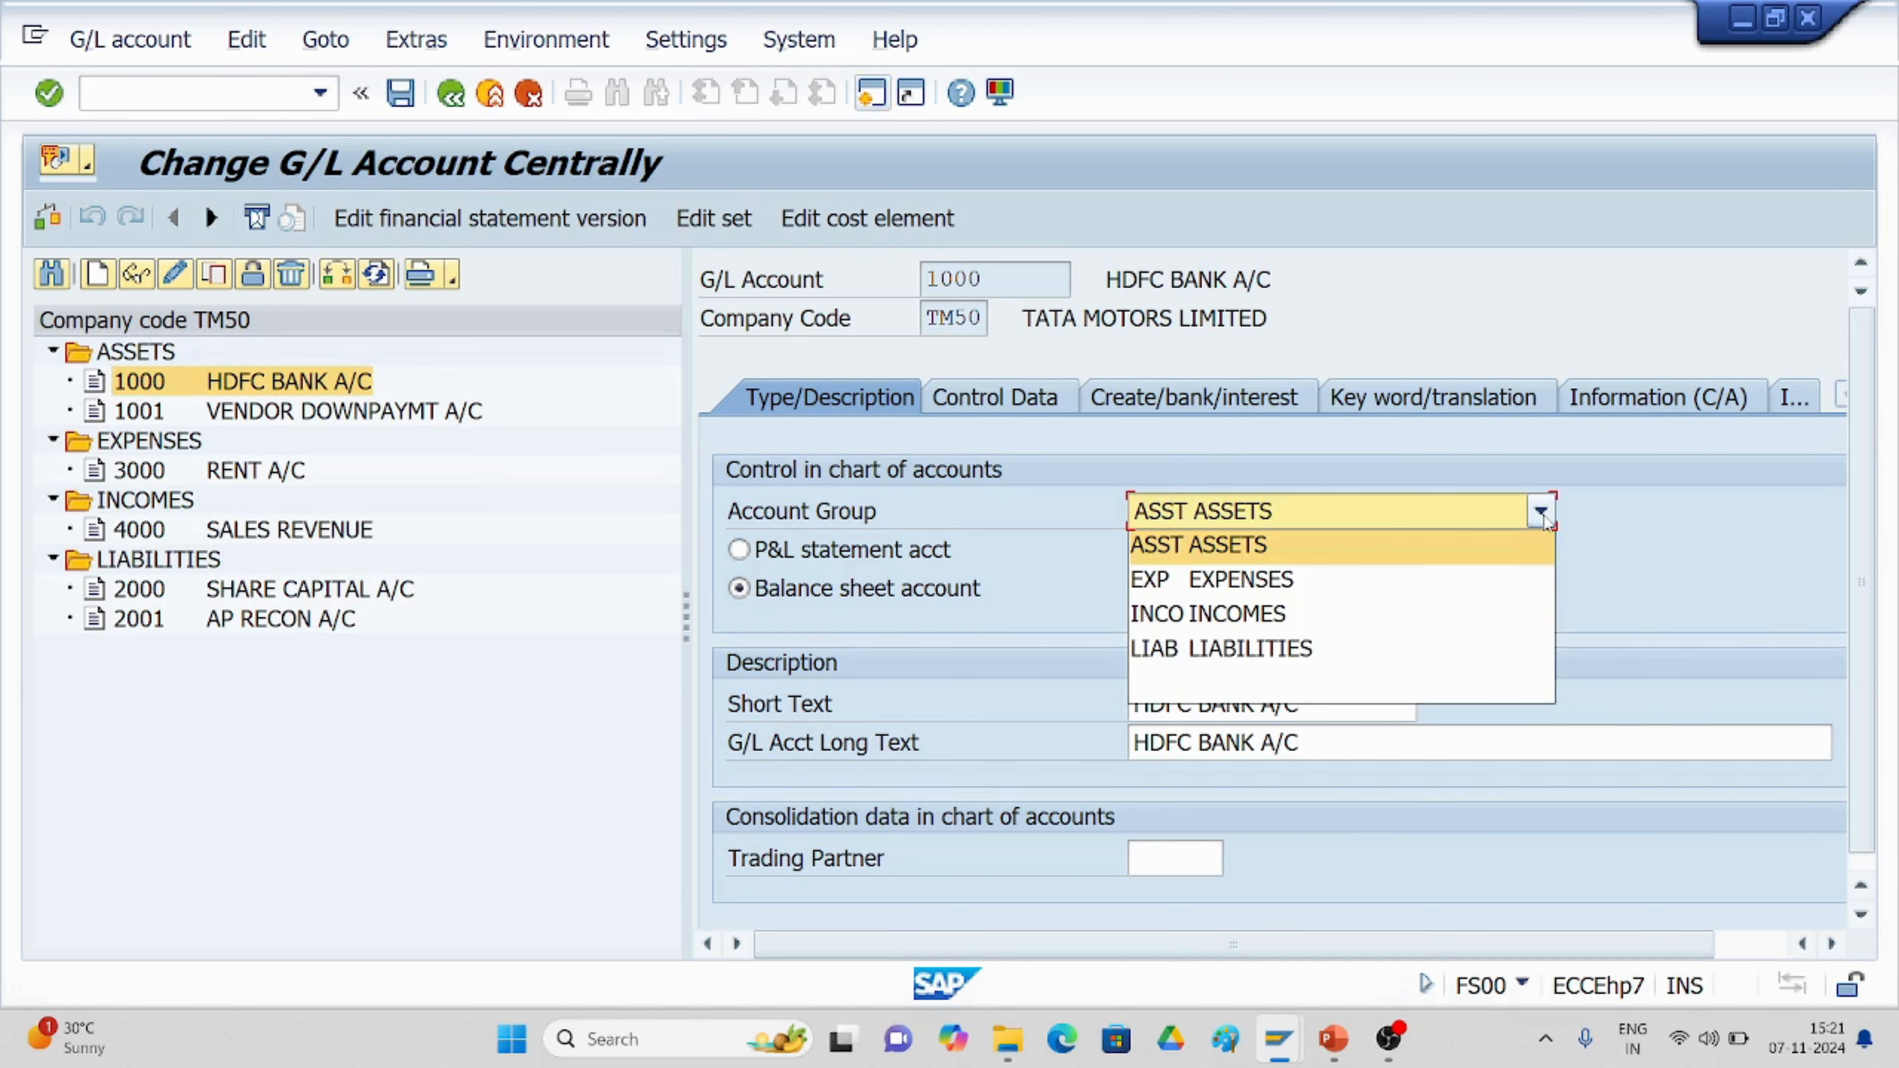
pyautogui.click(1253, 549)
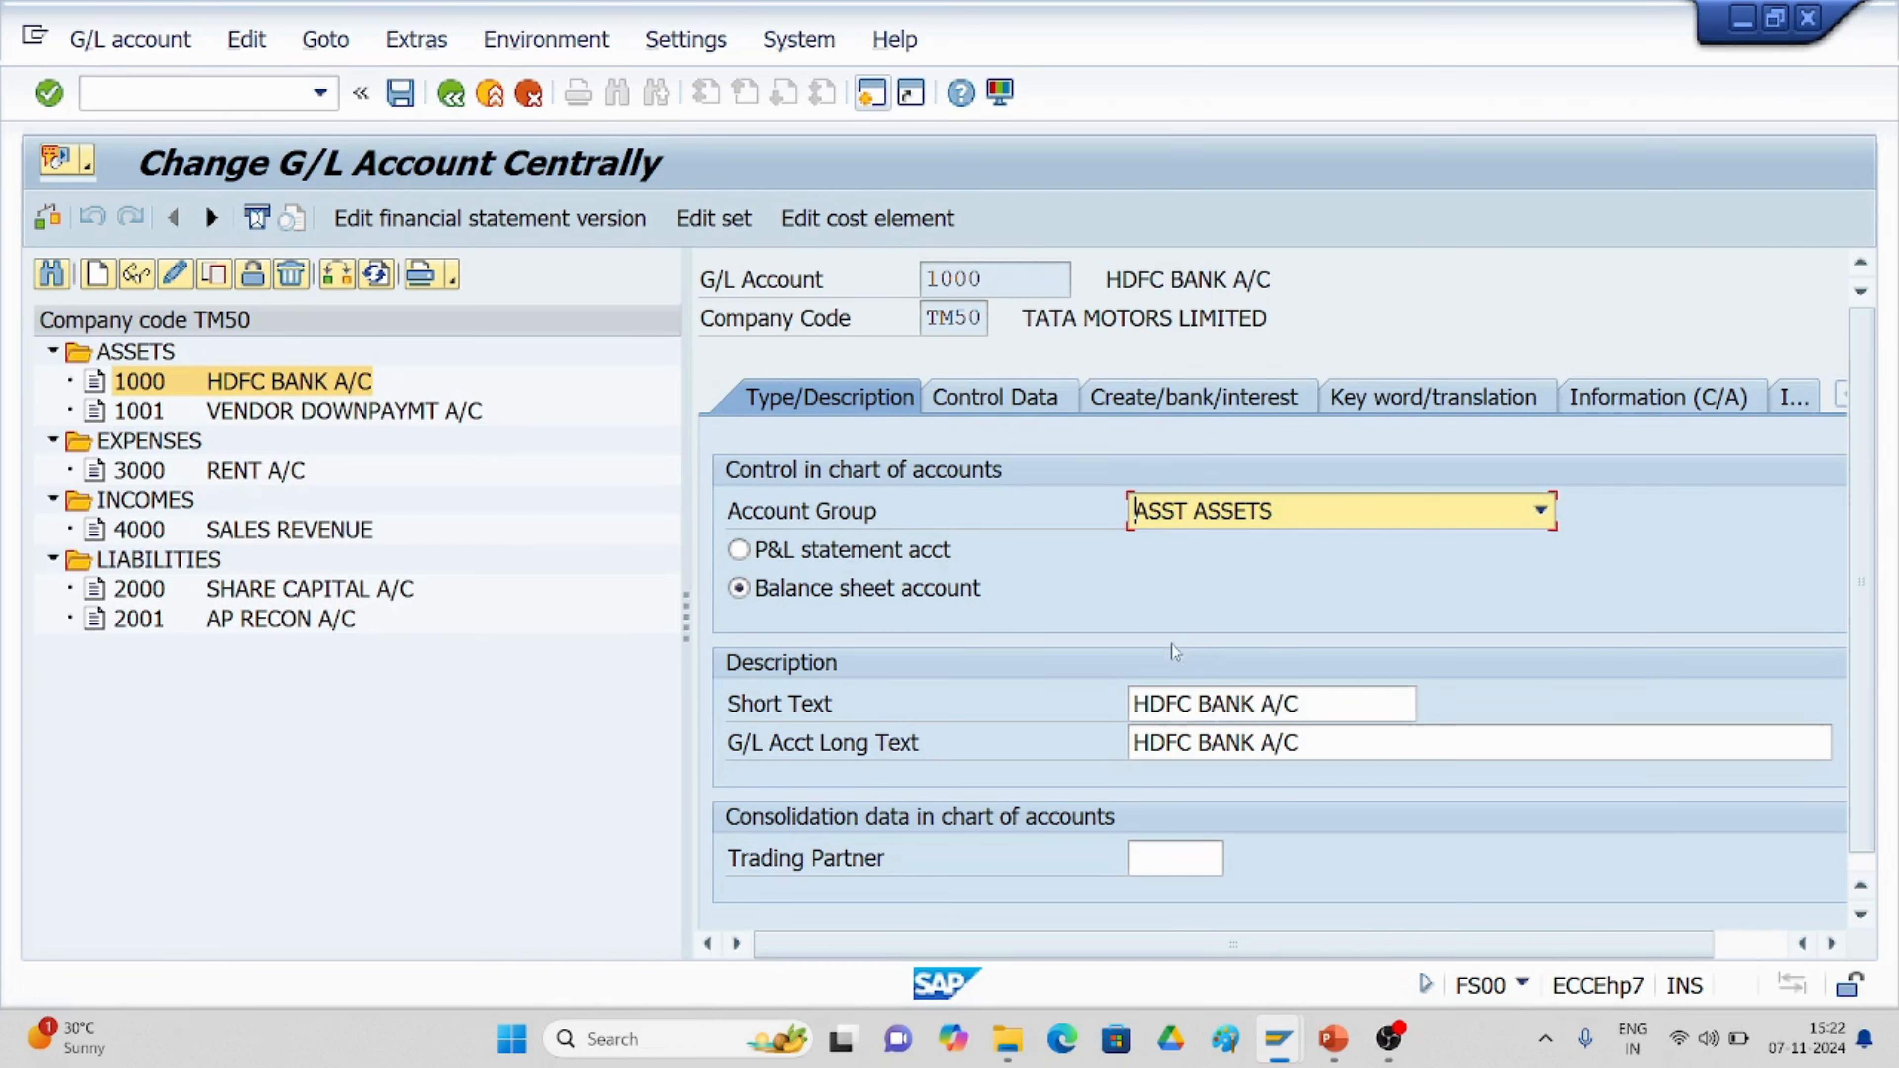
# Review the control data of account 1000 and choose sort key 001 Posting date.
pyautogui.click(990, 404)
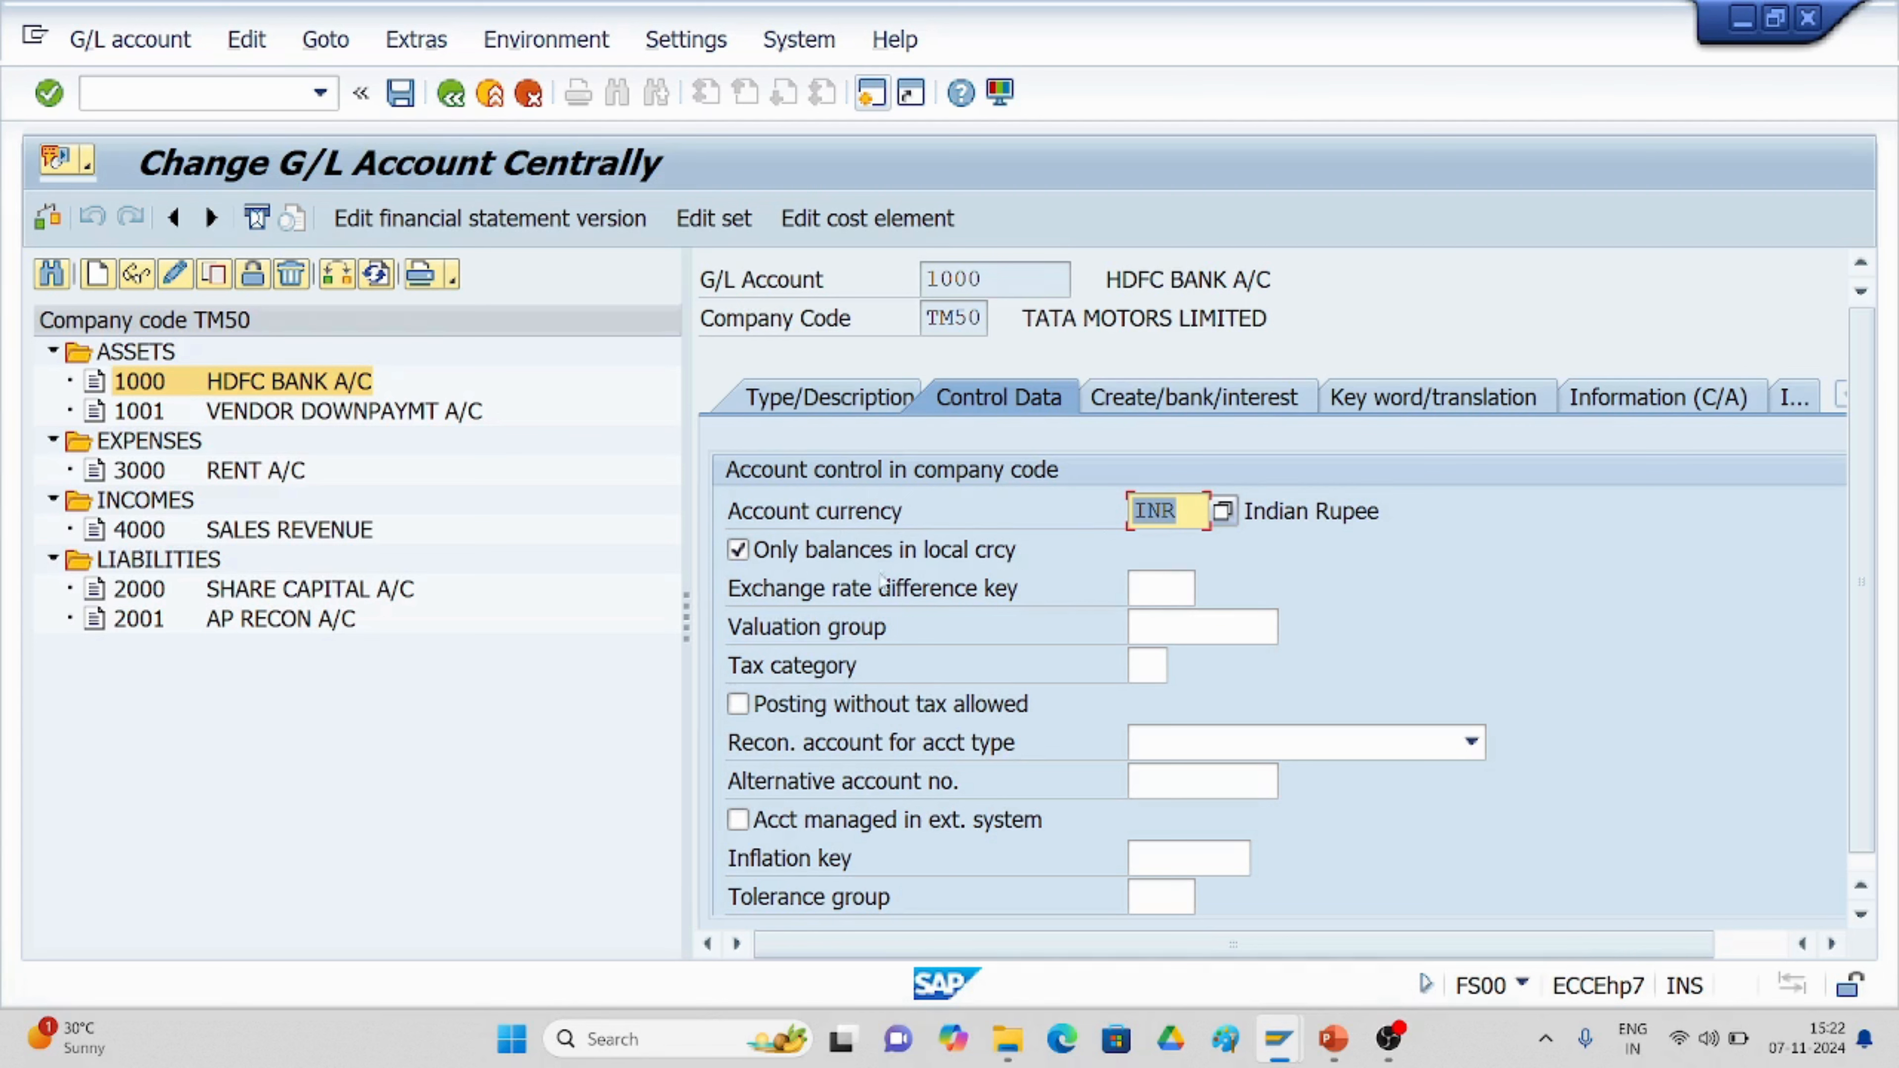
pyautogui.scroll(-5, 910, 611)
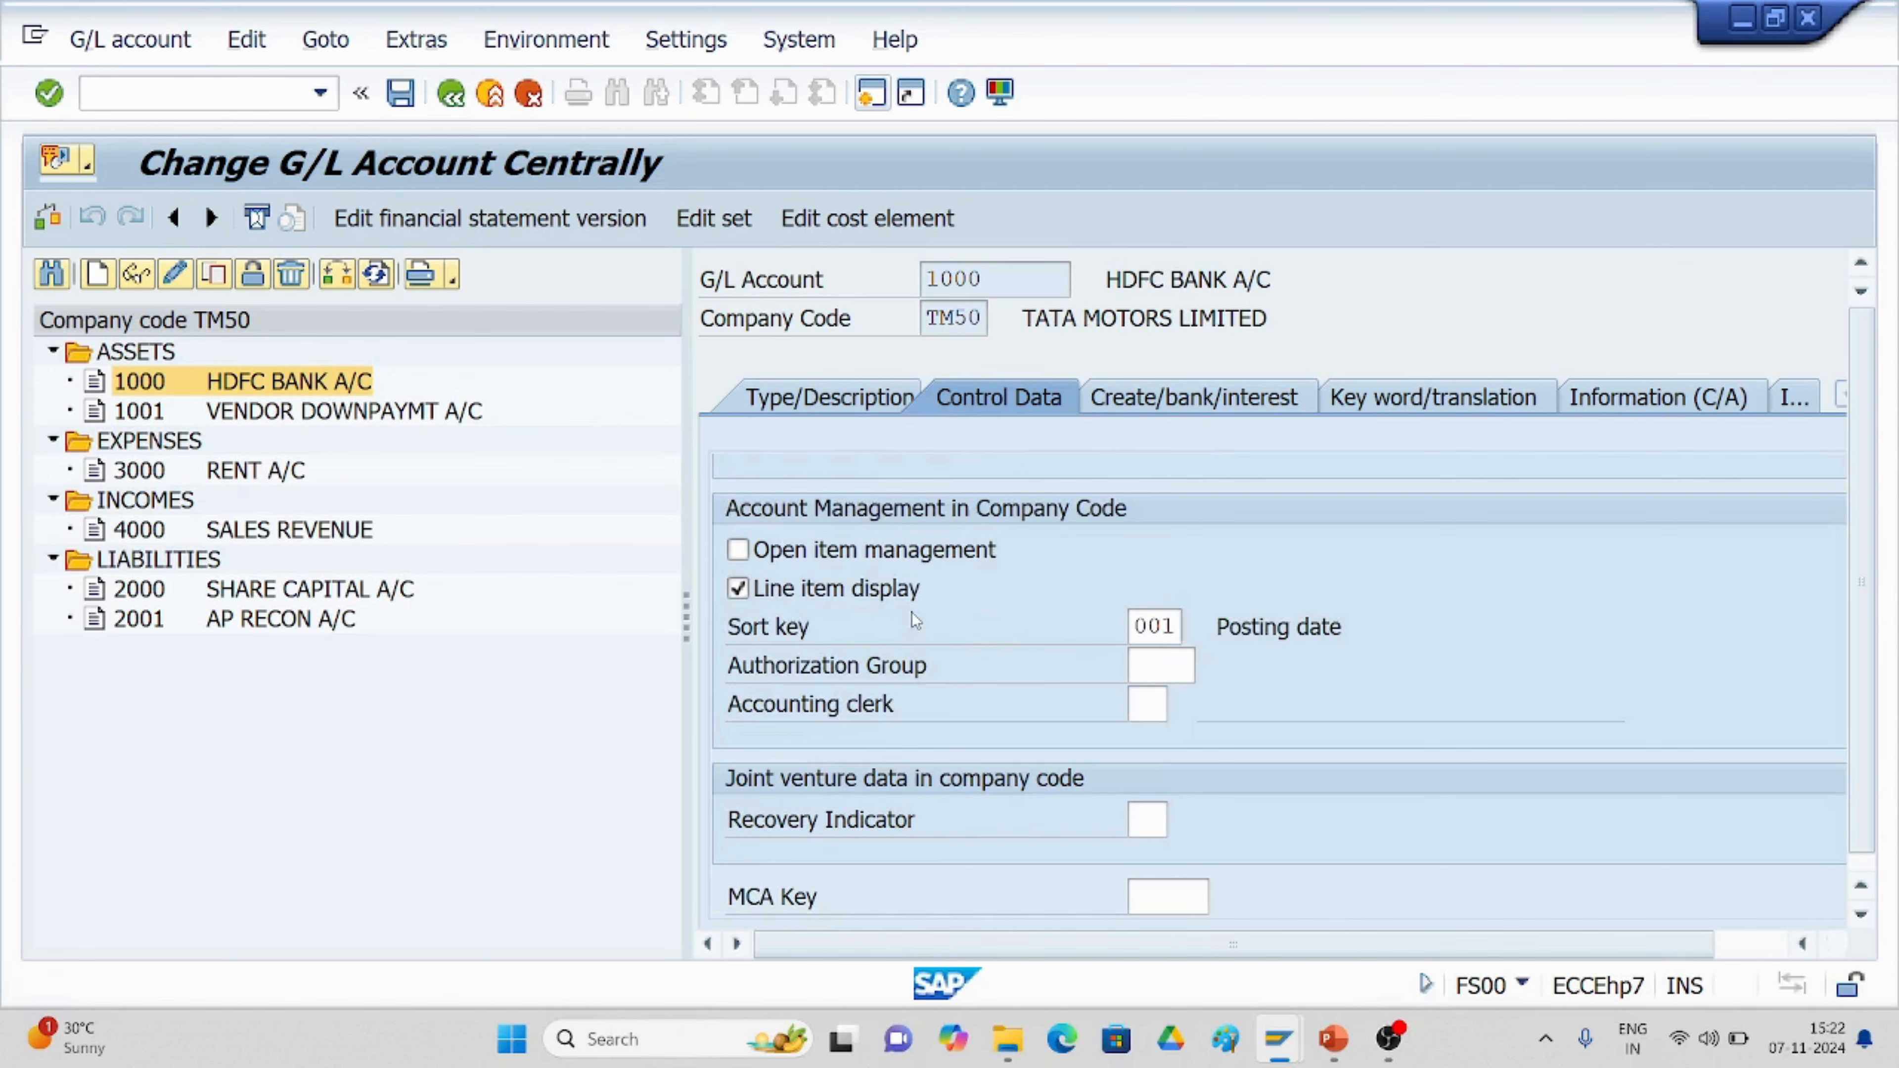
pyautogui.scroll(-2, 911, 612)
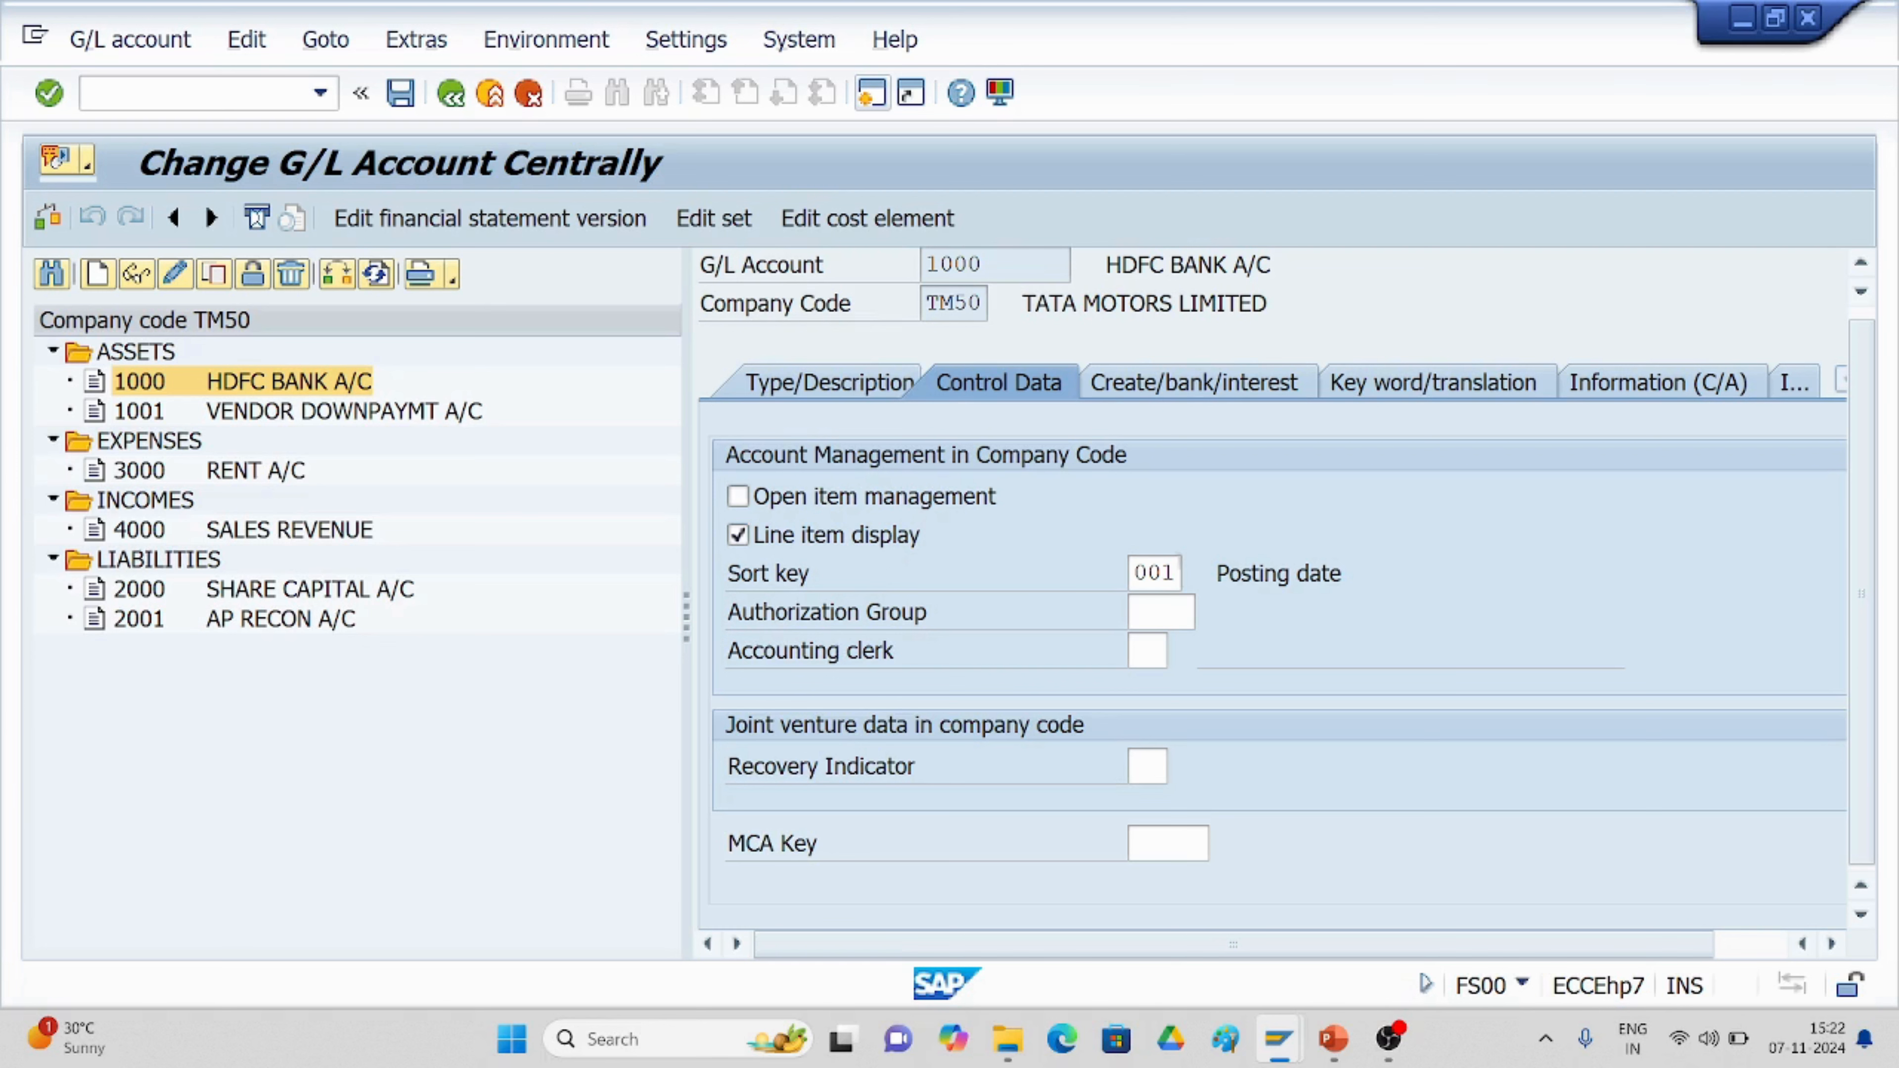
pyautogui.click(1174, 580)
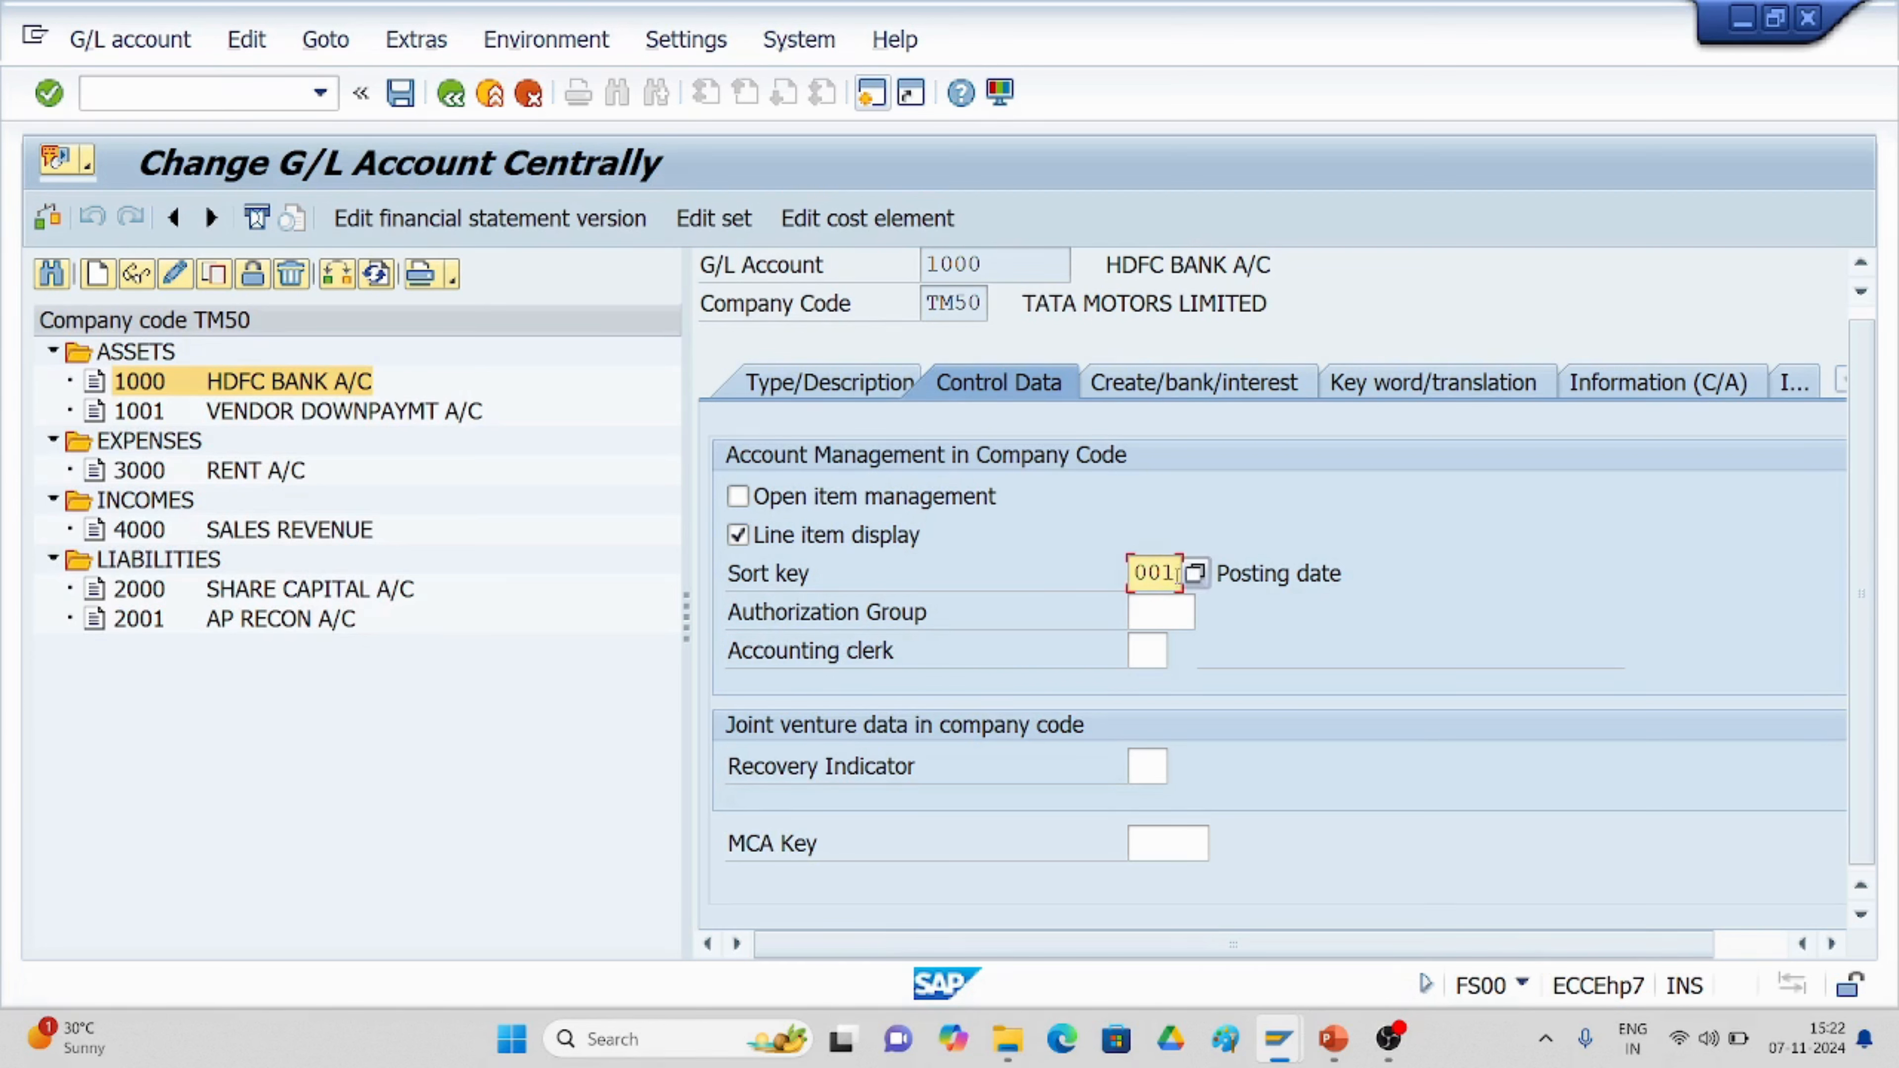
pyautogui.click(1195, 580)
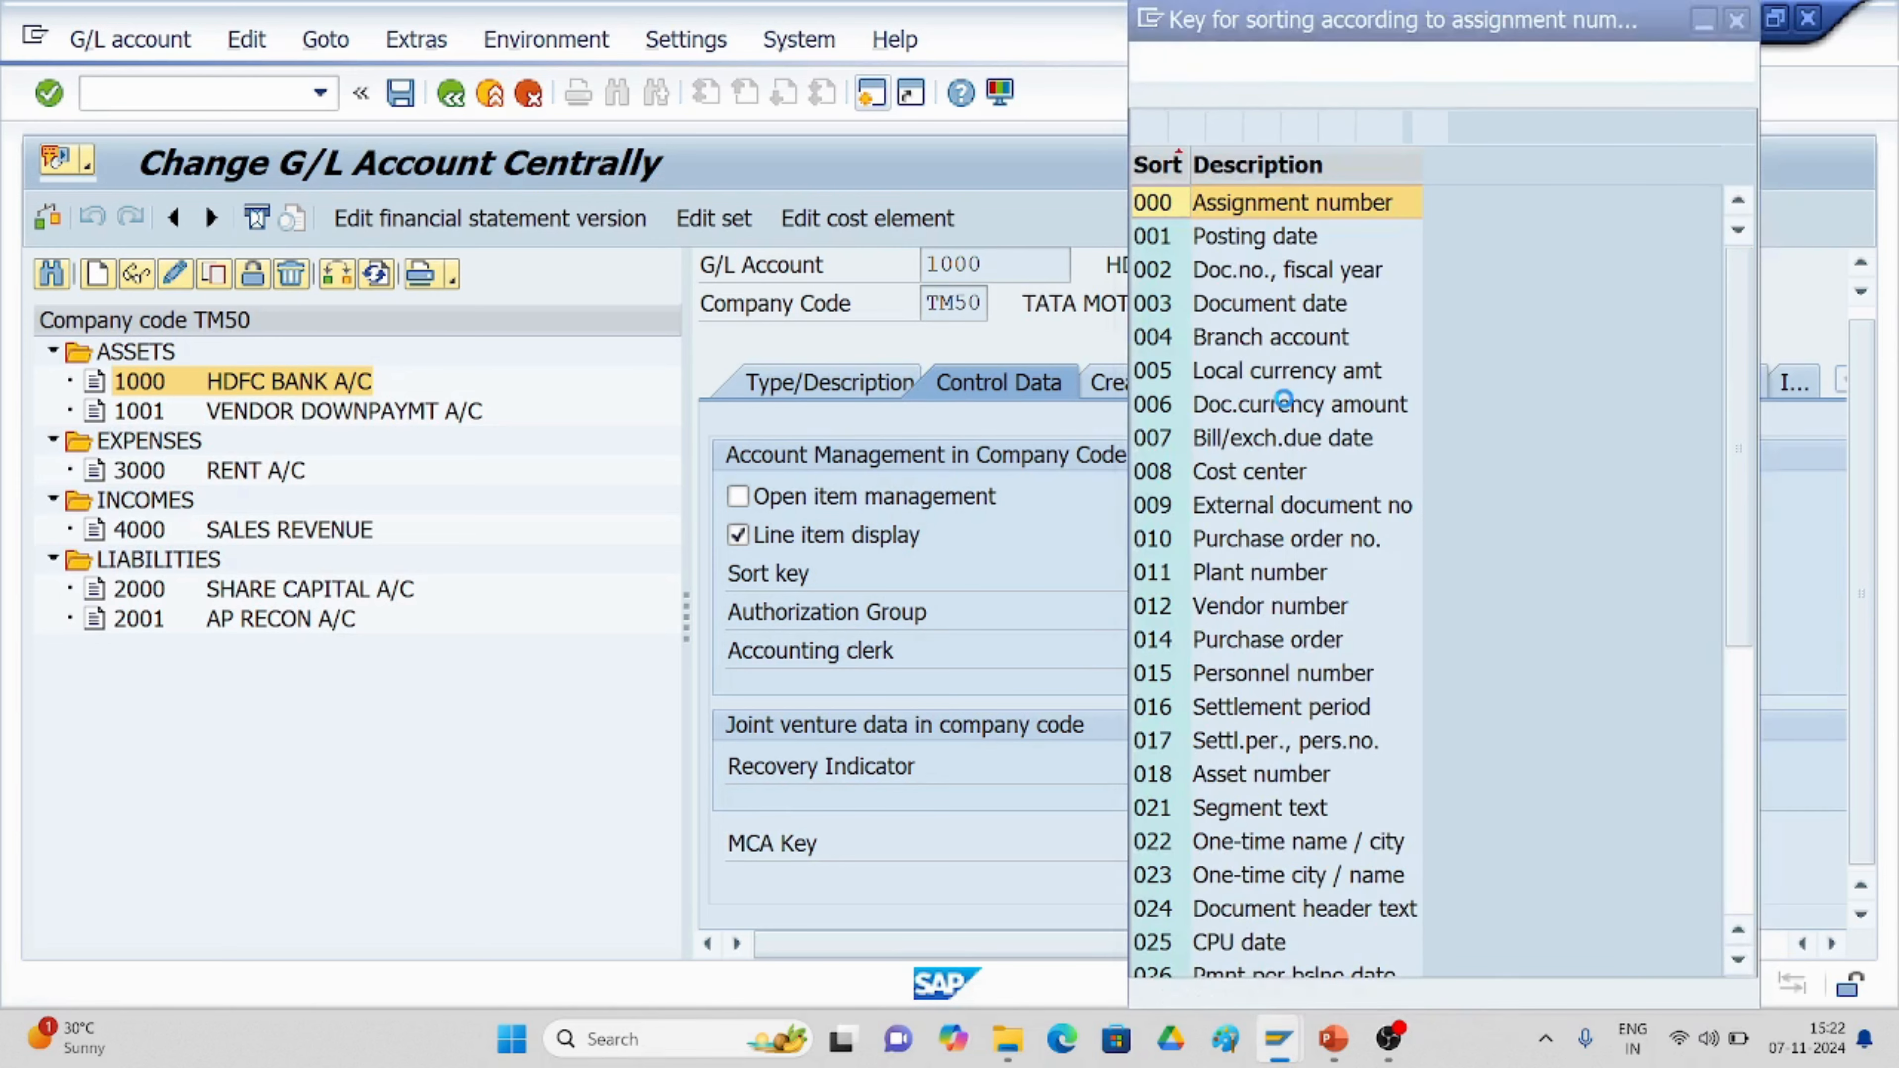
pyautogui.doubleClick(1256, 237)
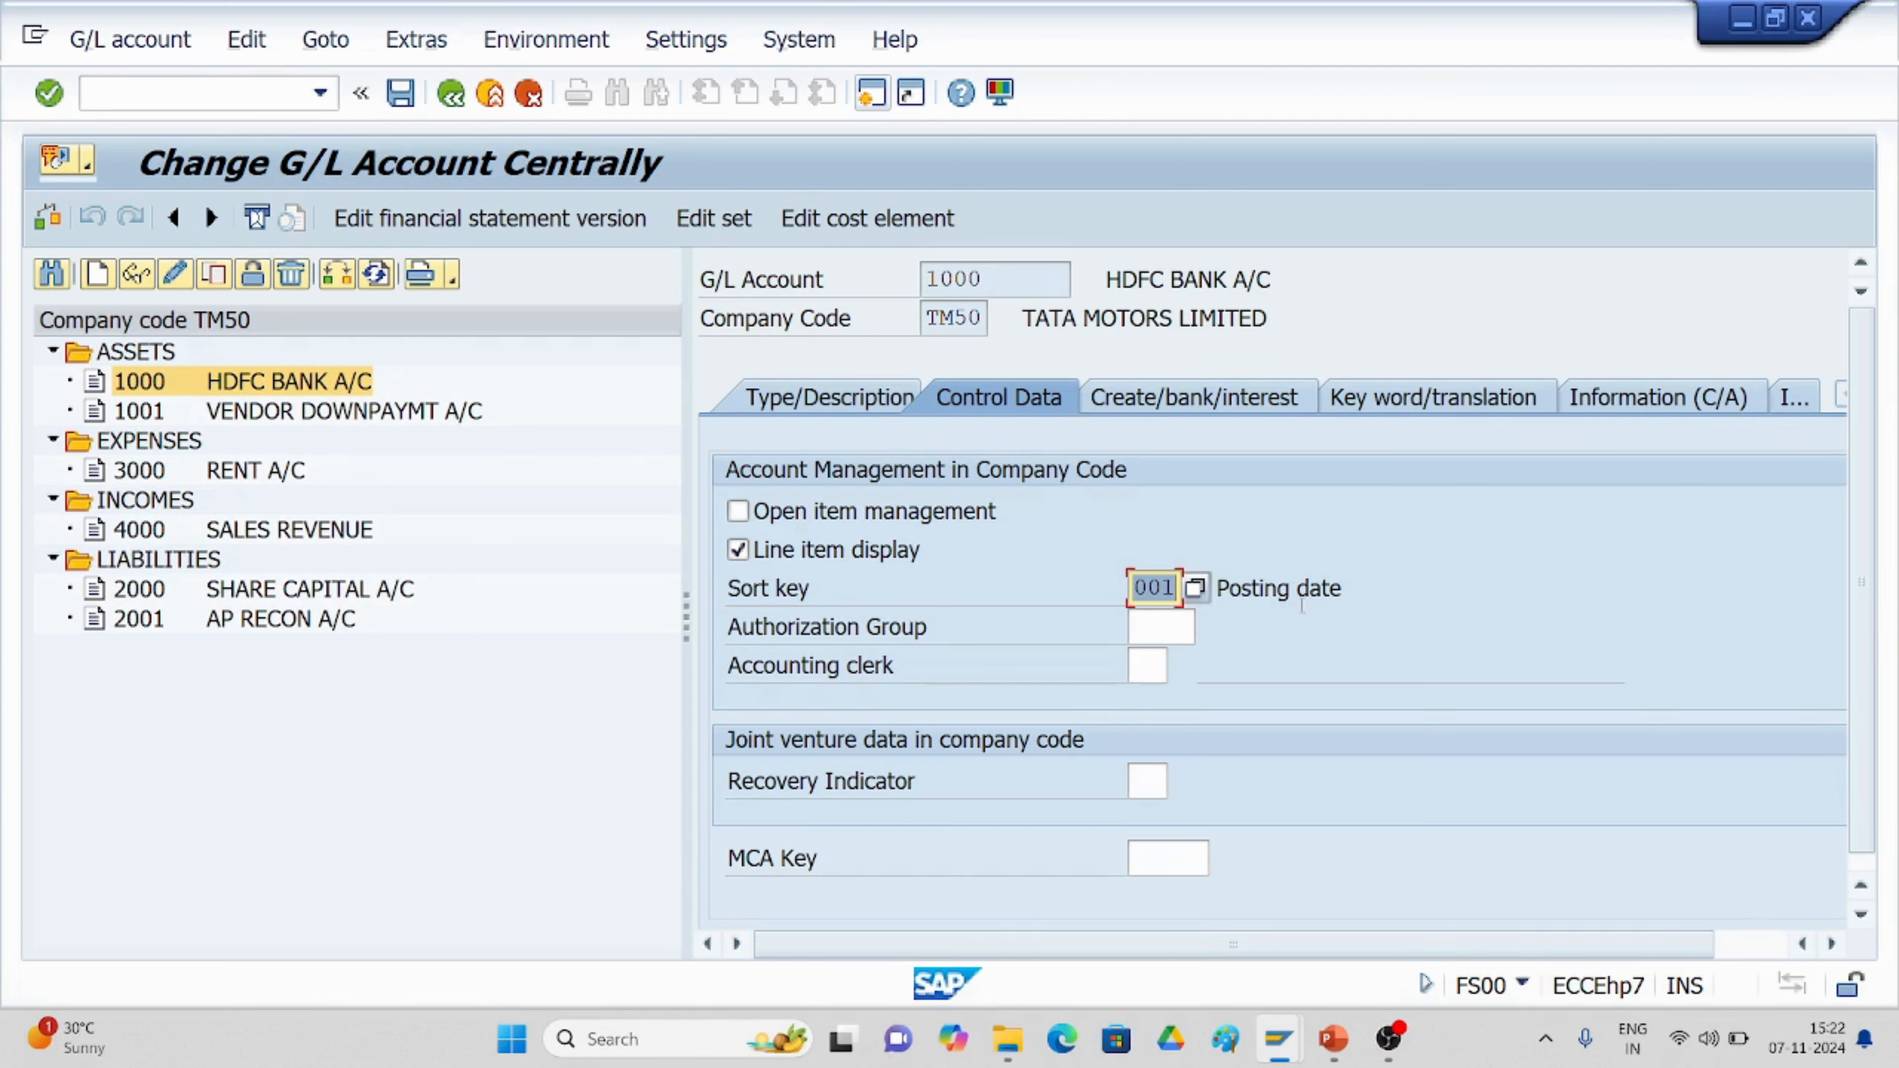
# Choose field status group G001 General (with text, allocation) in account 1000's document creation settings.
pyautogui.click(1193, 404)
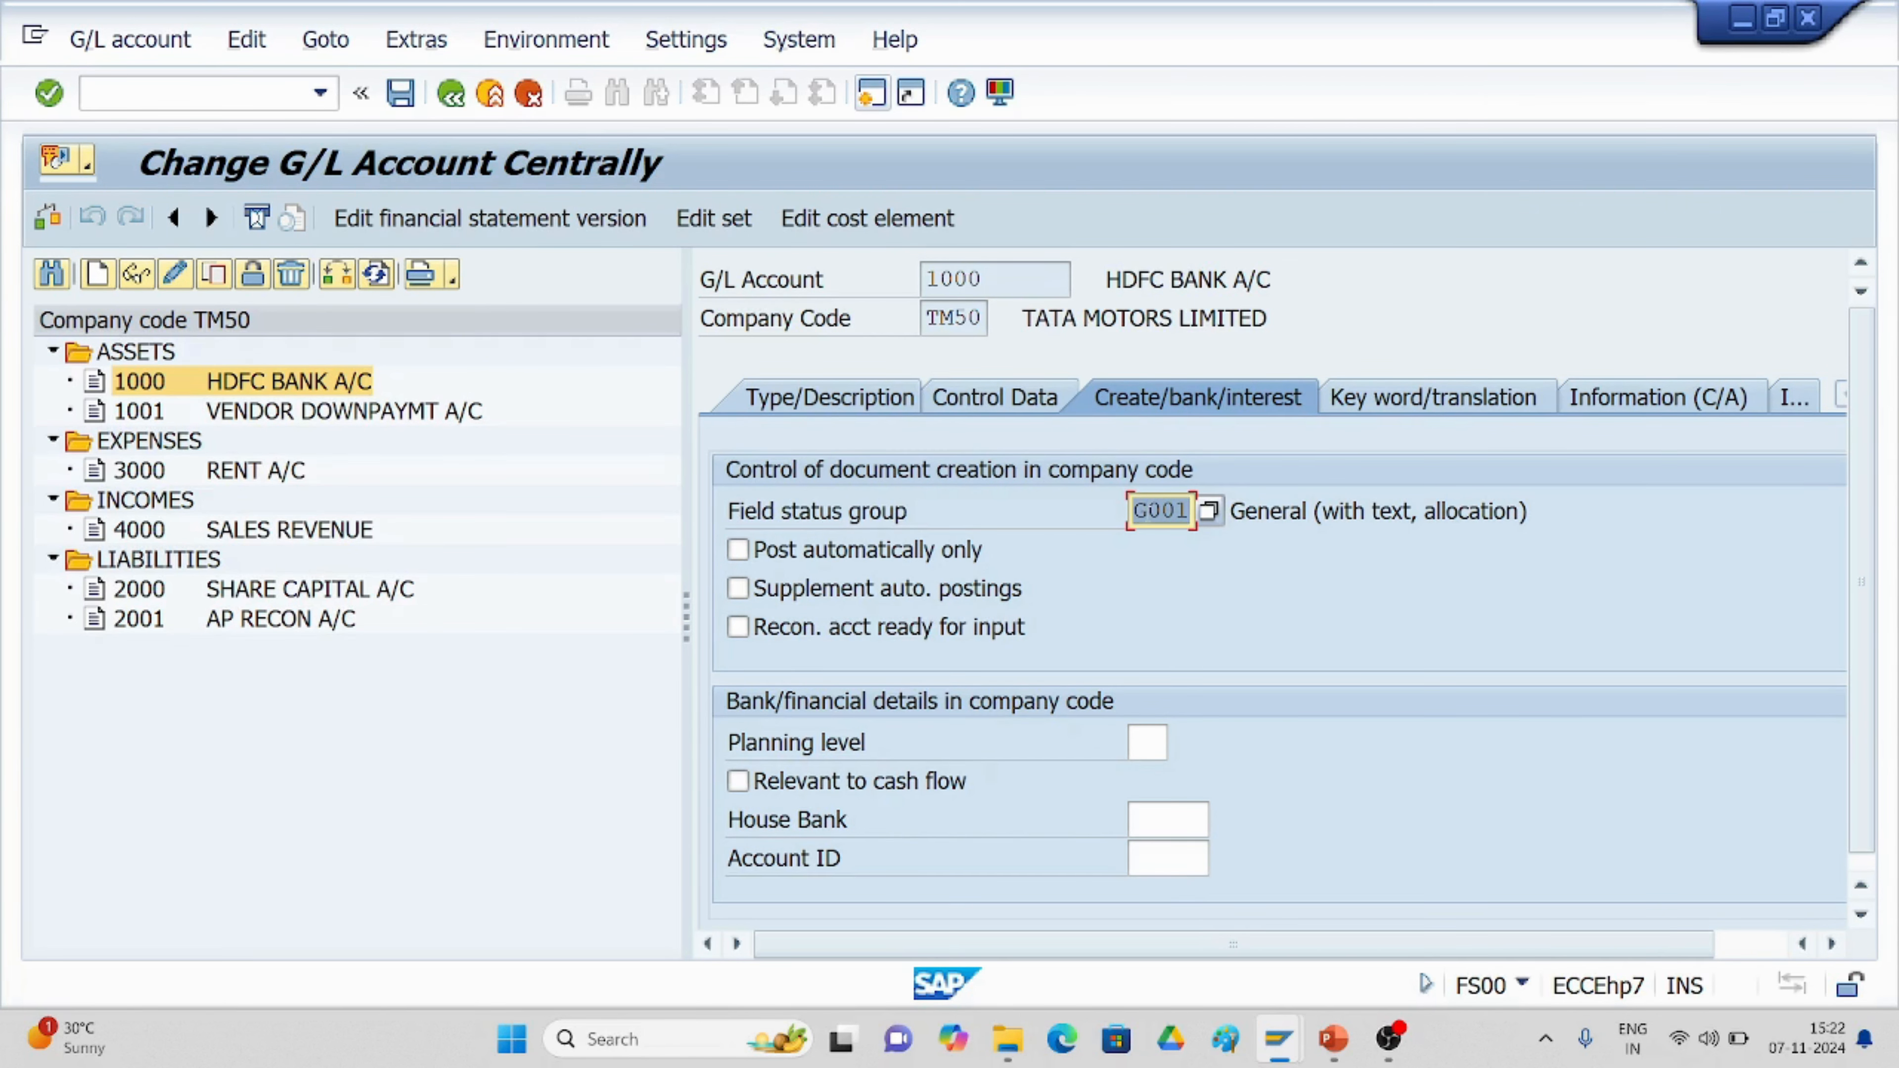
pyautogui.click(1211, 518)
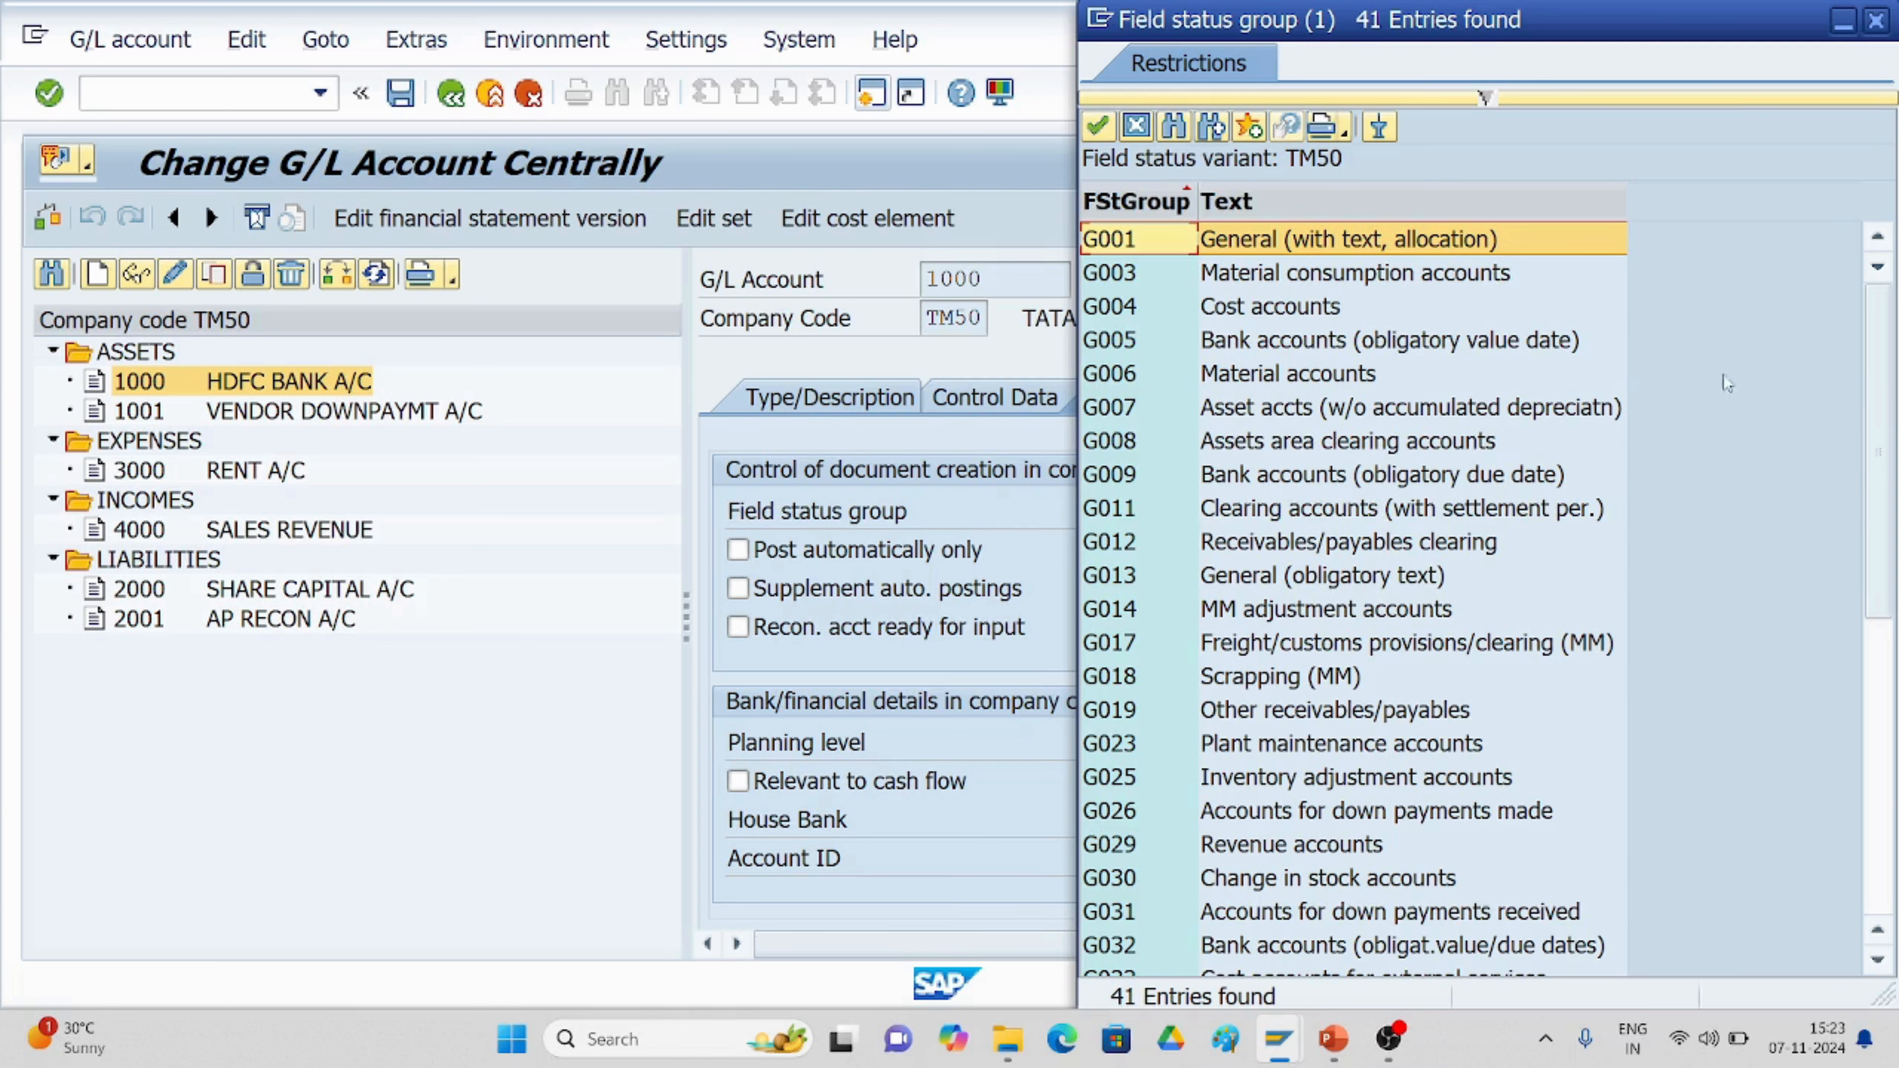
pyautogui.doubleClick(1258, 239)
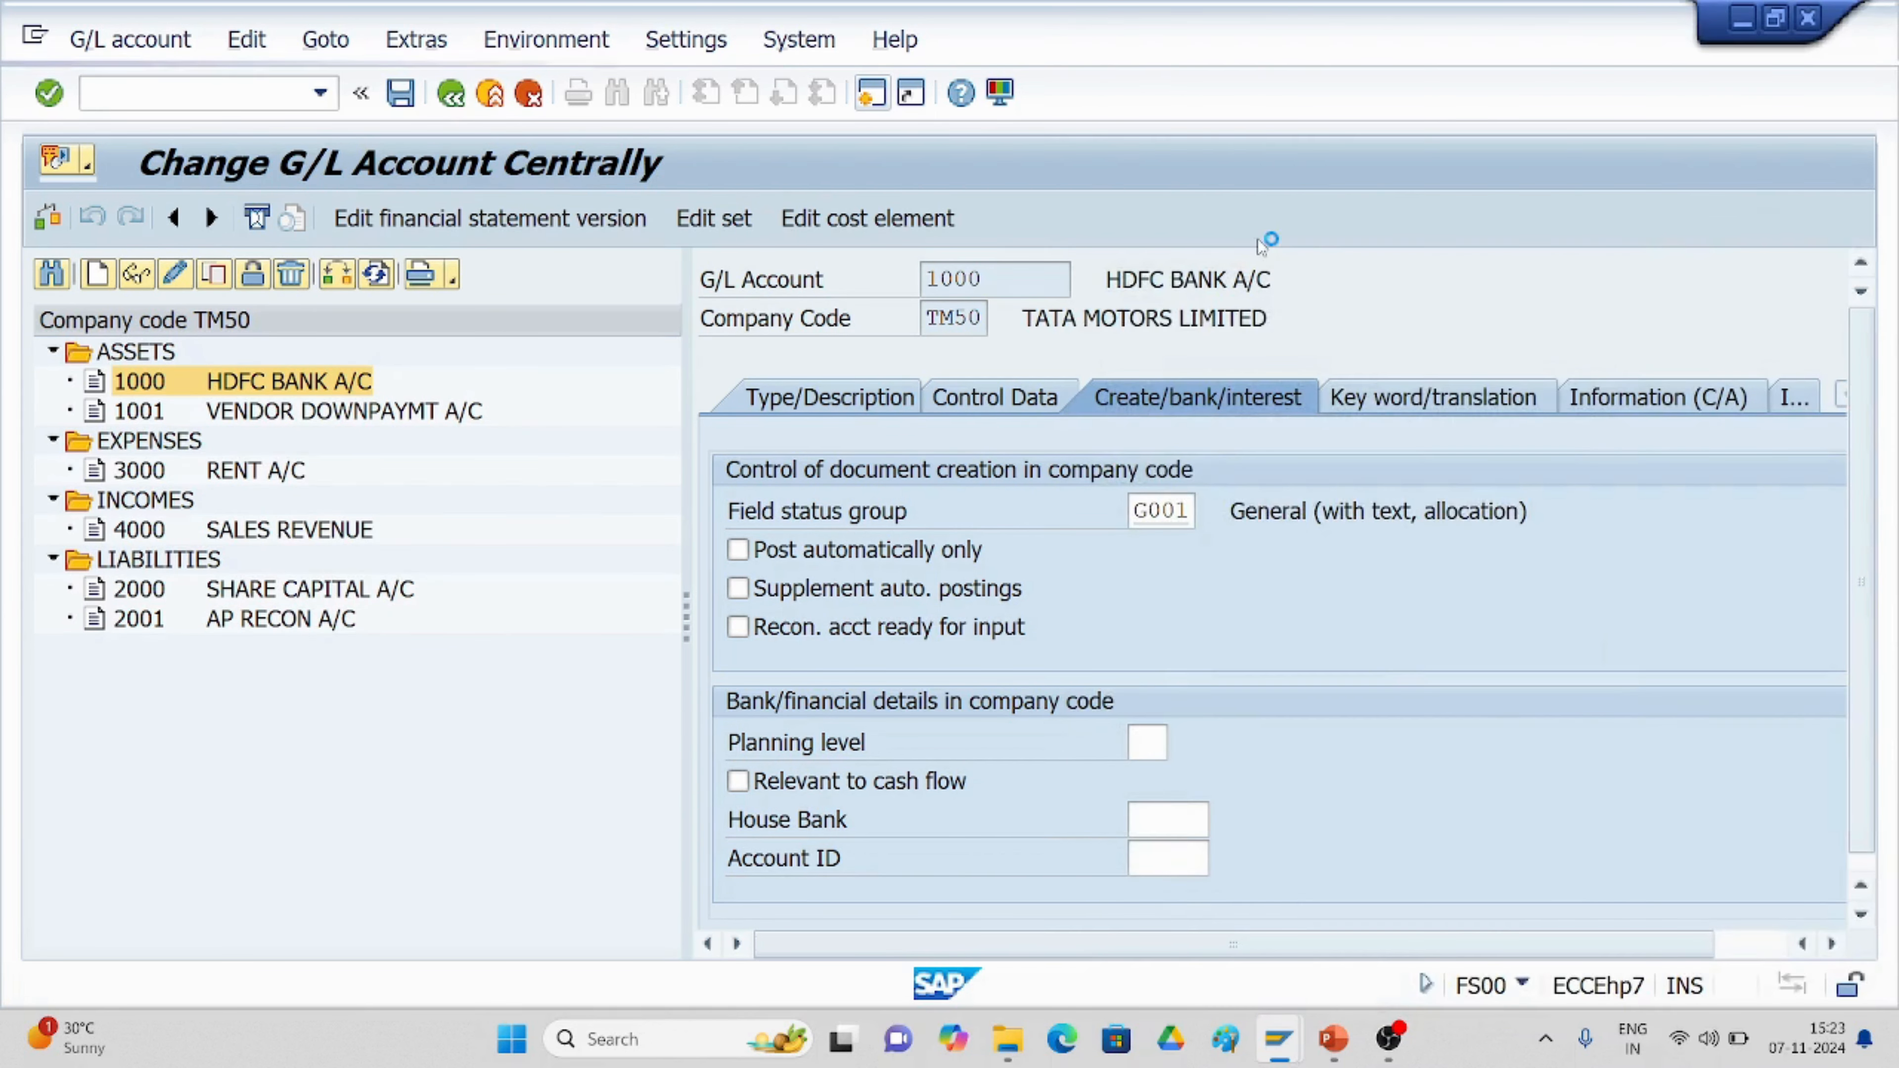
# Display the General data field statuses of field status group G001, and return to account 1000.
pyautogui.doubleClick(1163, 512)
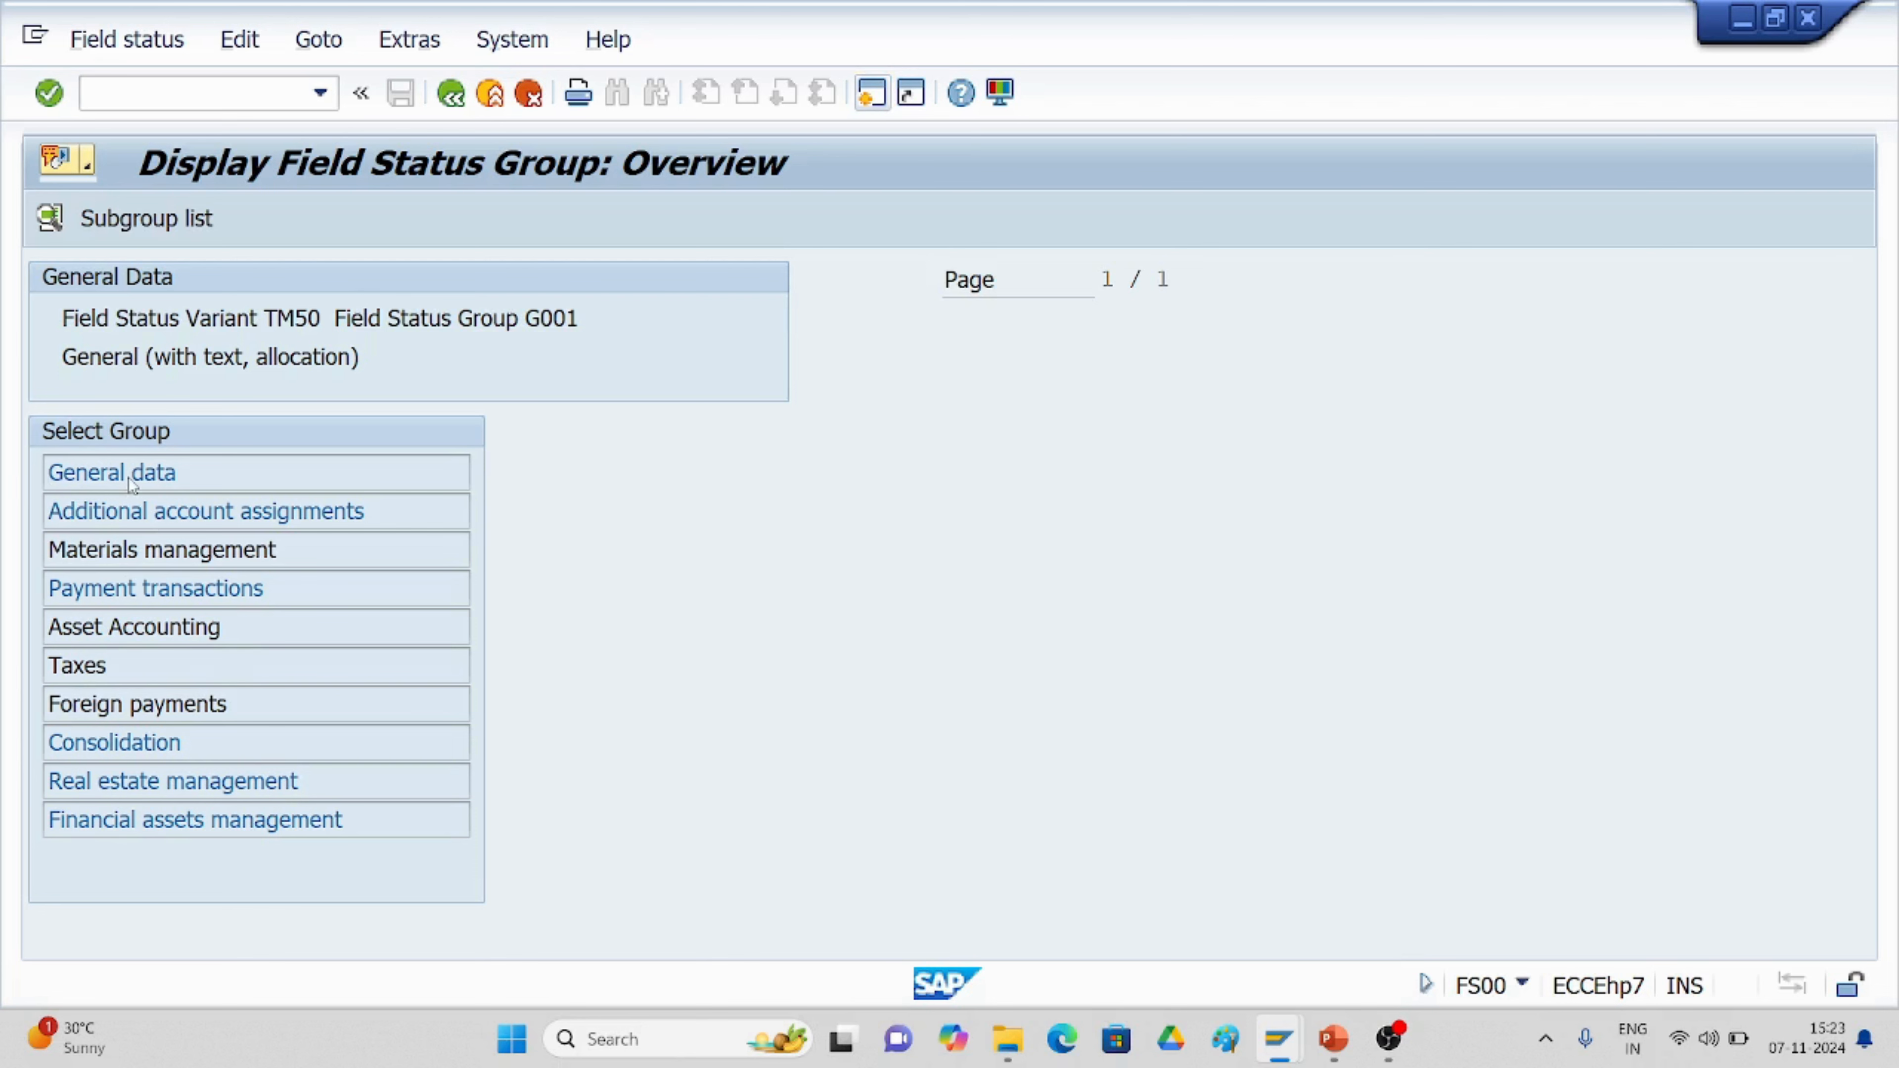
pyautogui.doubleClick(128, 478)
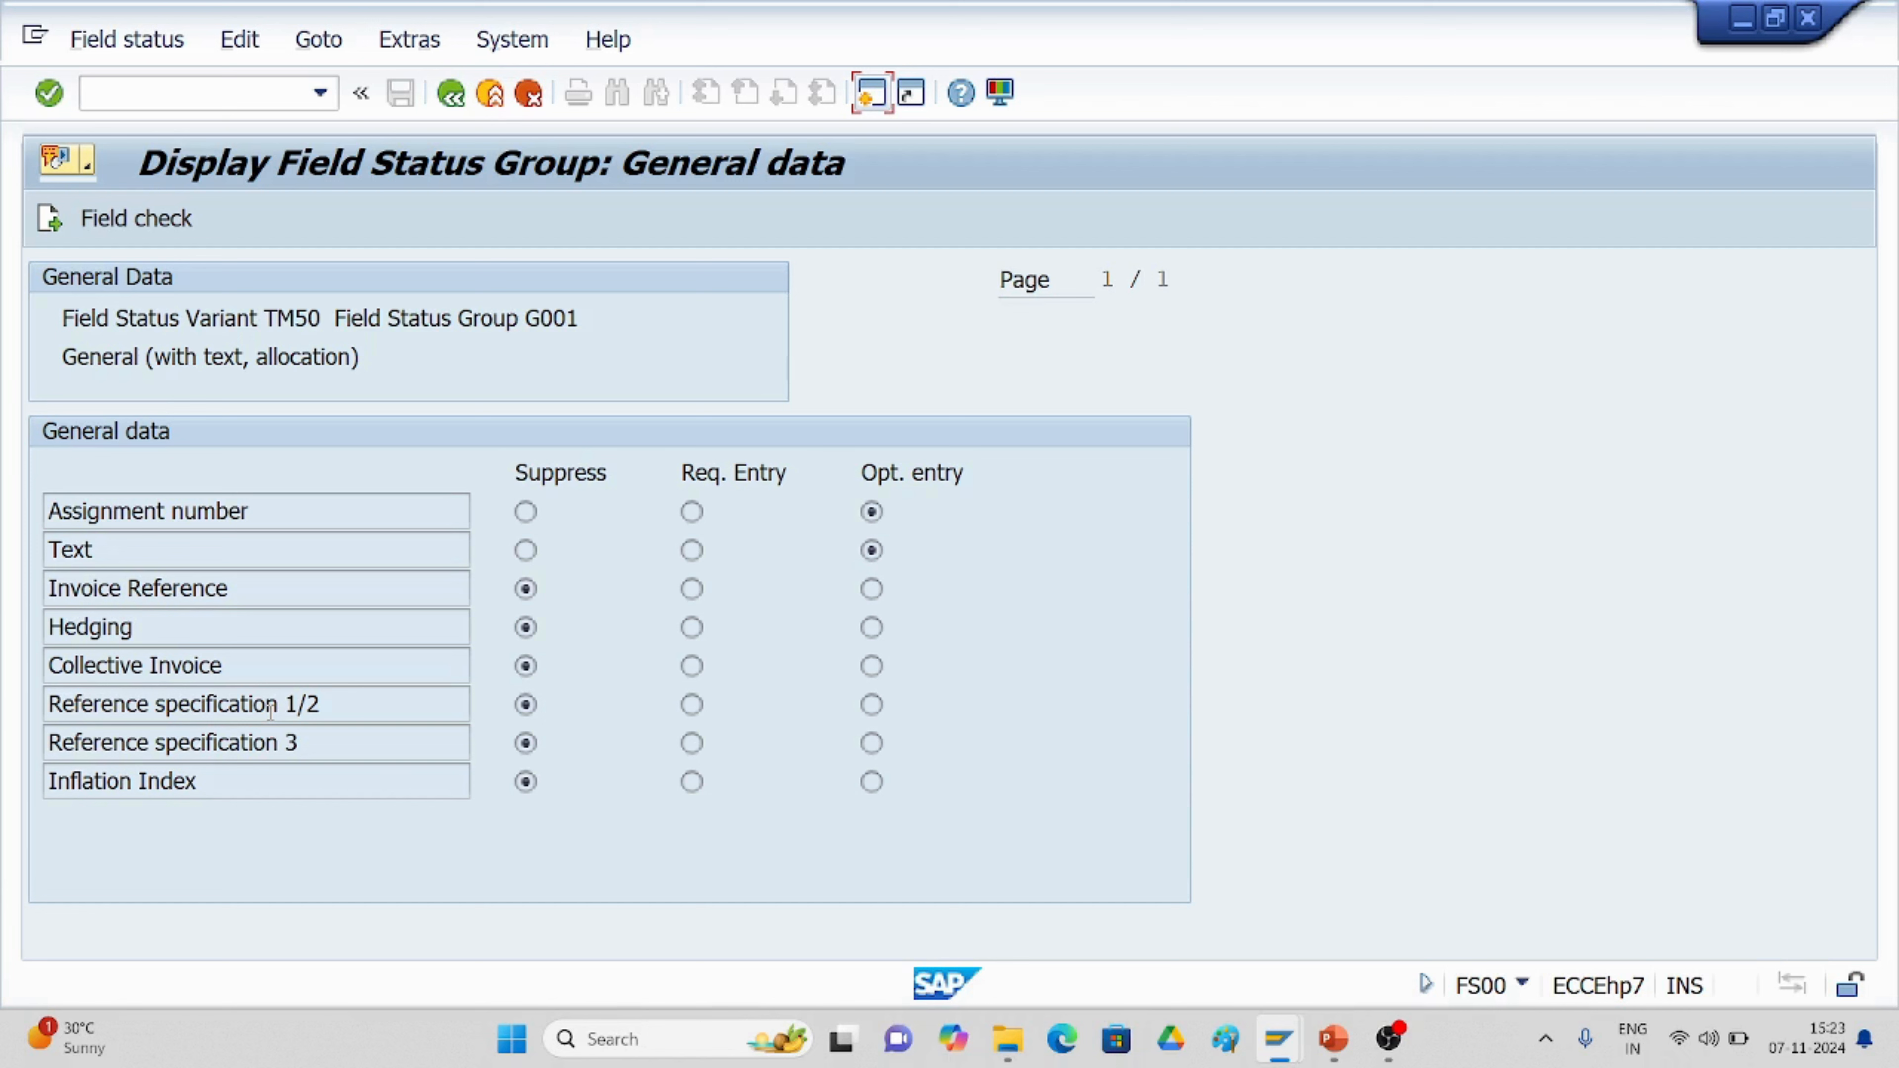
pyautogui.click(451, 105)
pyautogui.click(452, 105)
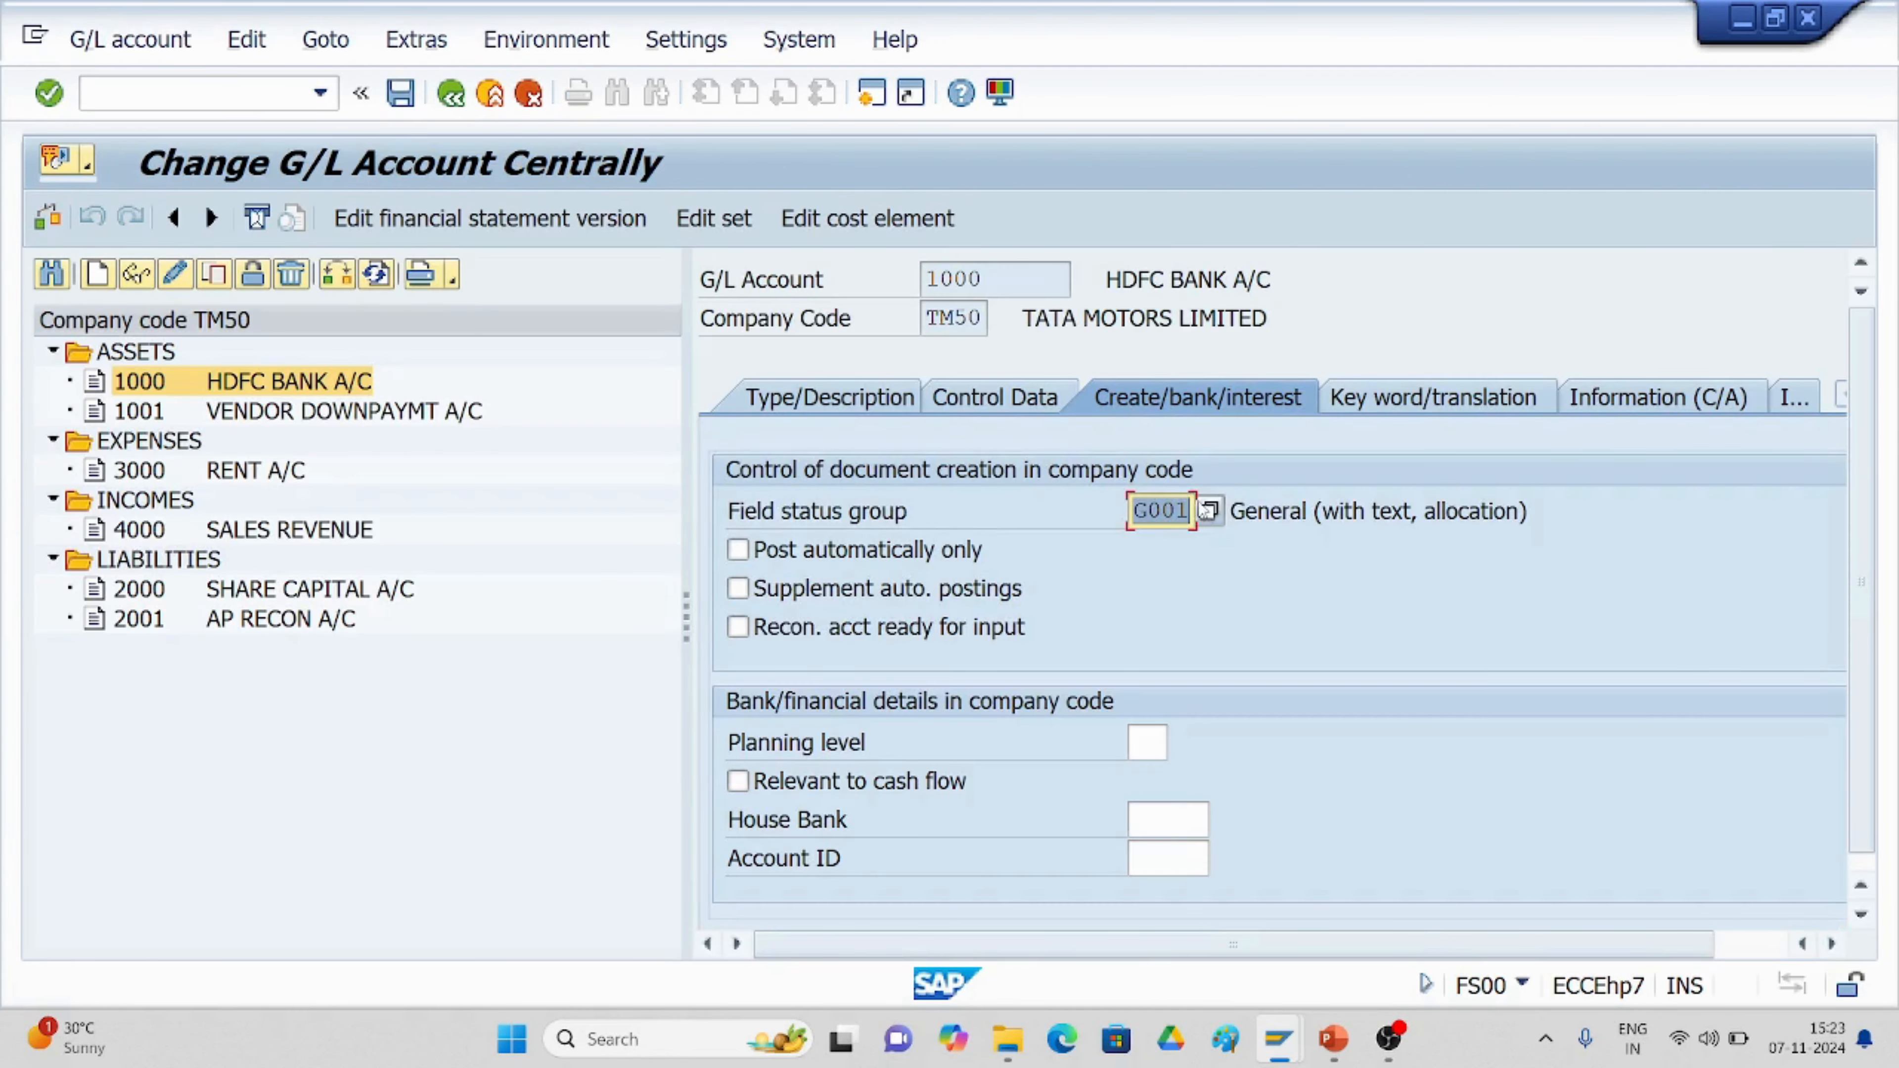
# Reselect field status group G001 from the list of available groups and save account 1000.
pyautogui.click(1210, 511)
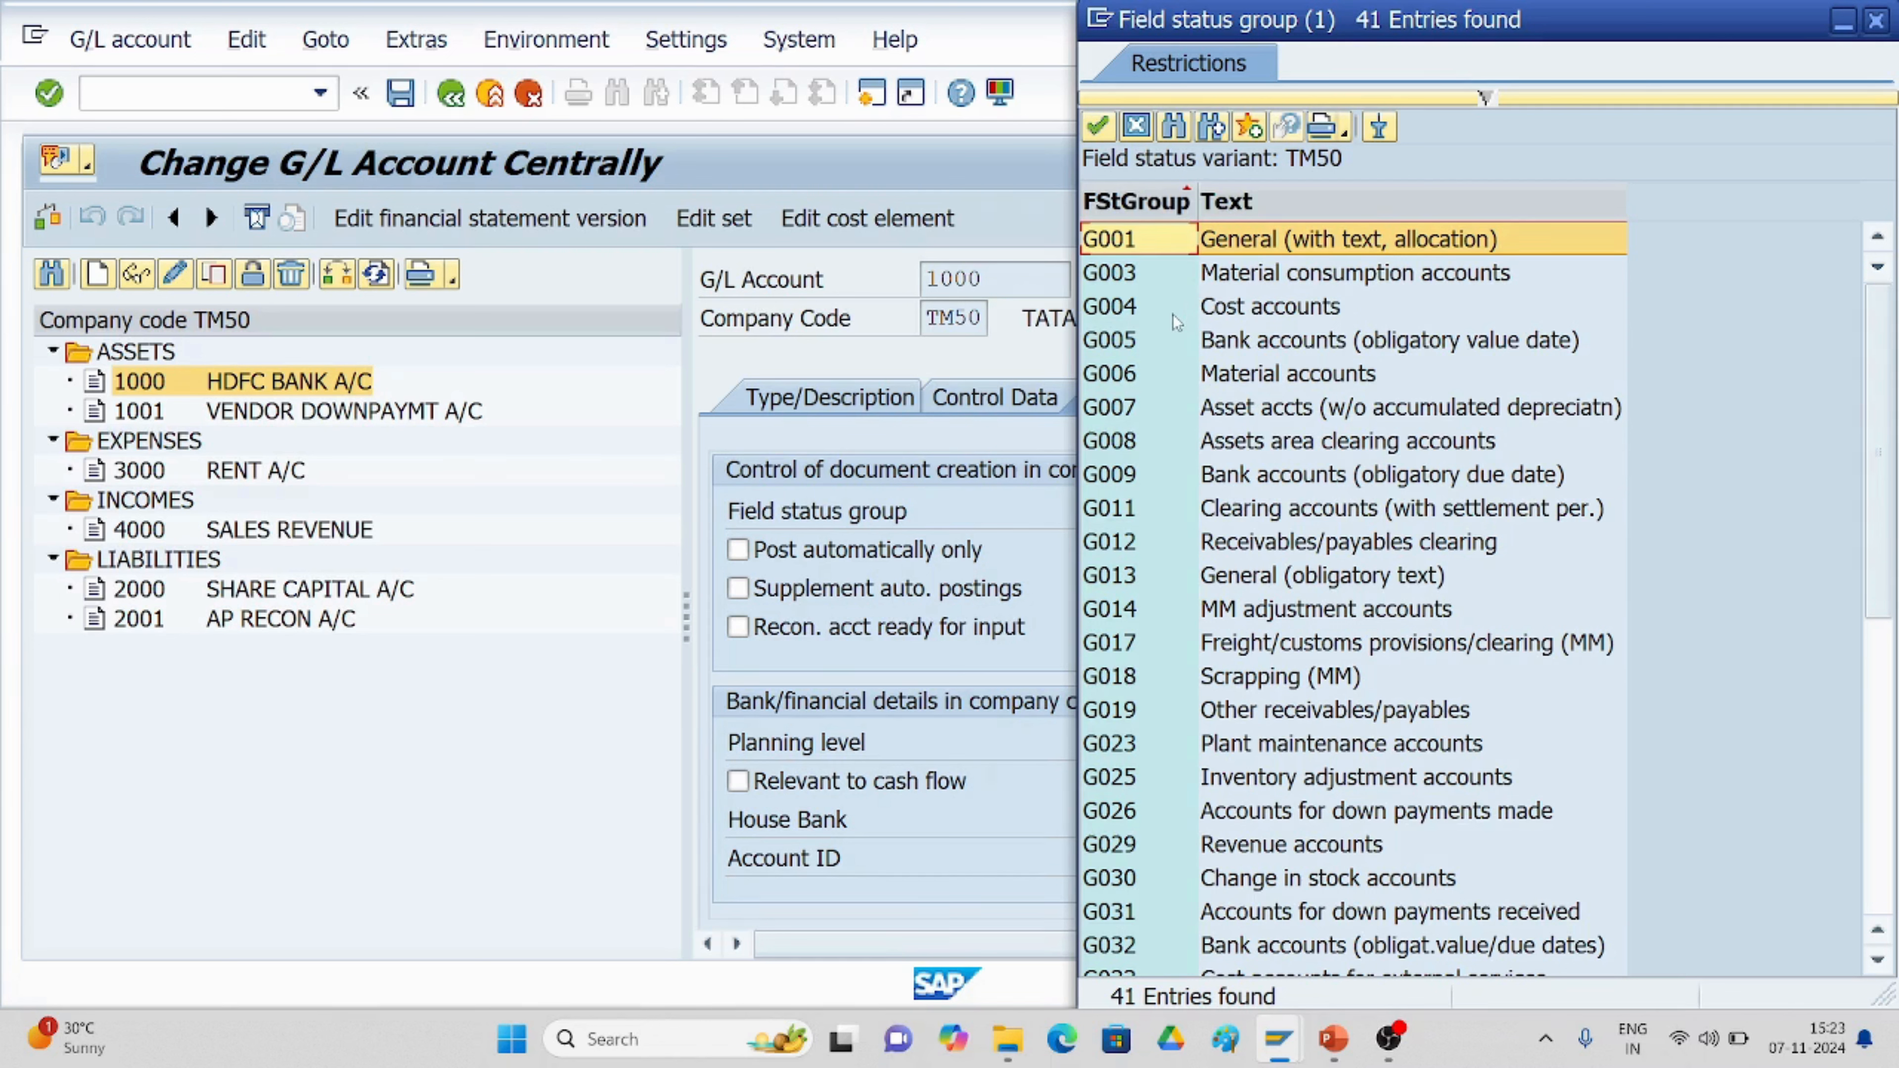
pyautogui.doubleClick(1246, 242)
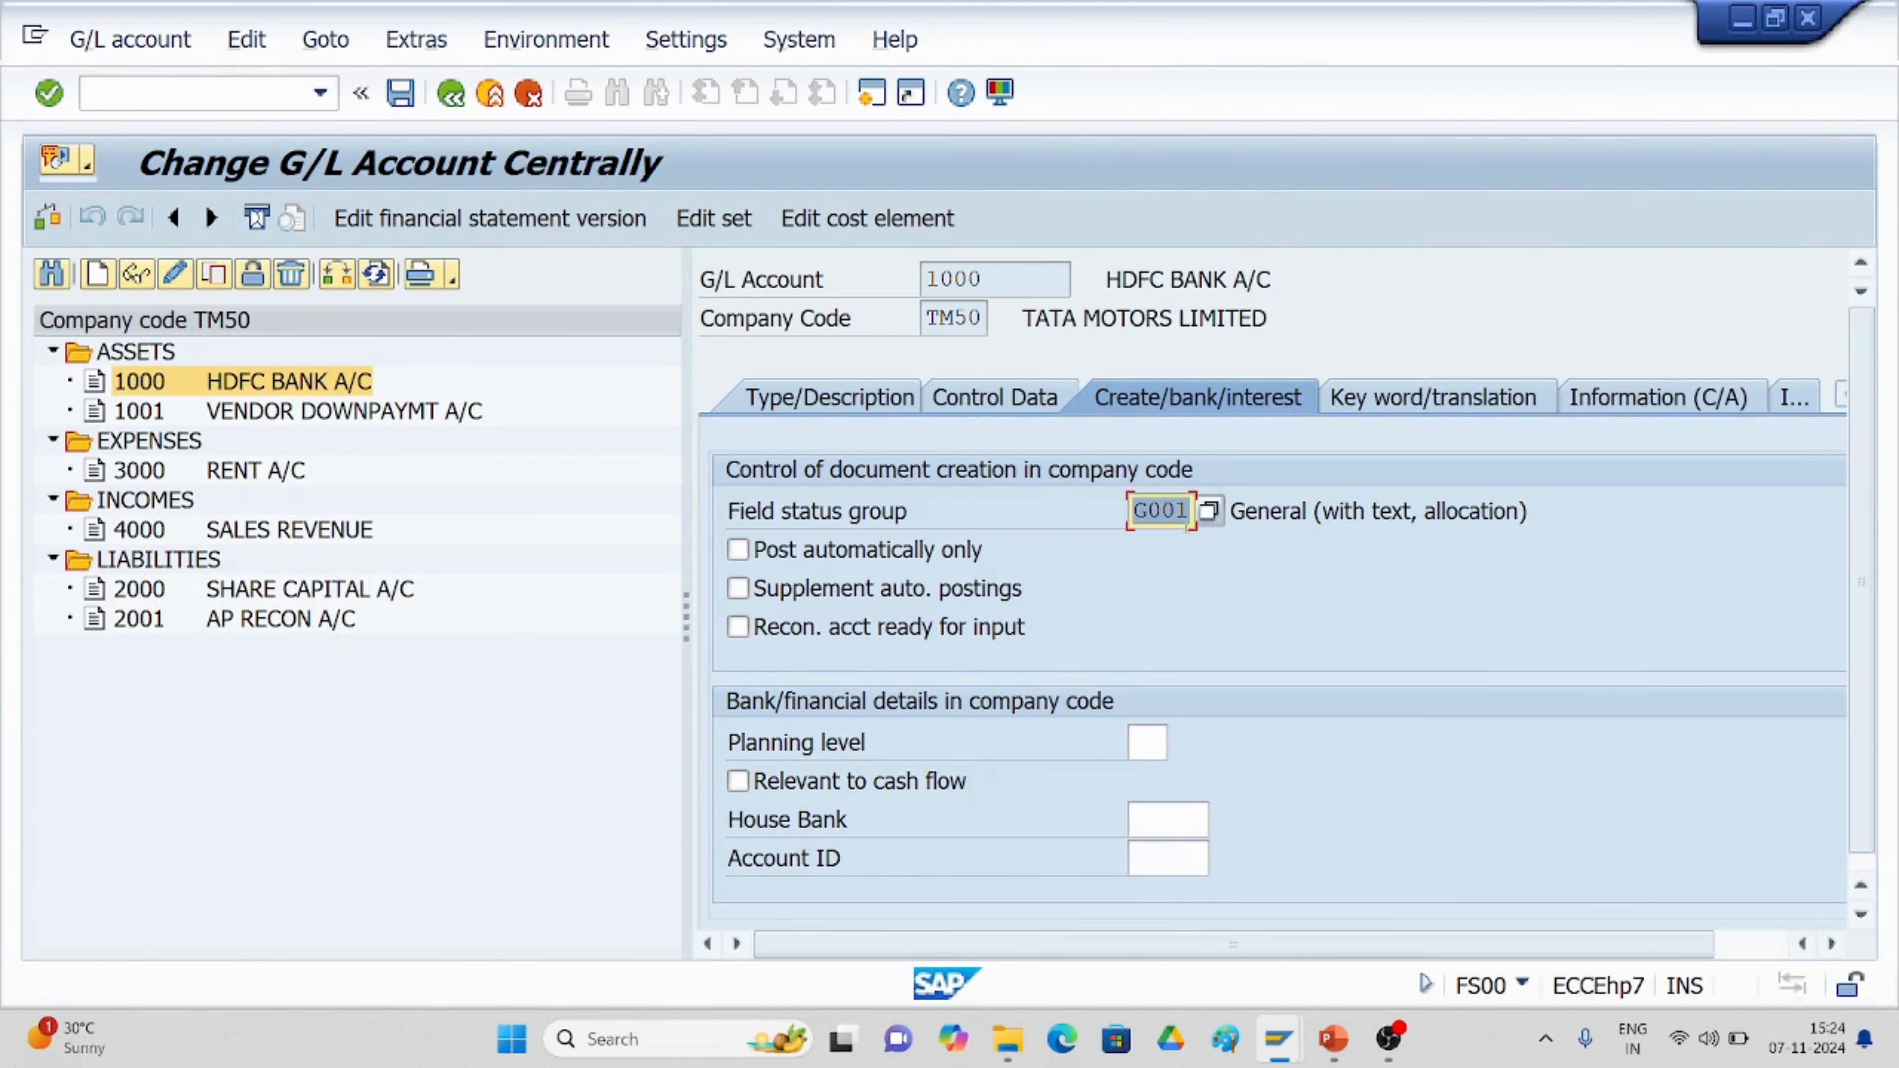
pyautogui.click(400, 92)
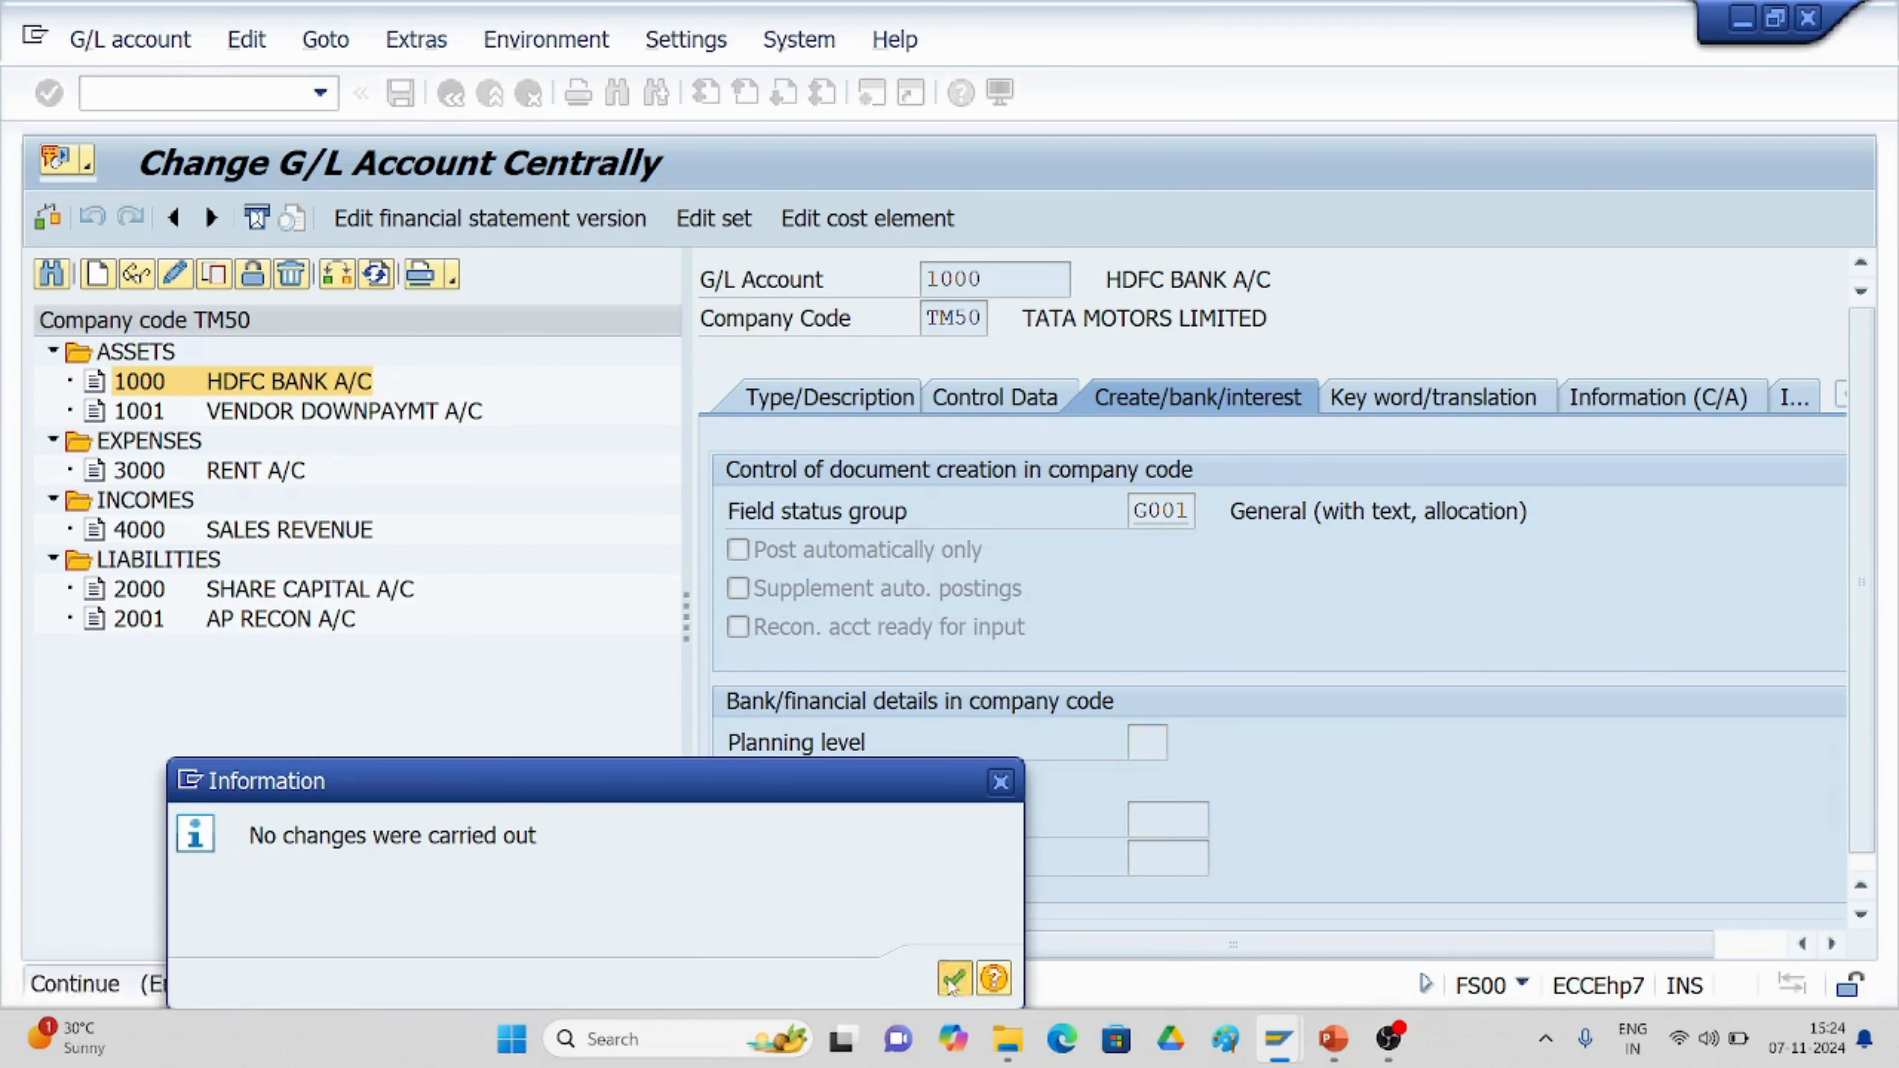
pyautogui.click(953, 980)
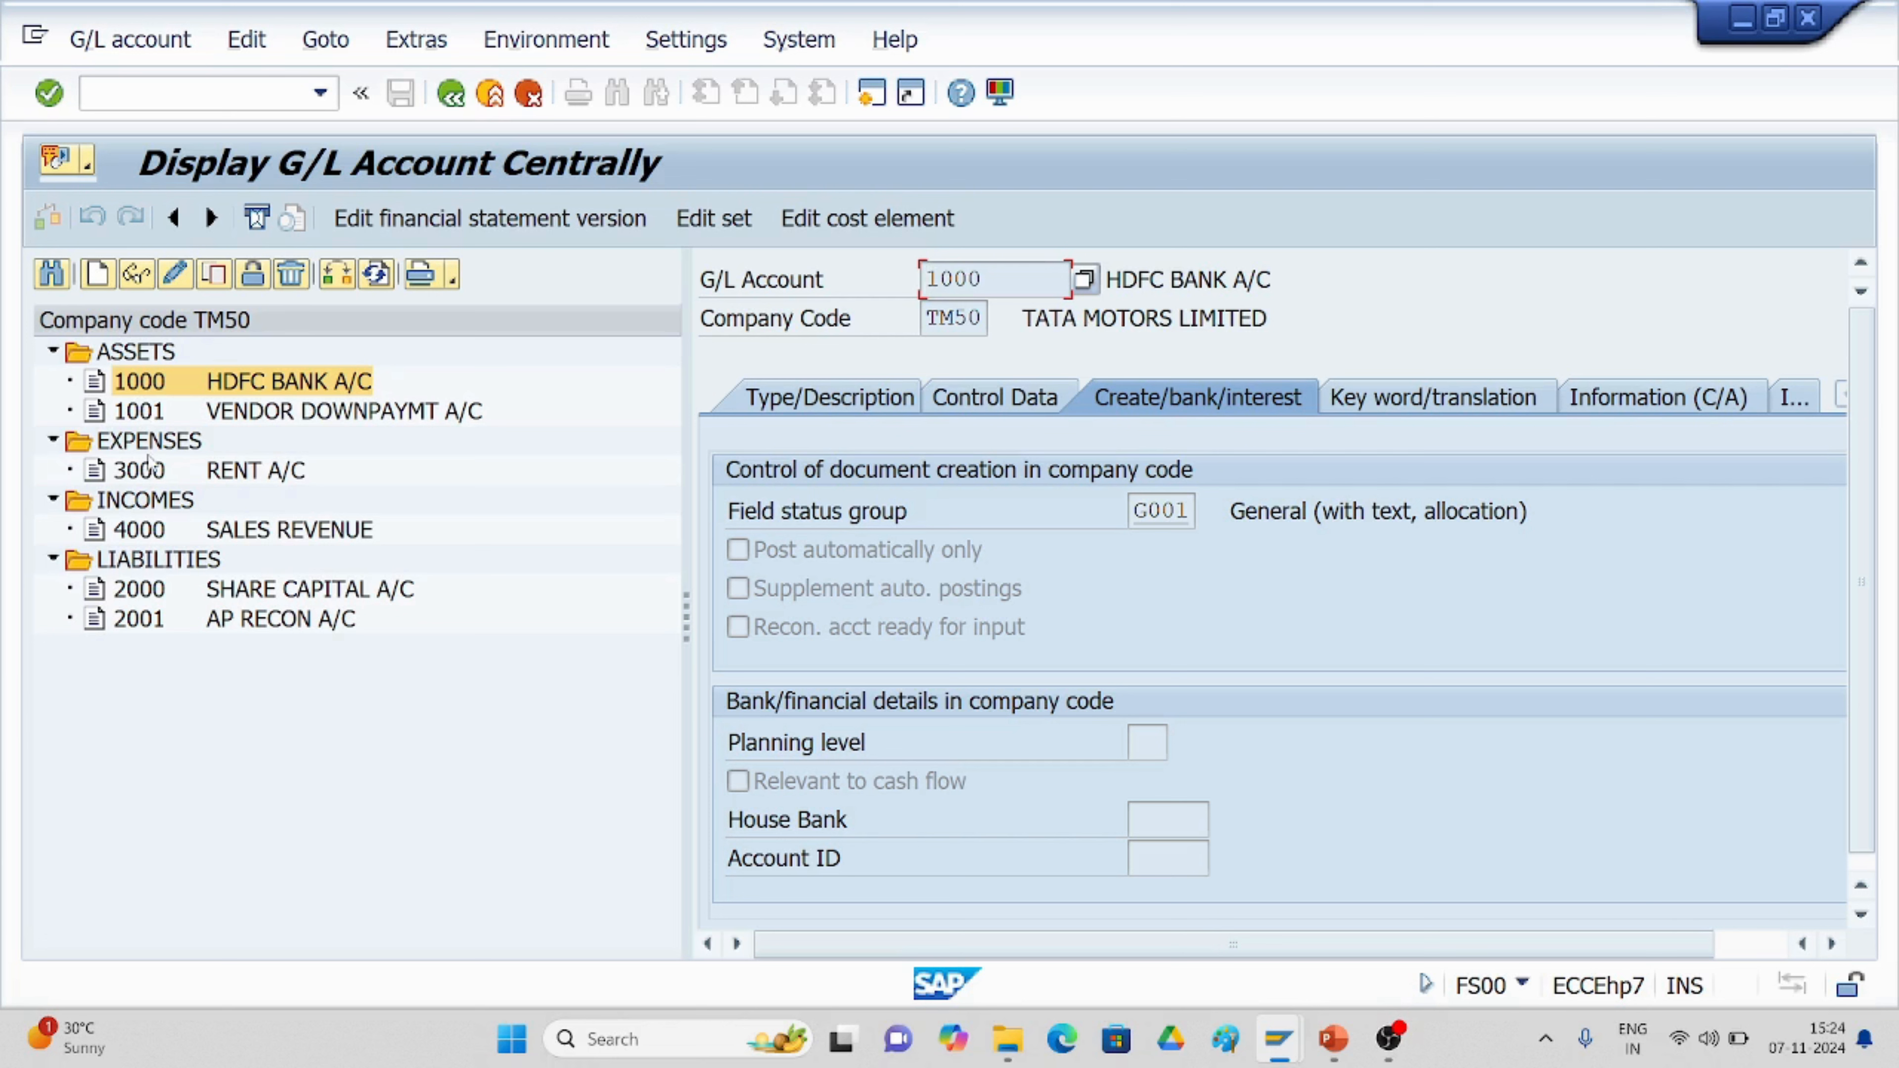
# Open account 3000 RENT A/C for change and check its number against the EXPENSES range in the OBD4 session.
pyautogui.click(241, 478)
pyautogui.click(172, 279)
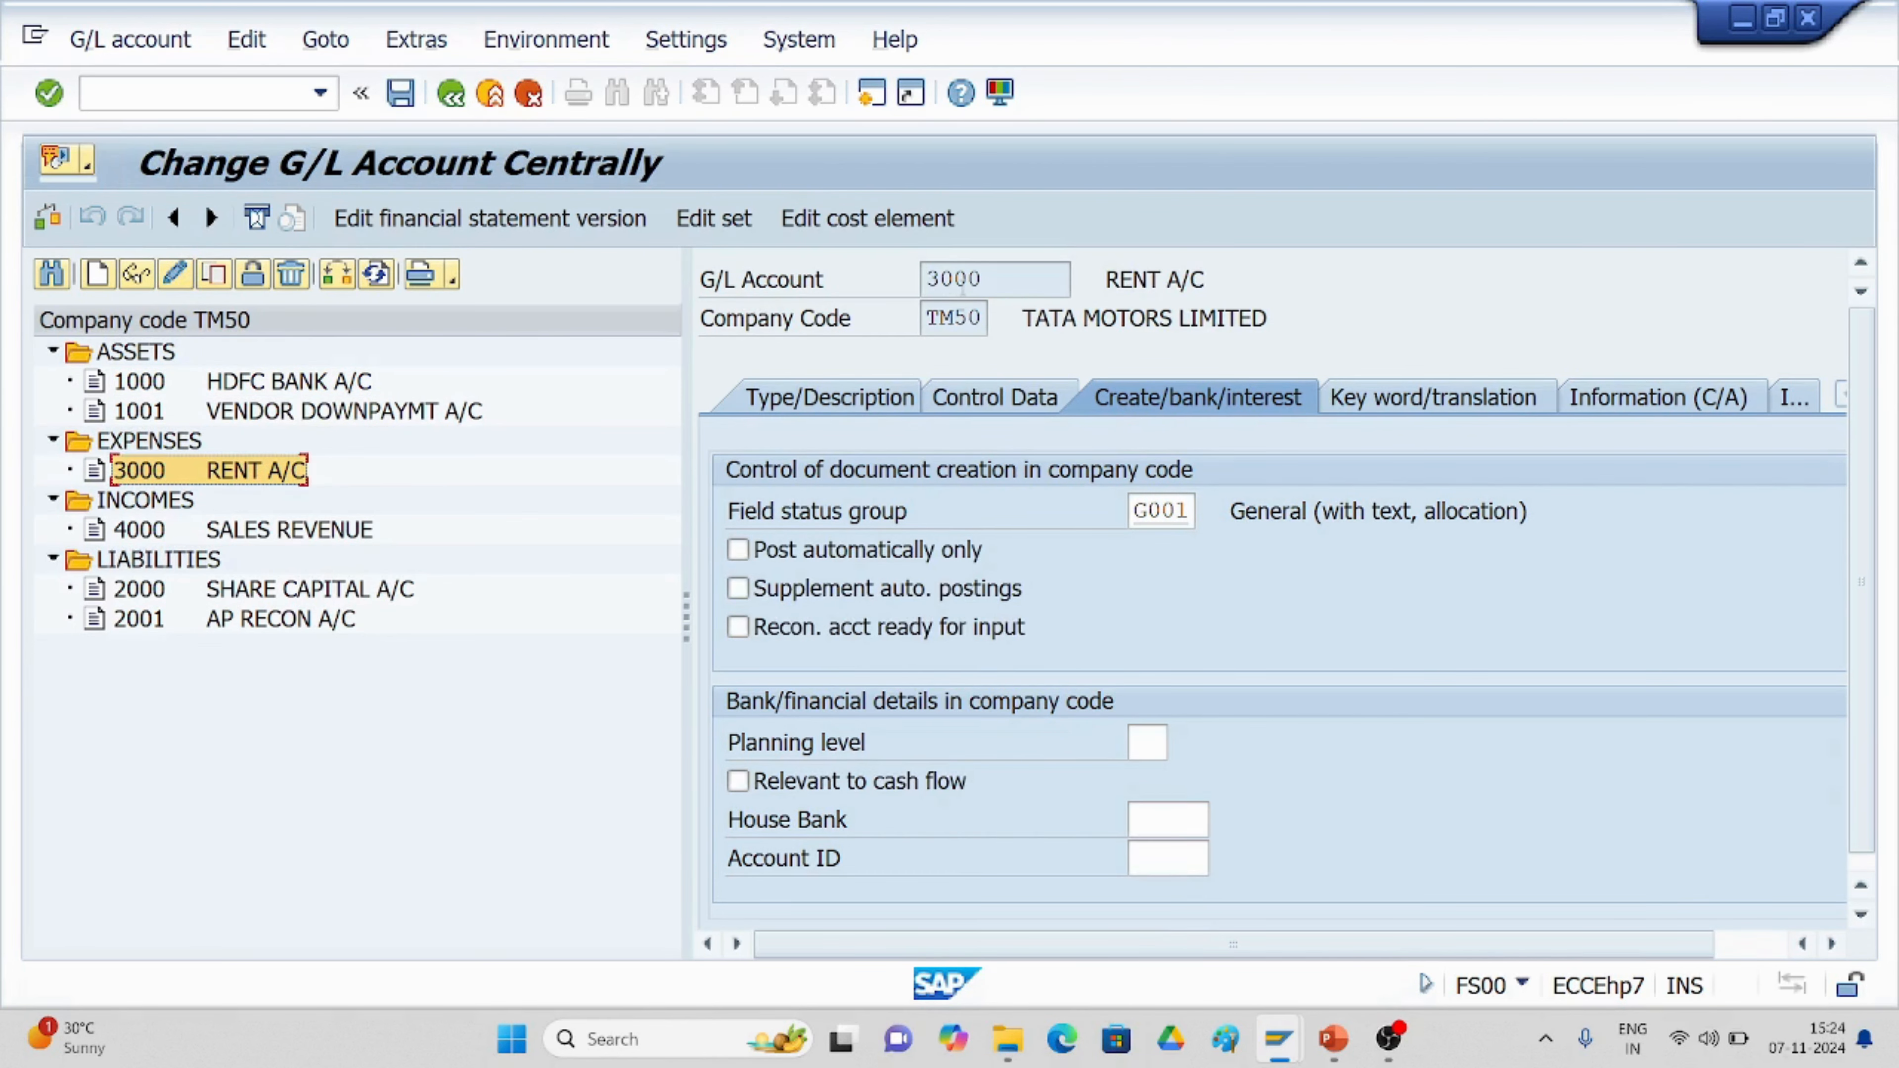
pyautogui.moveTo(1278, 1038)
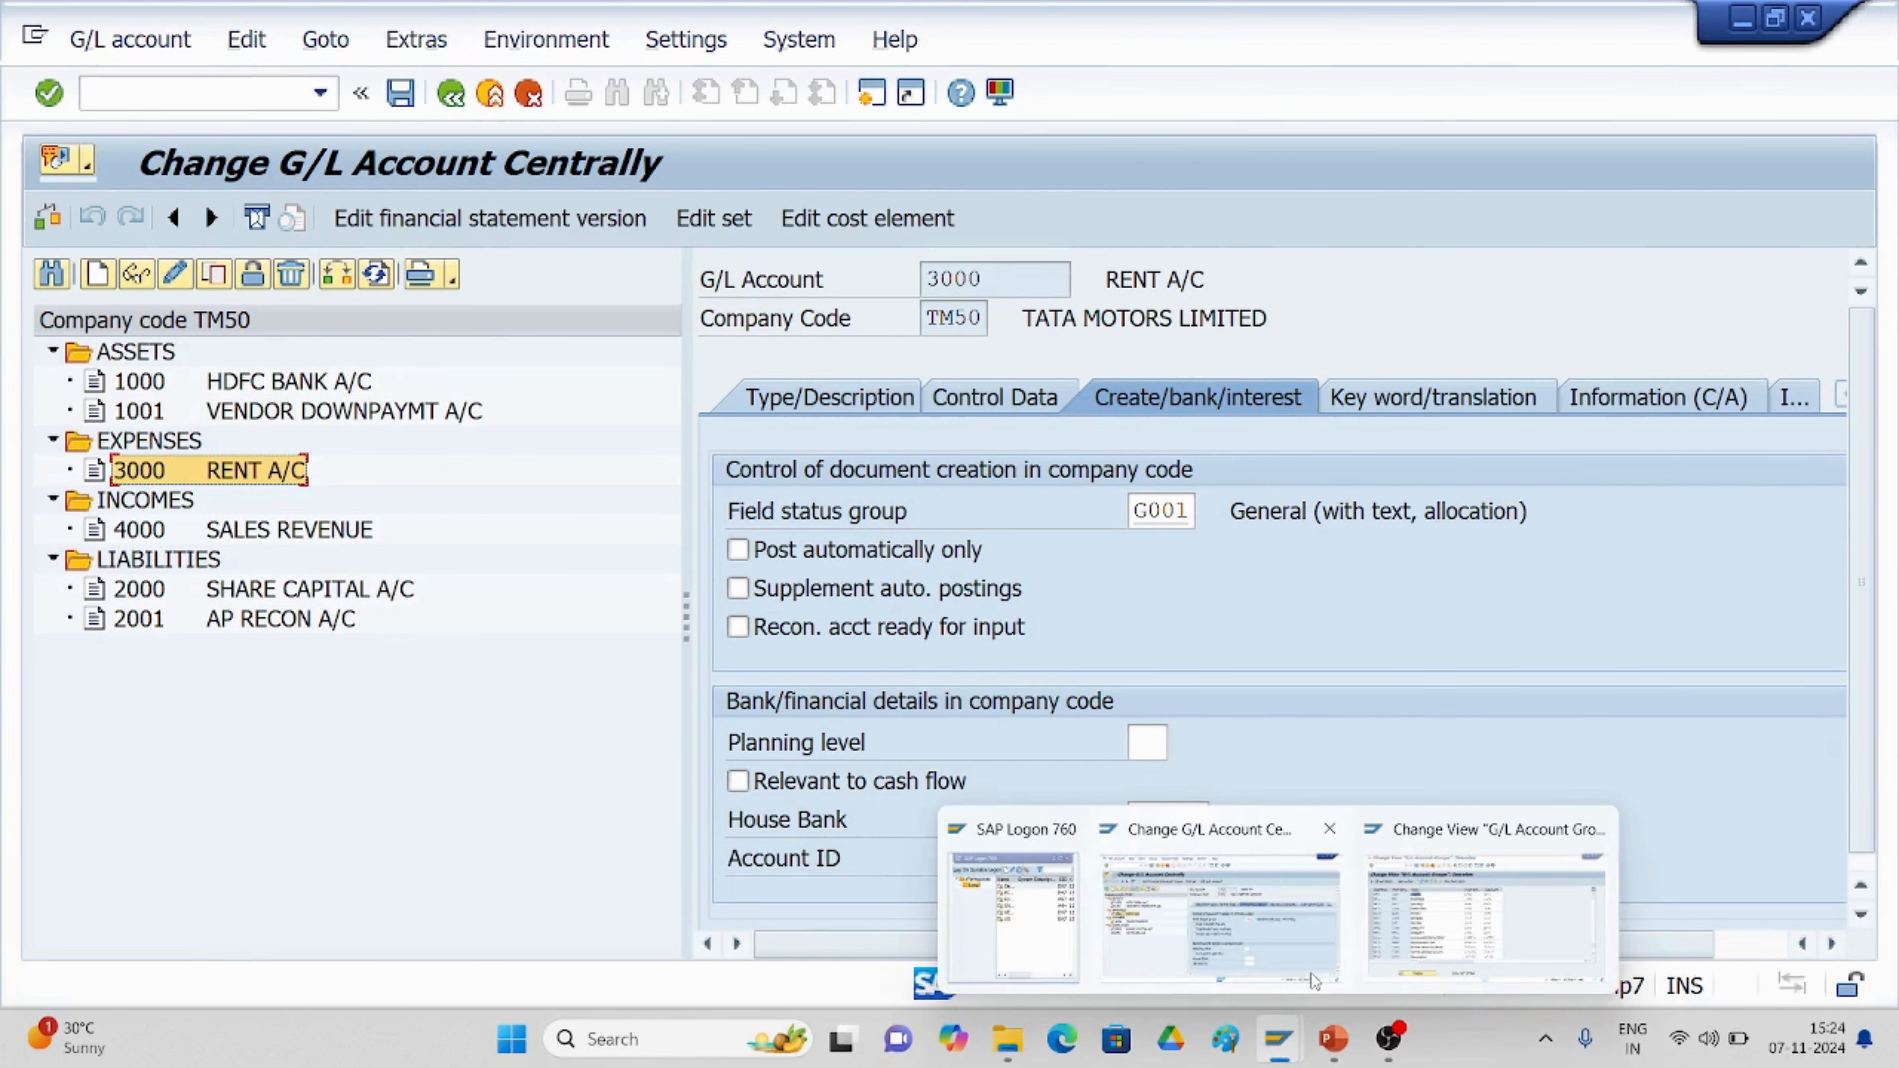
pyautogui.click(1484, 913)
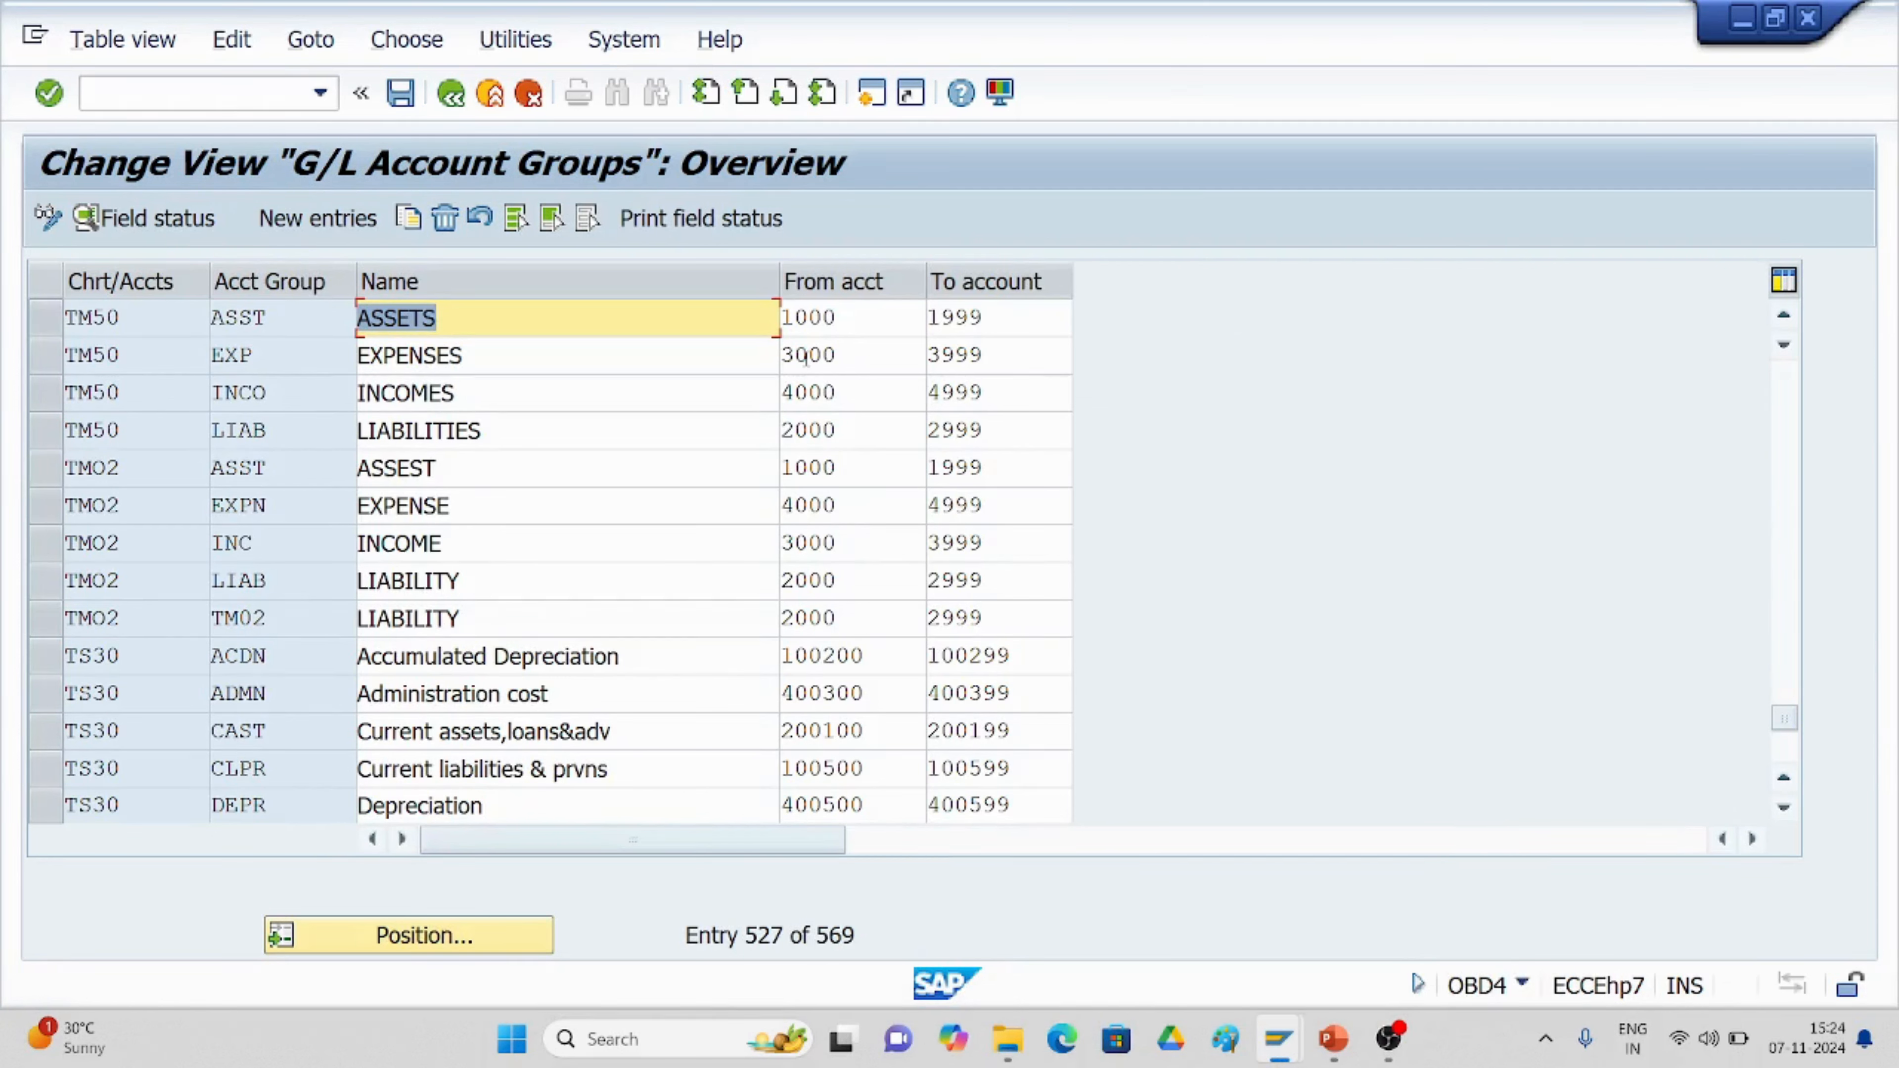
pyautogui.moveTo(1278, 1040)
pyautogui.click(1316, 965)
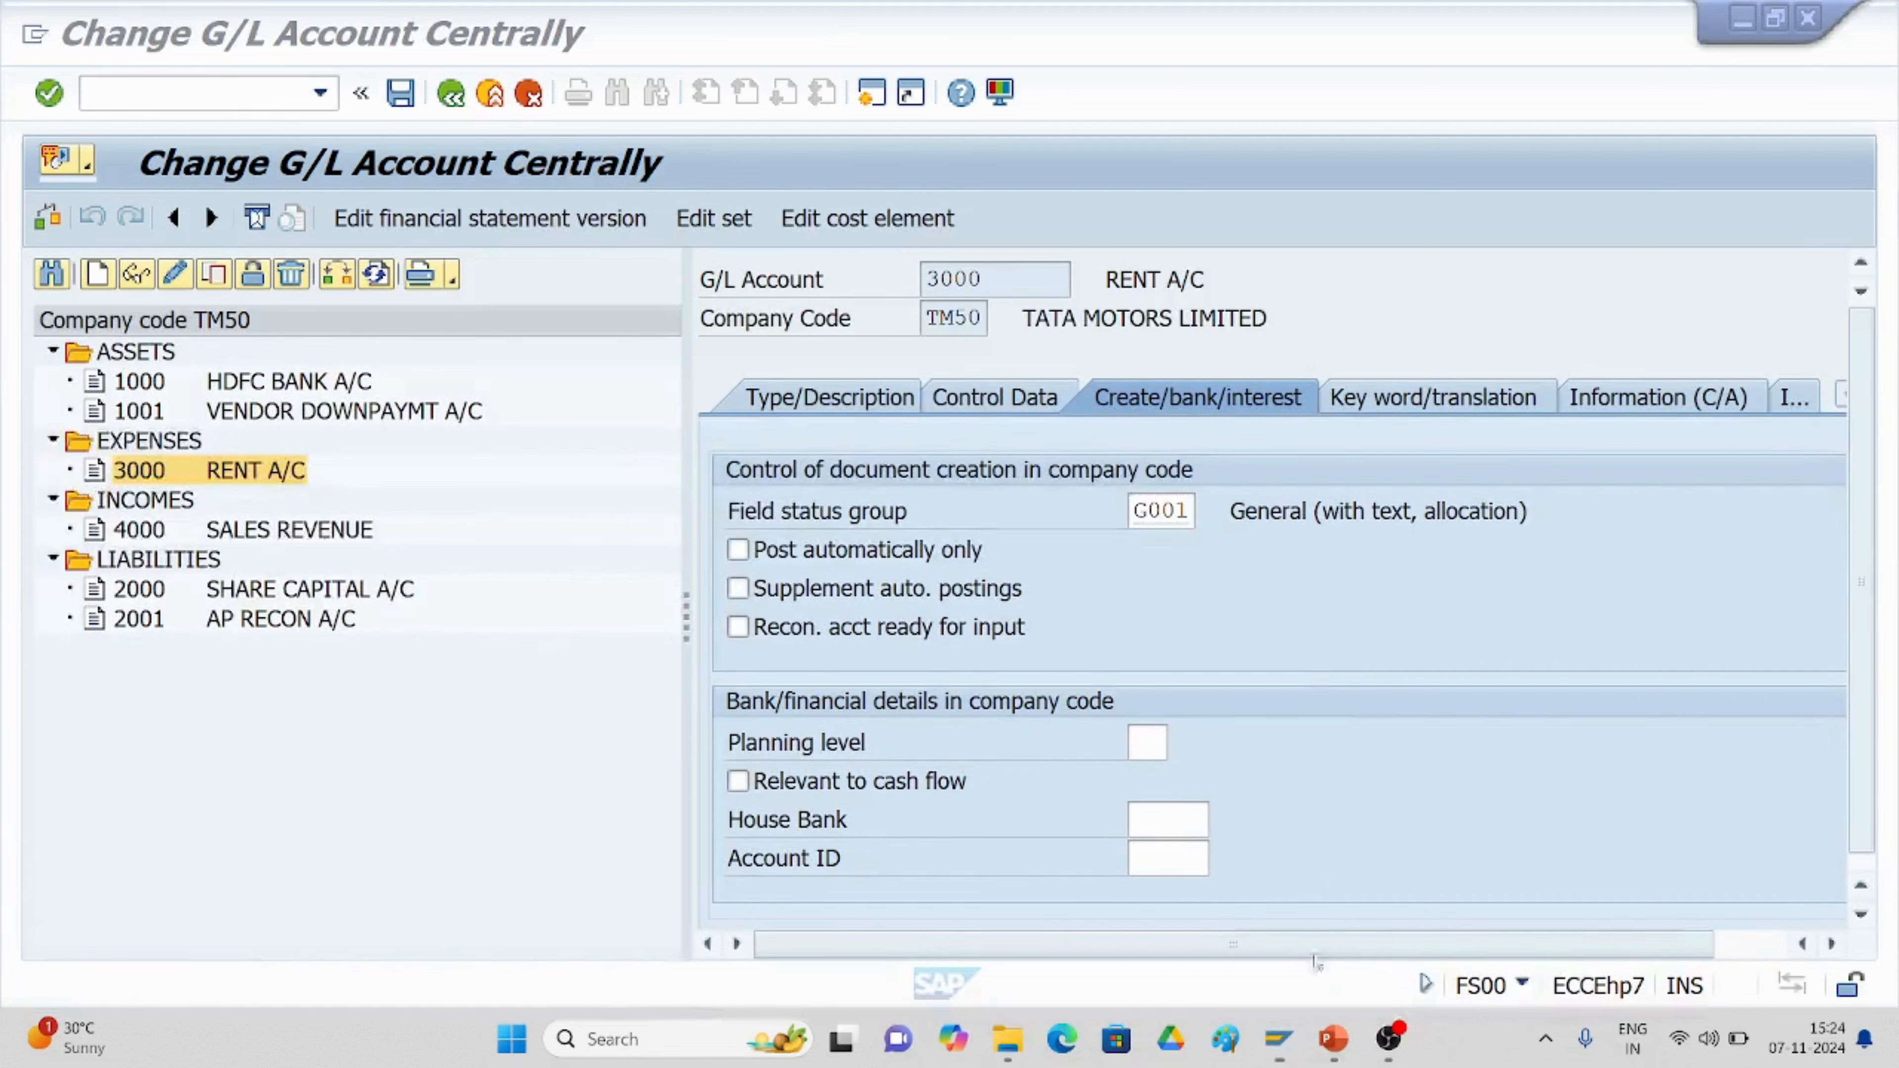
# Check the EXP EXPENSES account group of account 3000 RENT A/C, and open account 4000 SALES REVENUE for change.
pyautogui.click(778, 398)
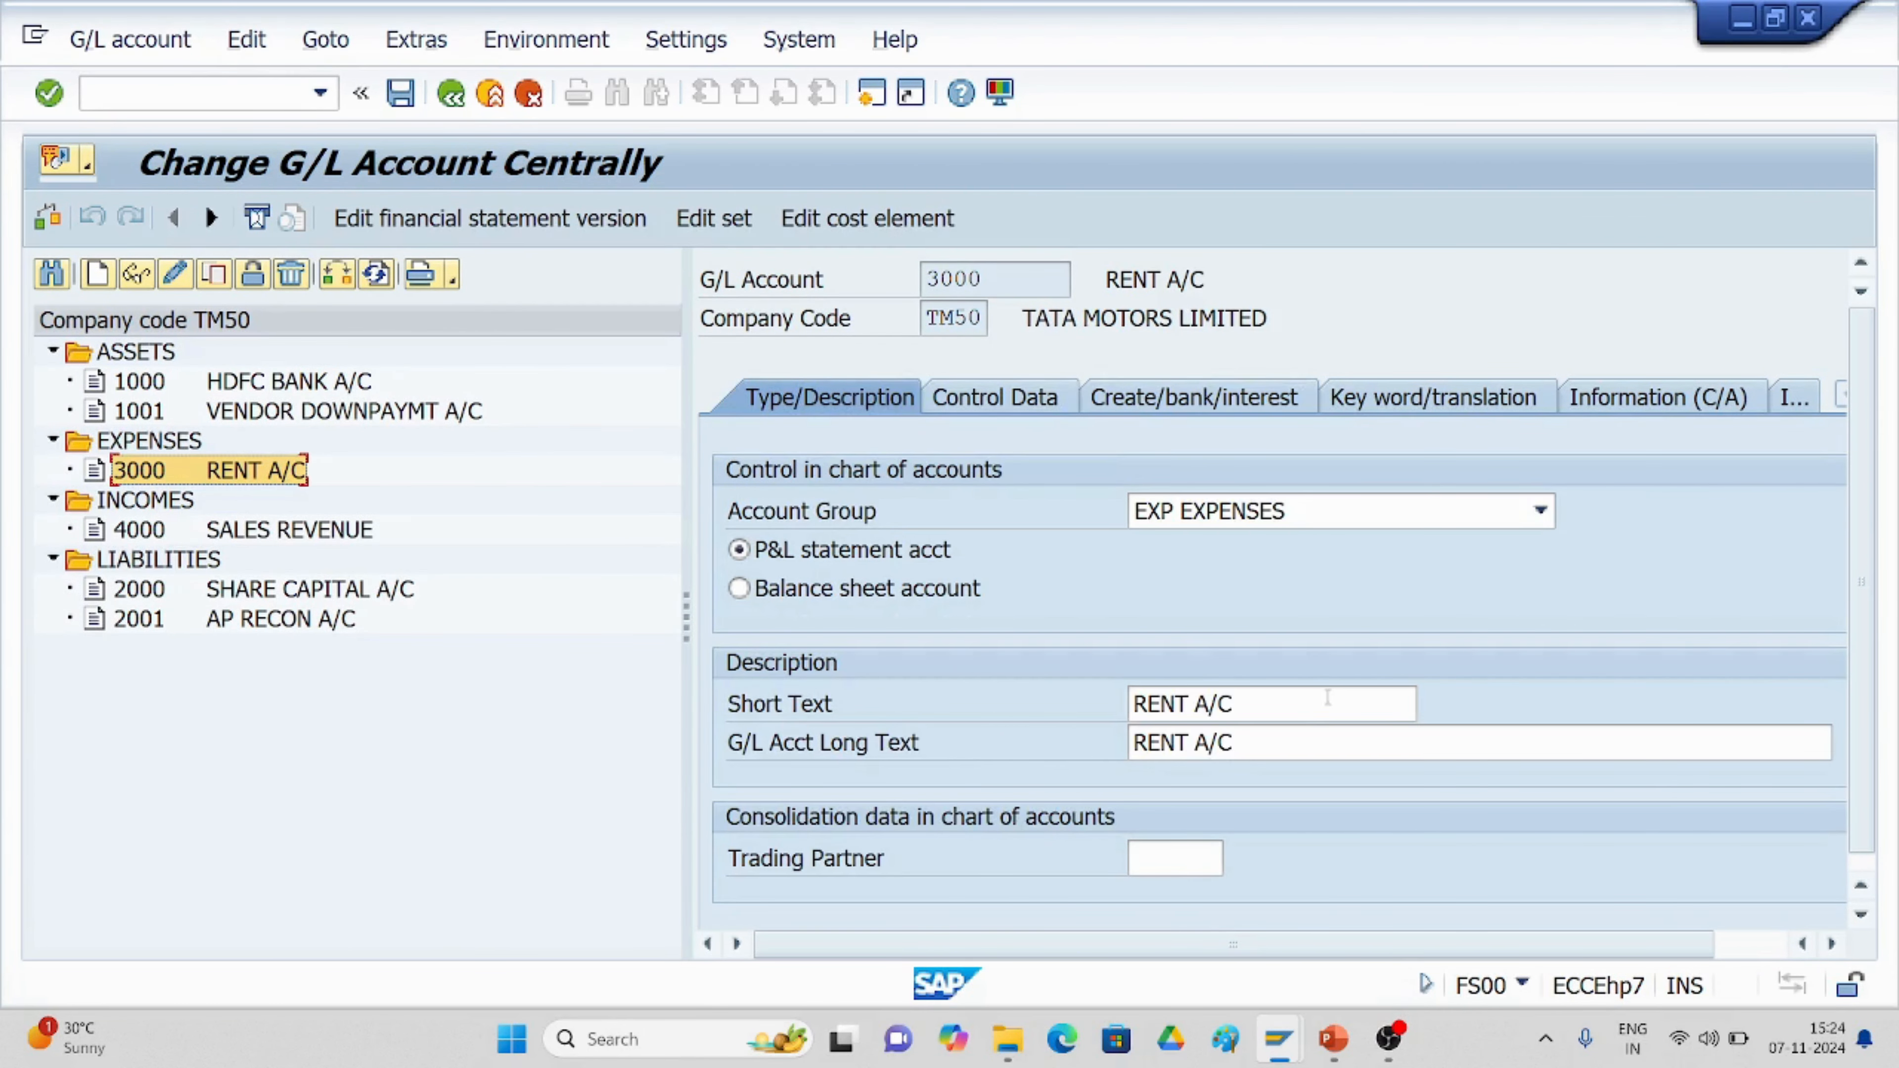
pyautogui.click(1542, 515)
pyautogui.click(1327, 580)
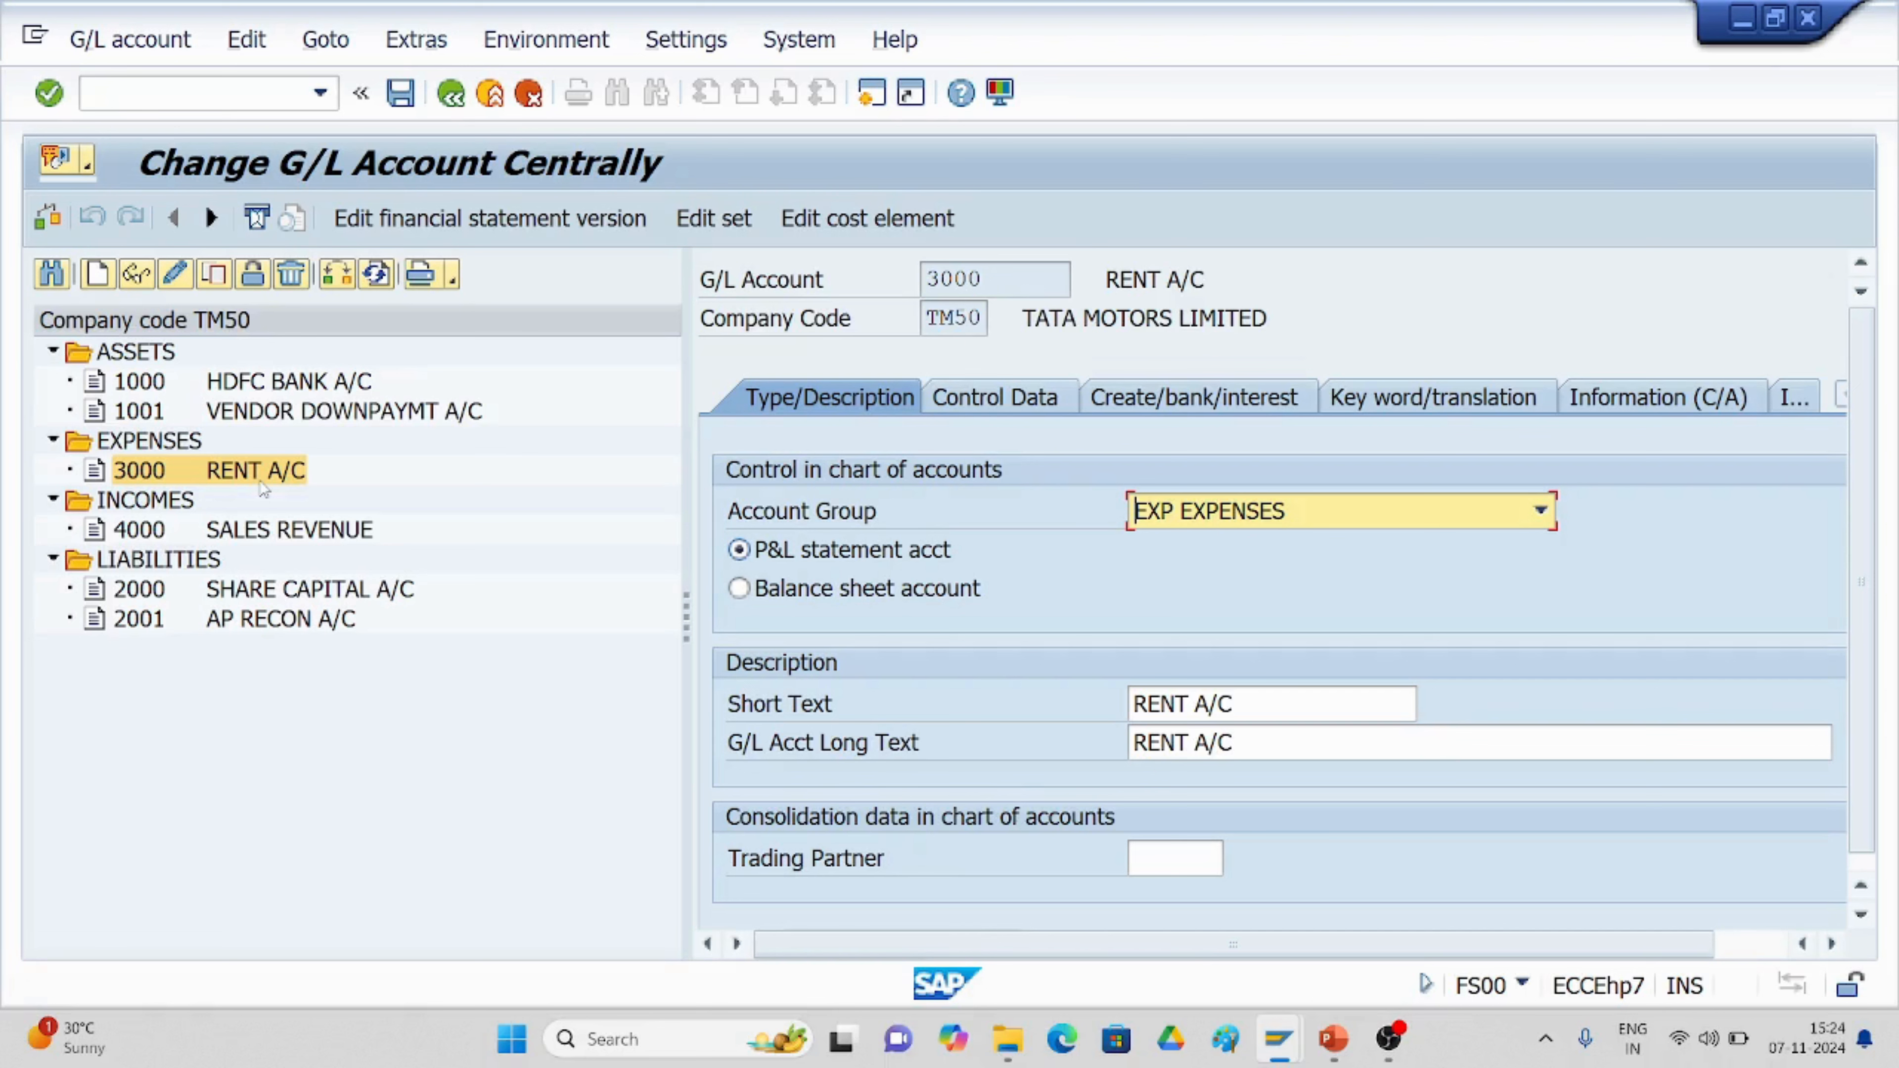
pyautogui.click(166, 533)
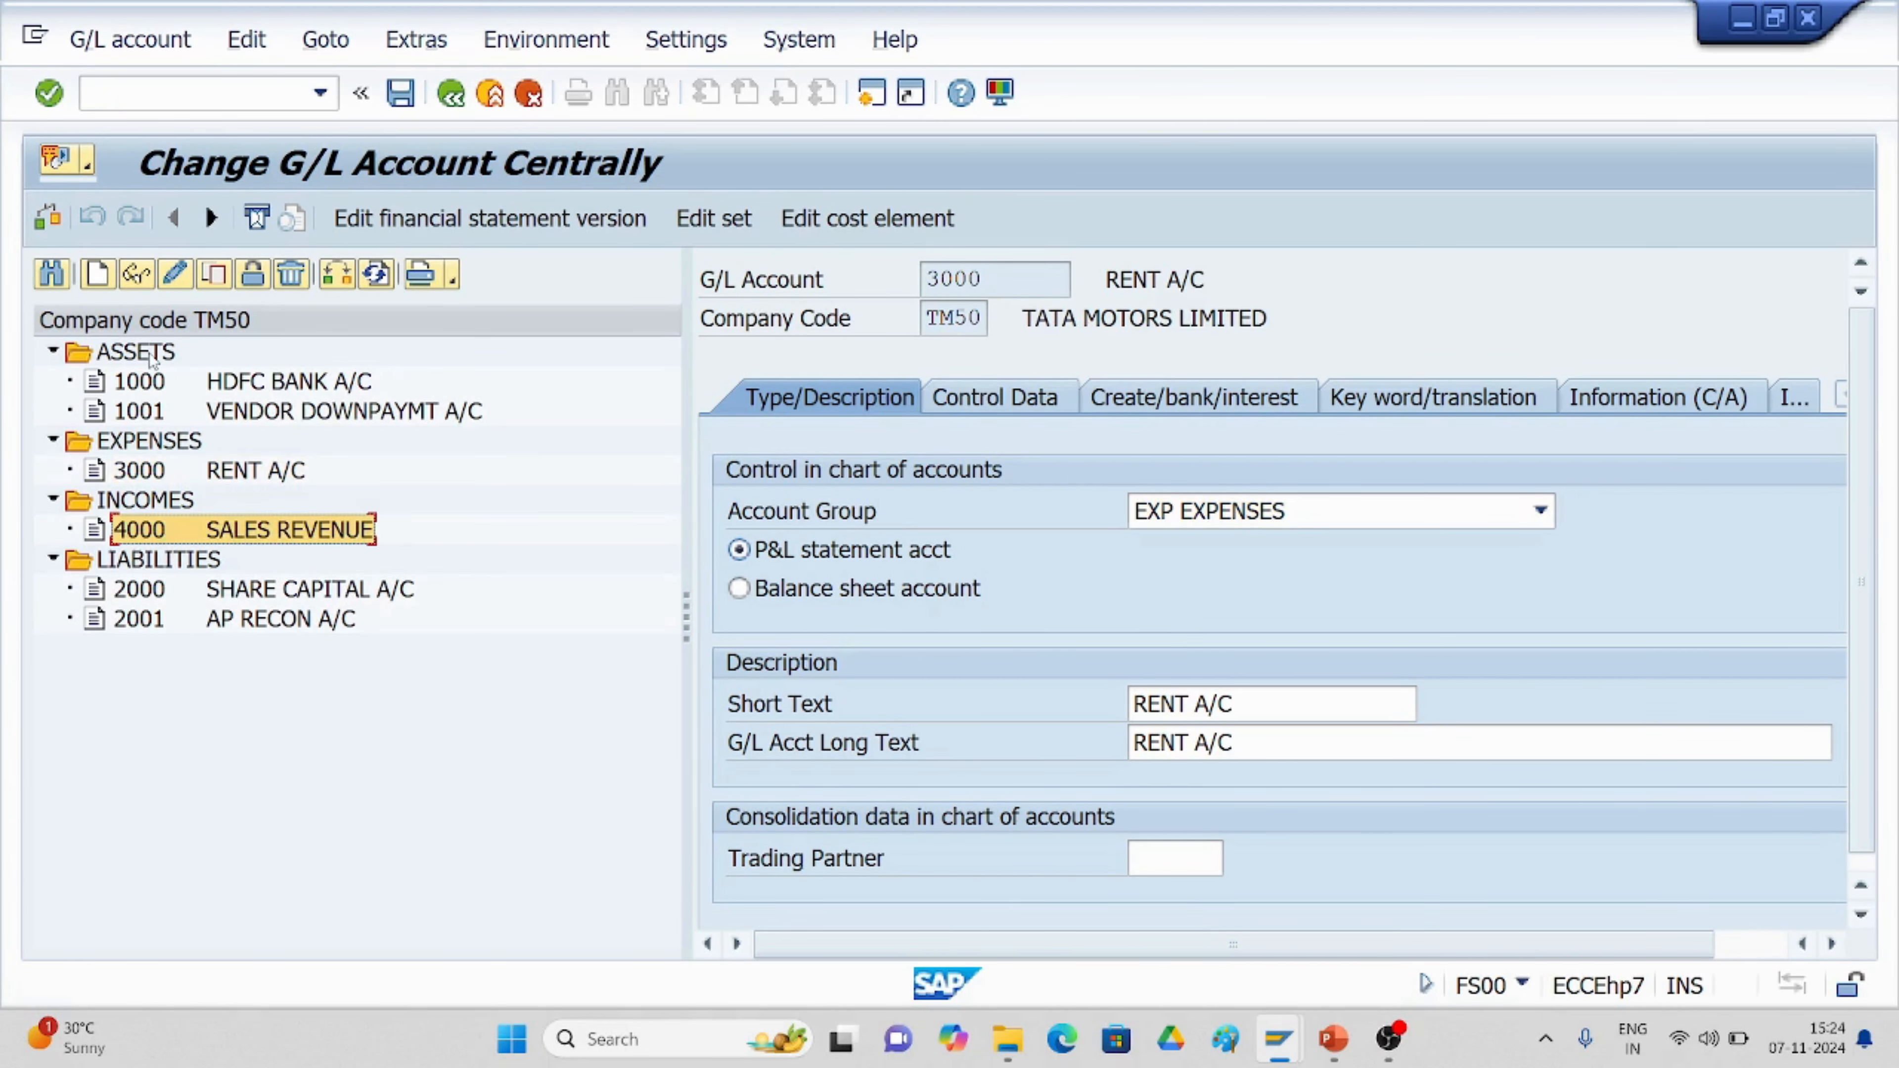
pyautogui.click(171, 277)
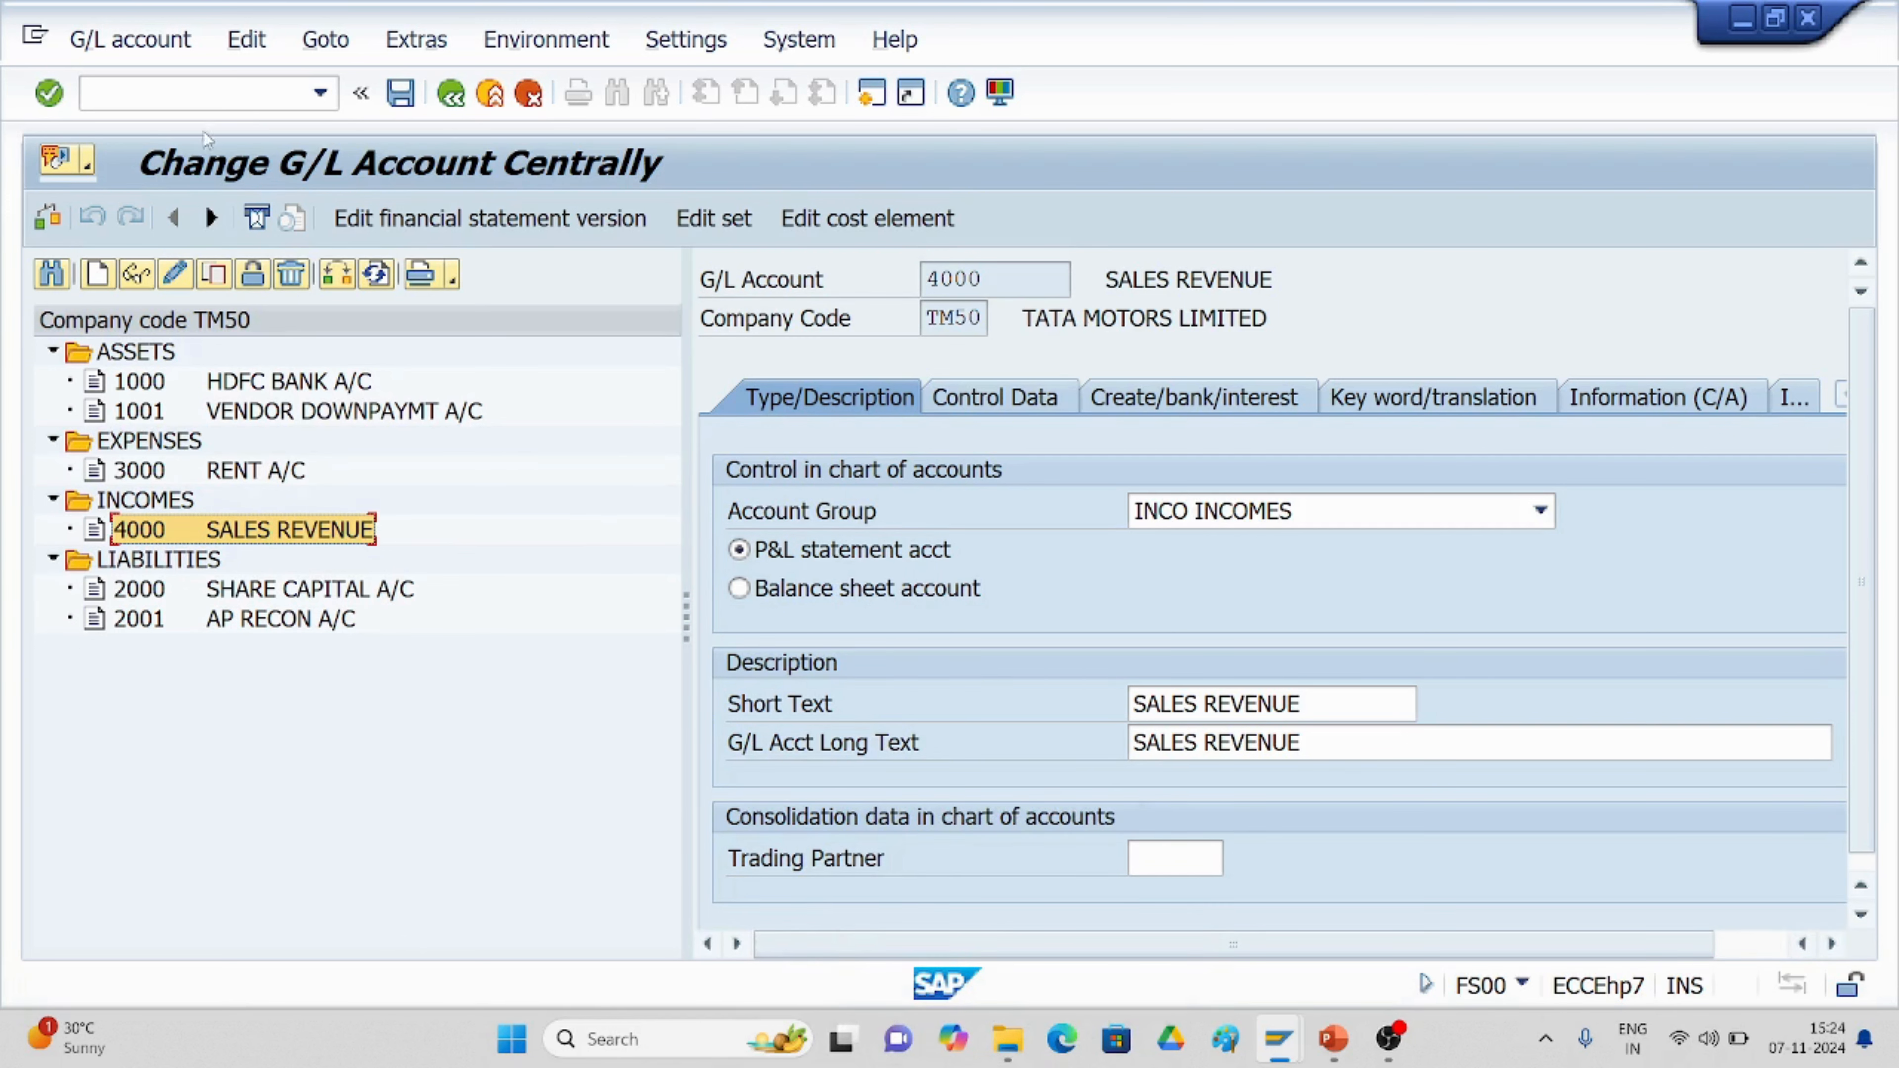
# Start G/L document entry with transaction FB50 and set the document date to 07.11.2024.
pyautogui.click(208, 98)
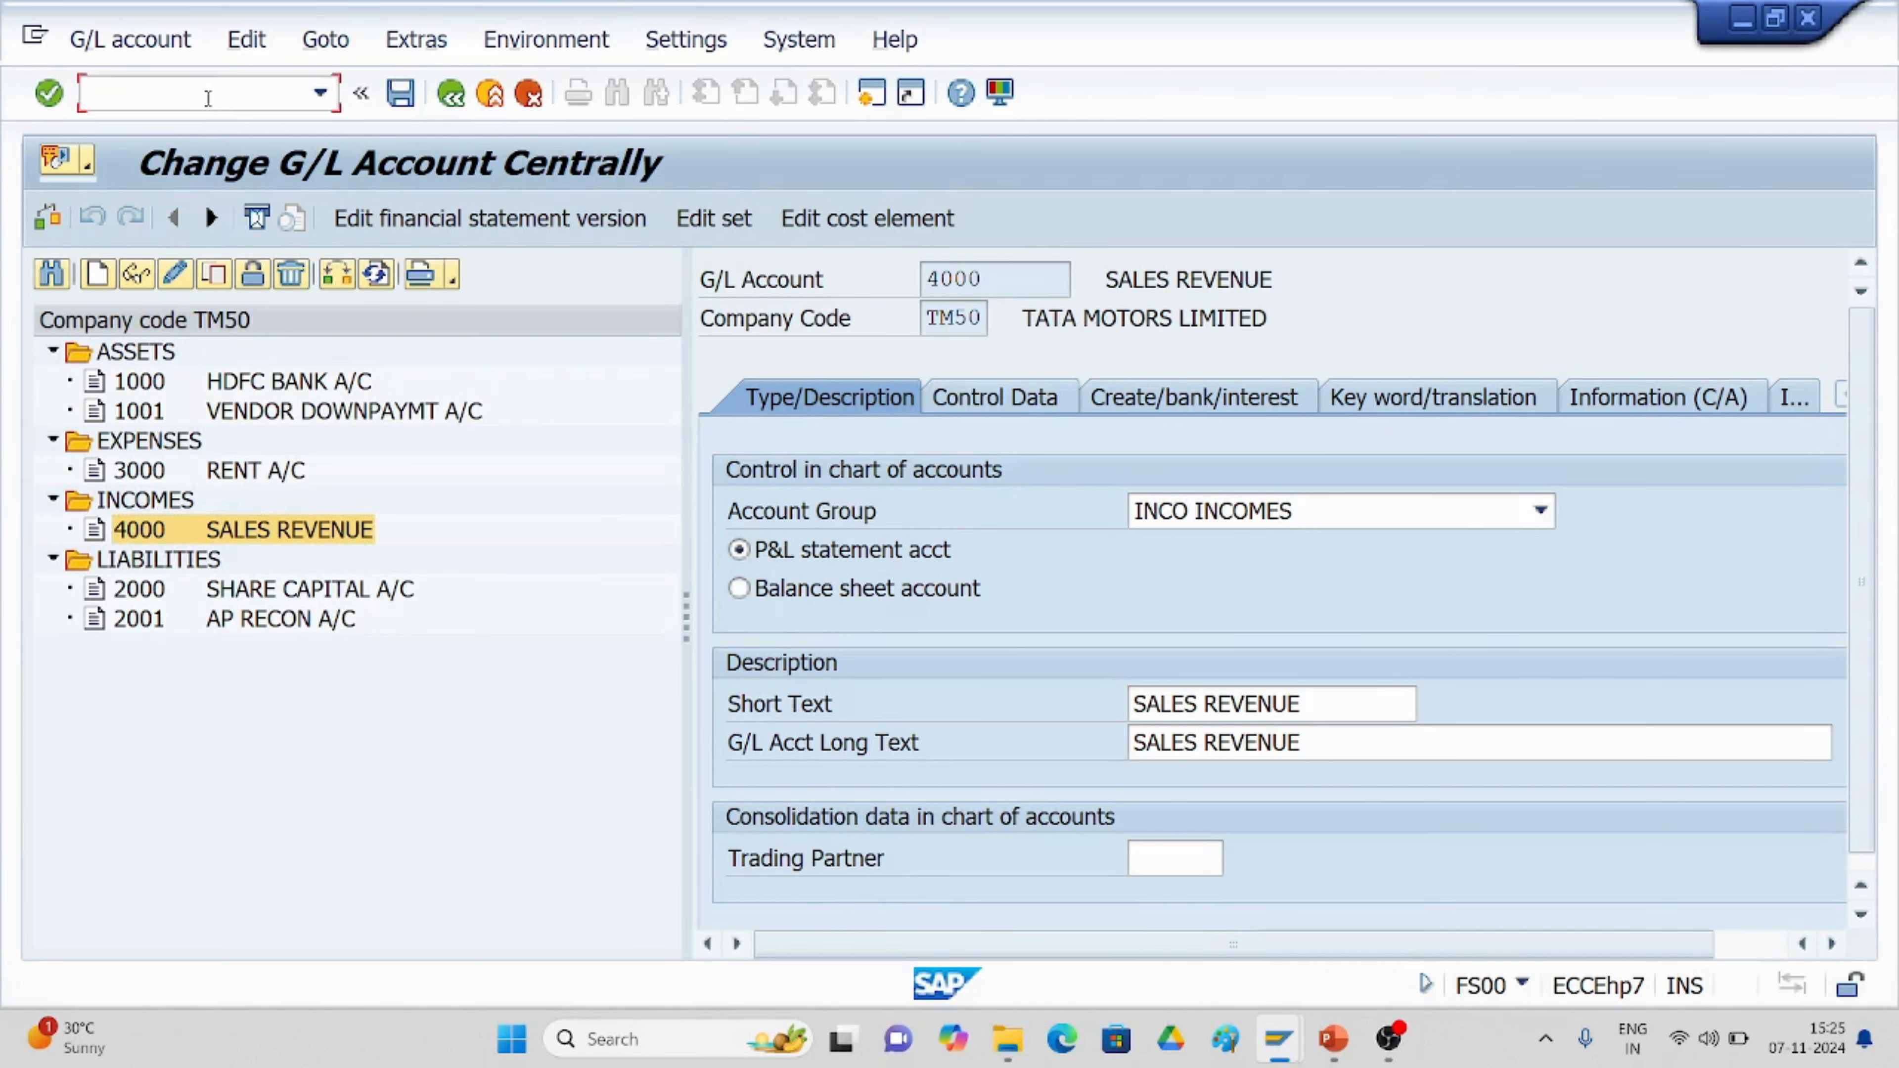
pyautogui.write('/nfb50')
pyautogui.press('Return')
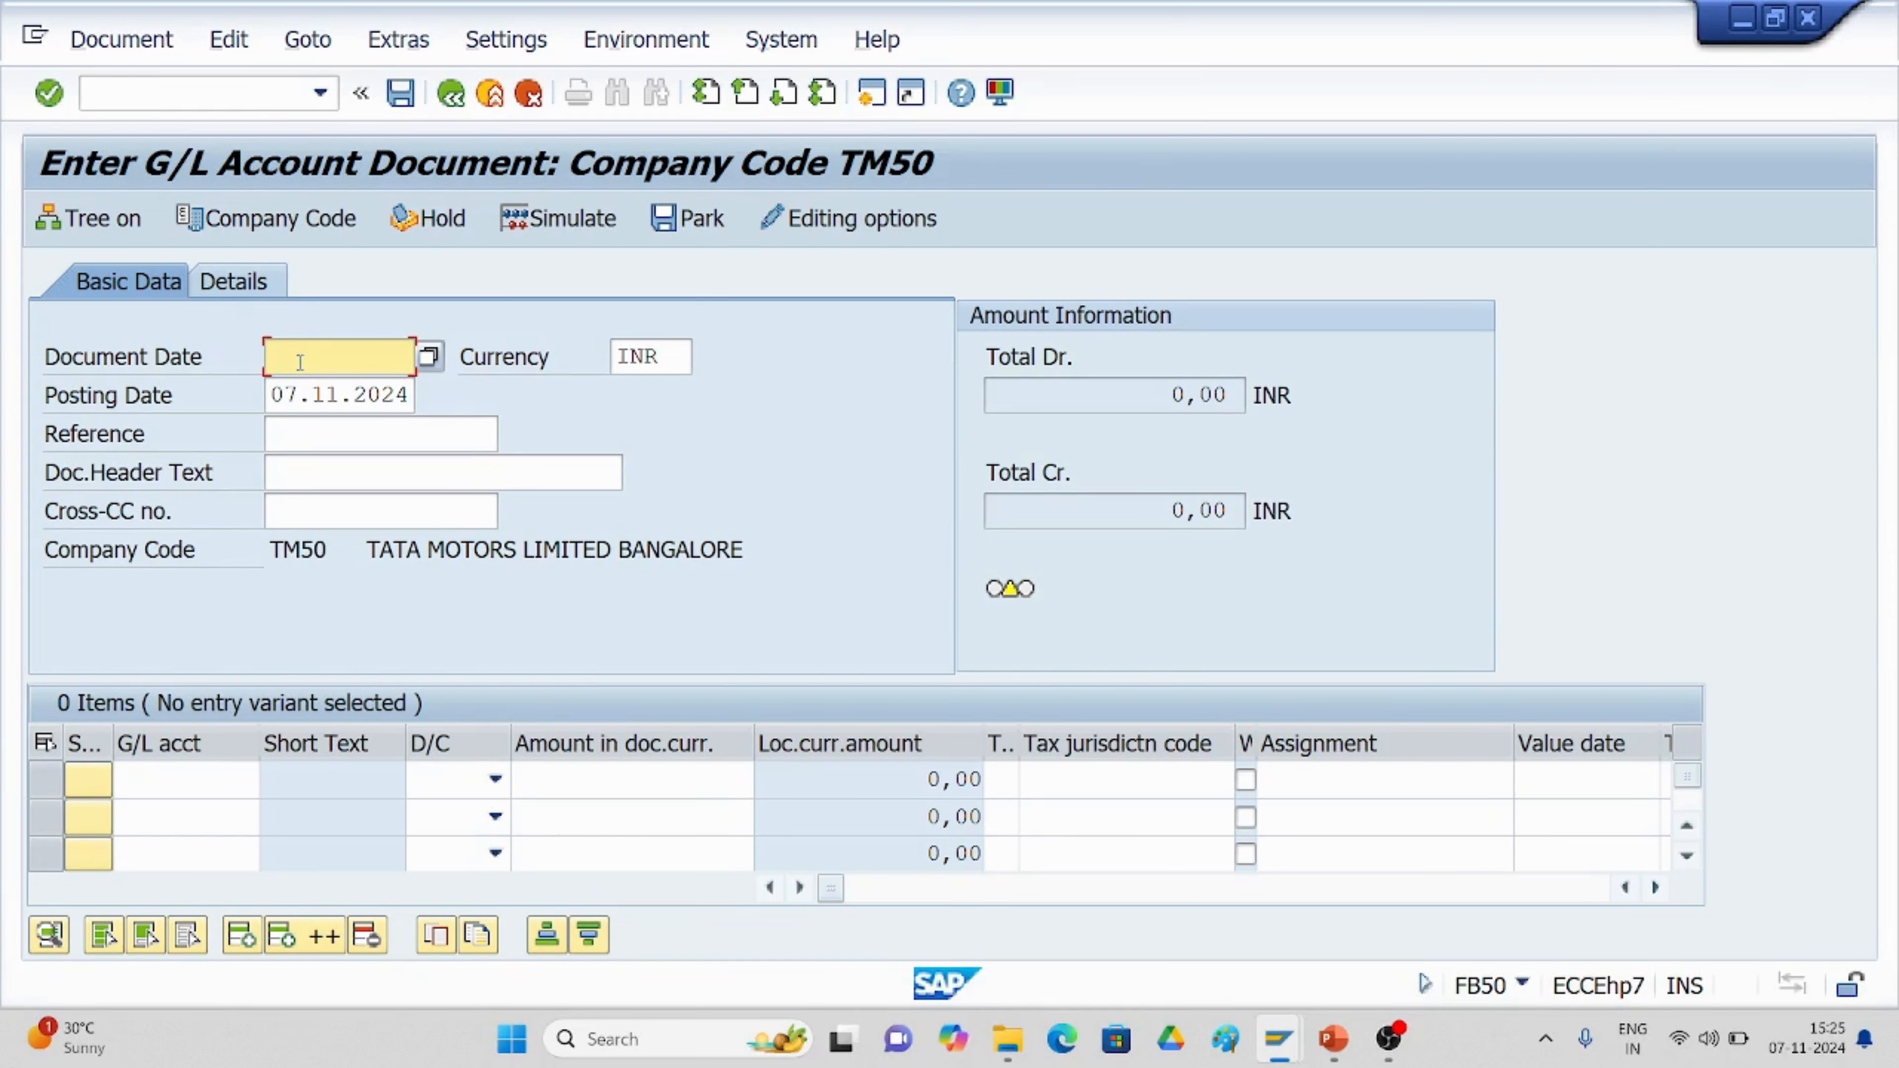
pyautogui.write('0')
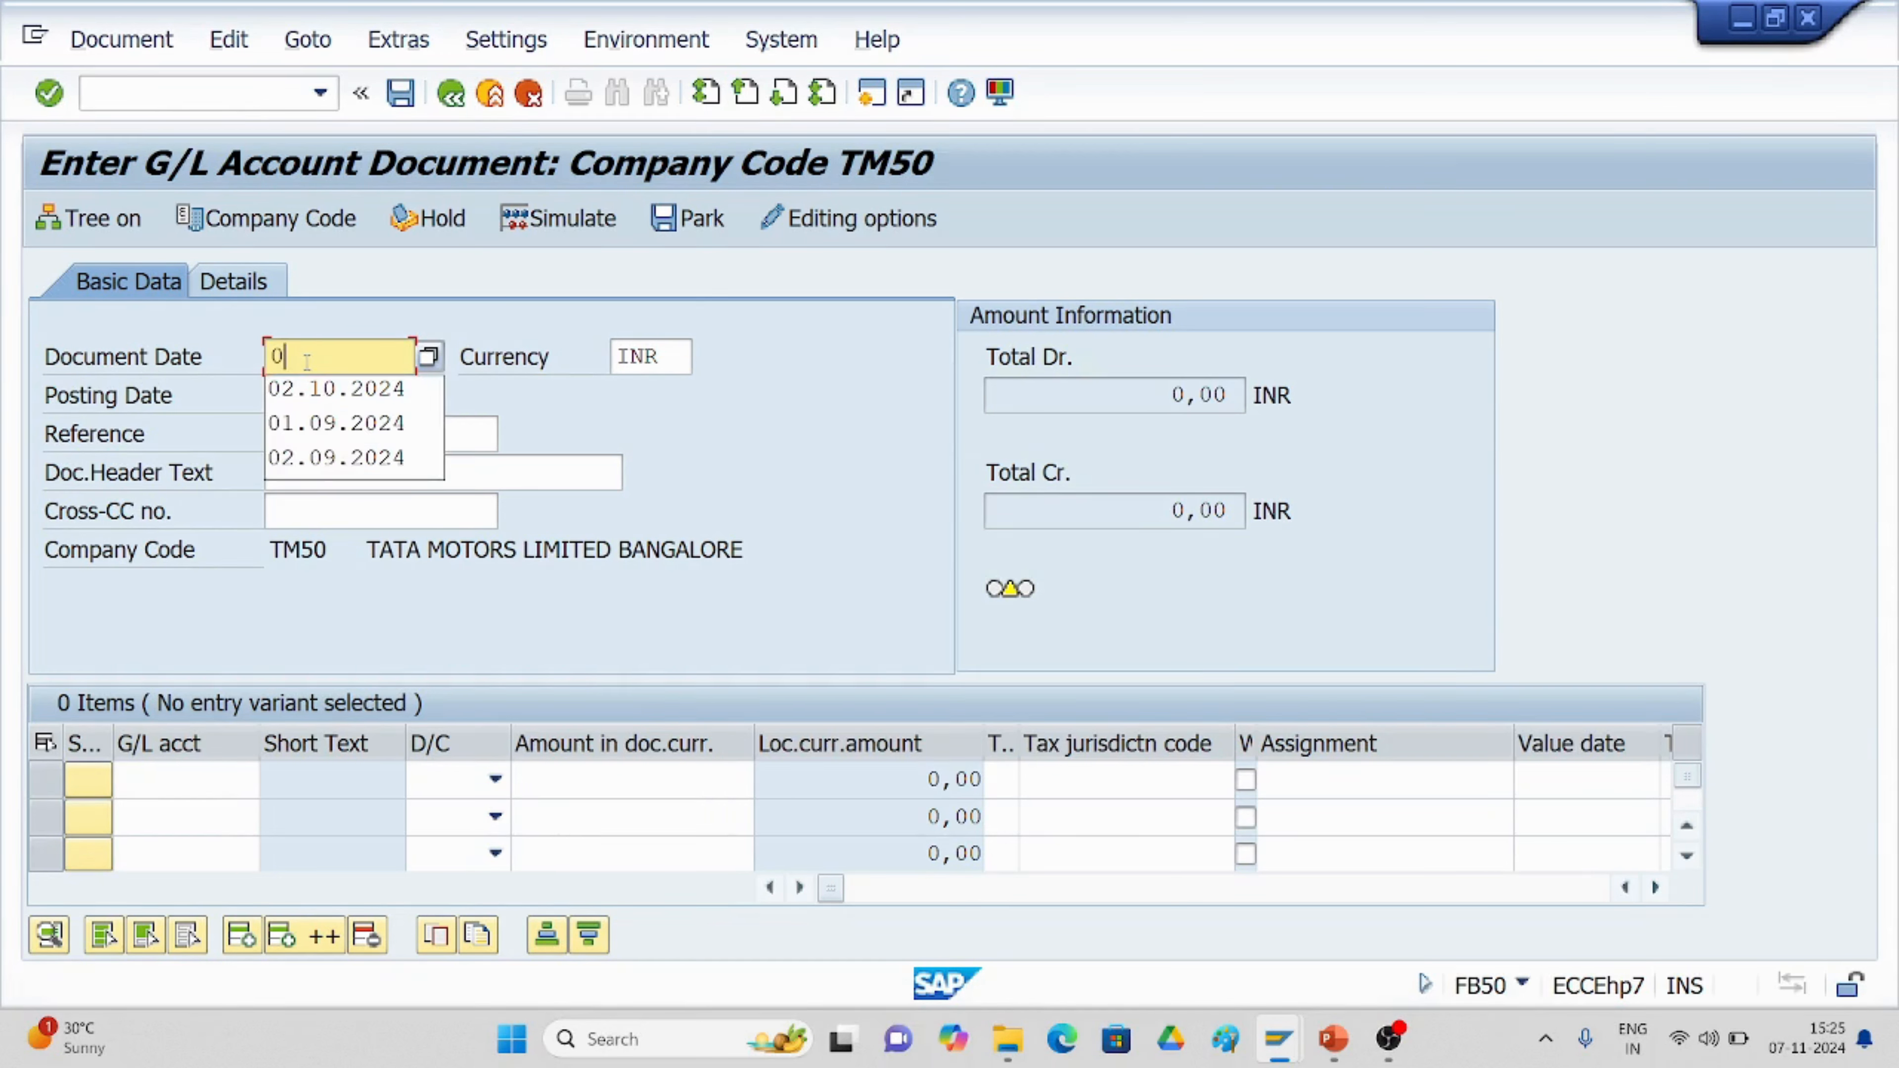
pyautogui.write('7.11.2024')
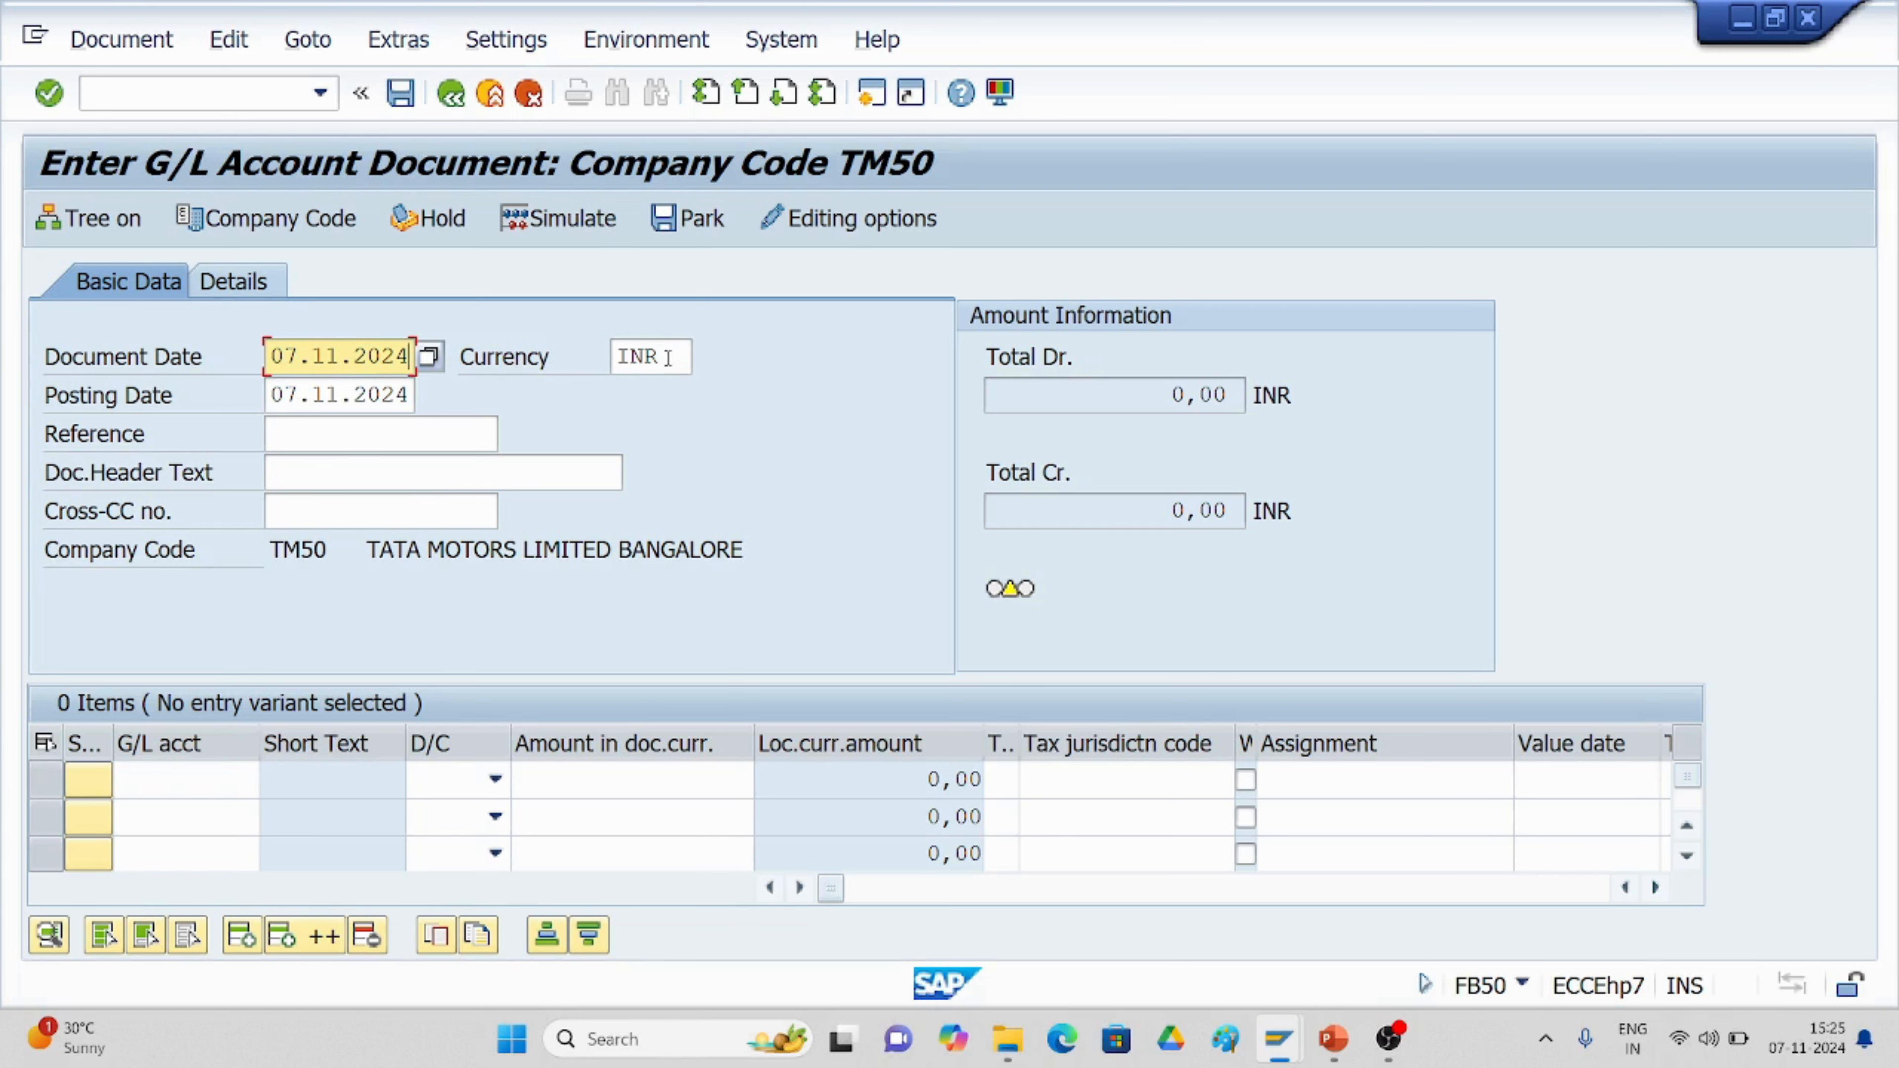
# Enter the first line item as a debit of 5000 to G/L account 3000 RENT A/C, chosen from the TM50 account list.
pyautogui.click(213, 788)
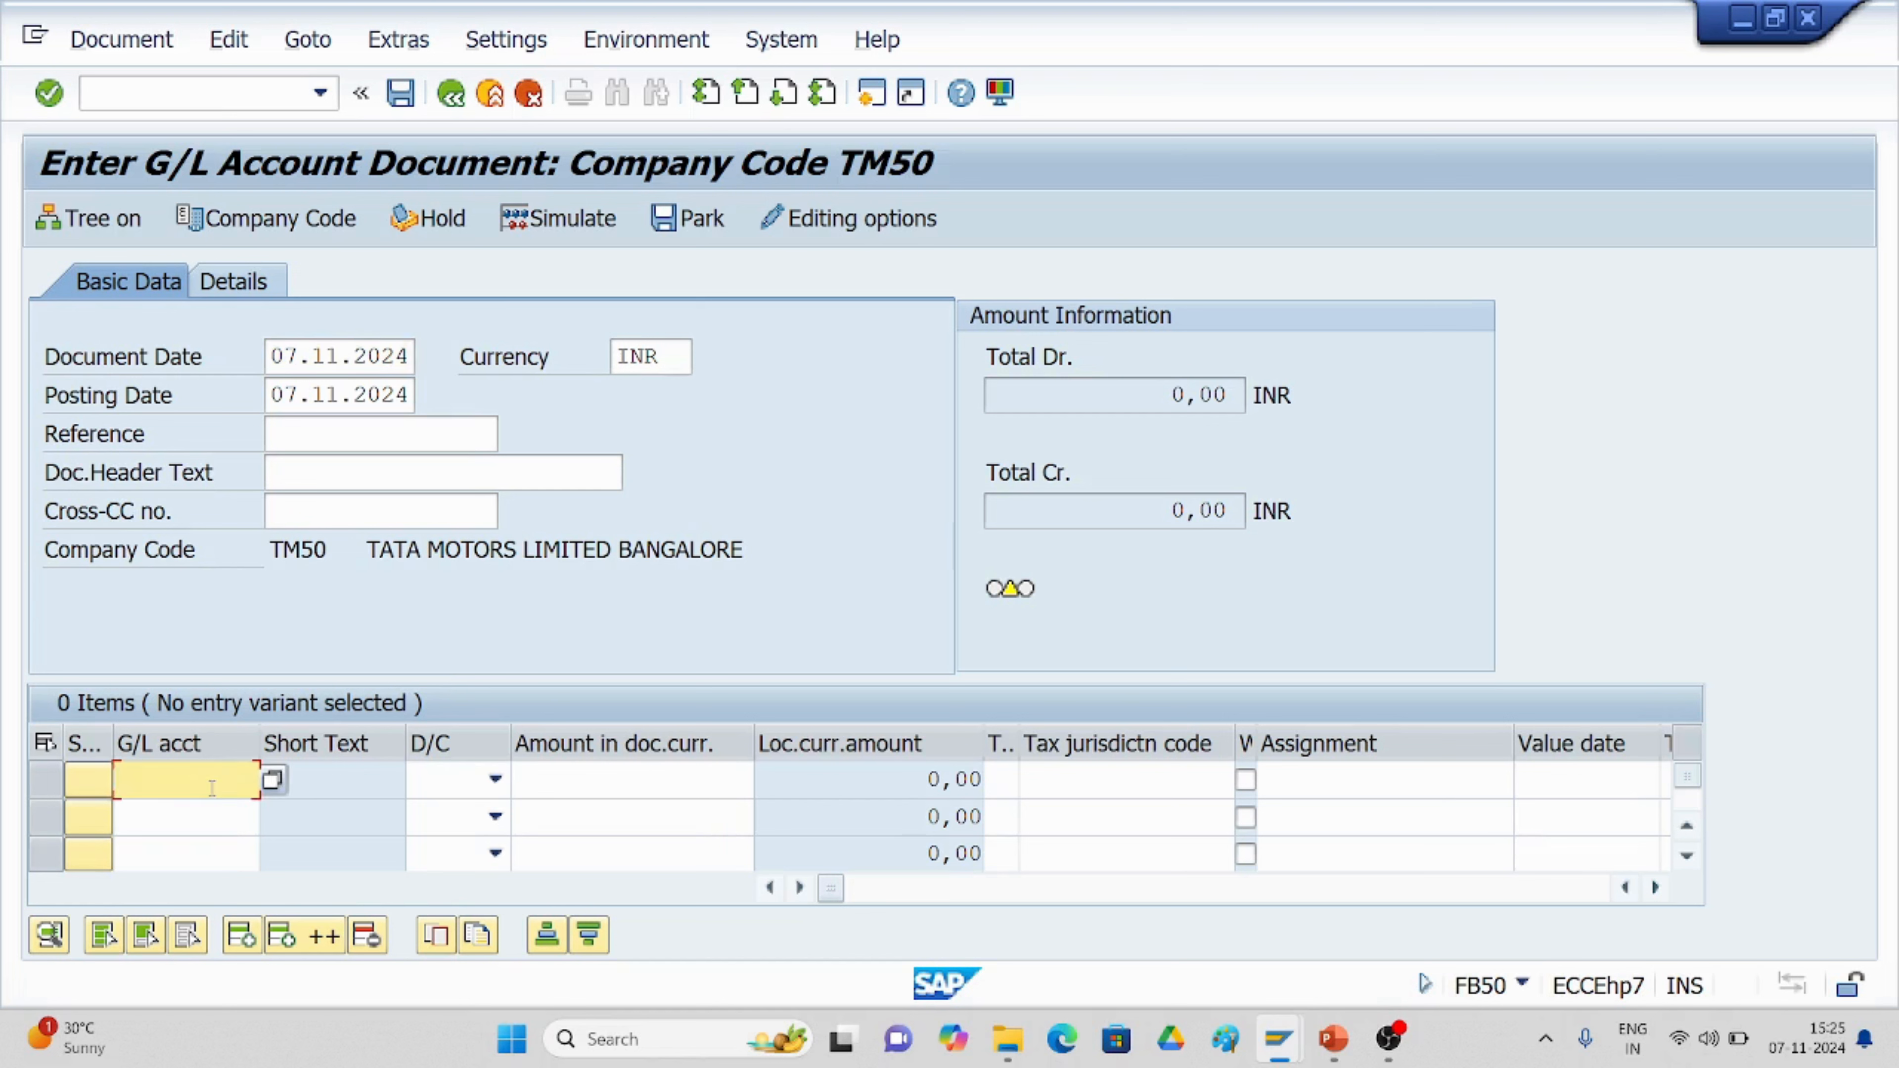
pyautogui.click(273, 780)
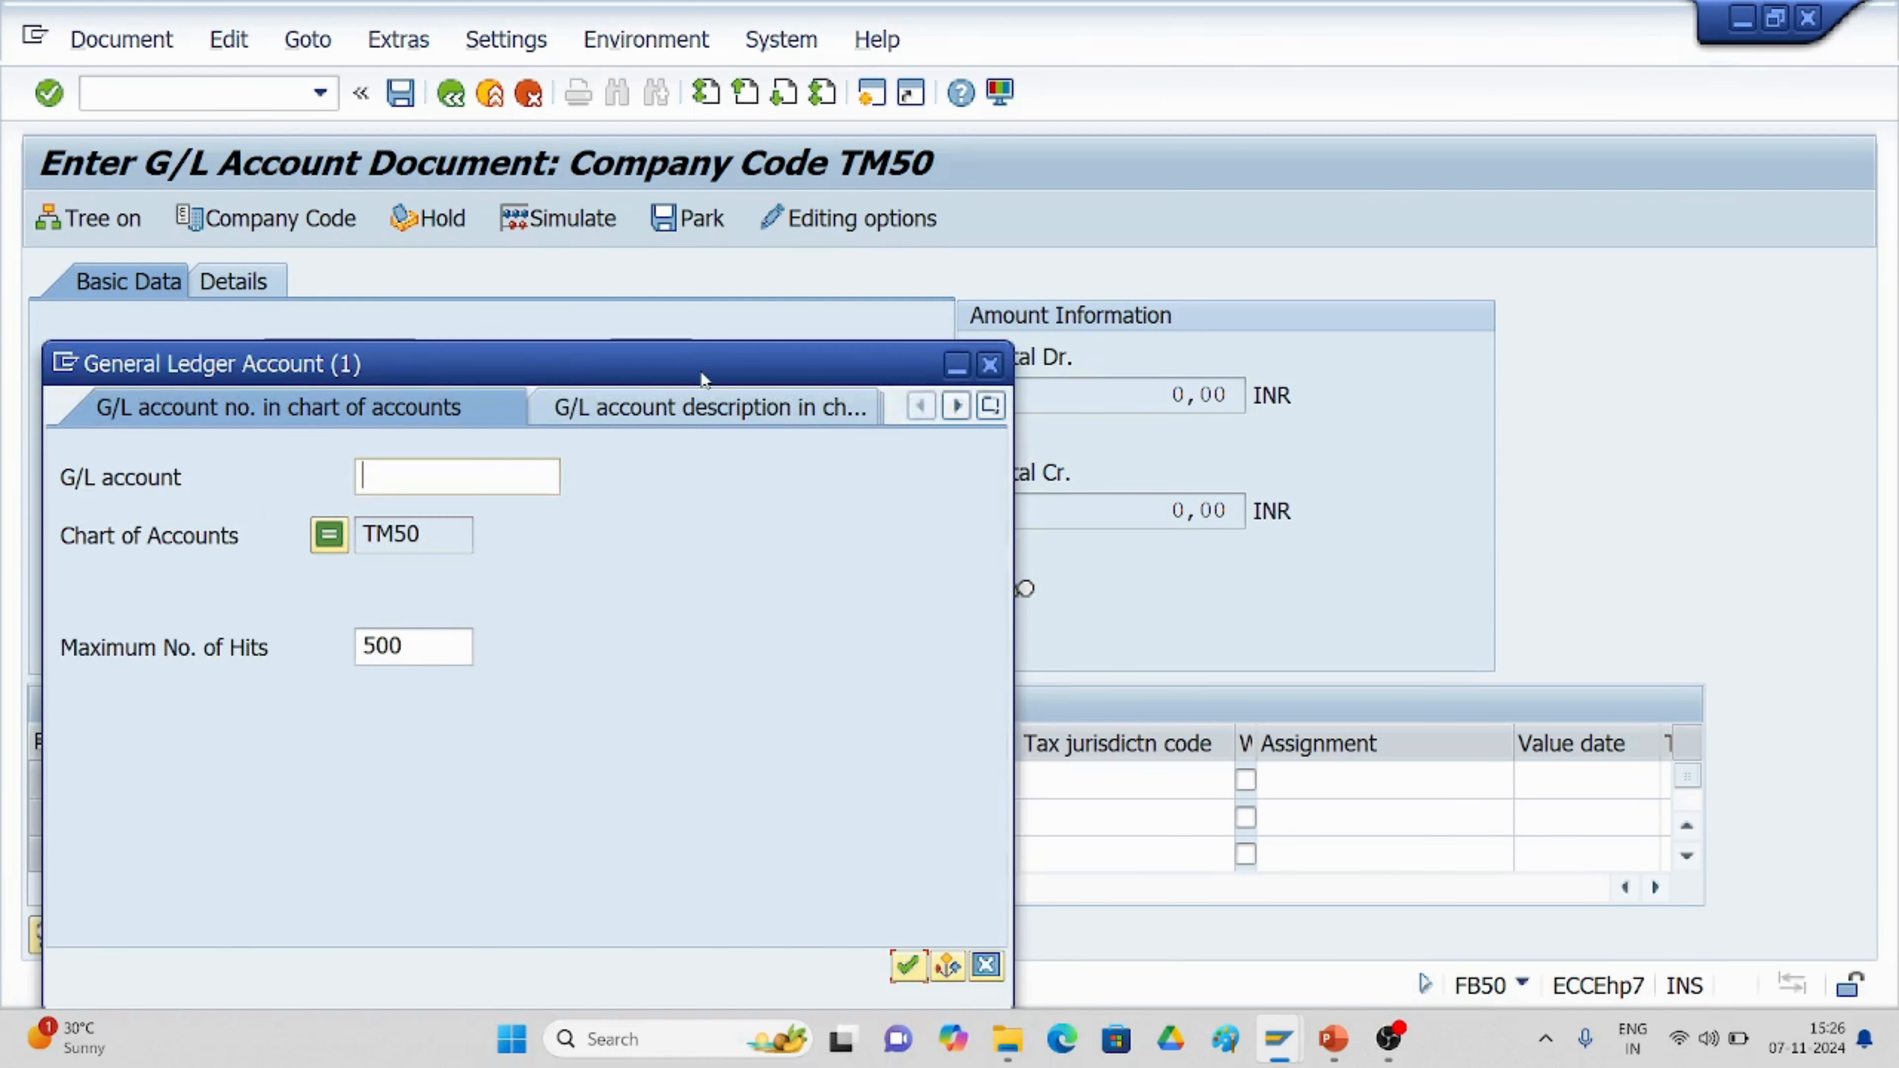
pyautogui.moveTo(701, 371); pyautogui.dragTo(720, 223)
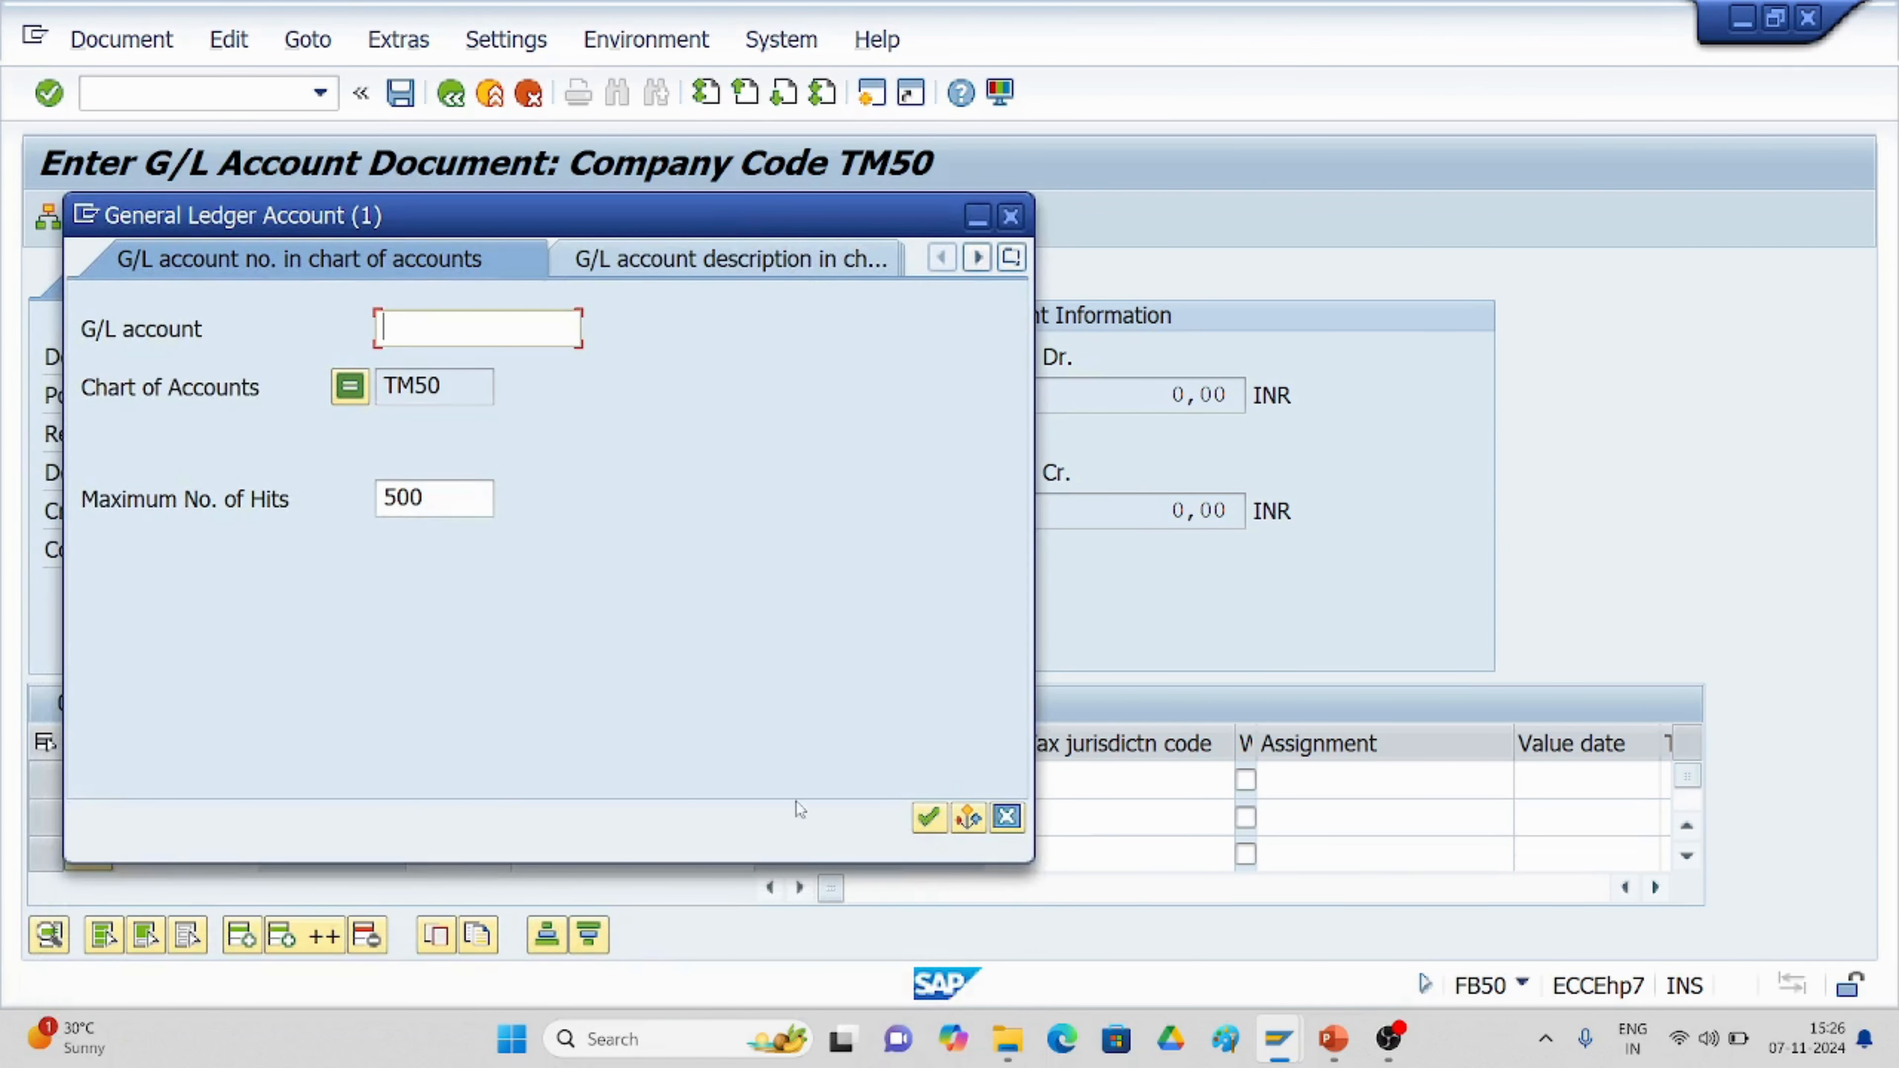
pyautogui.click(920, 817)
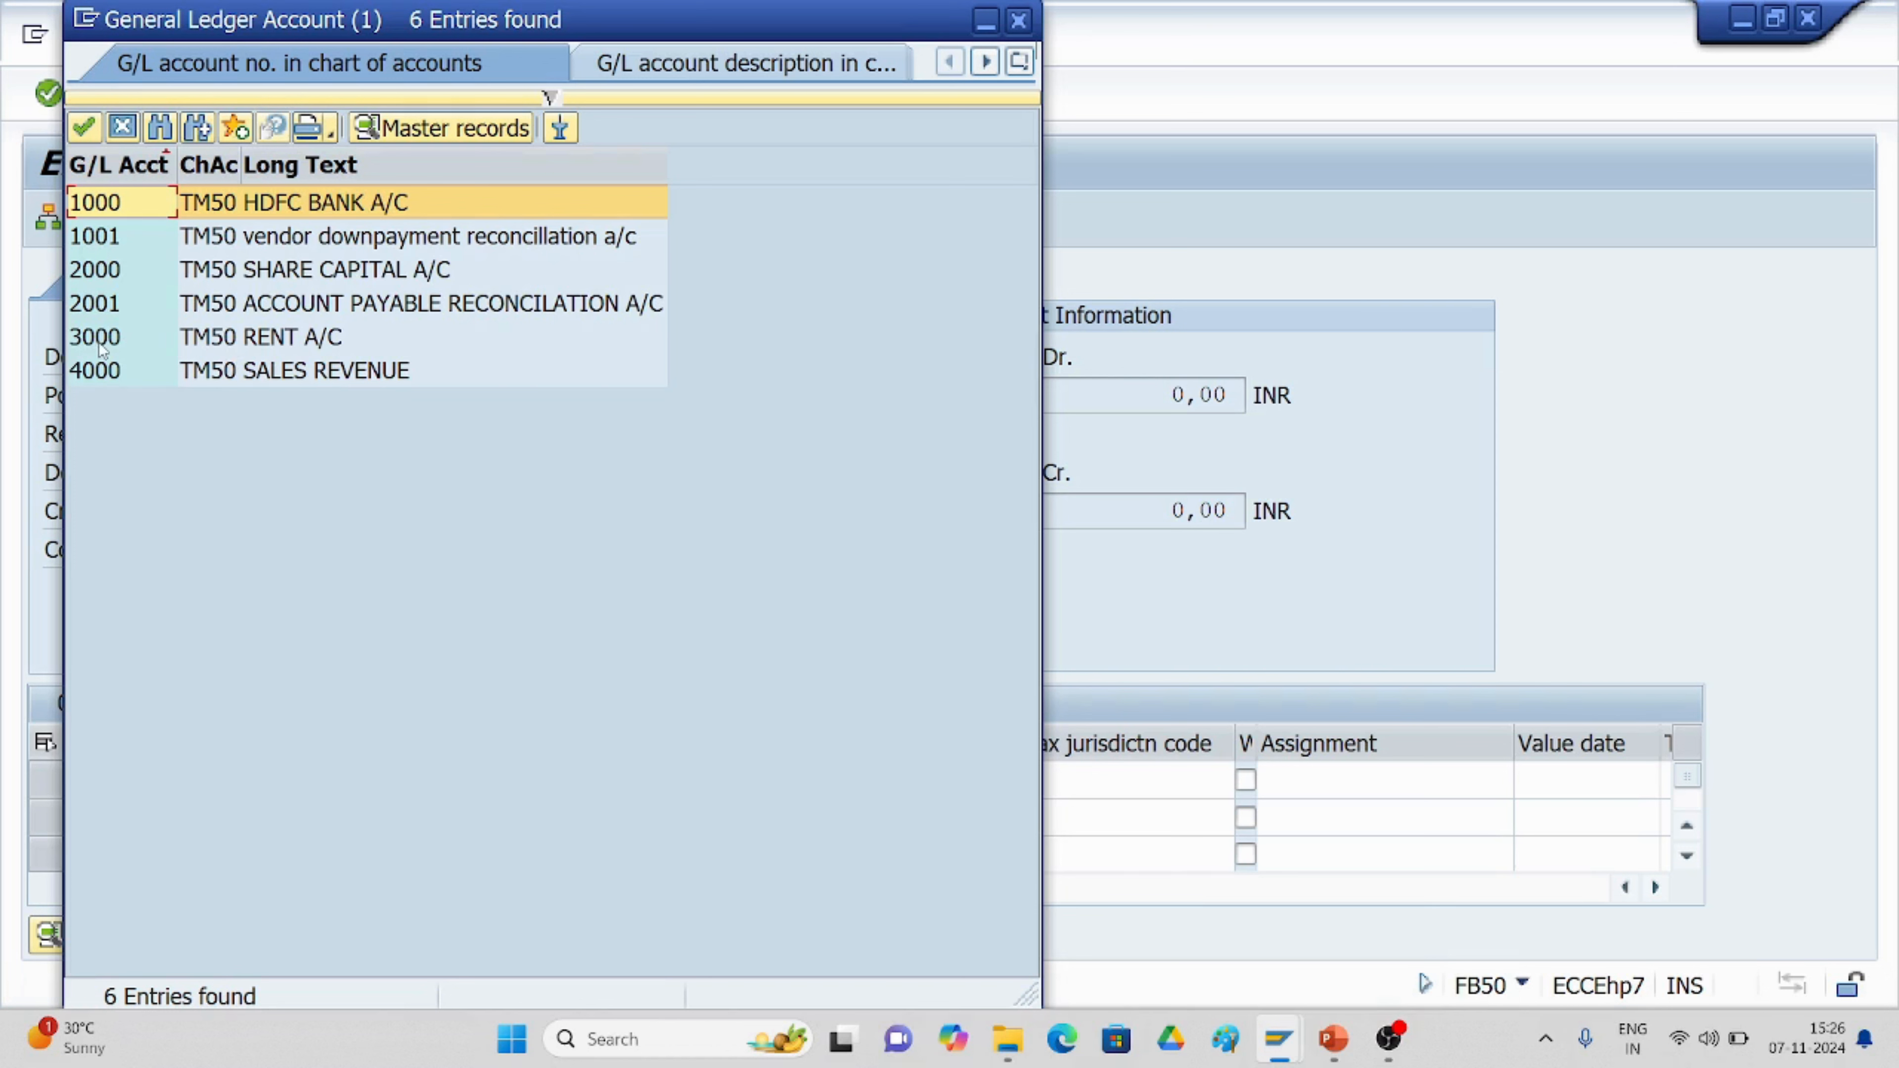
pyautogui.click(236, 349)
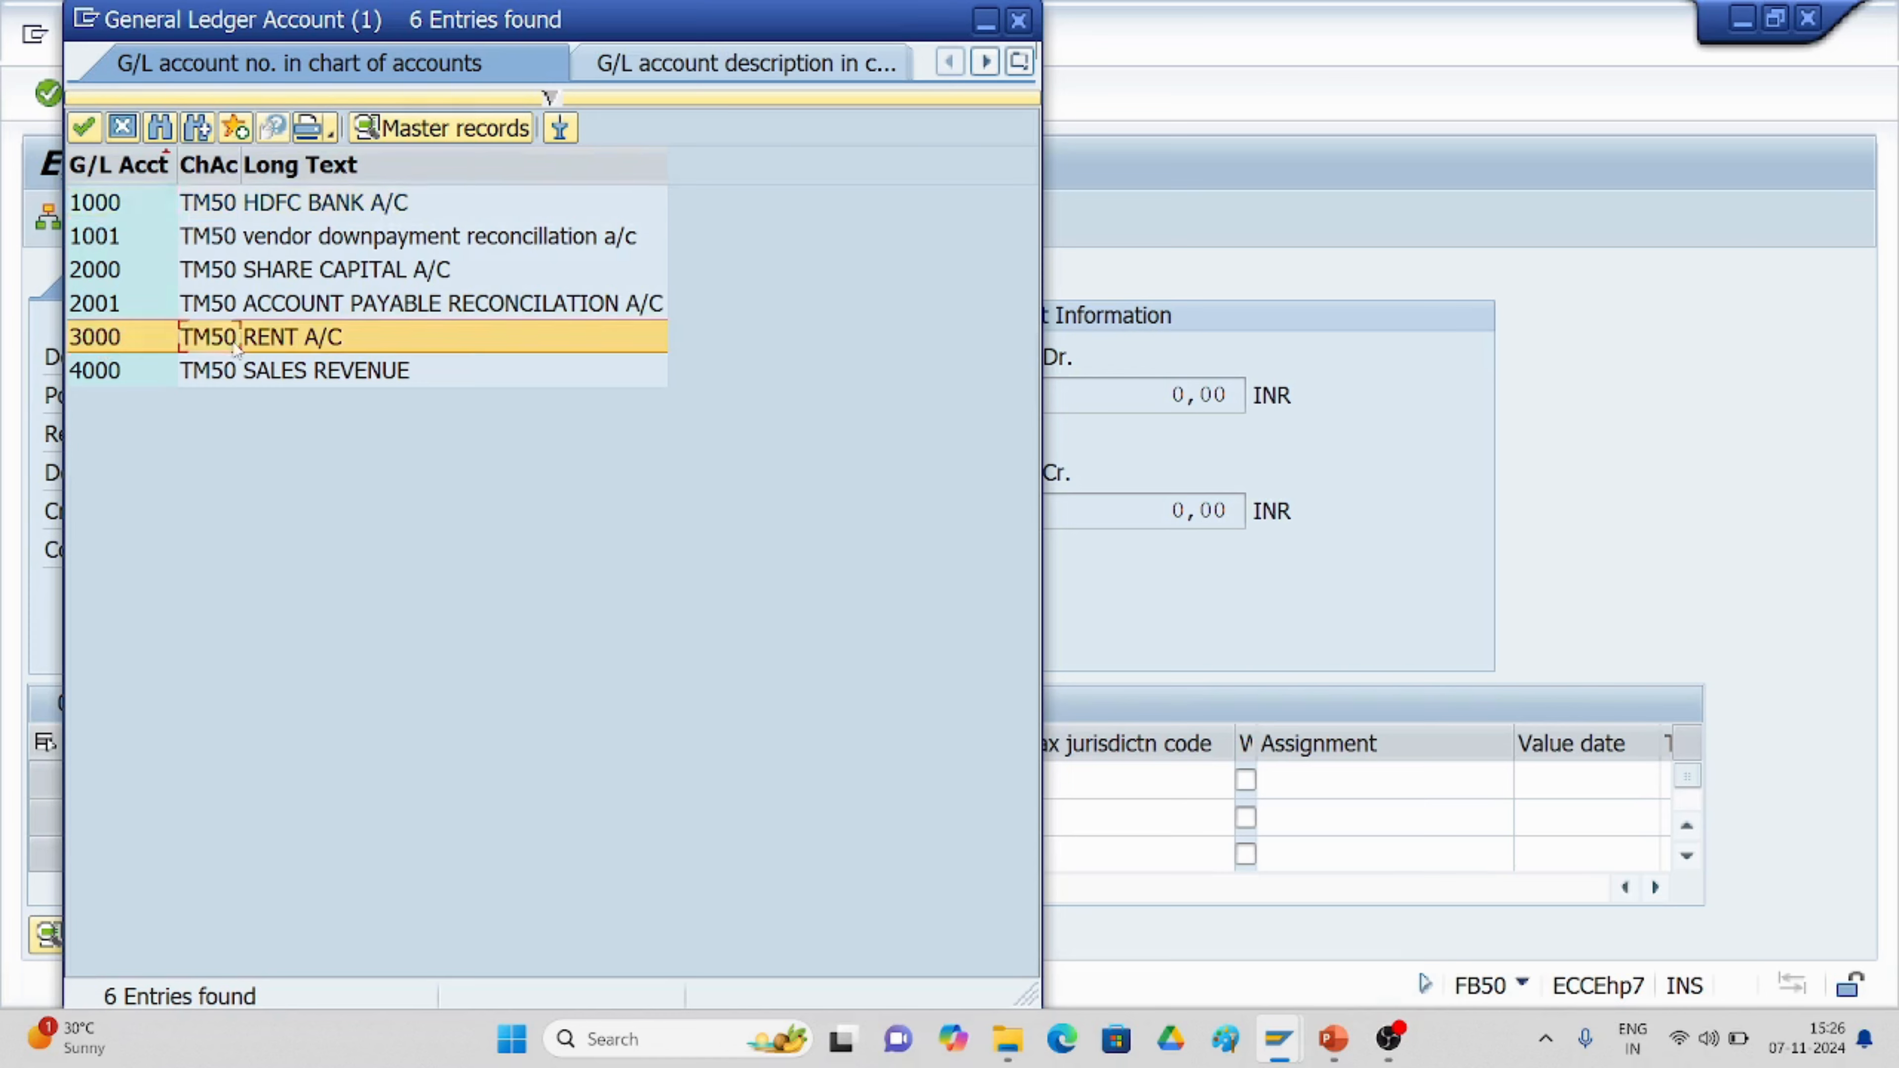
pyautogui.doubleClick(233, 344)
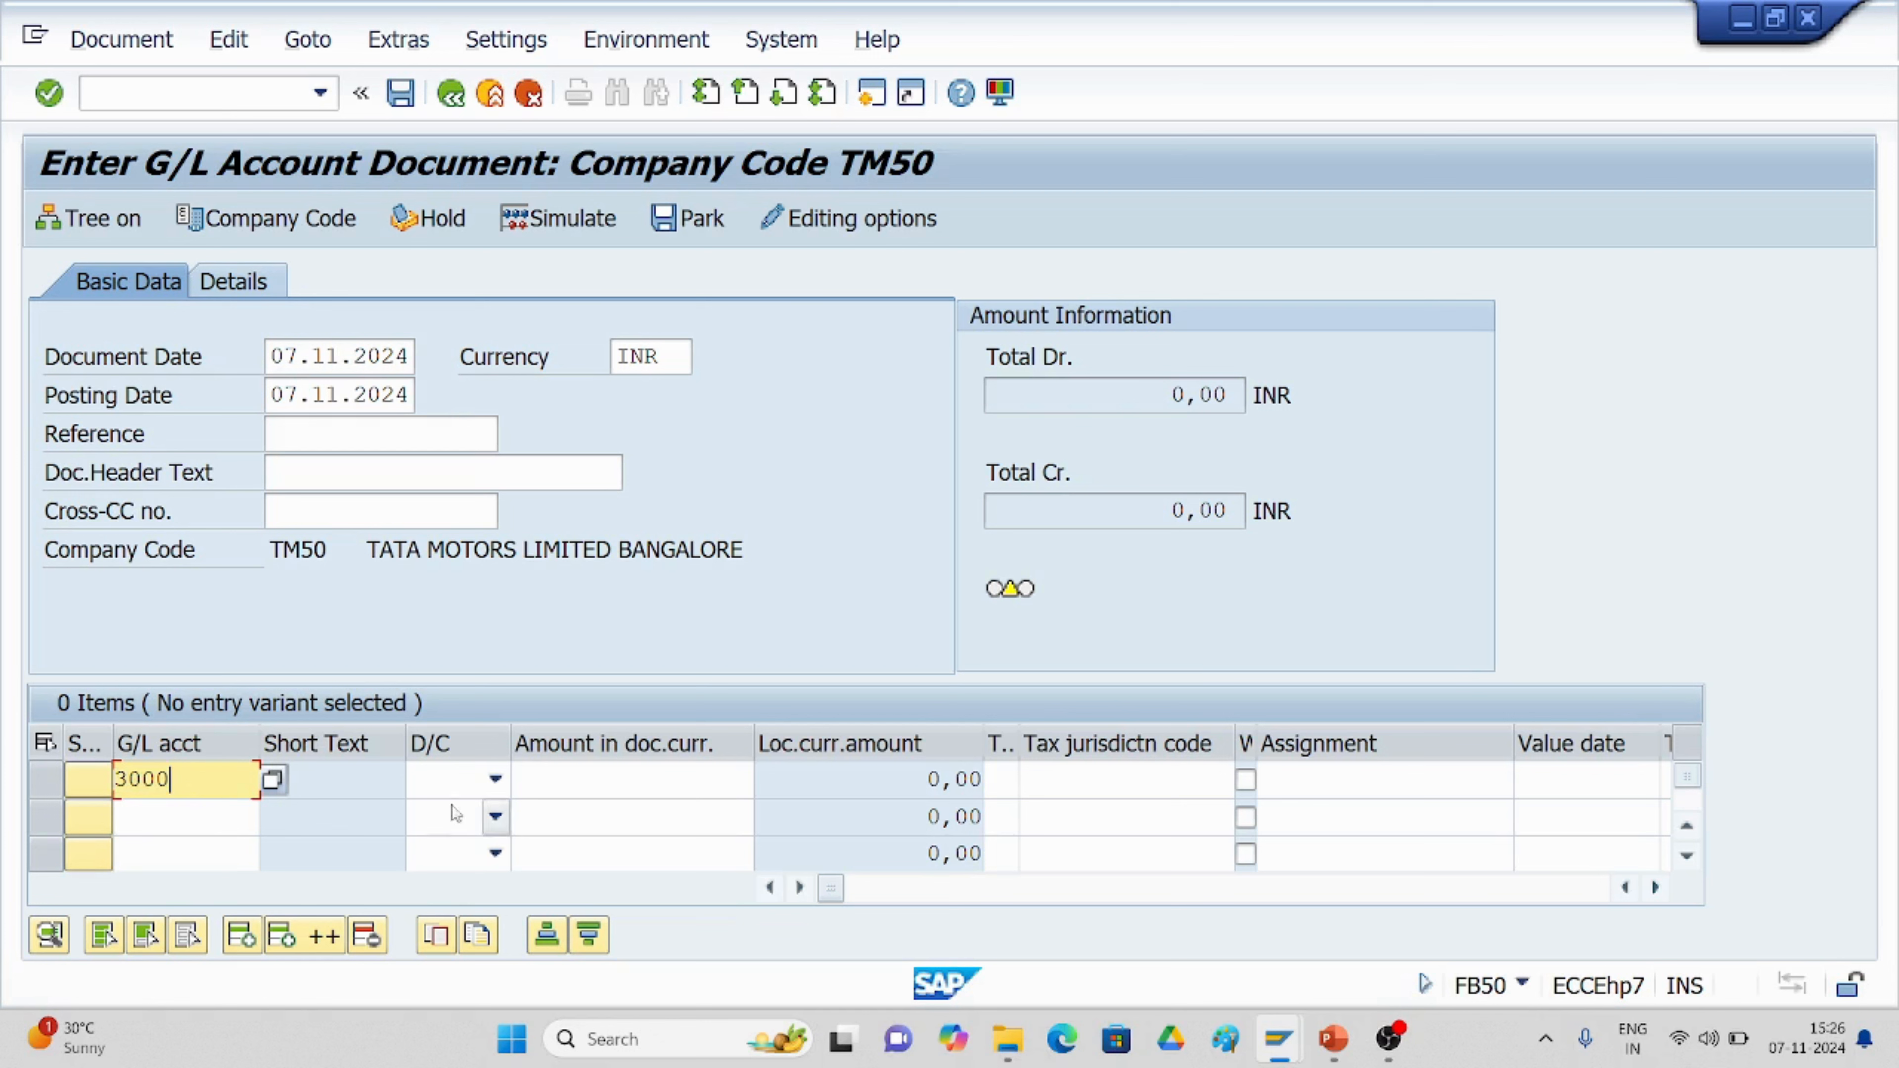
pyautogui.click(495, 779)
pyautogui.click(464, 850)
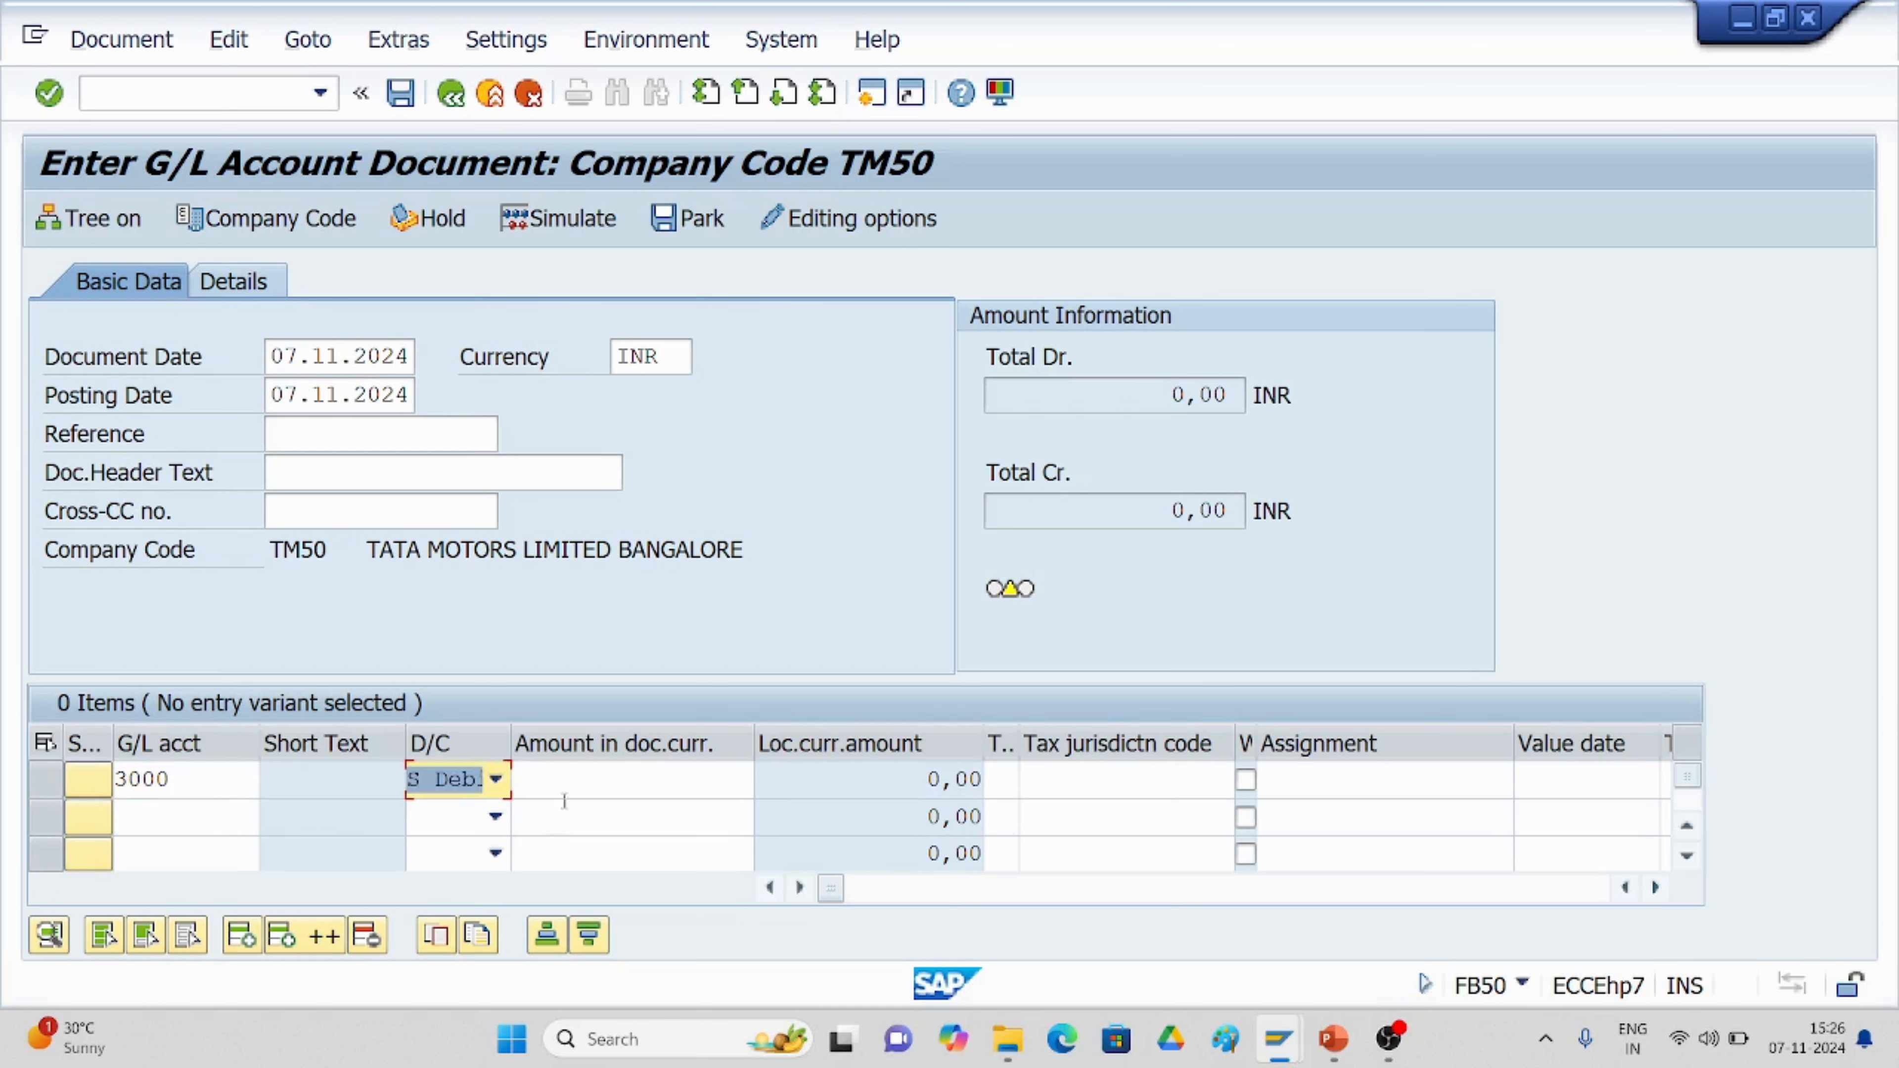
pyautogui.click(566, 781)
pyautogui.write('5000')
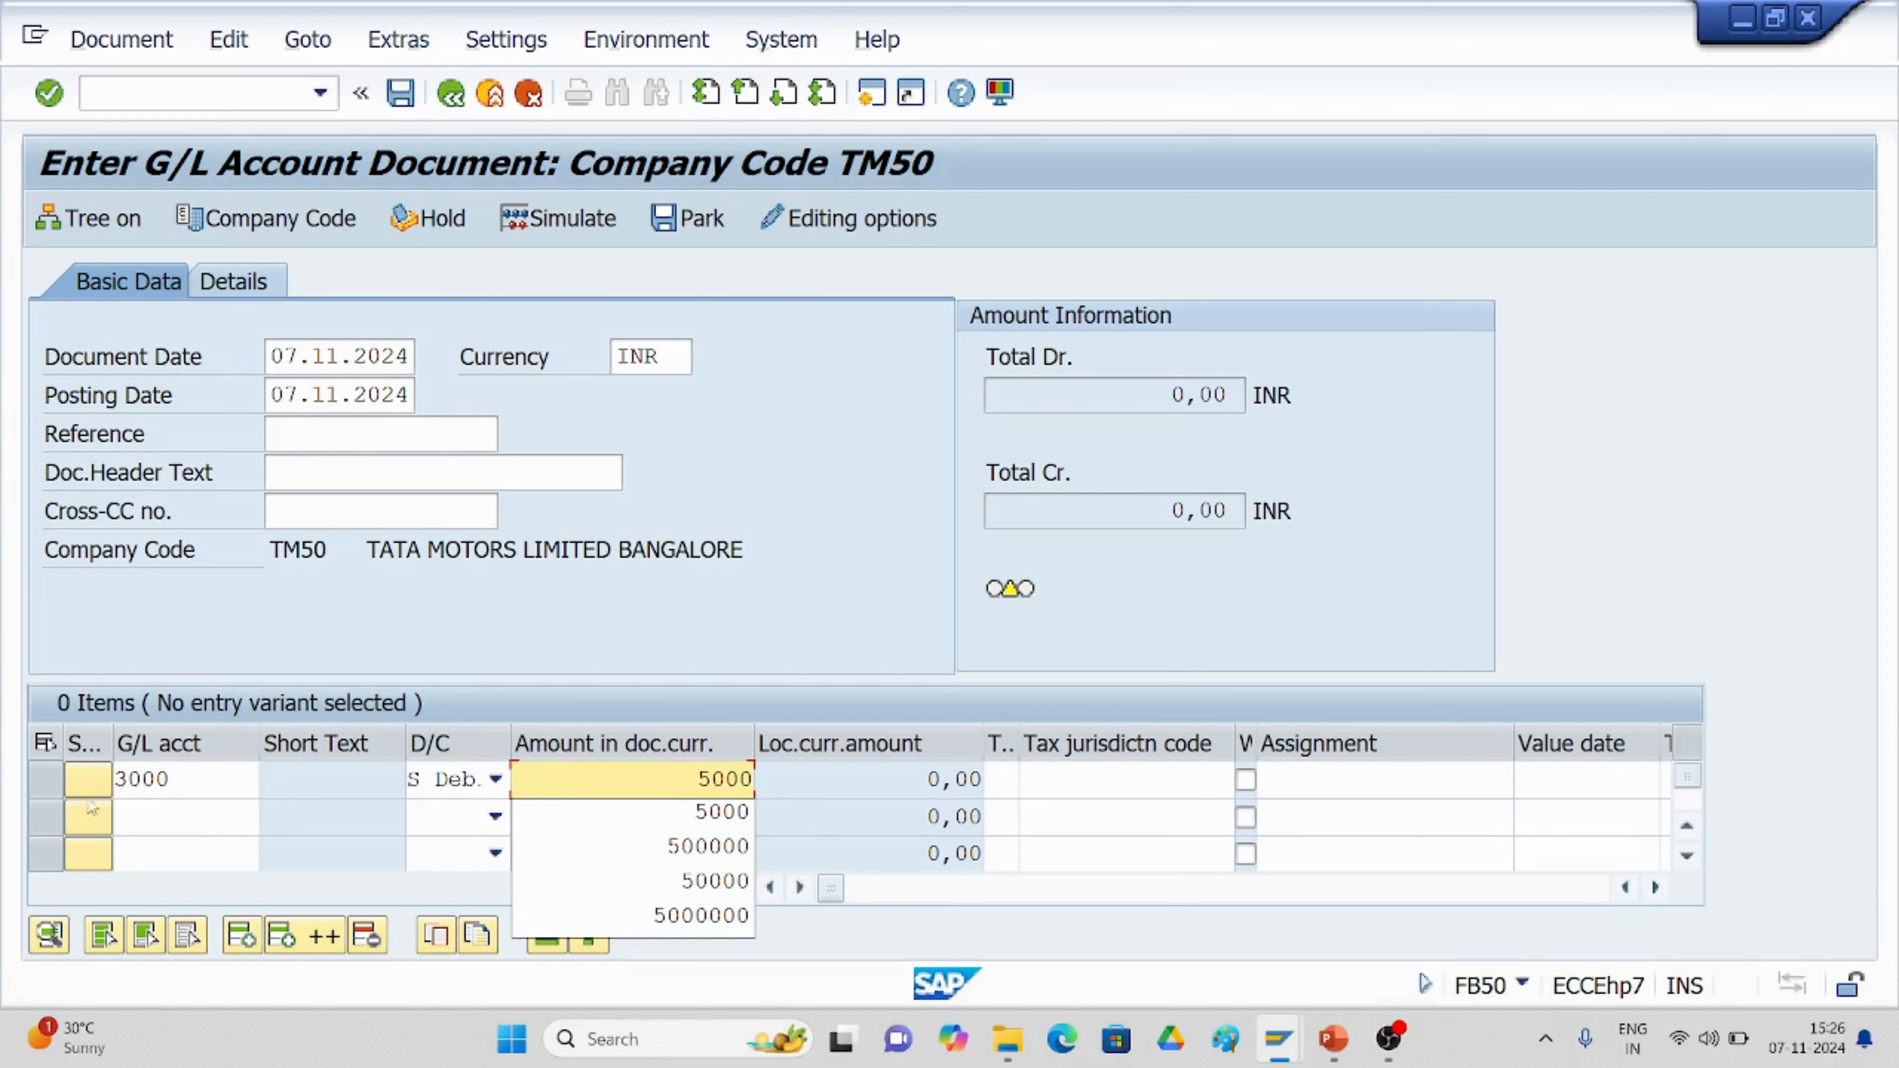
# Enter the second line item as a credit of 5000 to G/L account 1000 HDFC BANK A/C, chosen from the TM50 account list.
pyautogui.click(133, 816)
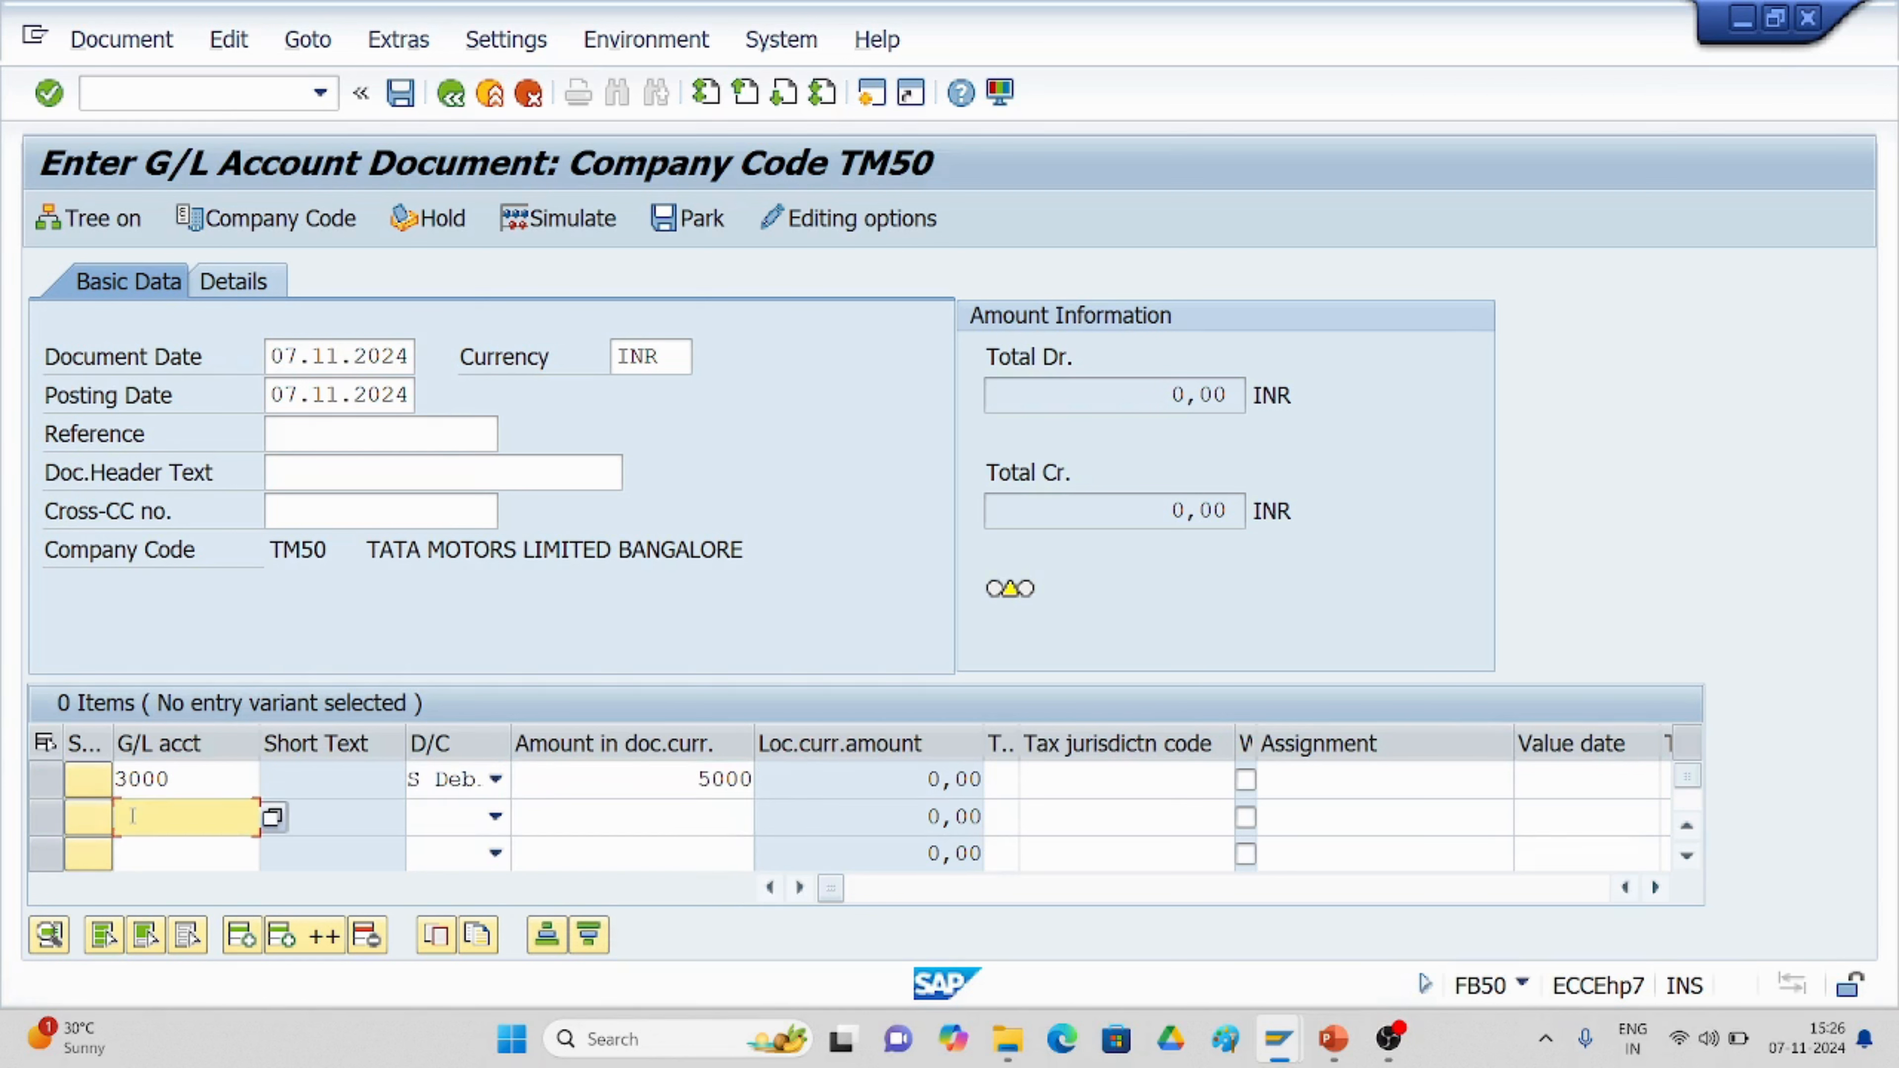
pyautogui.click(273, 822)
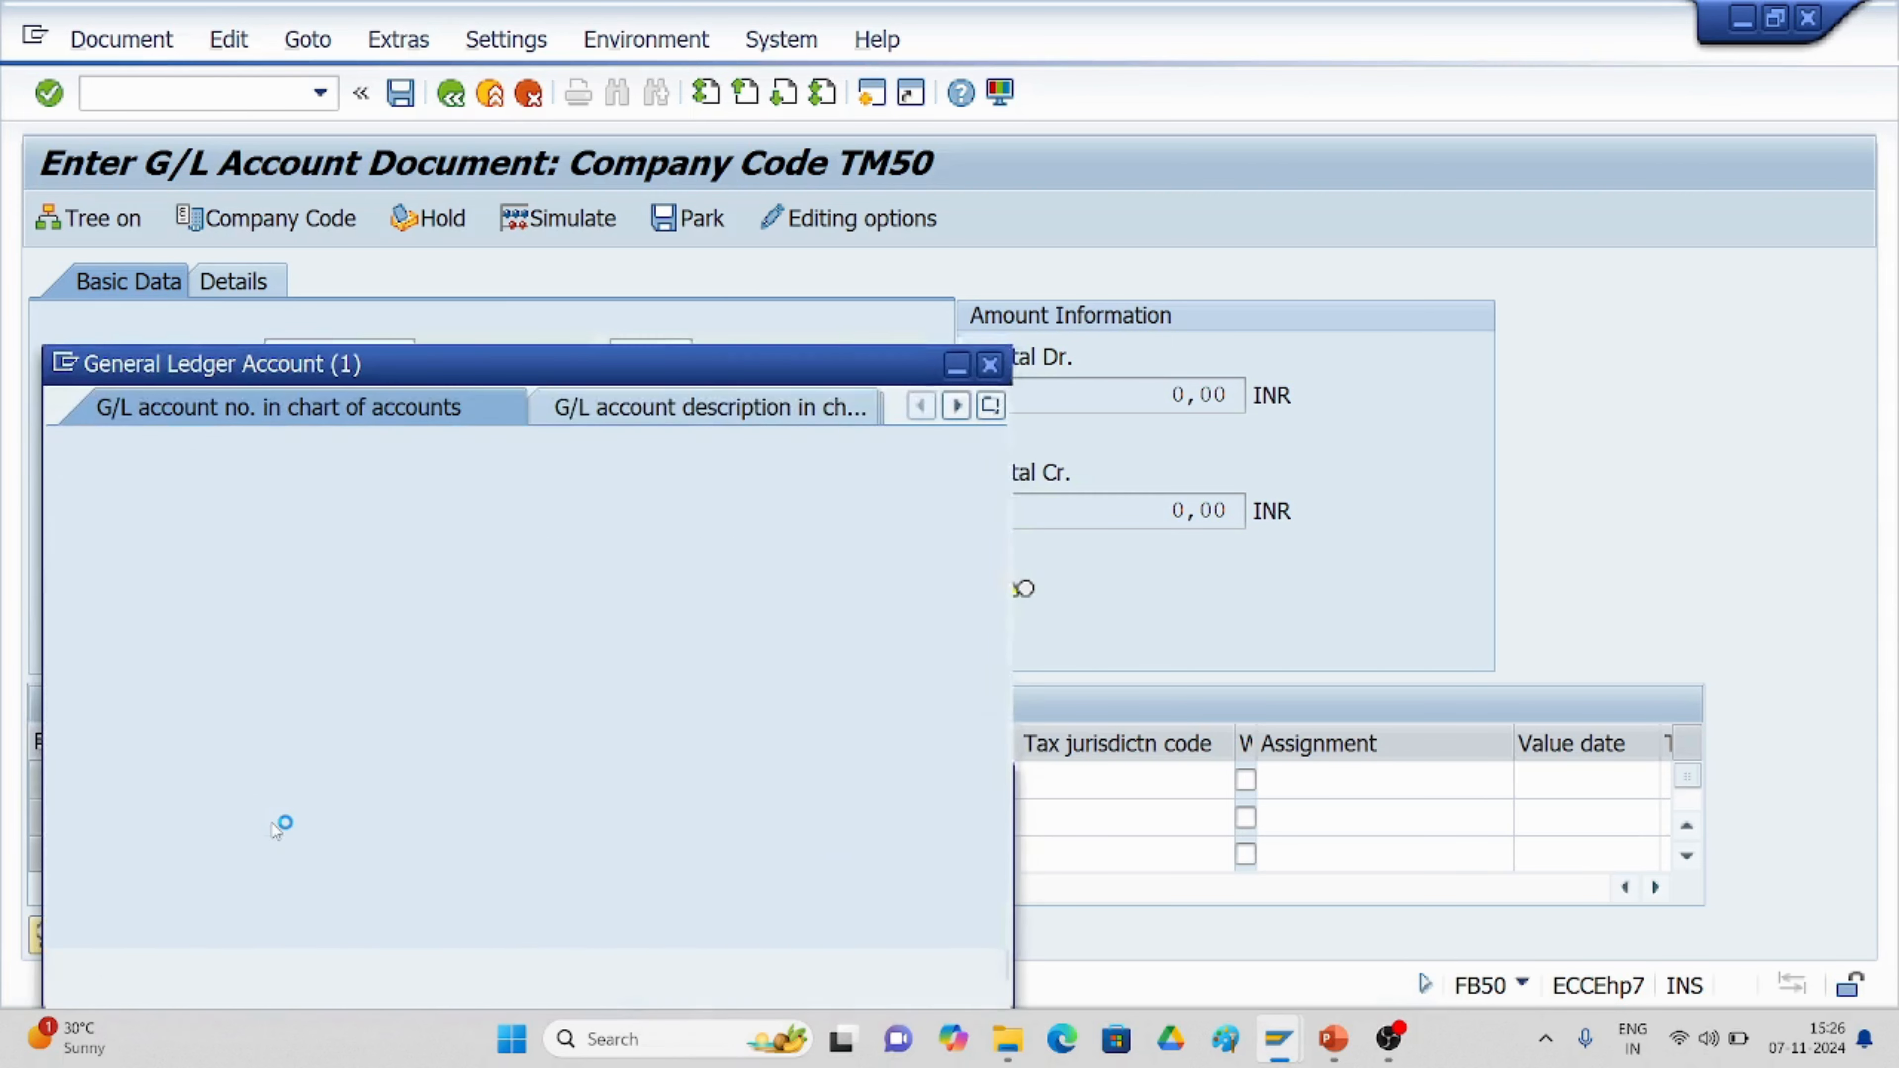
pyautogui.click(907, 965)
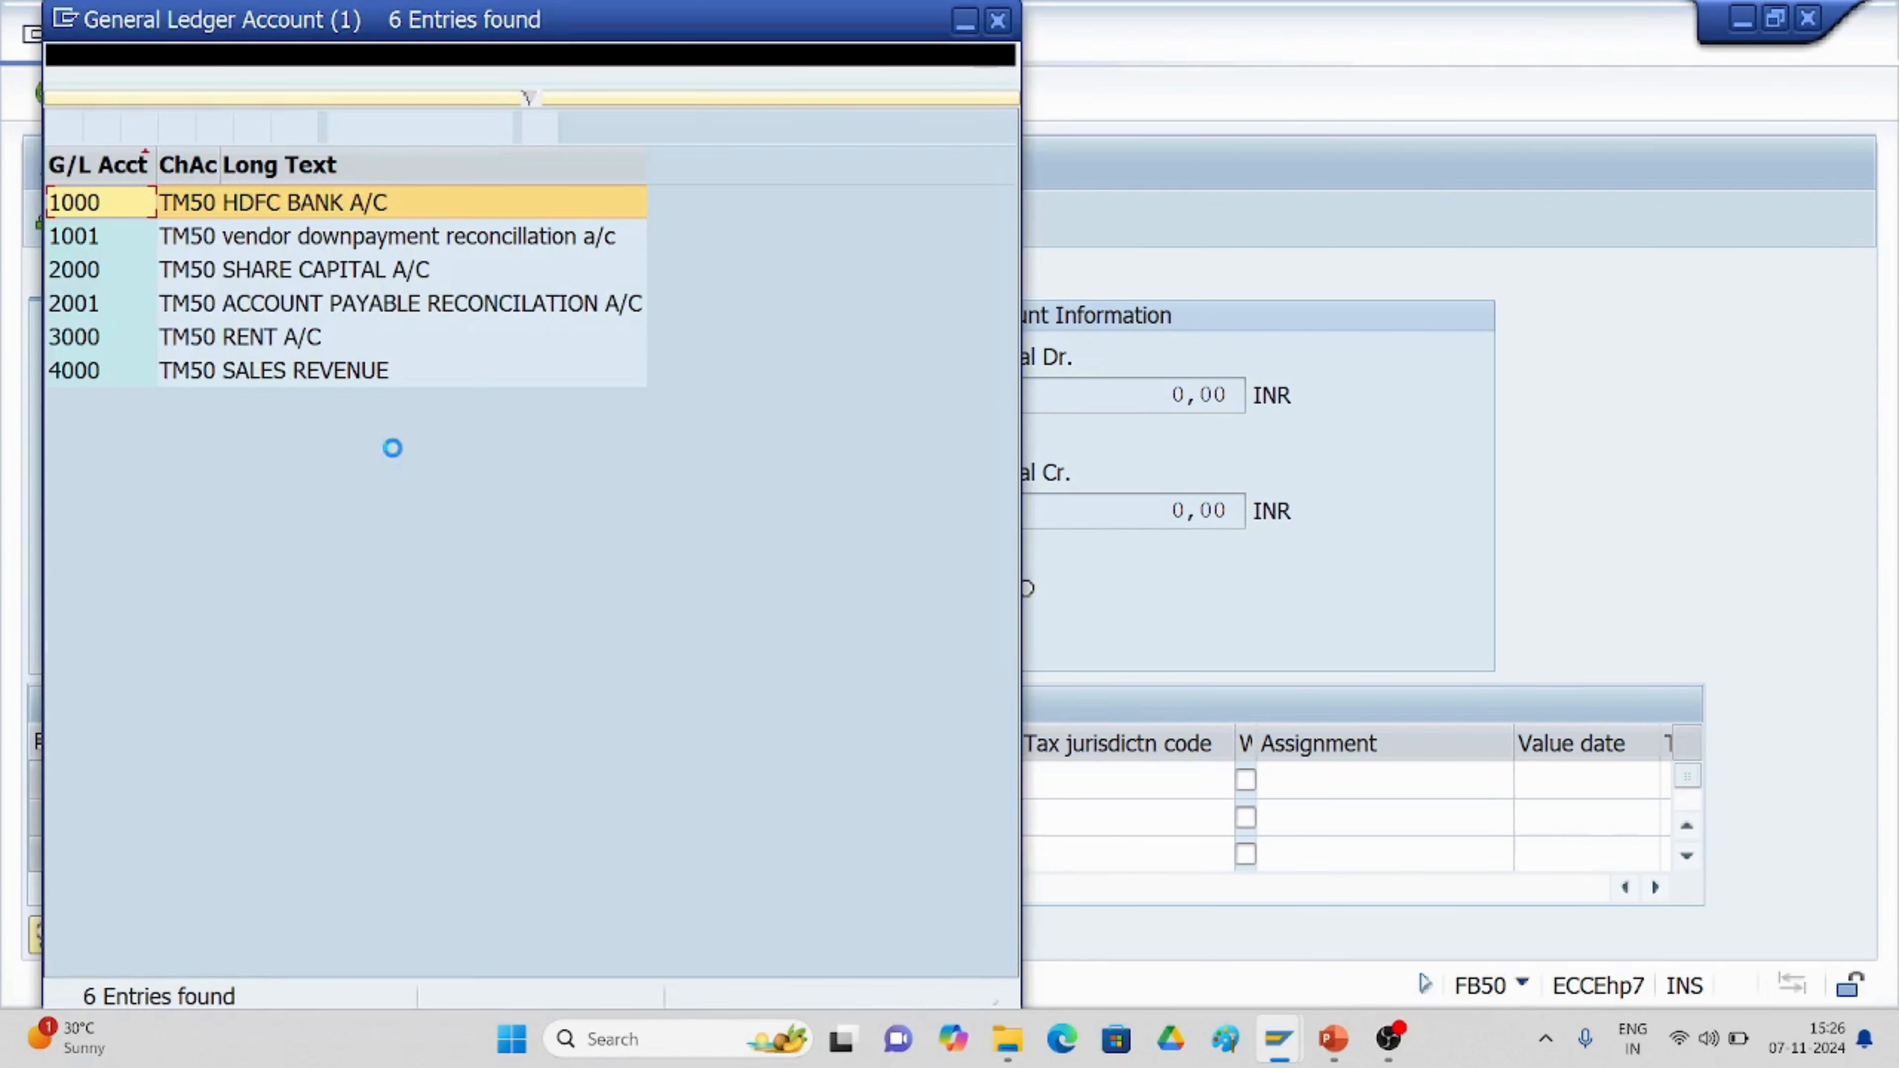
pyautogui.click(293, 202)
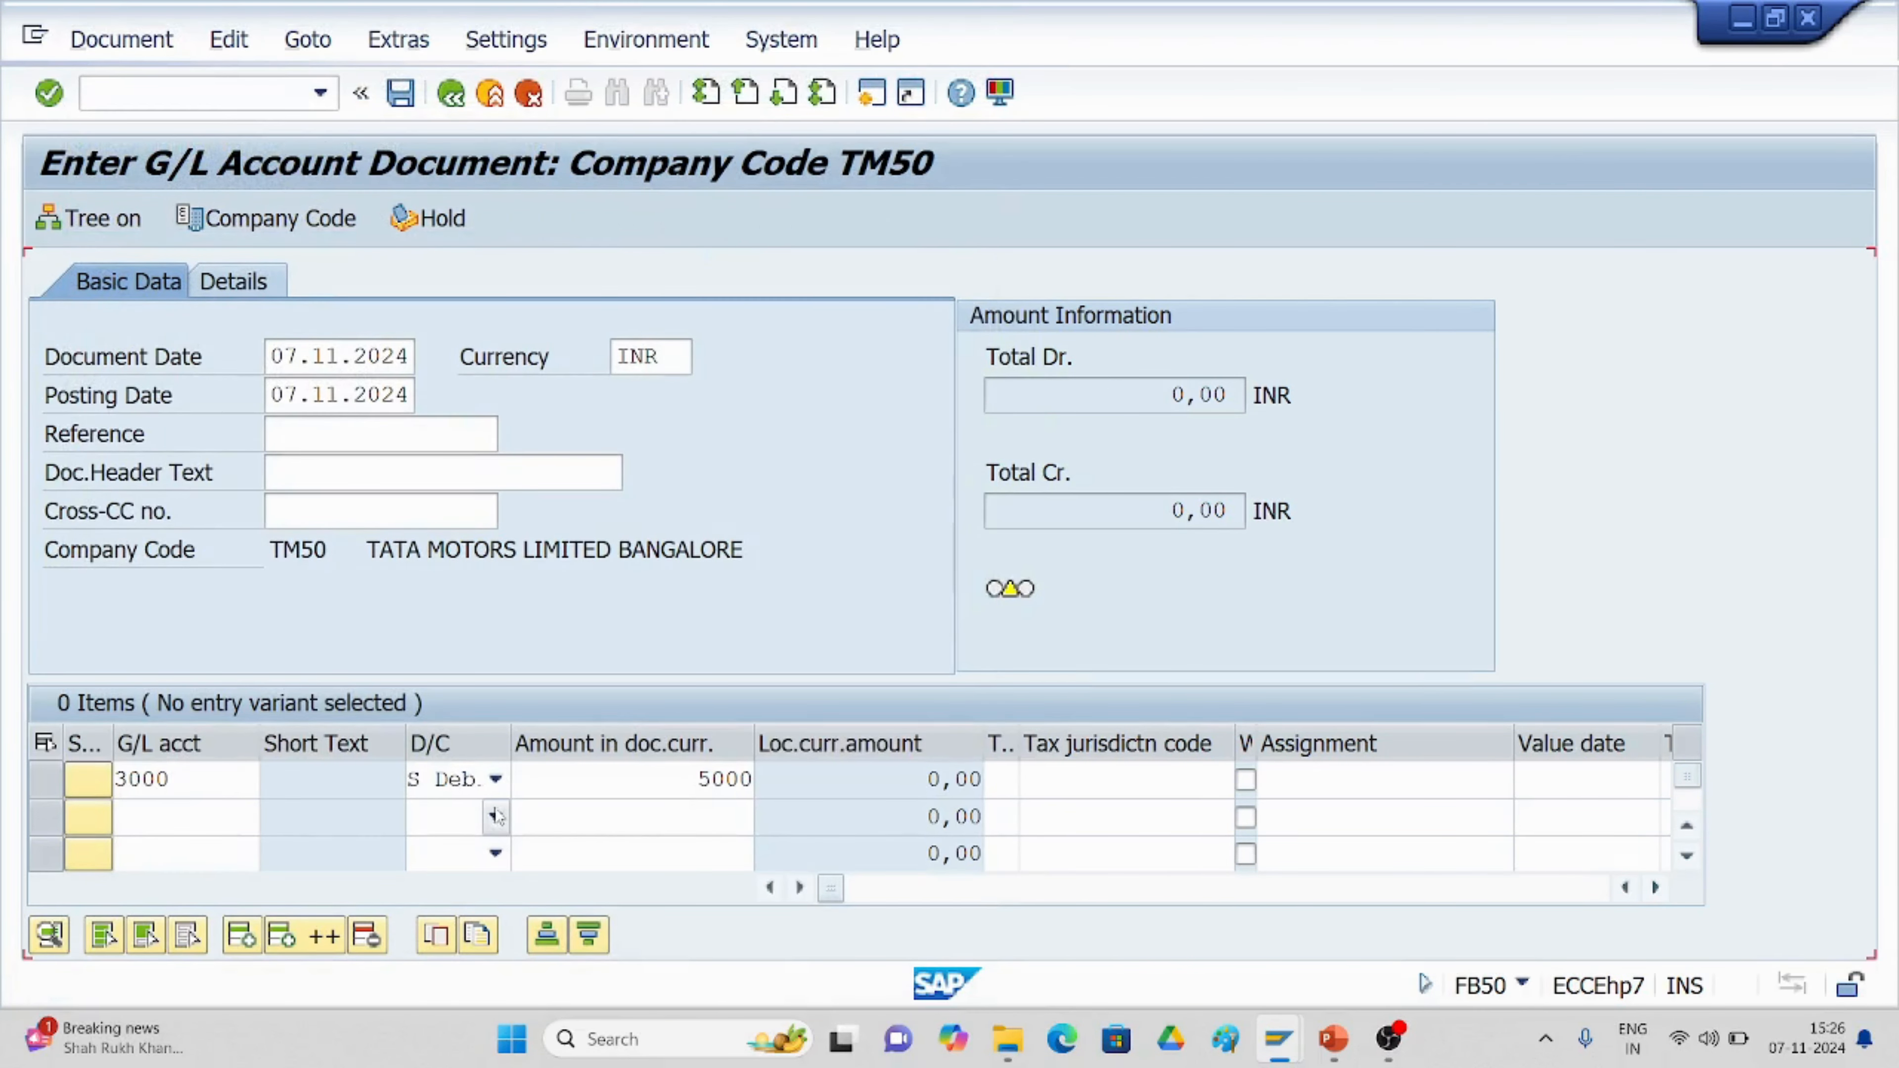
pyautogui.click(495, 816)
pyautogui.click(449, 851)
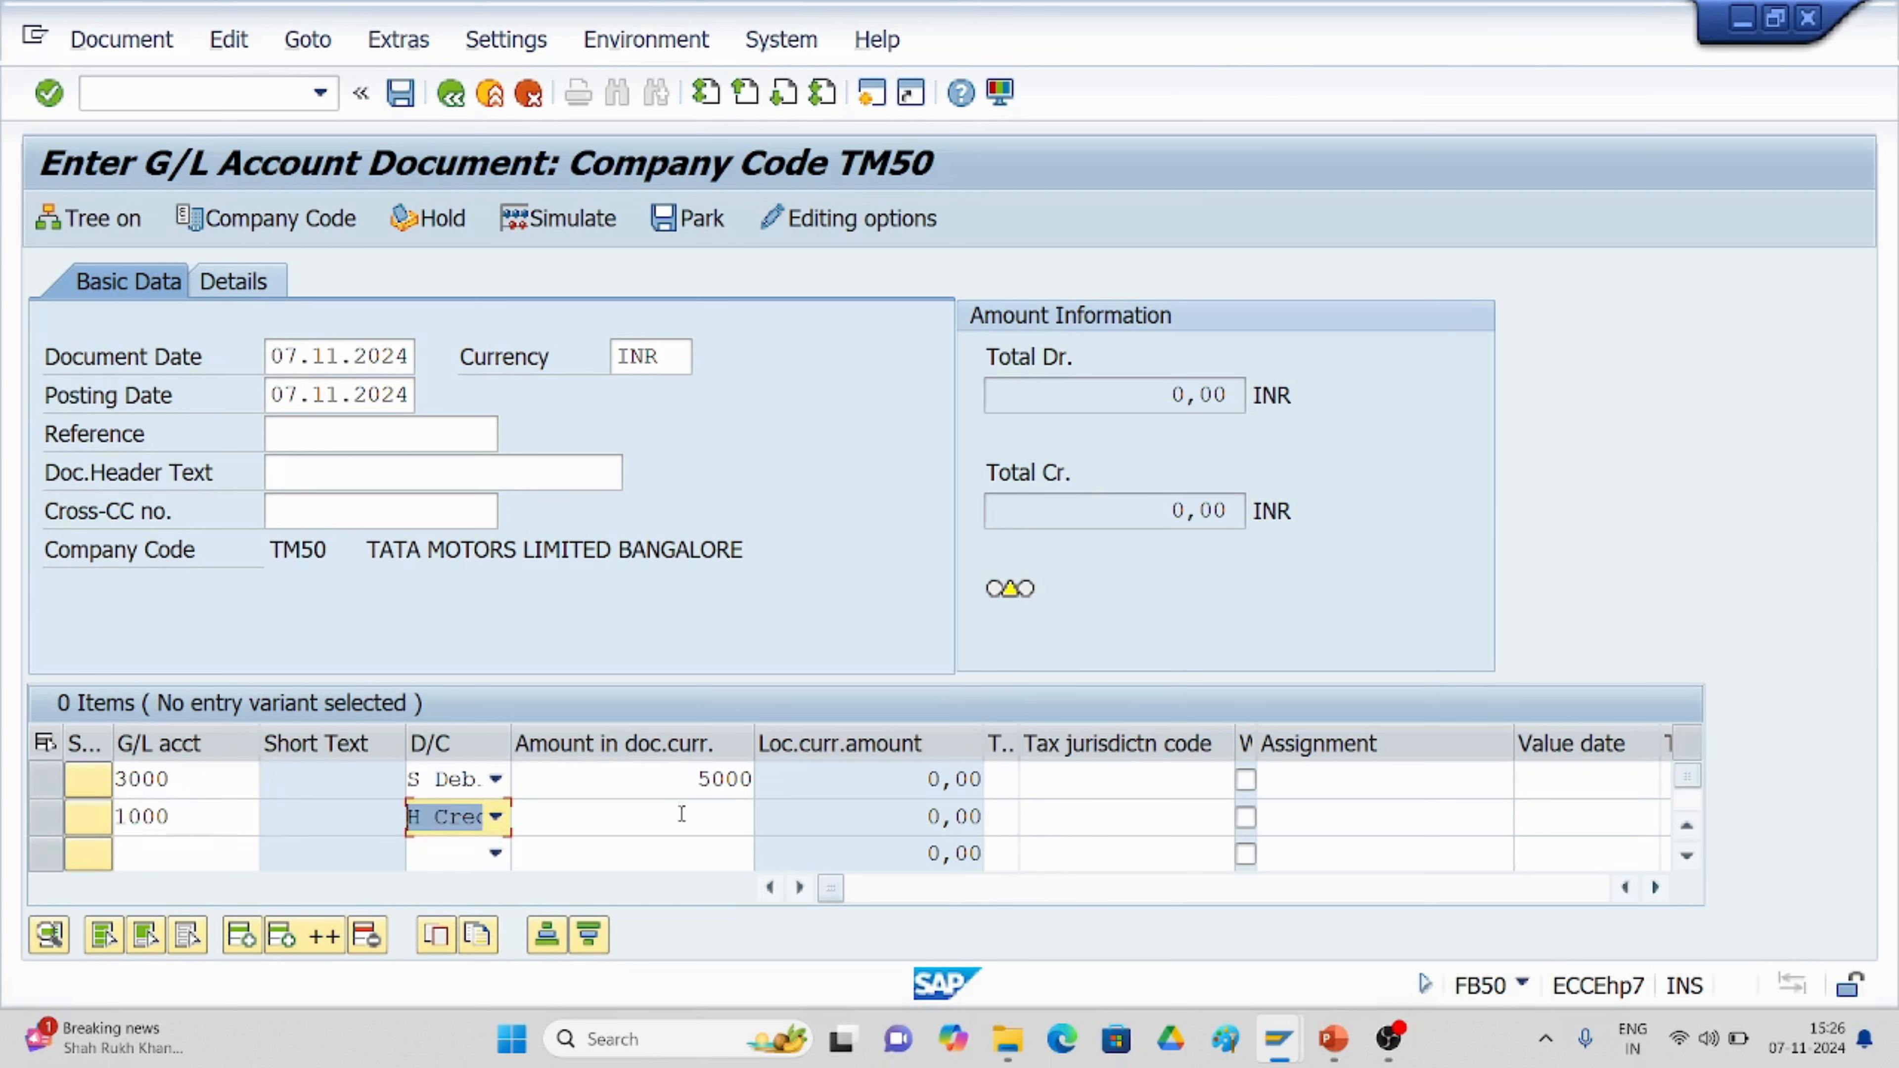
pyautogui.click(686, 816)
pyautogui.write('500')
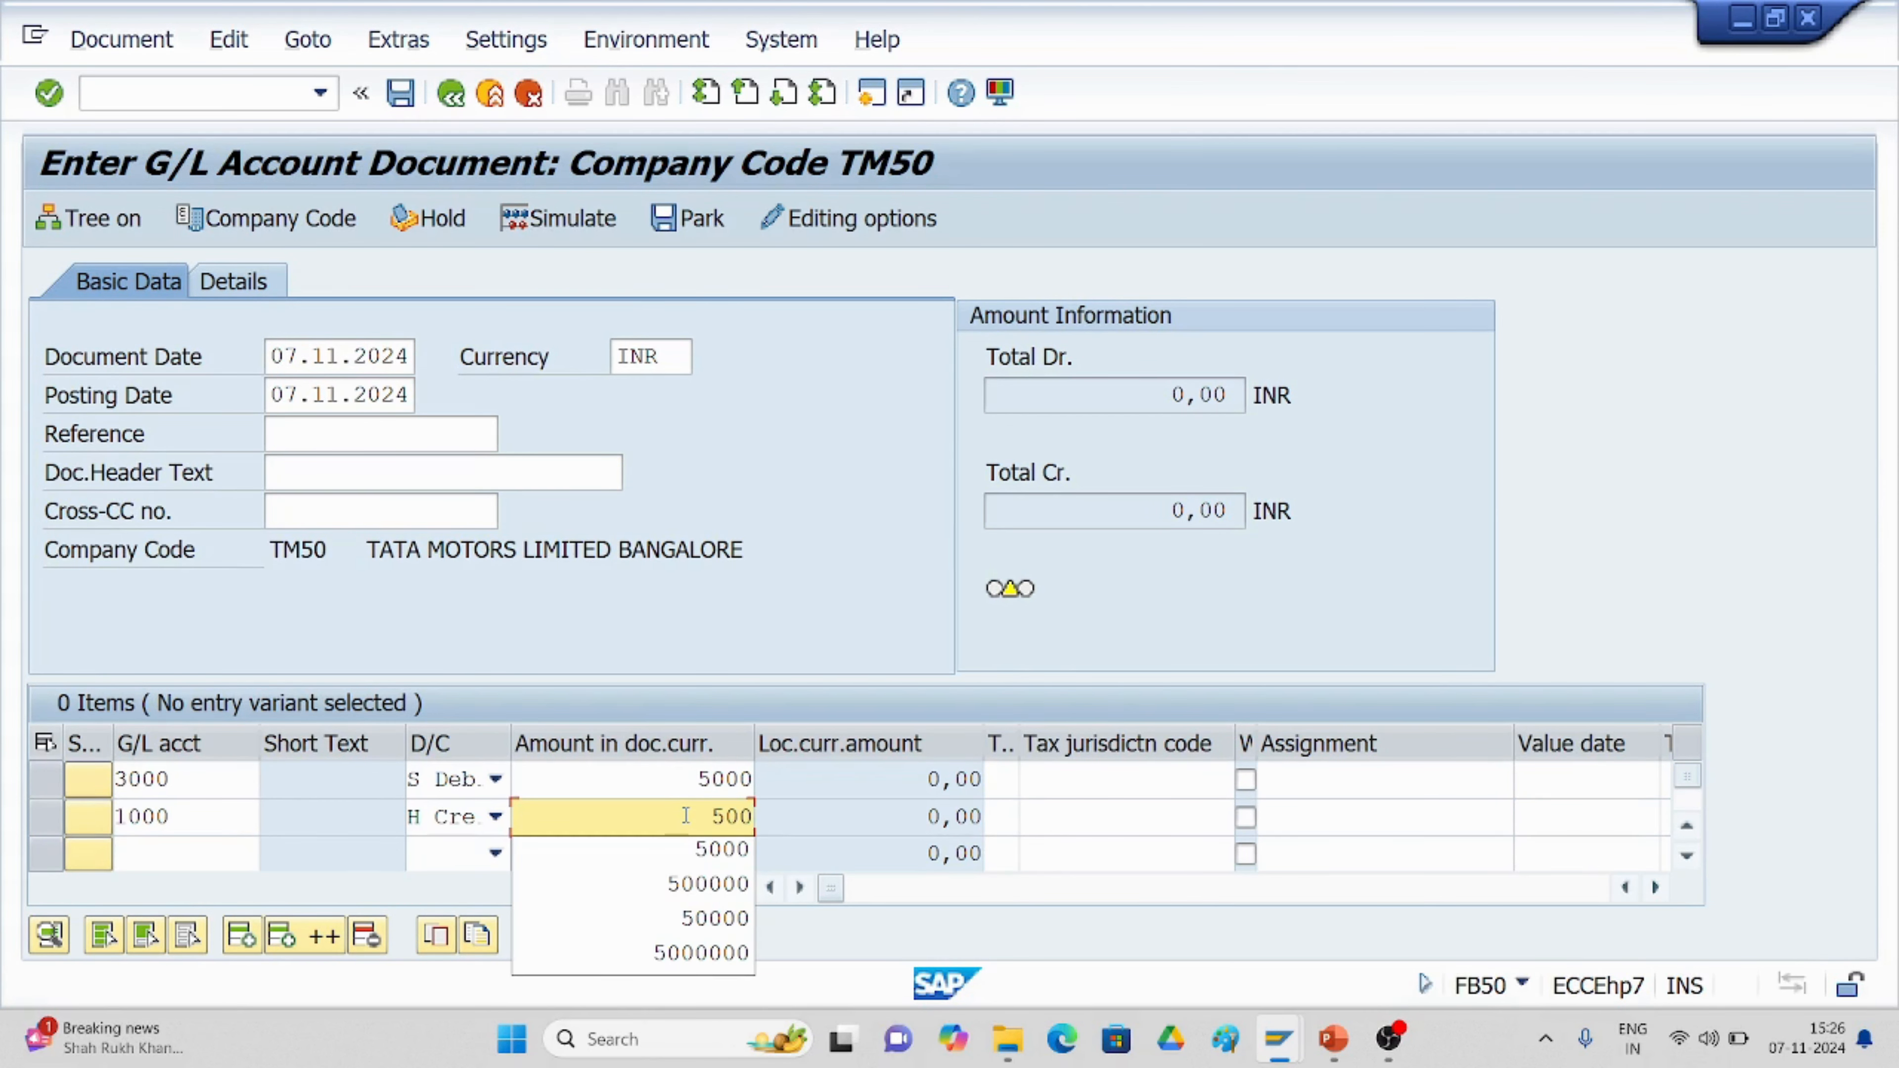
pyautogui.write('0')
# Add the item text BEING RENT PAID to the account 3000 line and validate both line items.
pyautogui.click(1655, 887)
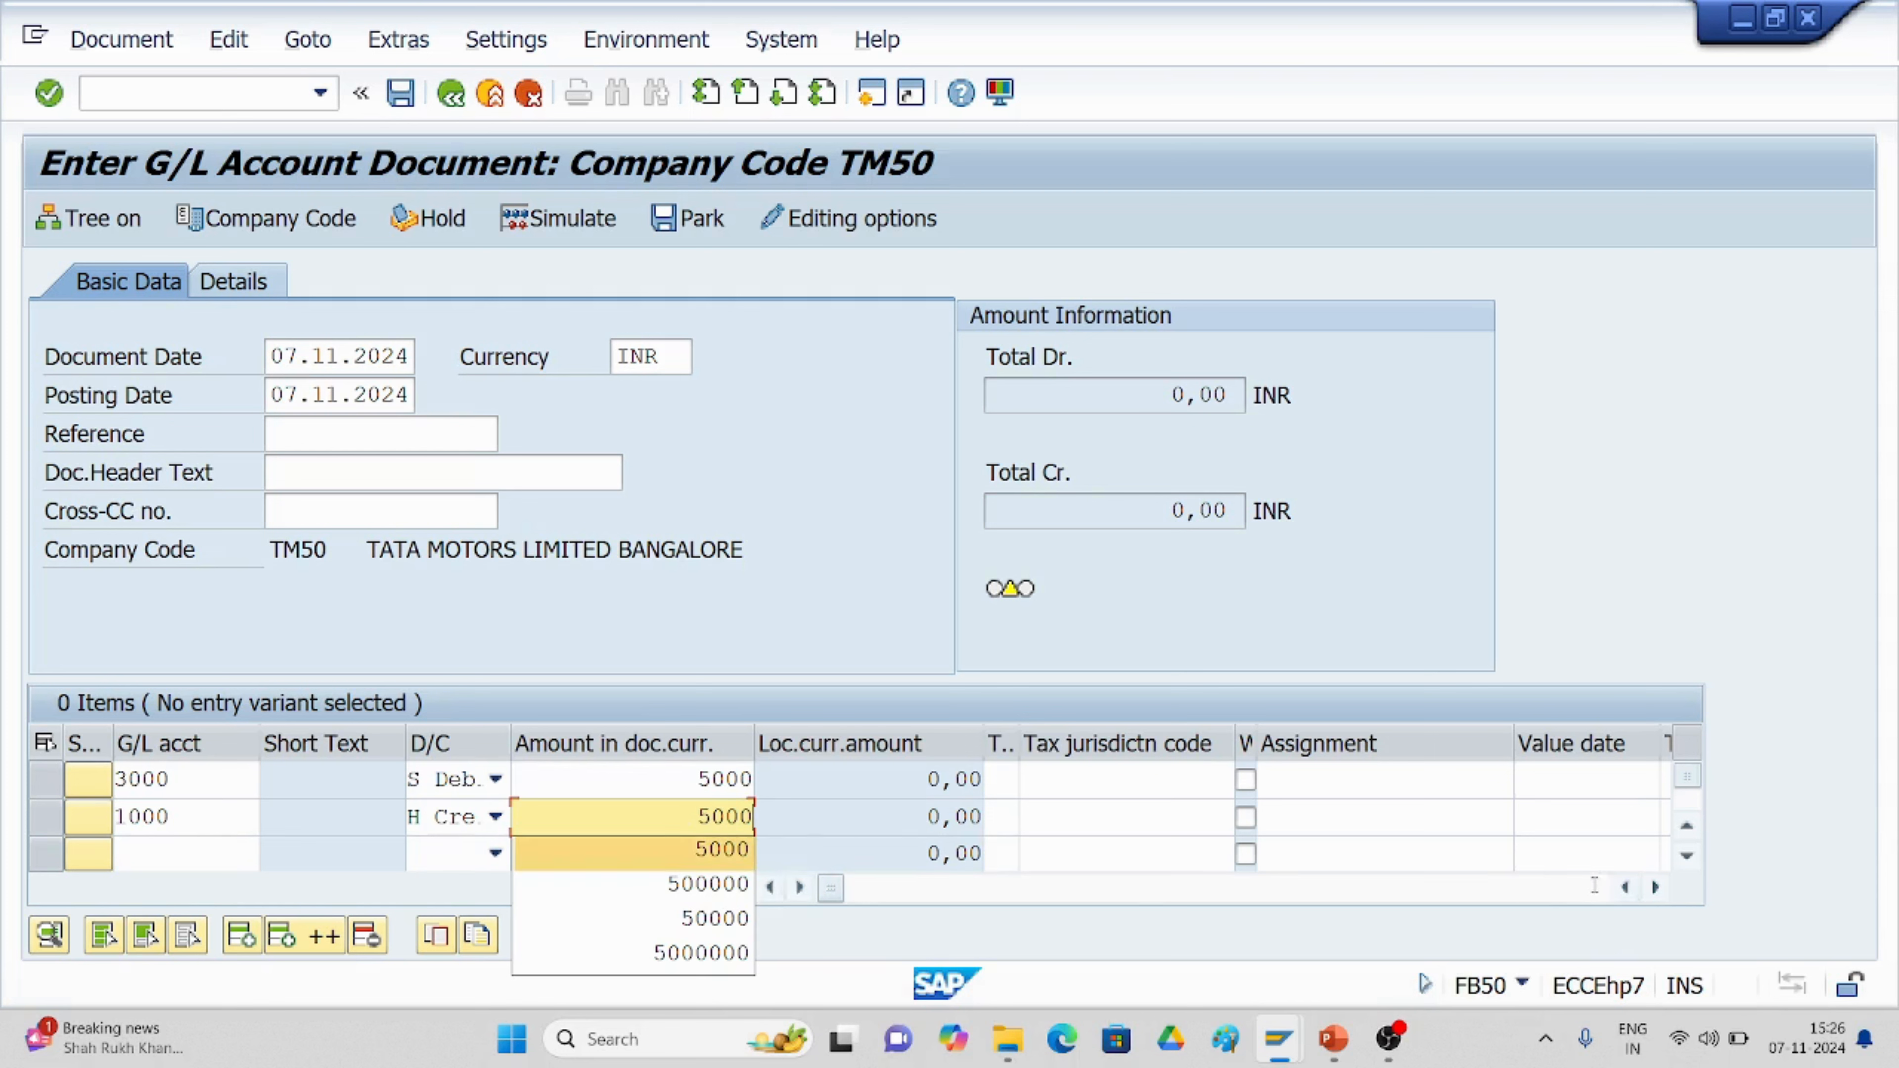
pyautogui.click(1655, 887)
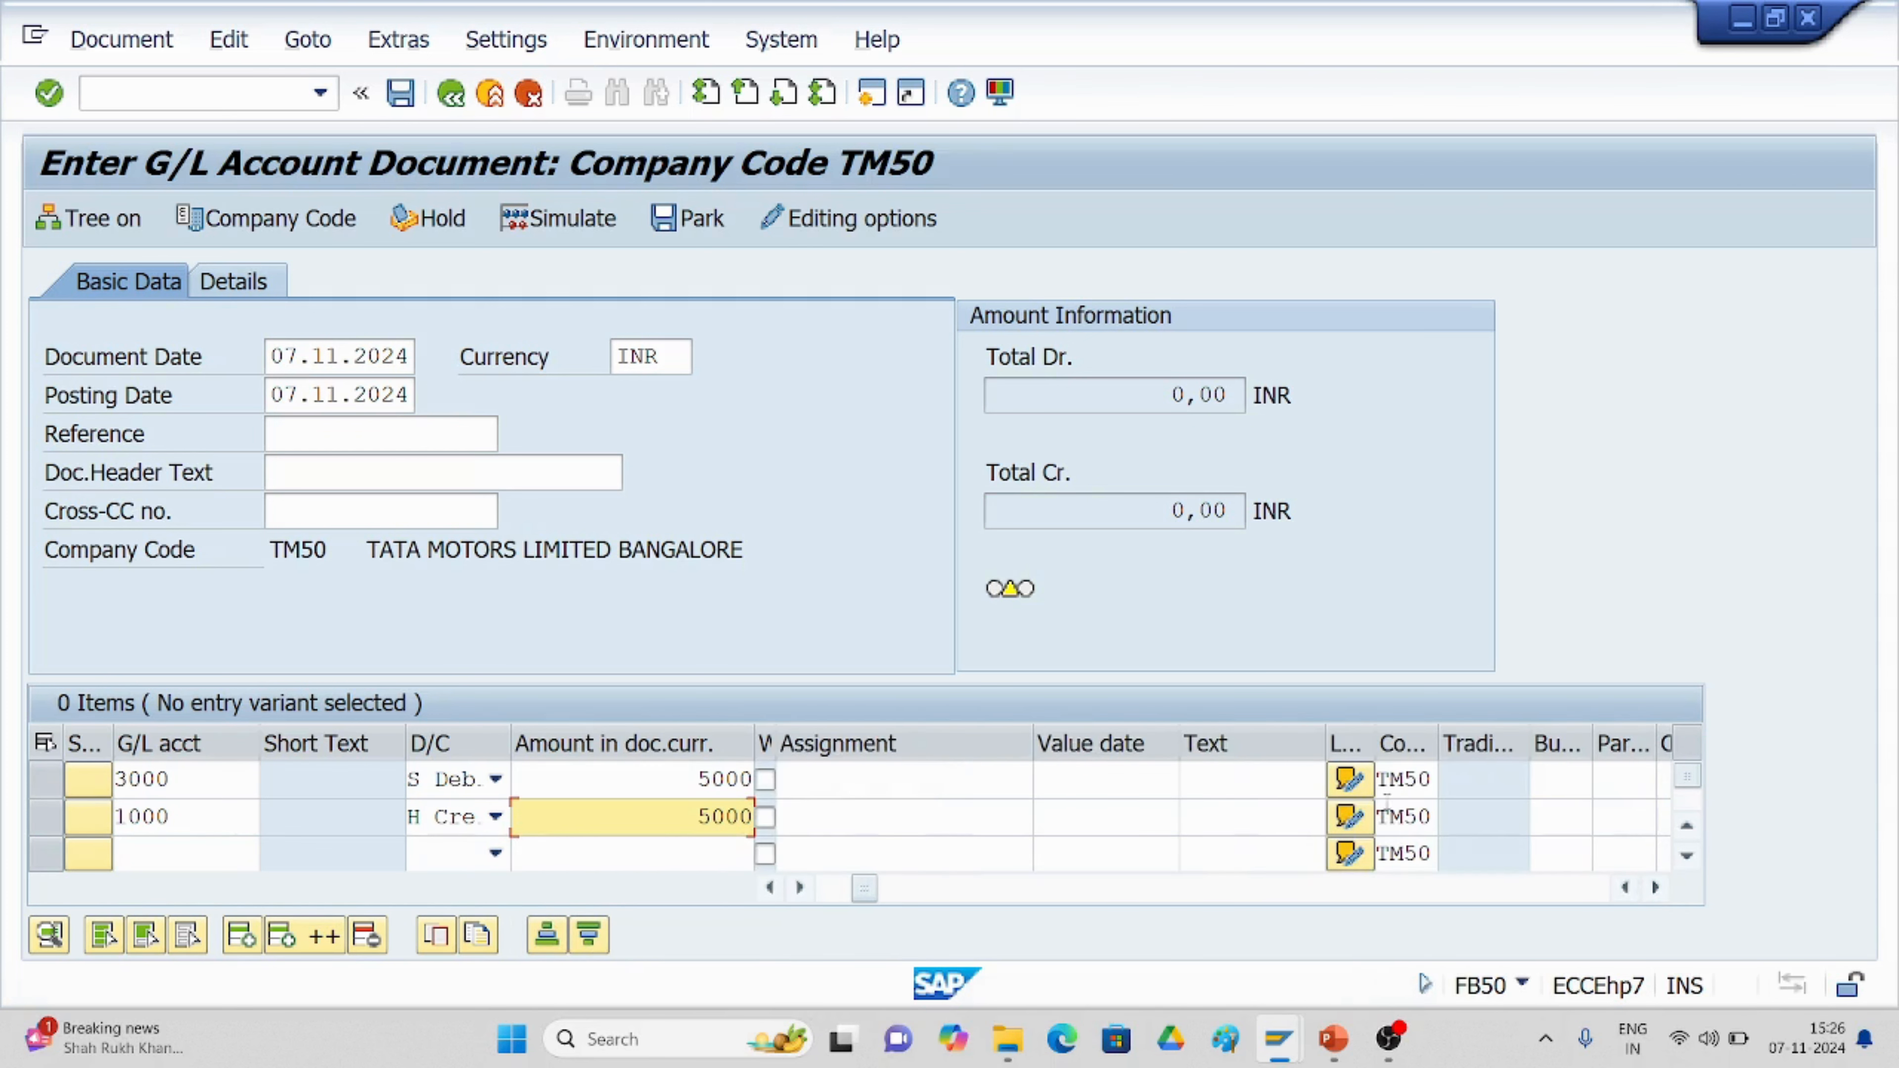
pyautogui.click(1210, 778)
pyautogui.click(1211, 777)
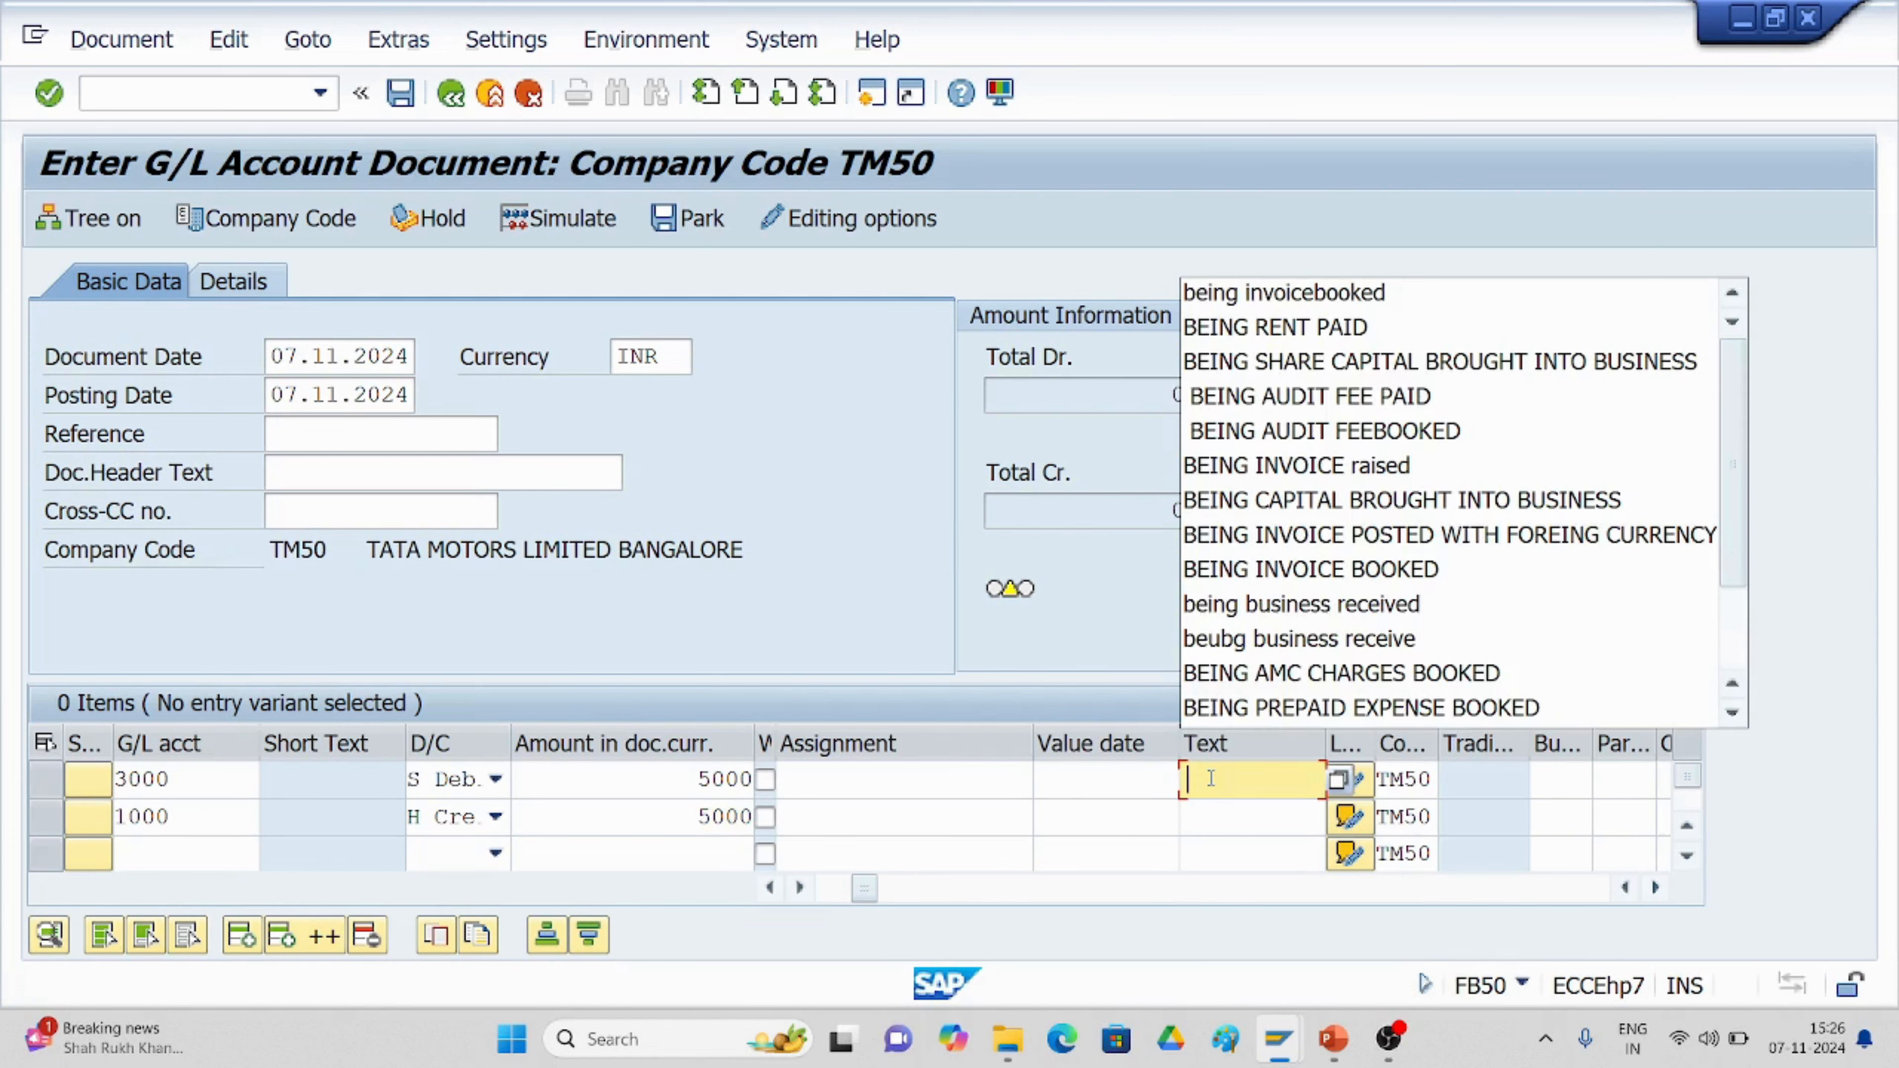
pyautogui.click(1271, 327)
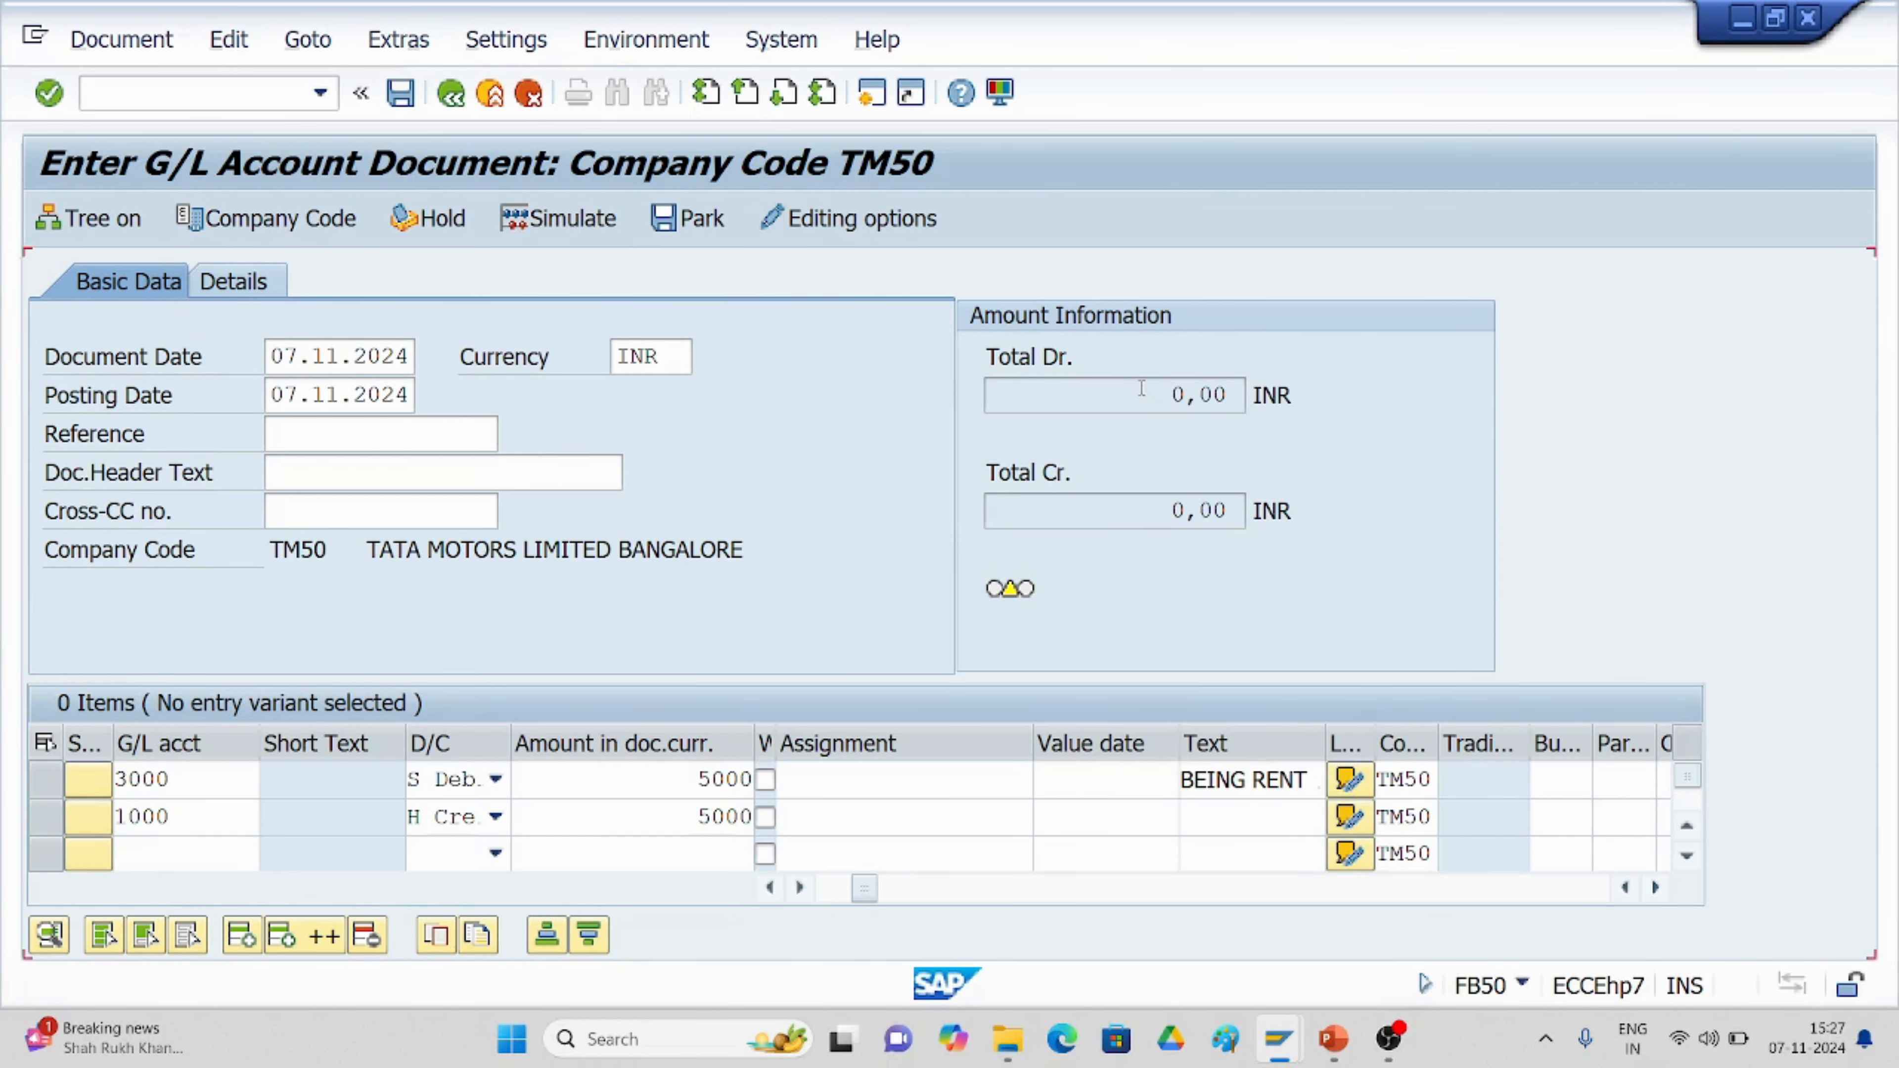
pyautogui.press('Return')
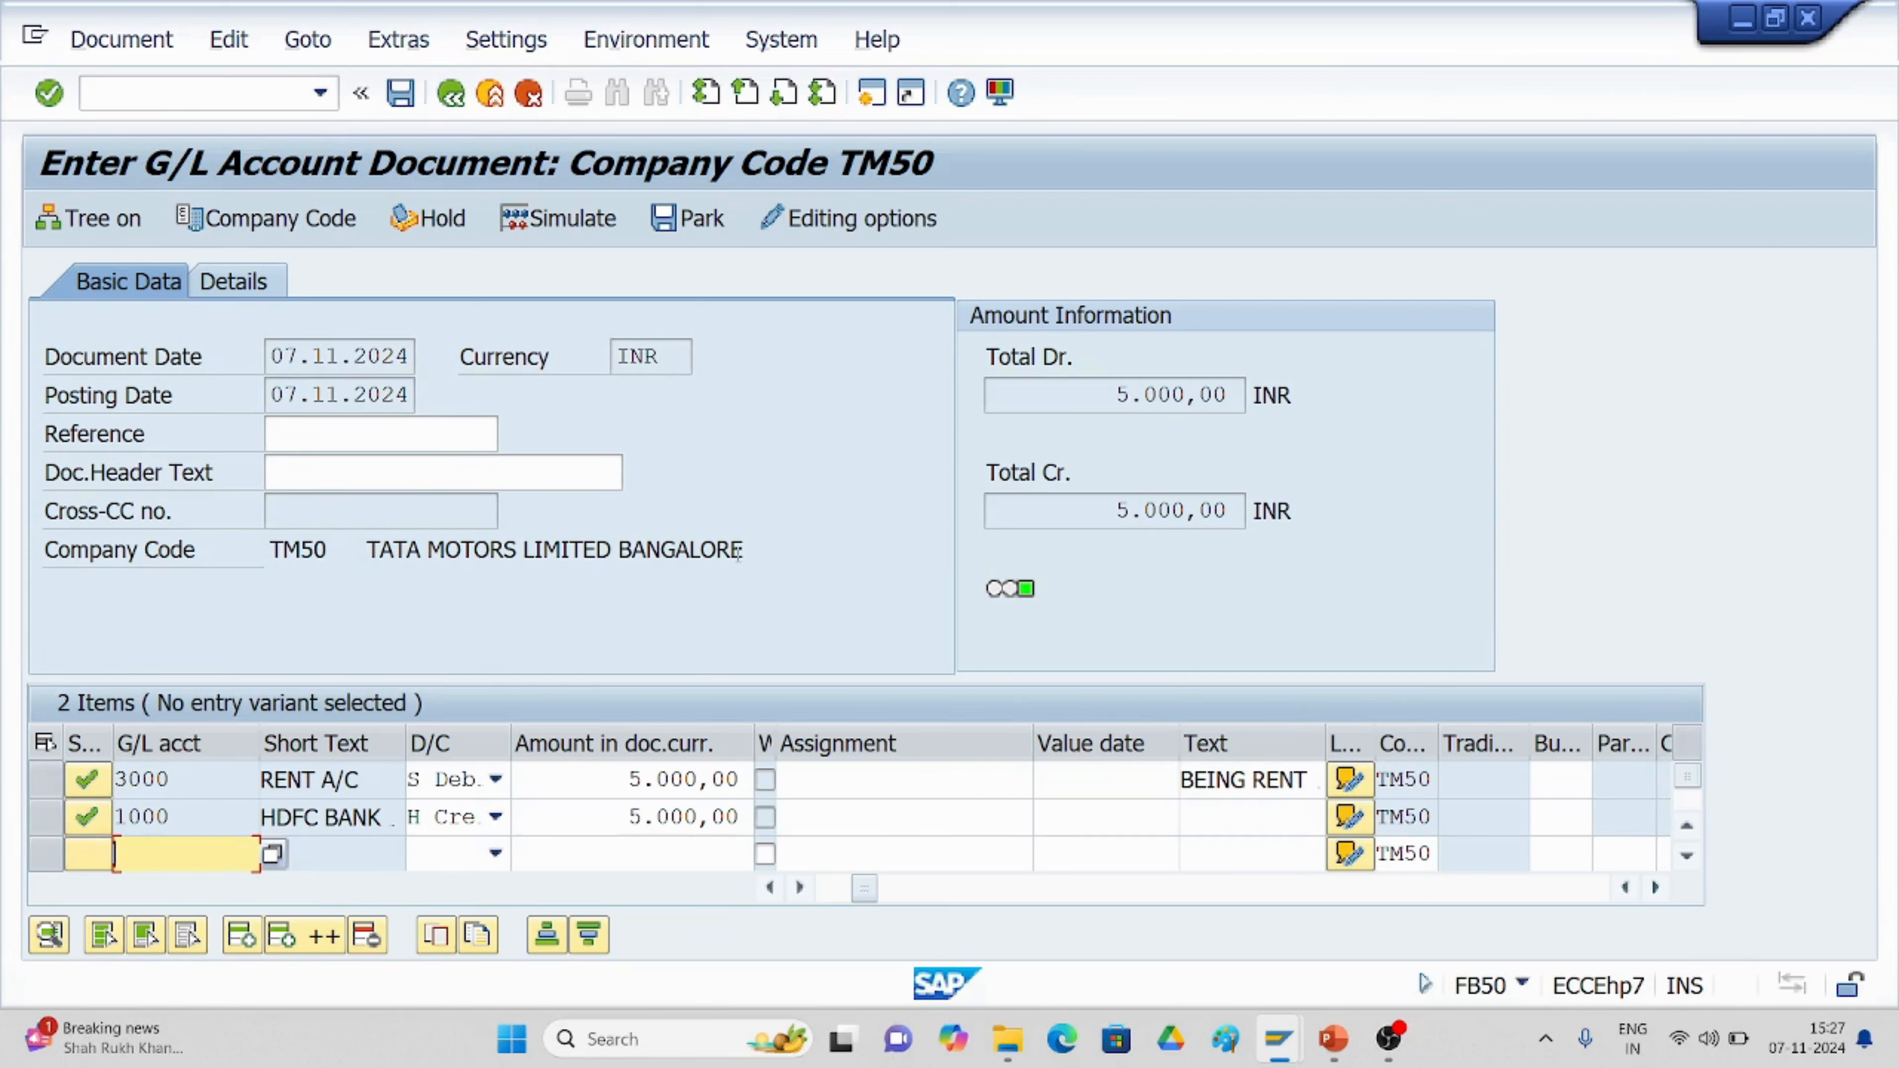
# Simulate the rent payment document to review its posting keys, and post it.
pyautogui.click(129, 47)
pyautogui.click(143, 323)
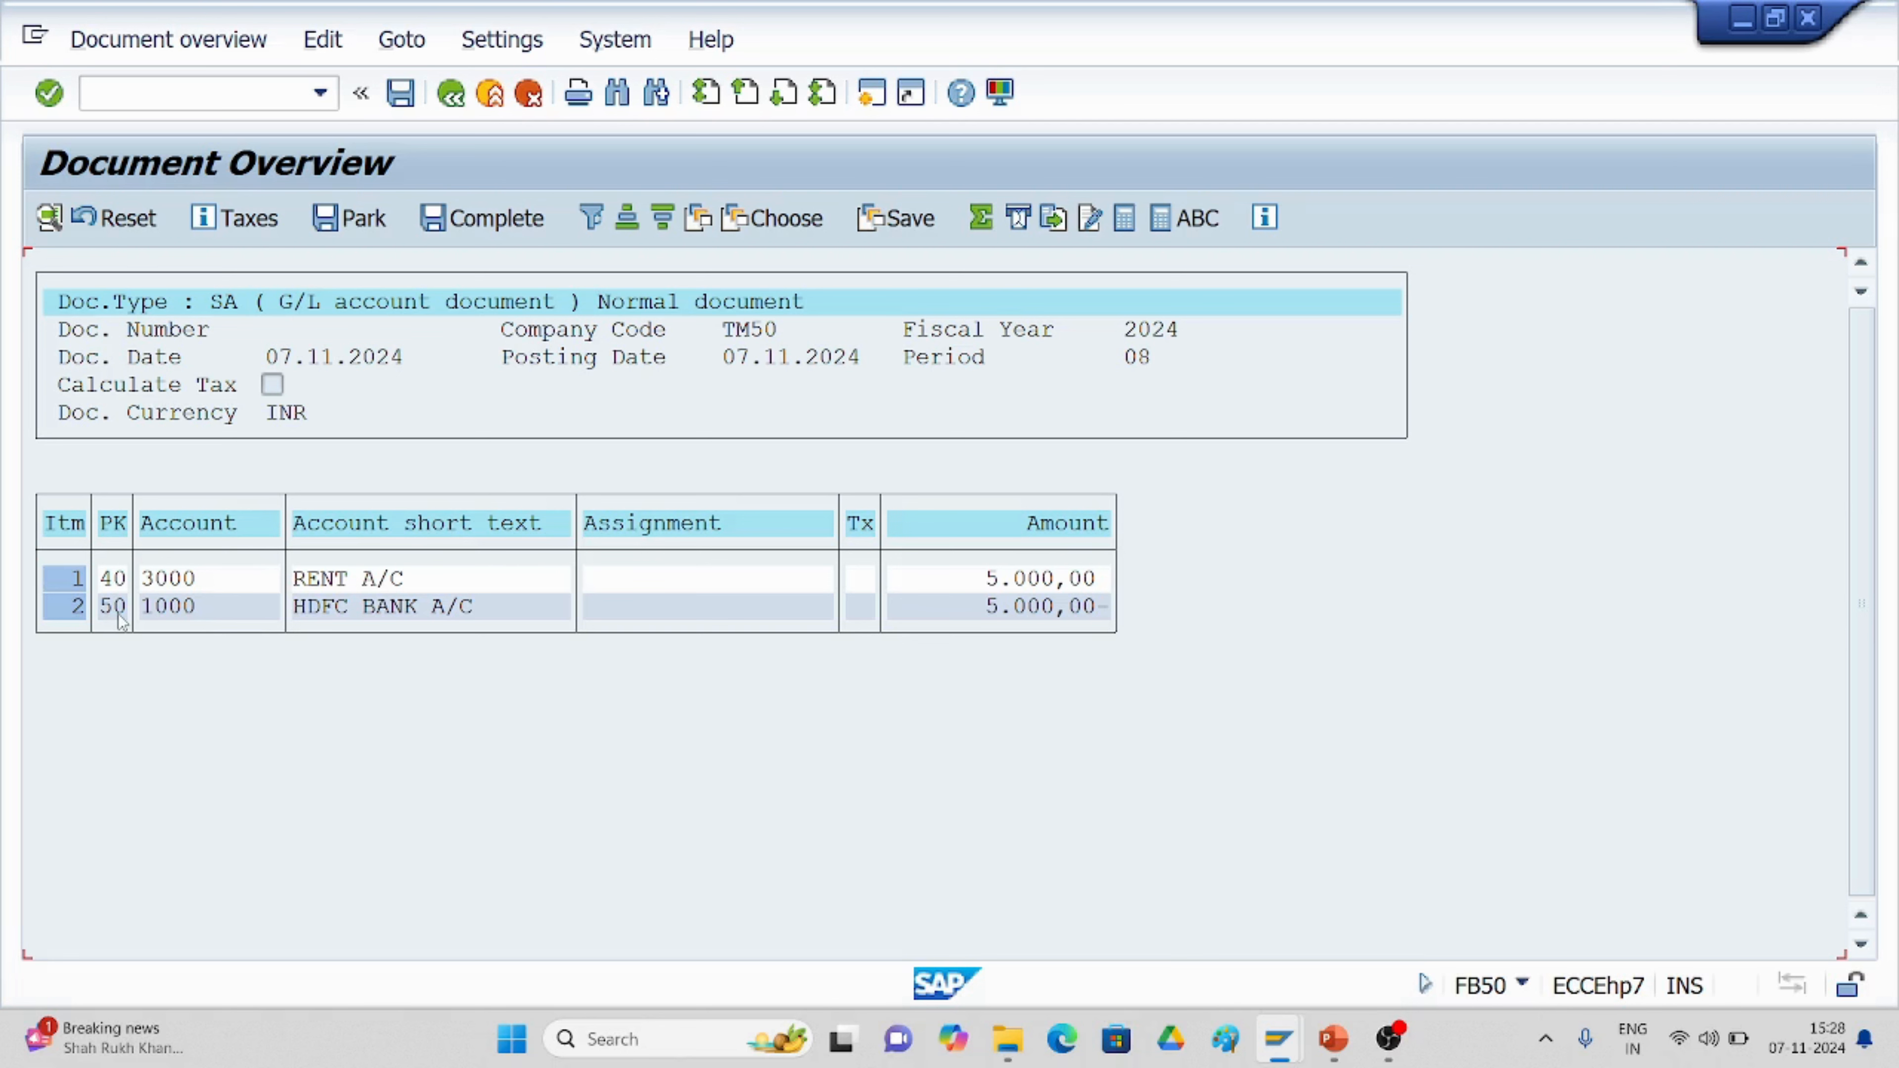
pyautogui.click(401, 93)
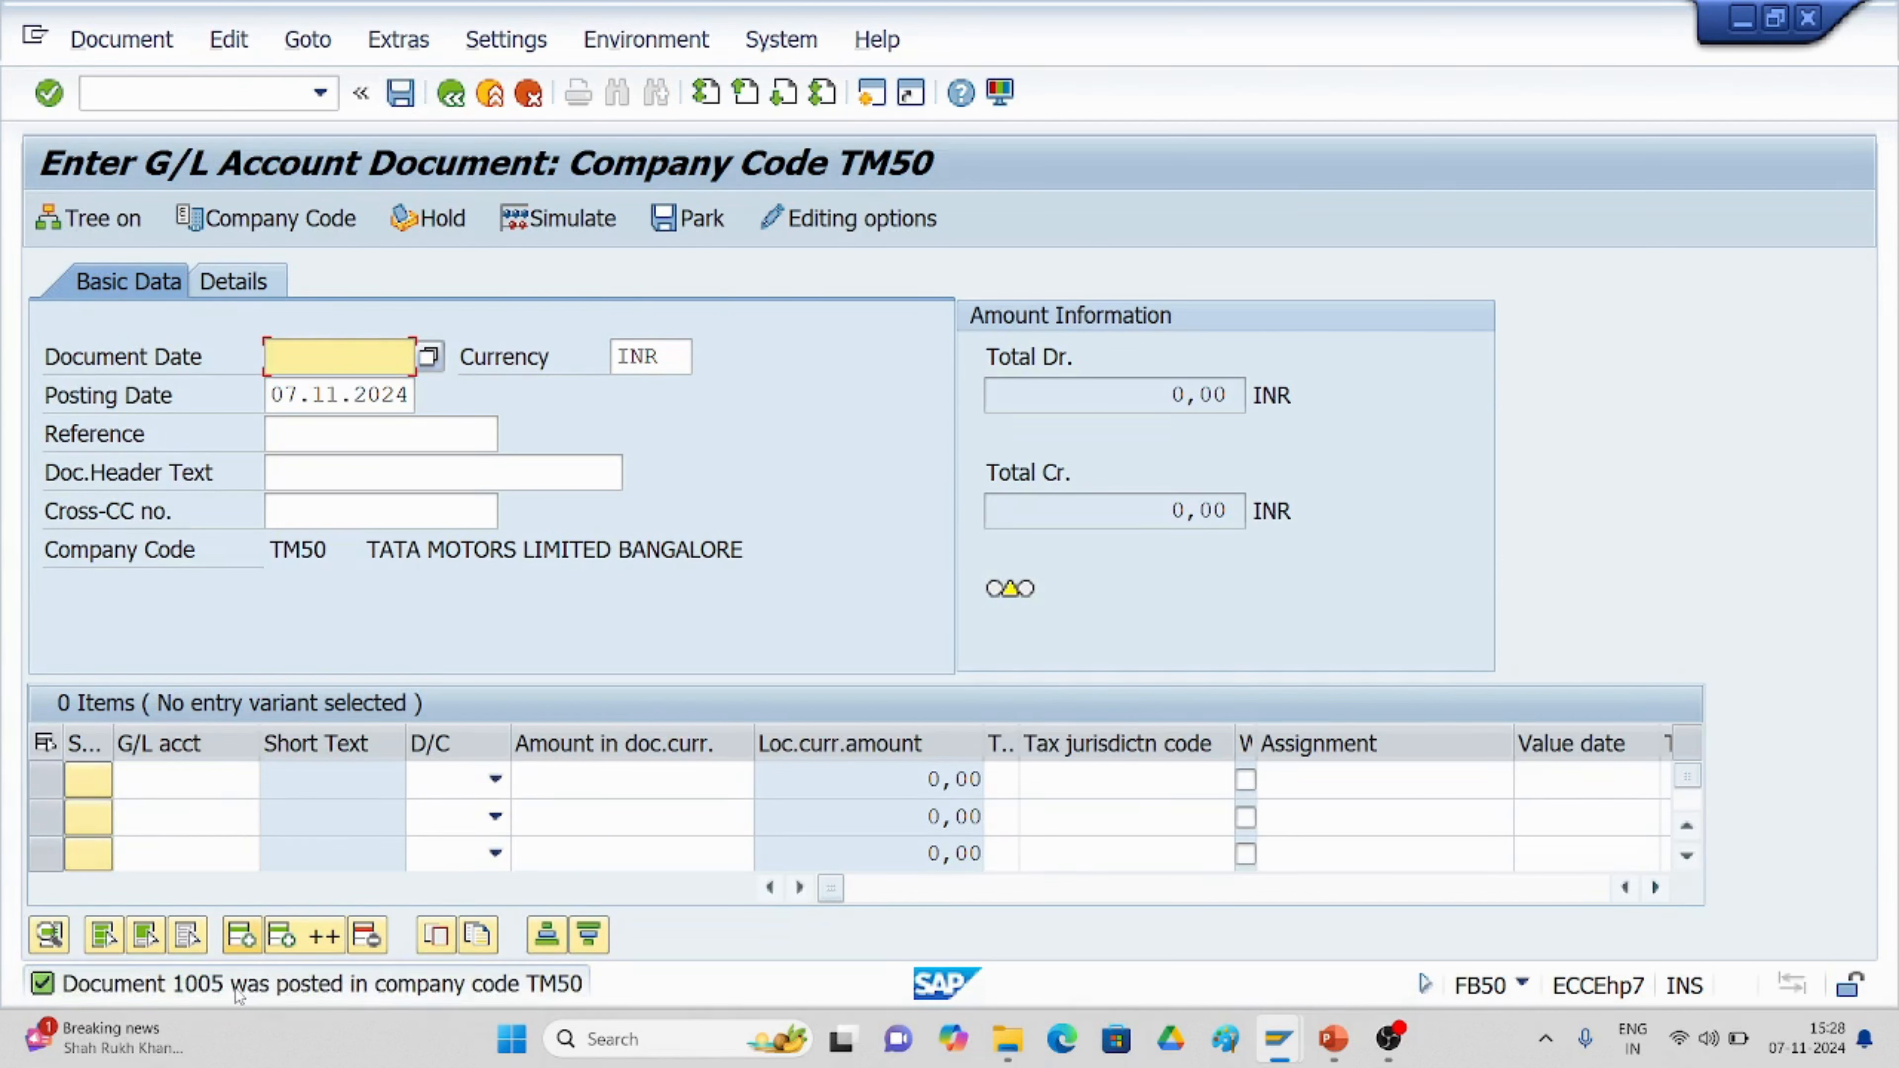
# Open FBL3N and display TM50's open line items at 07.11.2024, first for account 4000 and again with the G/L account blank.
pyautogui.click(228, 88)
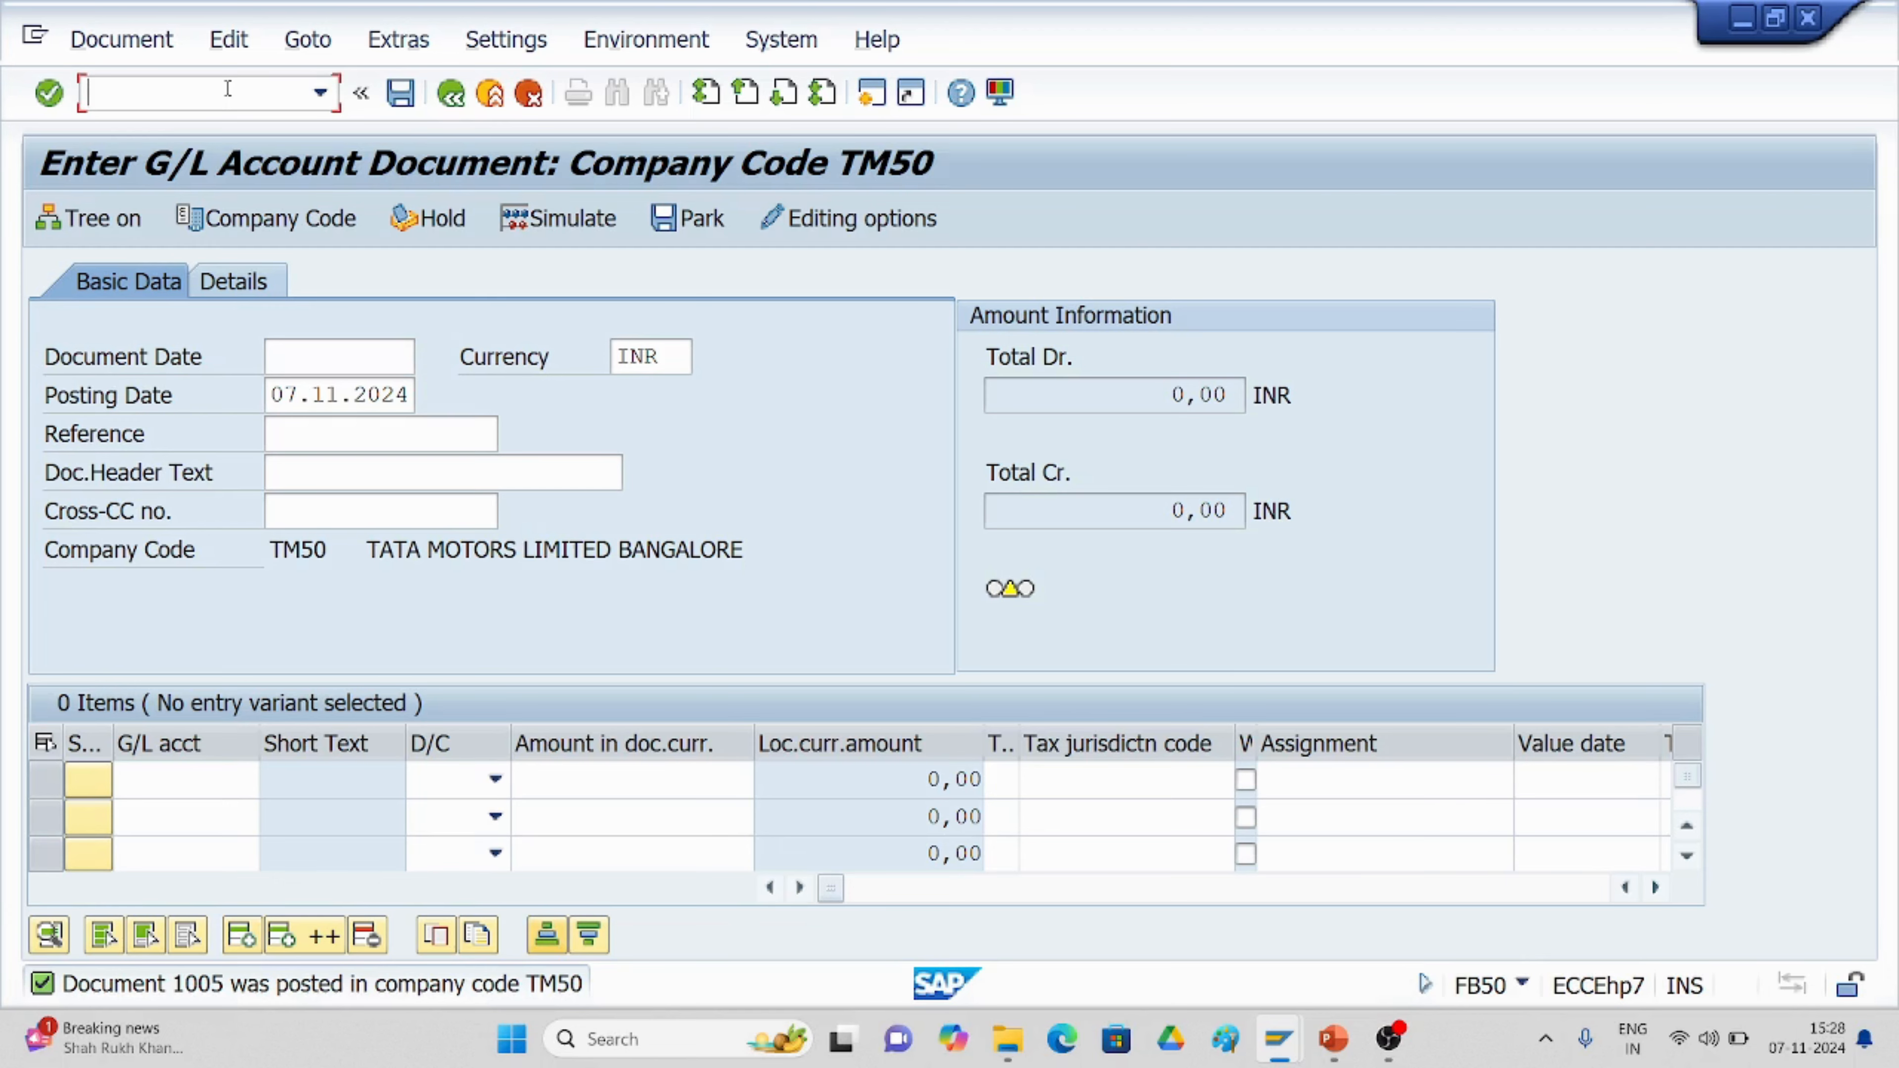
pyautogui.write('/nfbl3n')
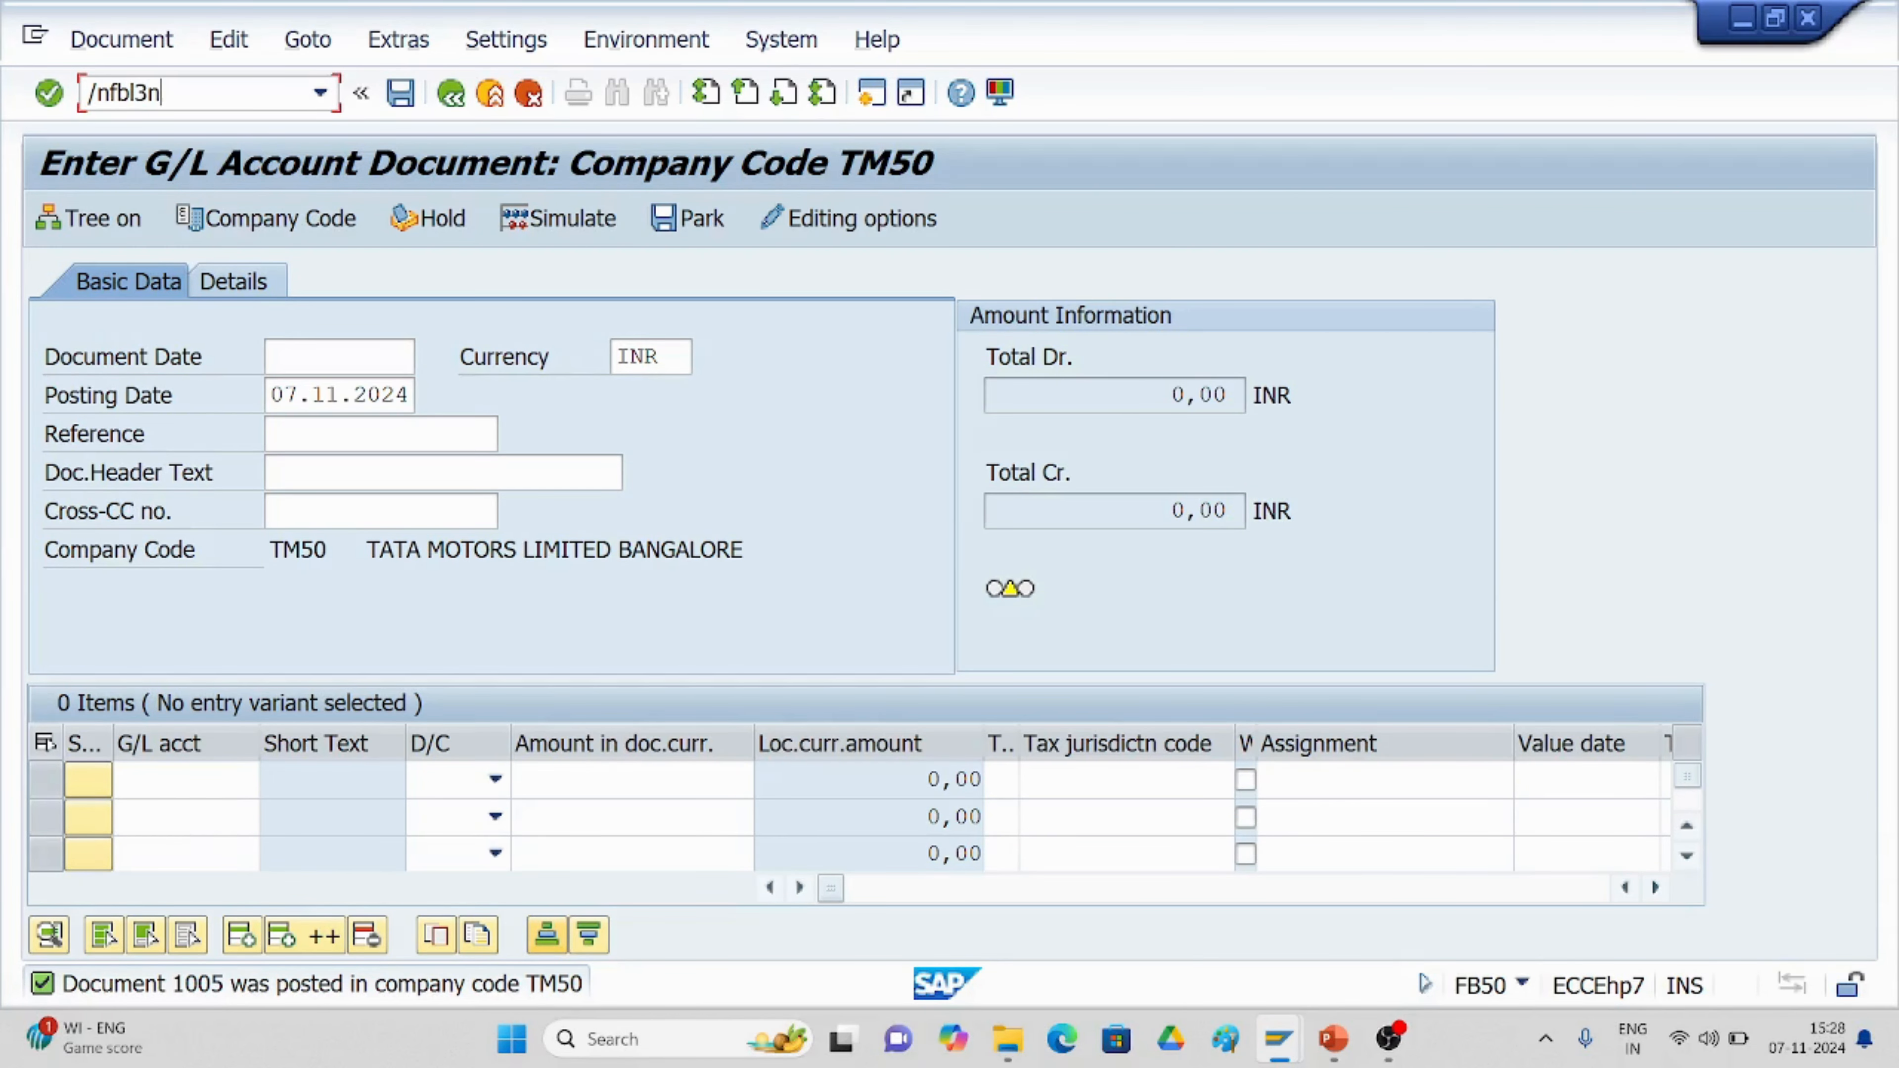
pyautogui.press('Return')
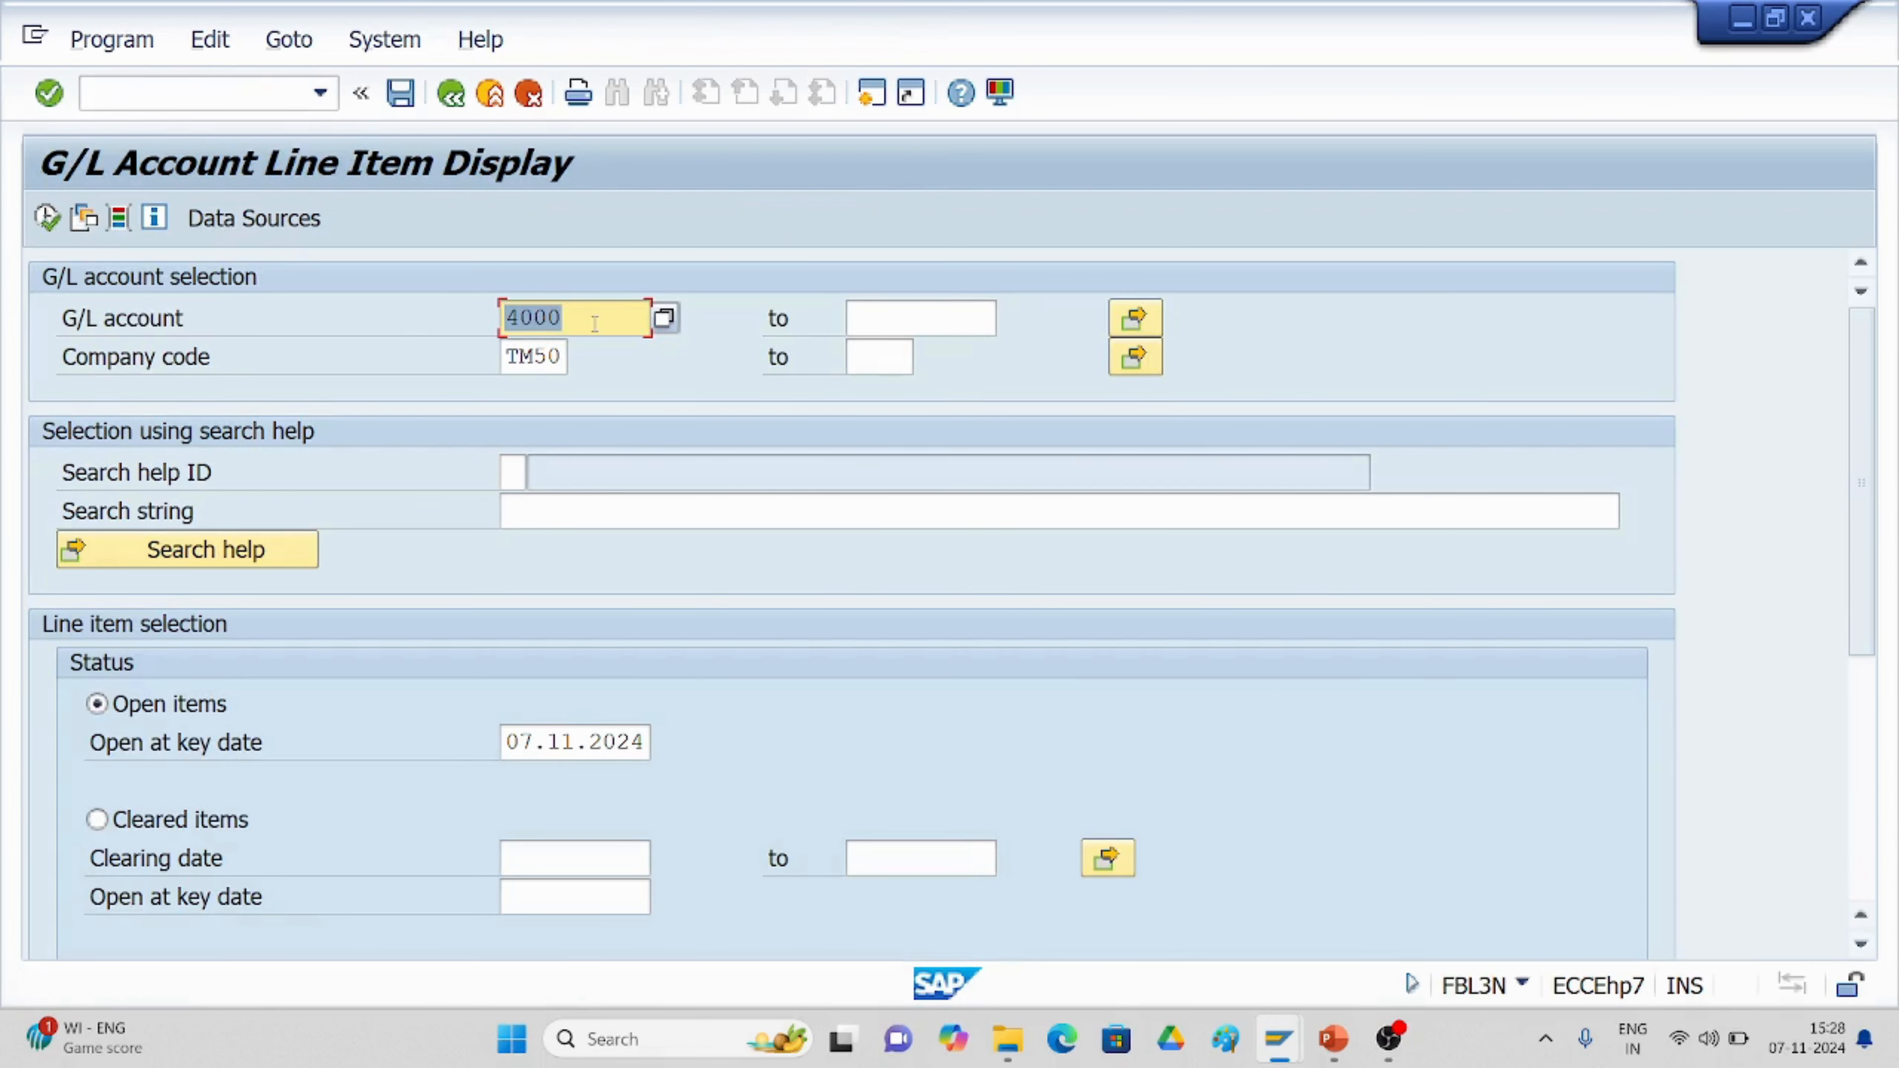
pyautogui.click(594, 323)
pyautogui.click(47, 219)
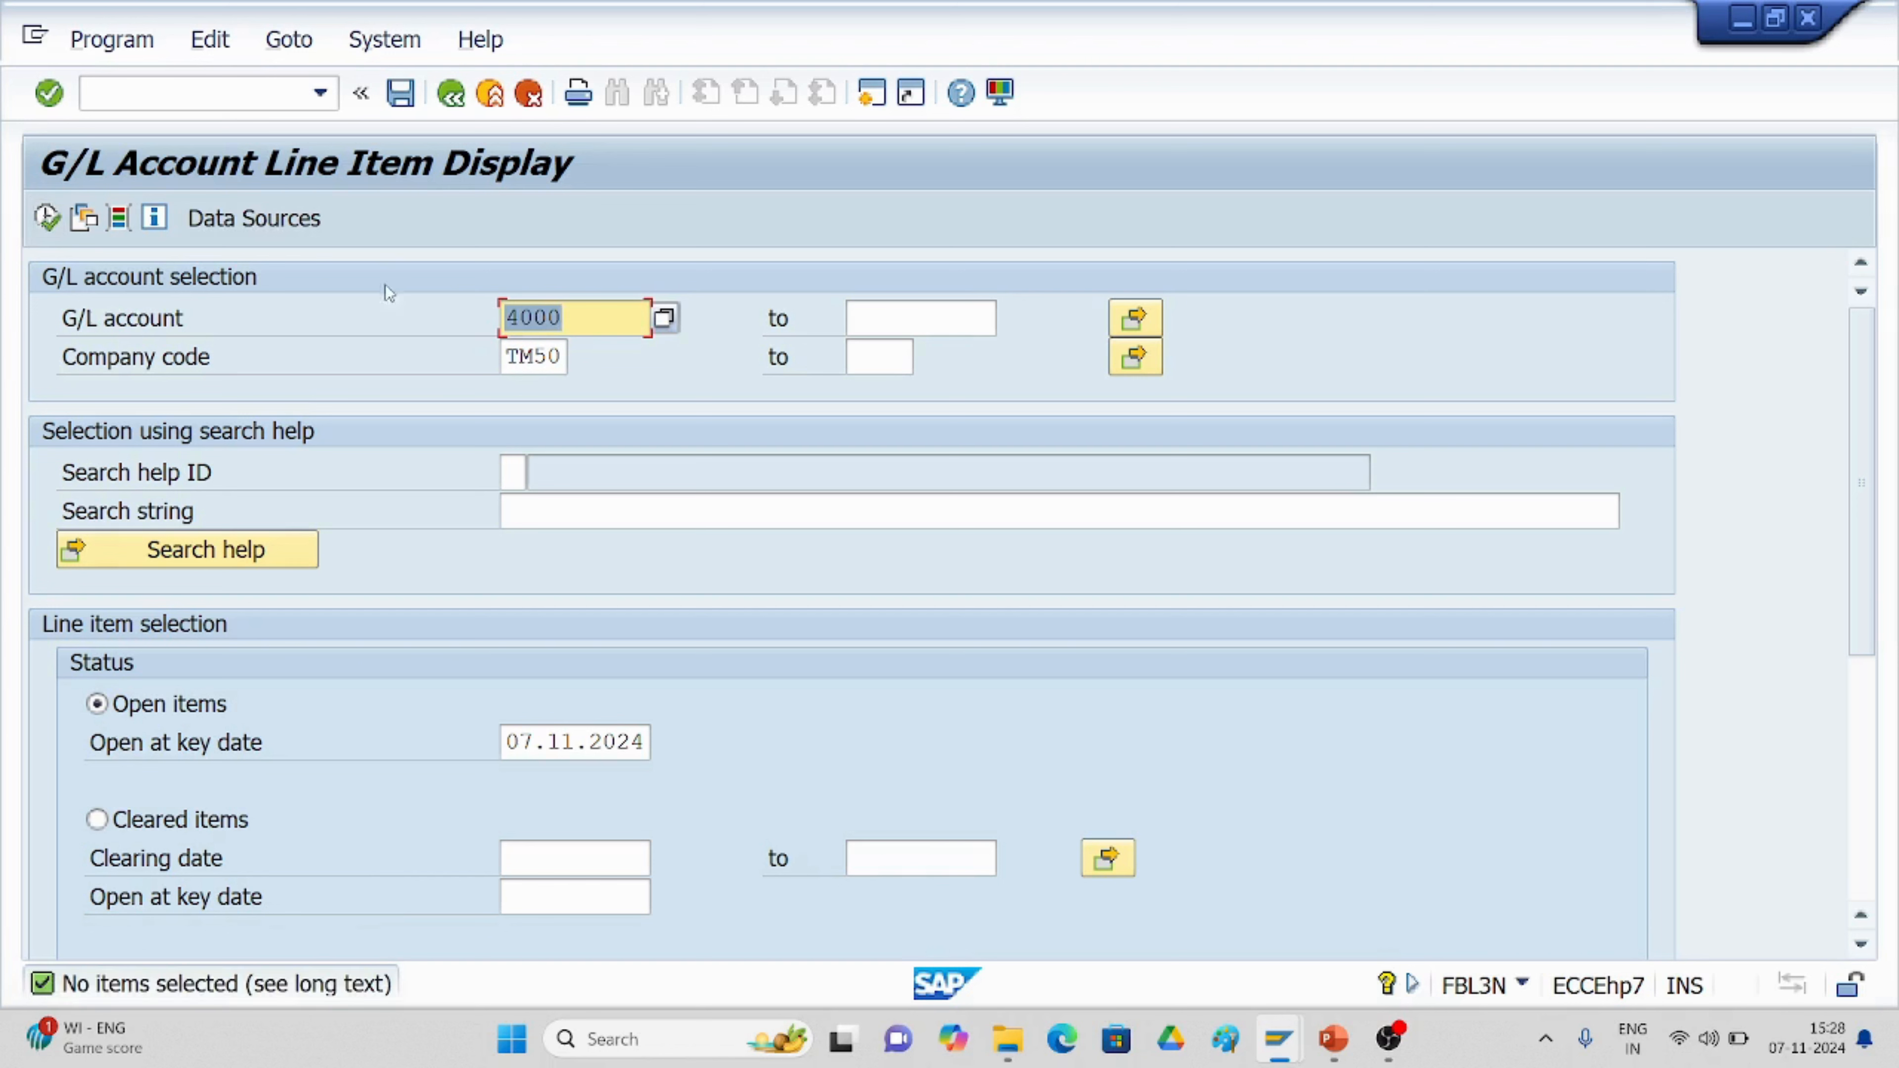
pyautogui.press('BackSpace')
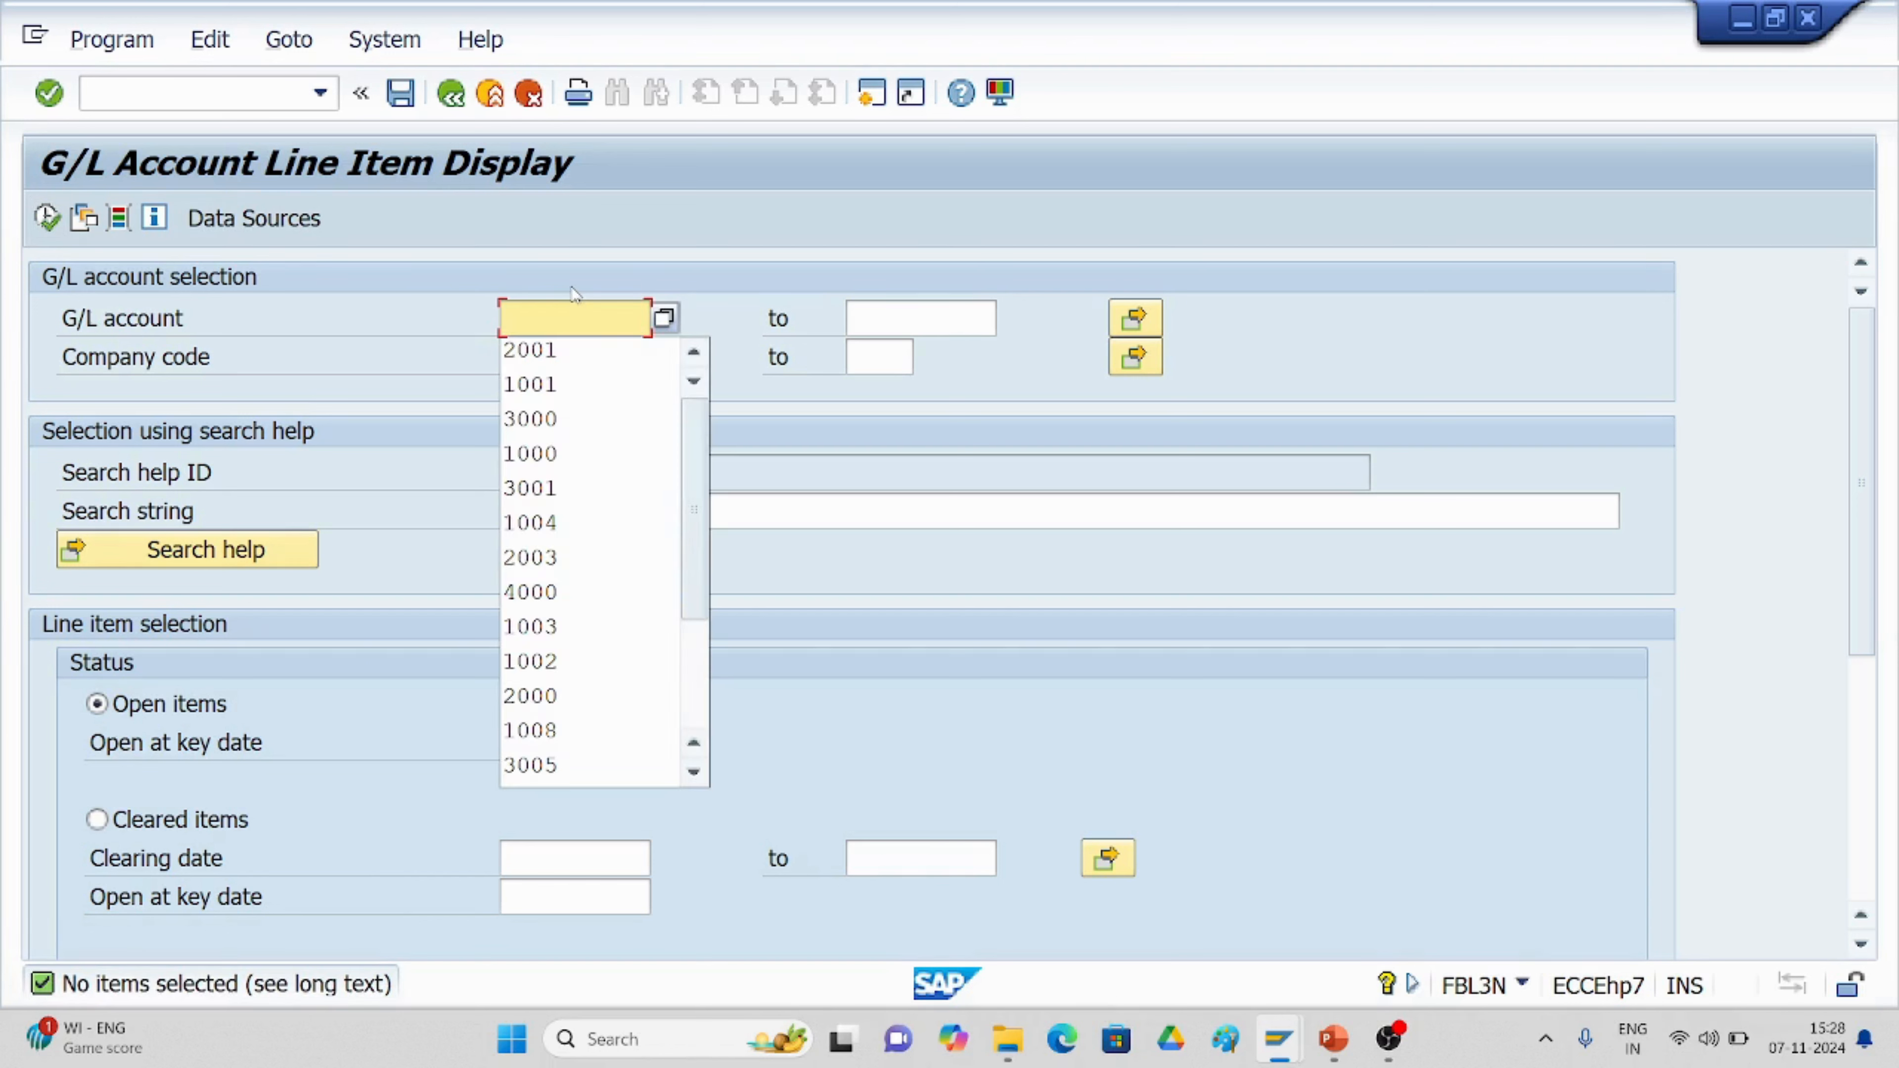
pyautogui.click(47, 219)
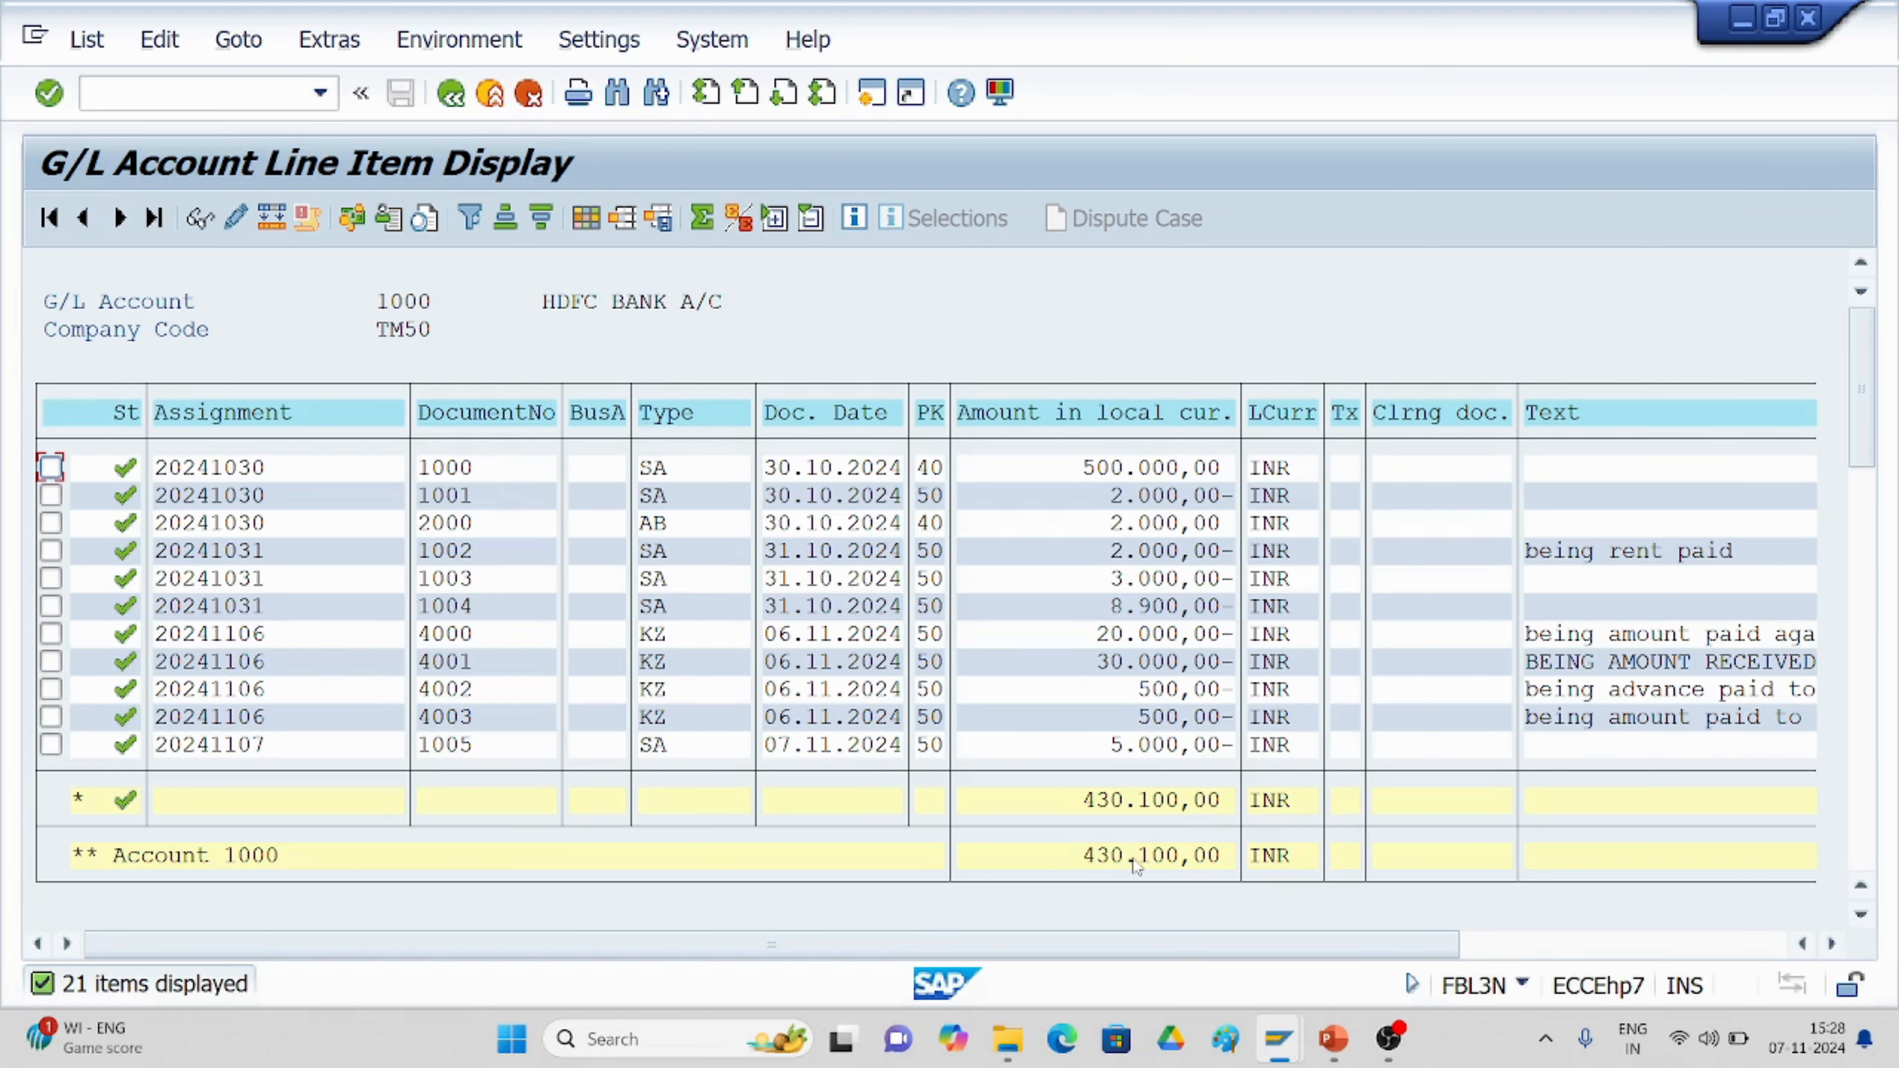
# Review the line items of G/L accounts 1000, 2000 and 3000, and open the full document 1005 from its BEING RENT PAID line.
pyautogui.scroll(-2, 433, 594)
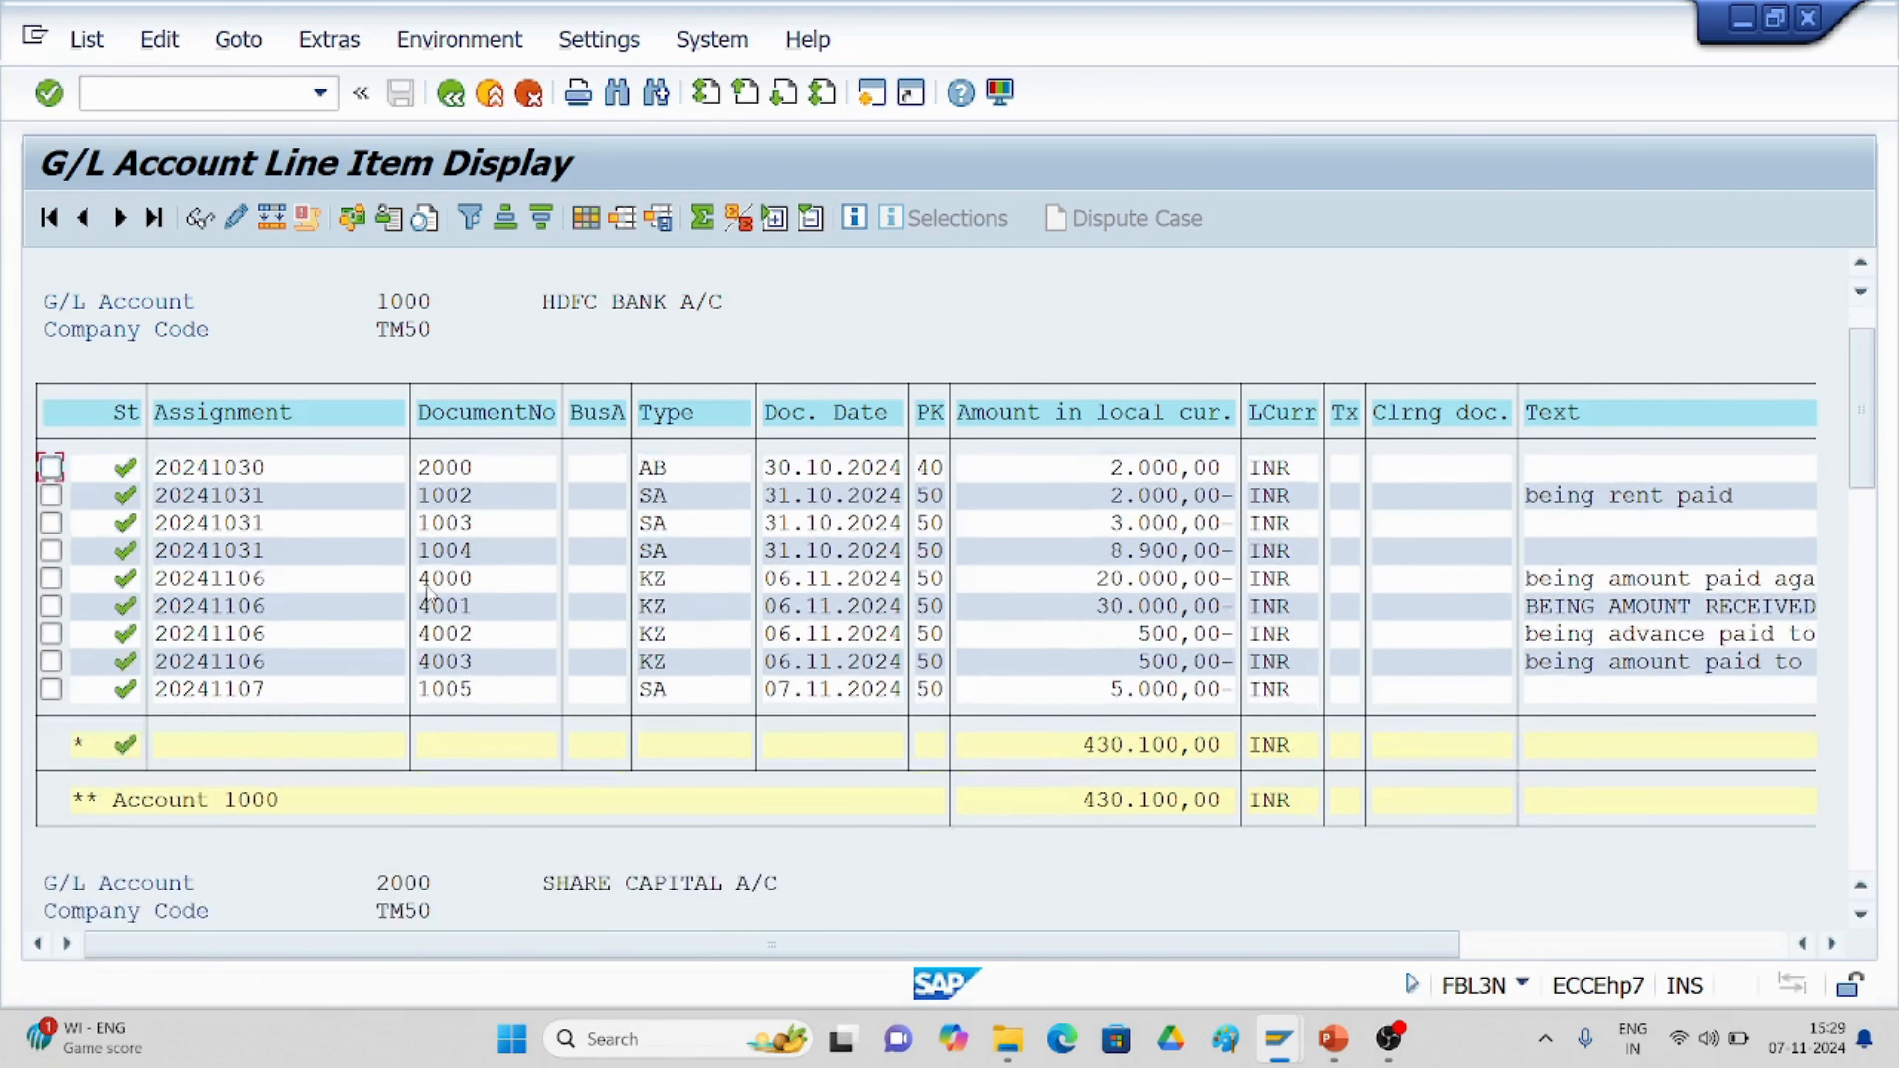
pyautogui.scroll(-4, 428, 595)
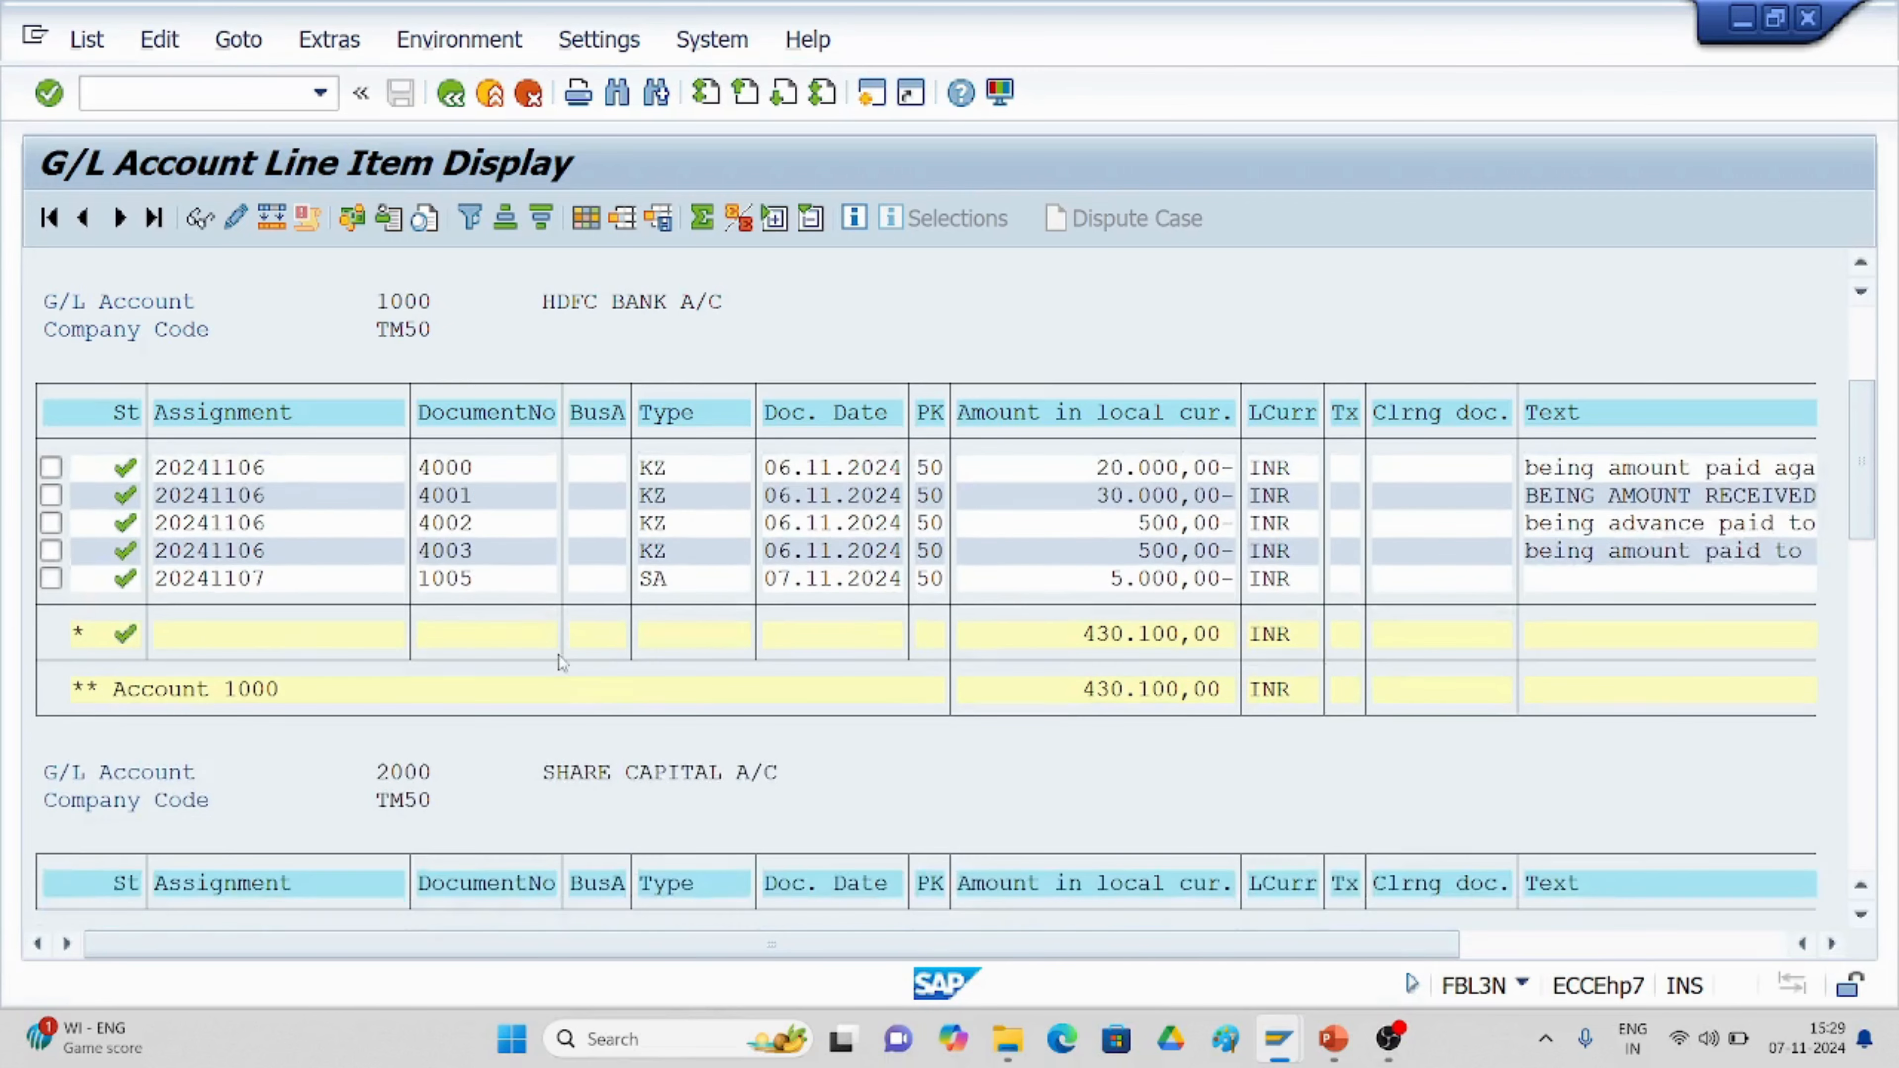
pyautogui.scroll(-3, 558, 655)
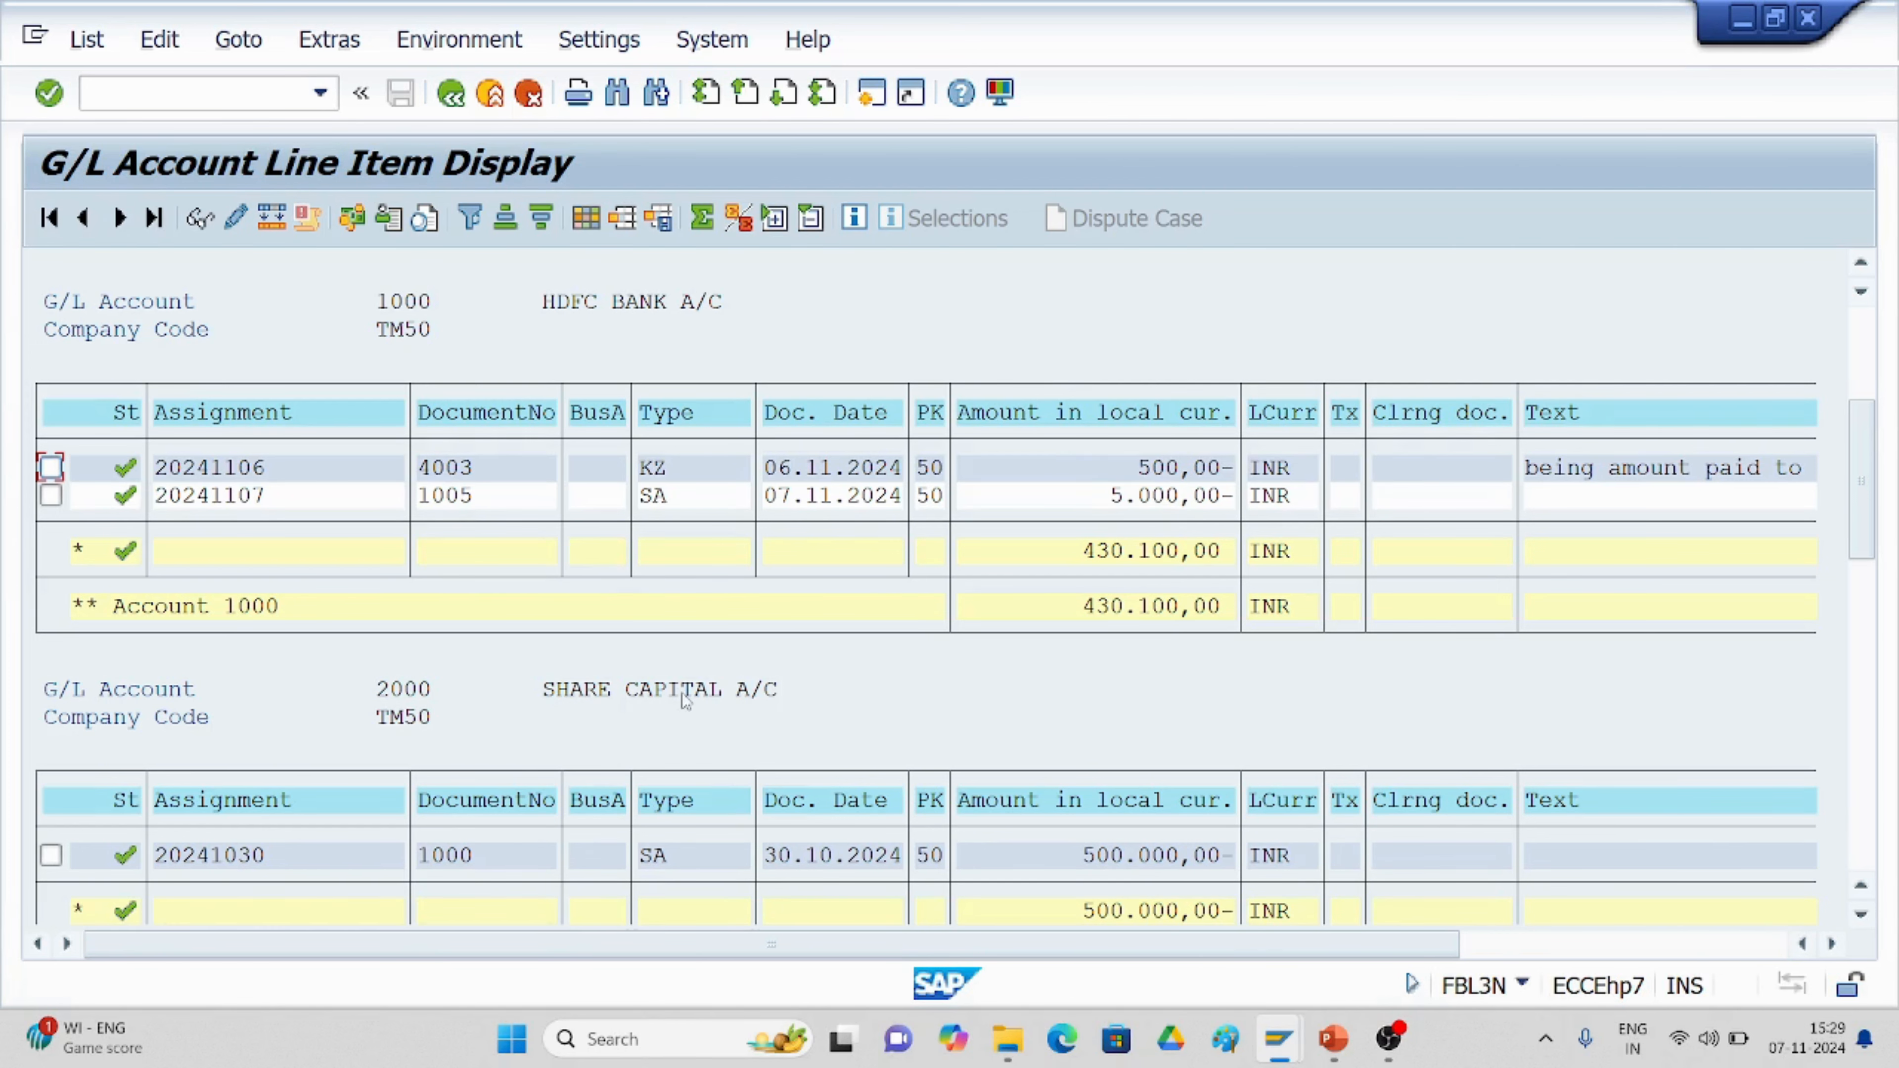
pyautogui.scroll(-2, 666, 727)
pyautogui.scroll(-2, 666, 726)
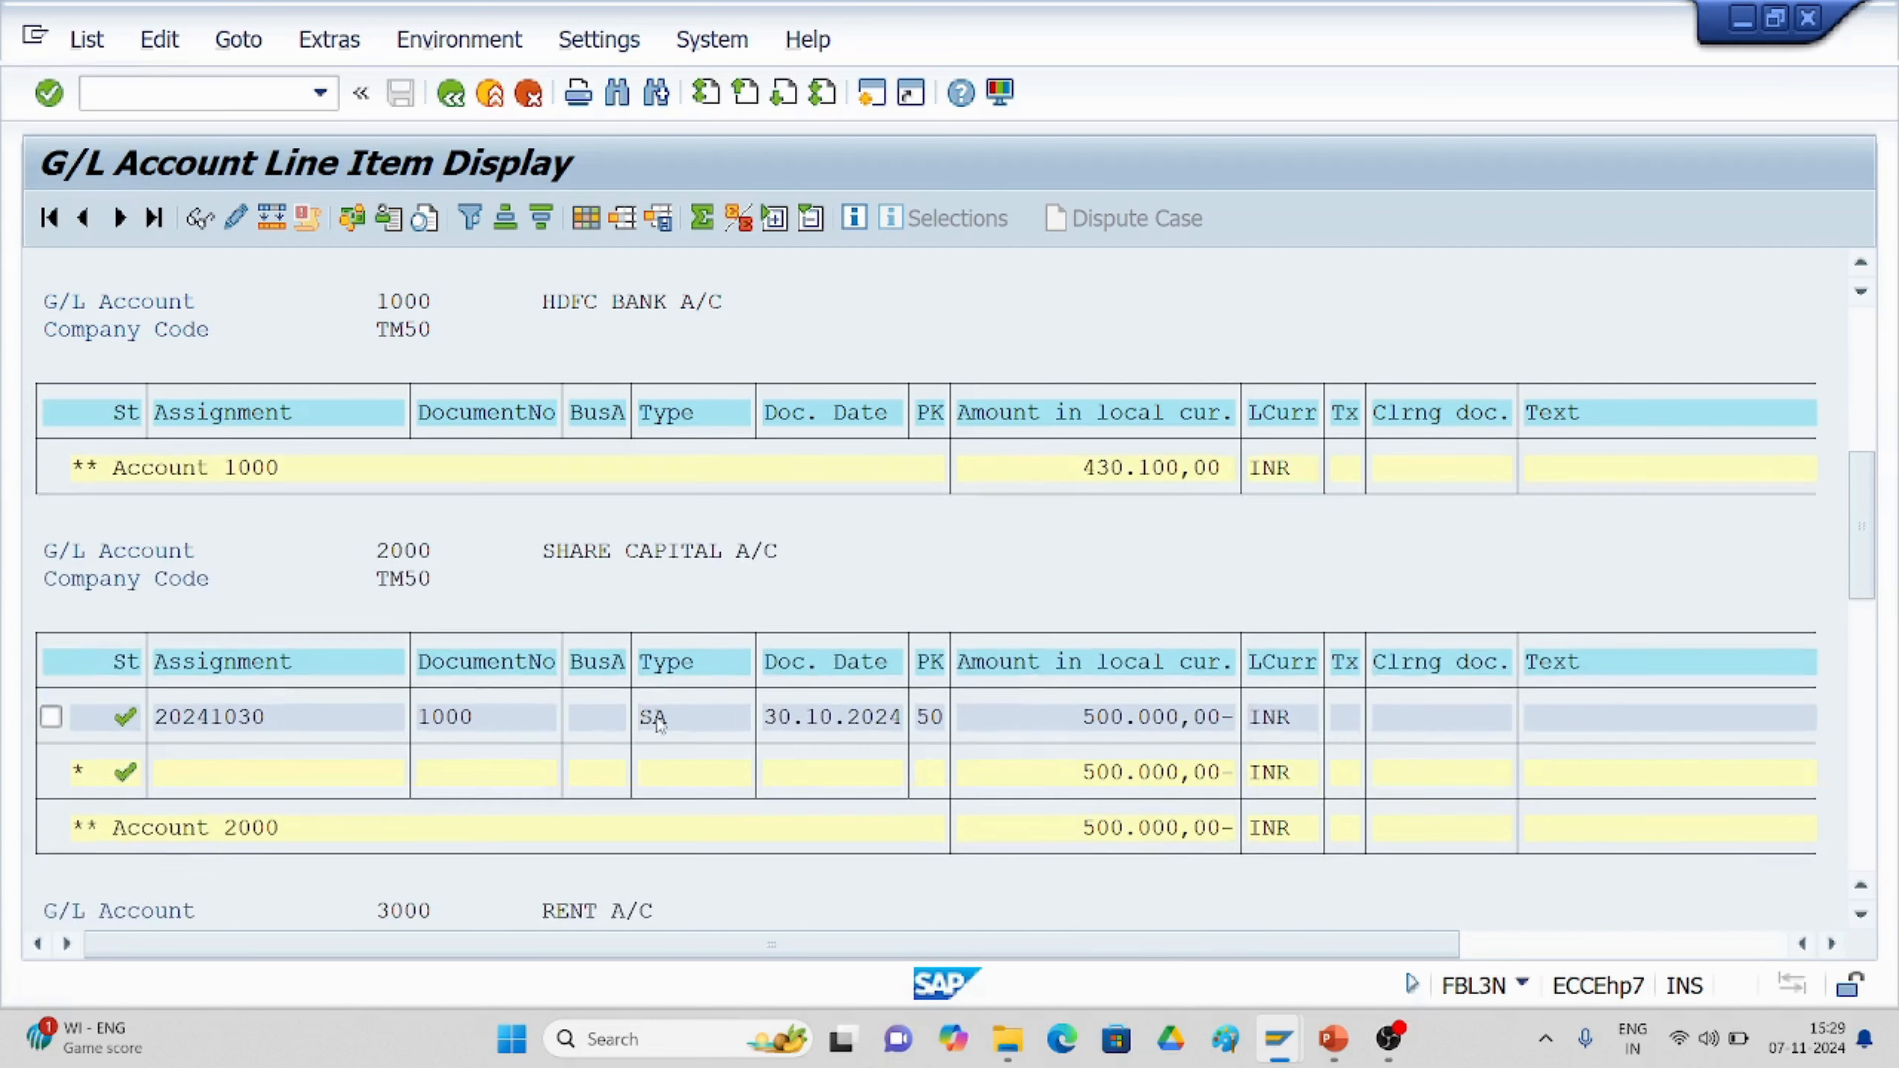
pyautogui.scroll(-5, 619, 775)
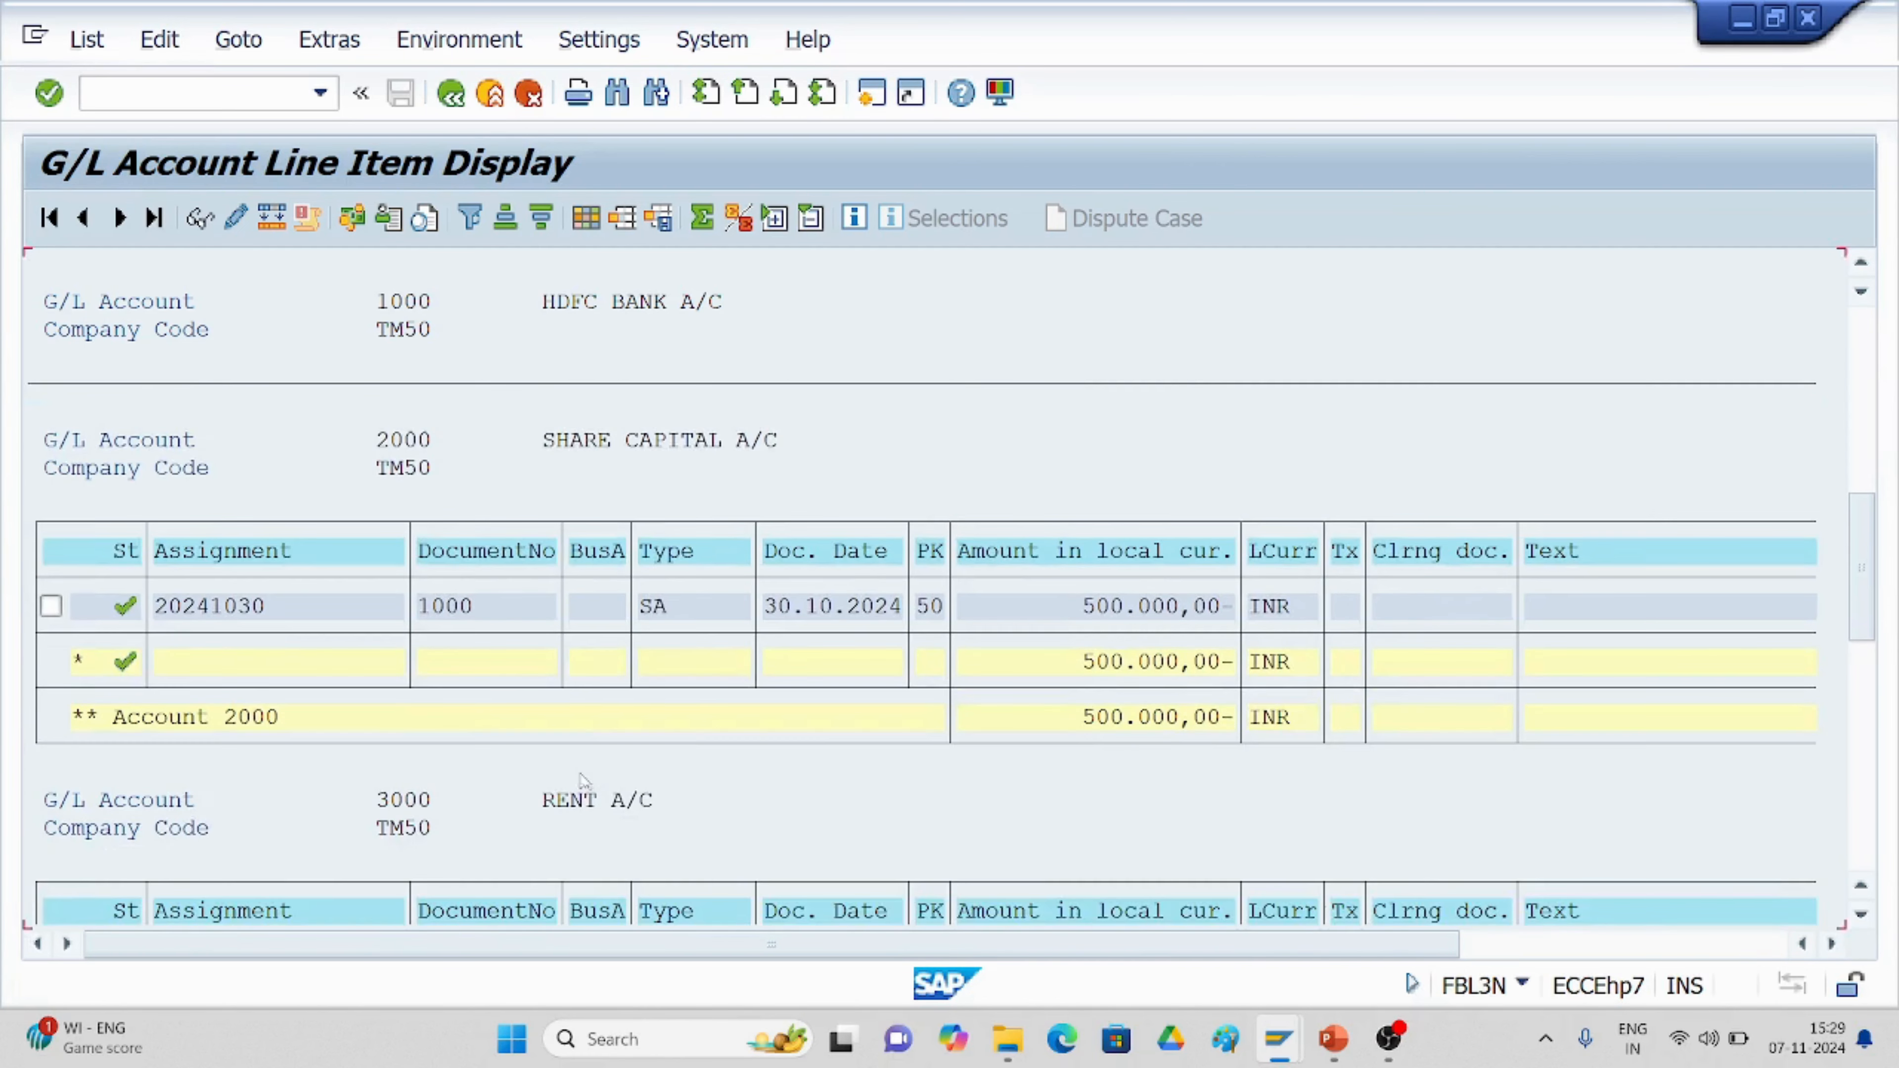
pyautogui.scroll(-4, 572, 781)
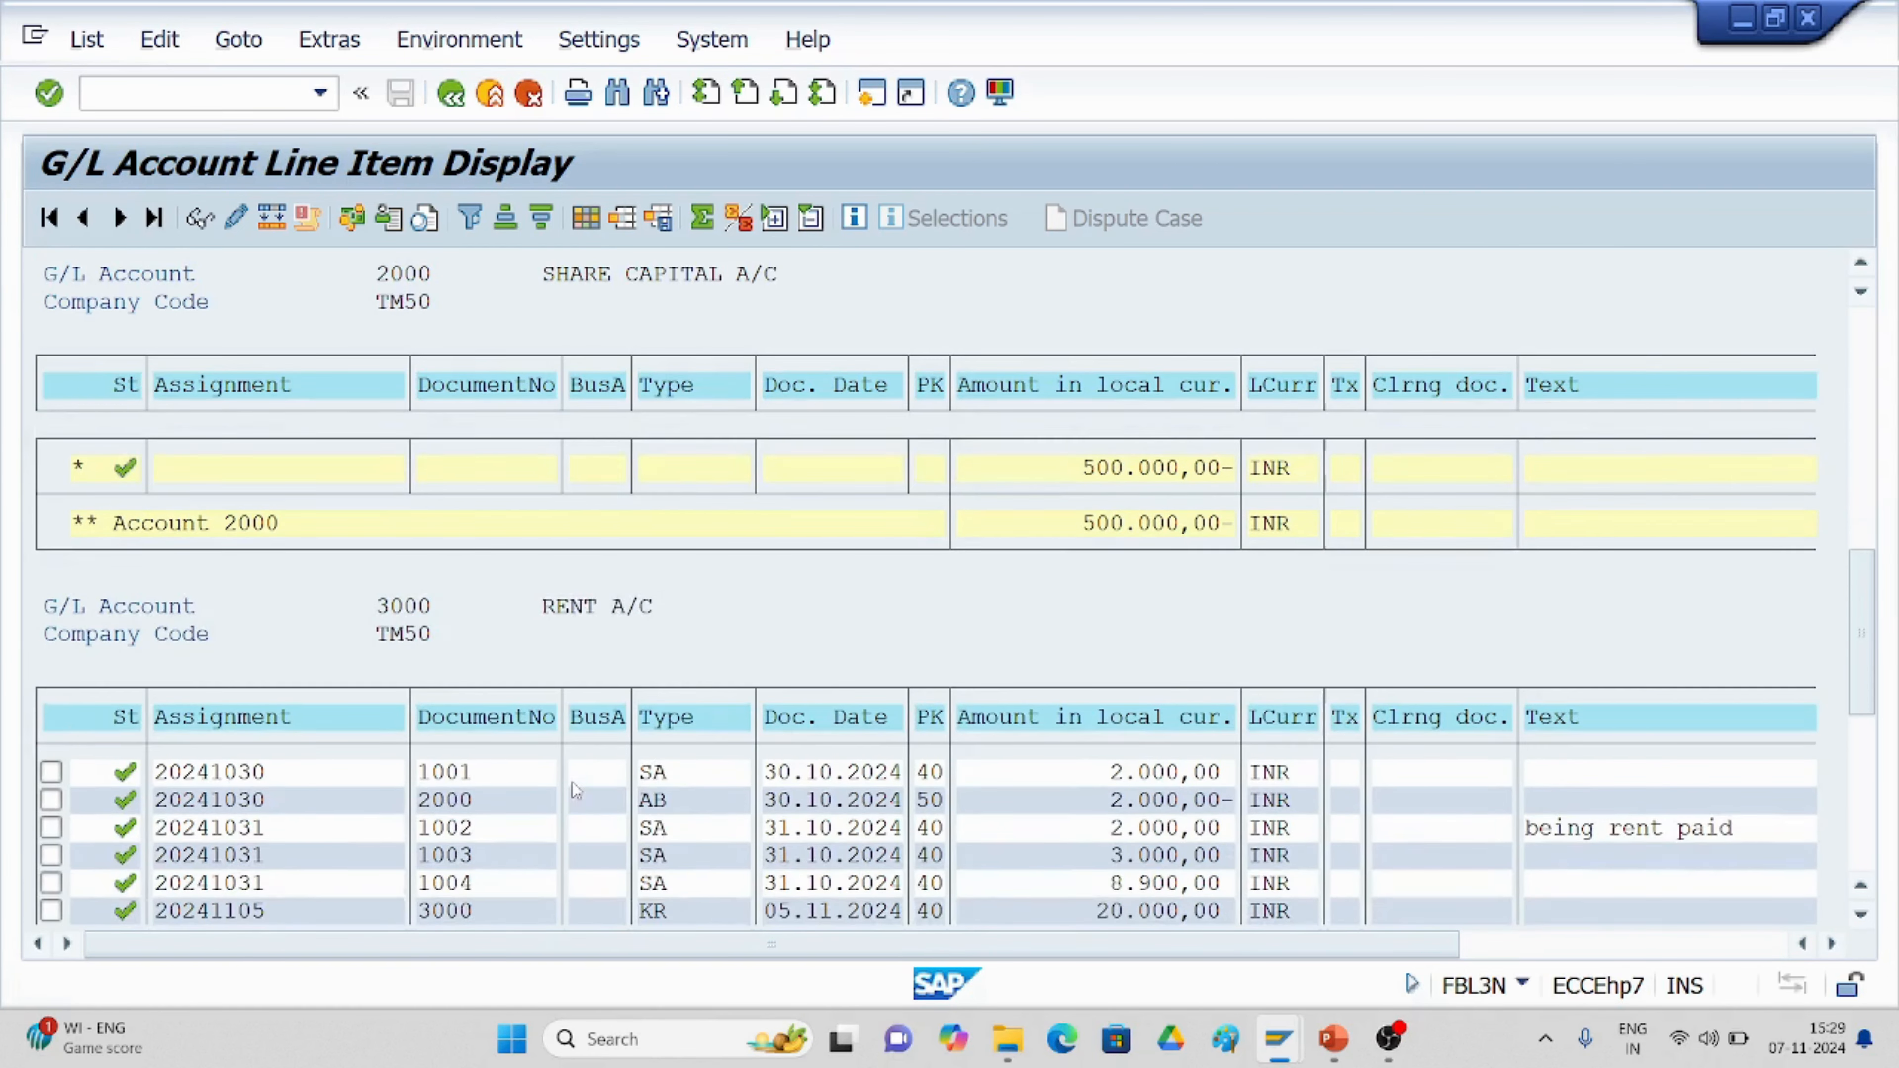
pyautogui.scroll(-1, 747, 732)
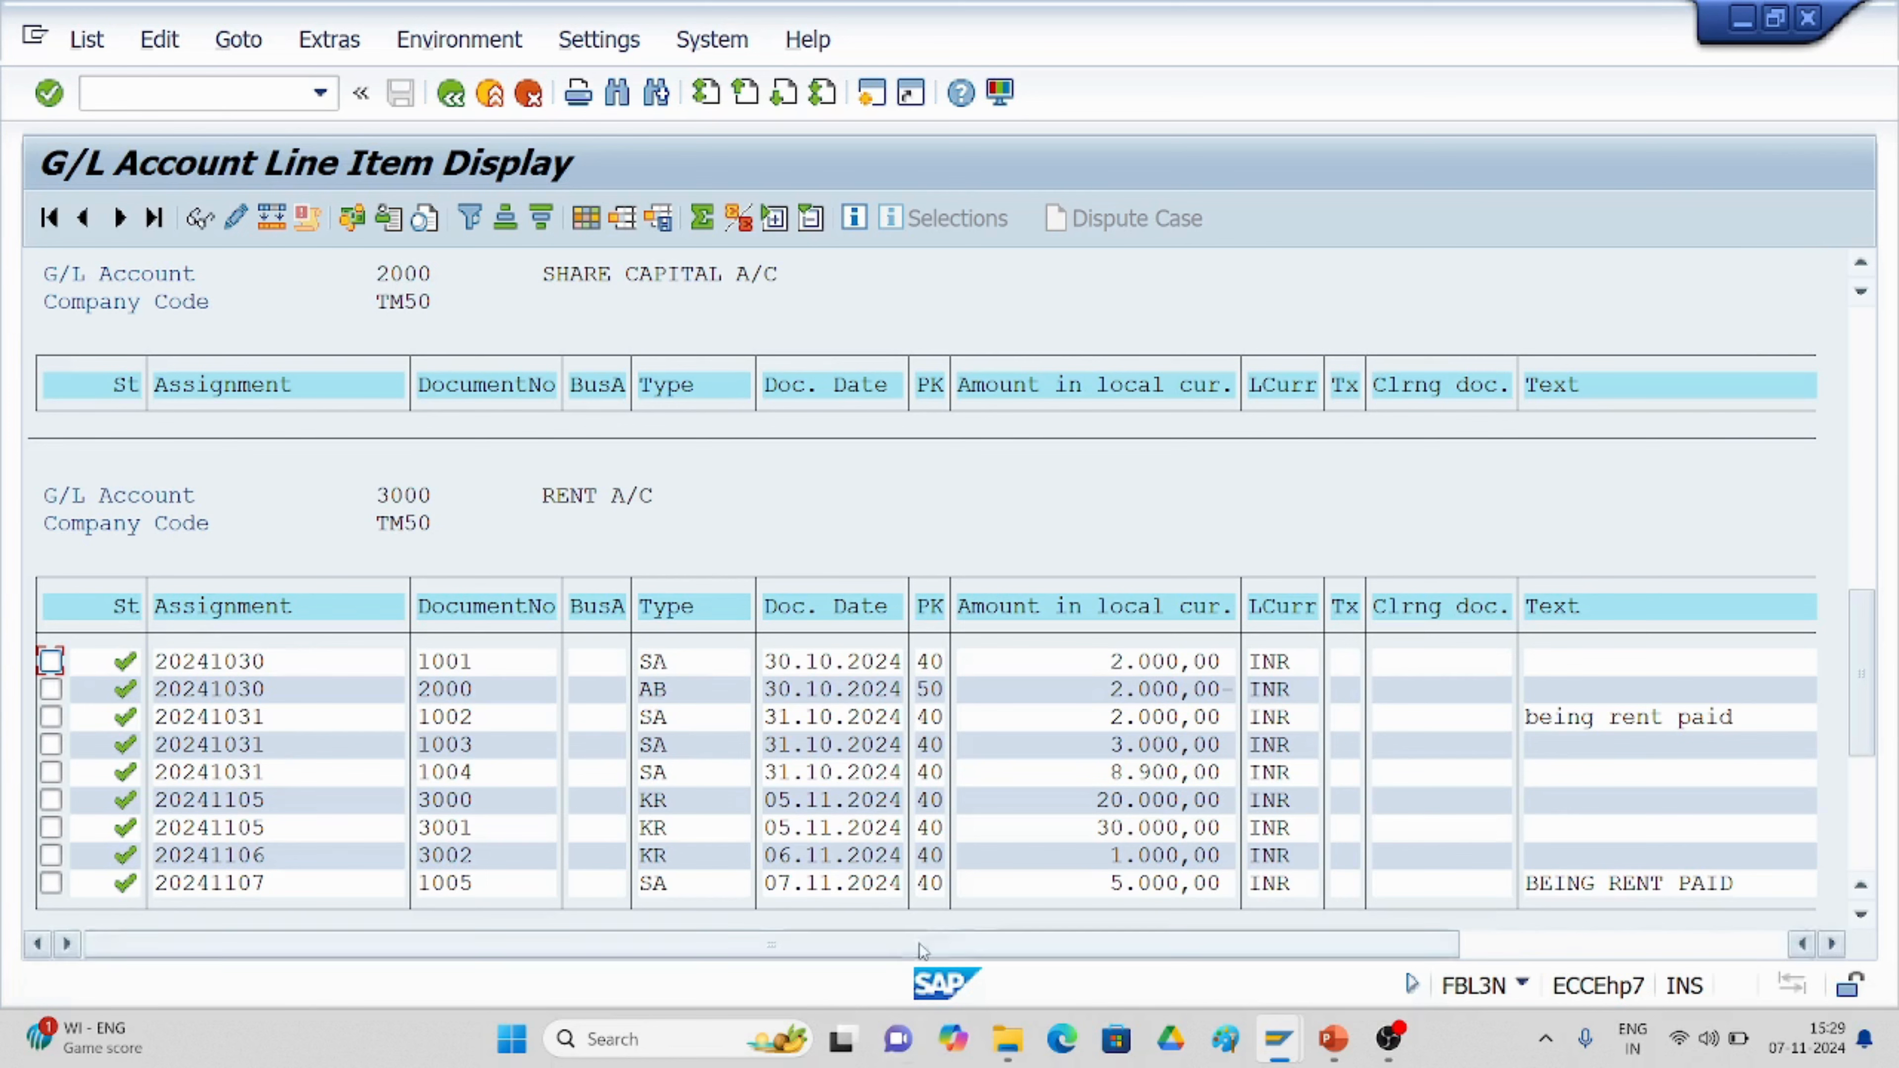
pyautogui.doubleClick(814, 885)
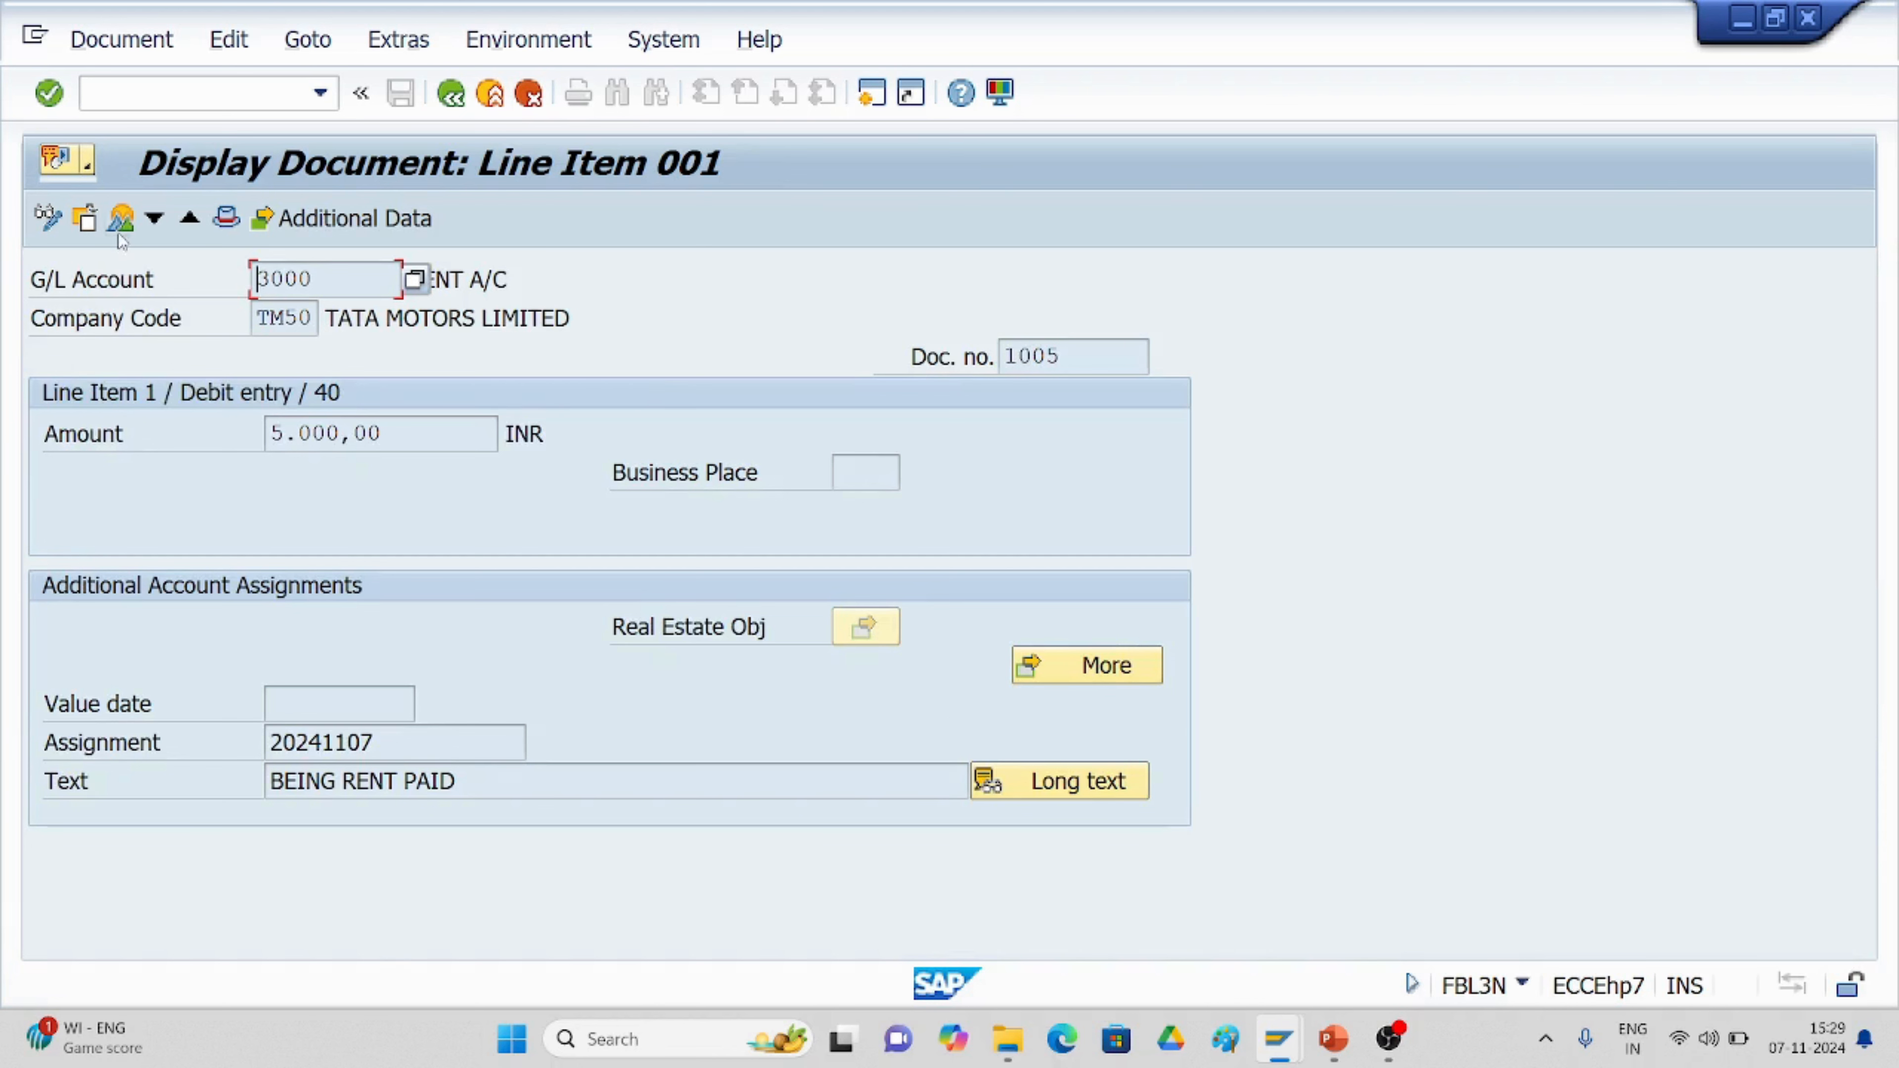
pyautogui.click(120, 218)
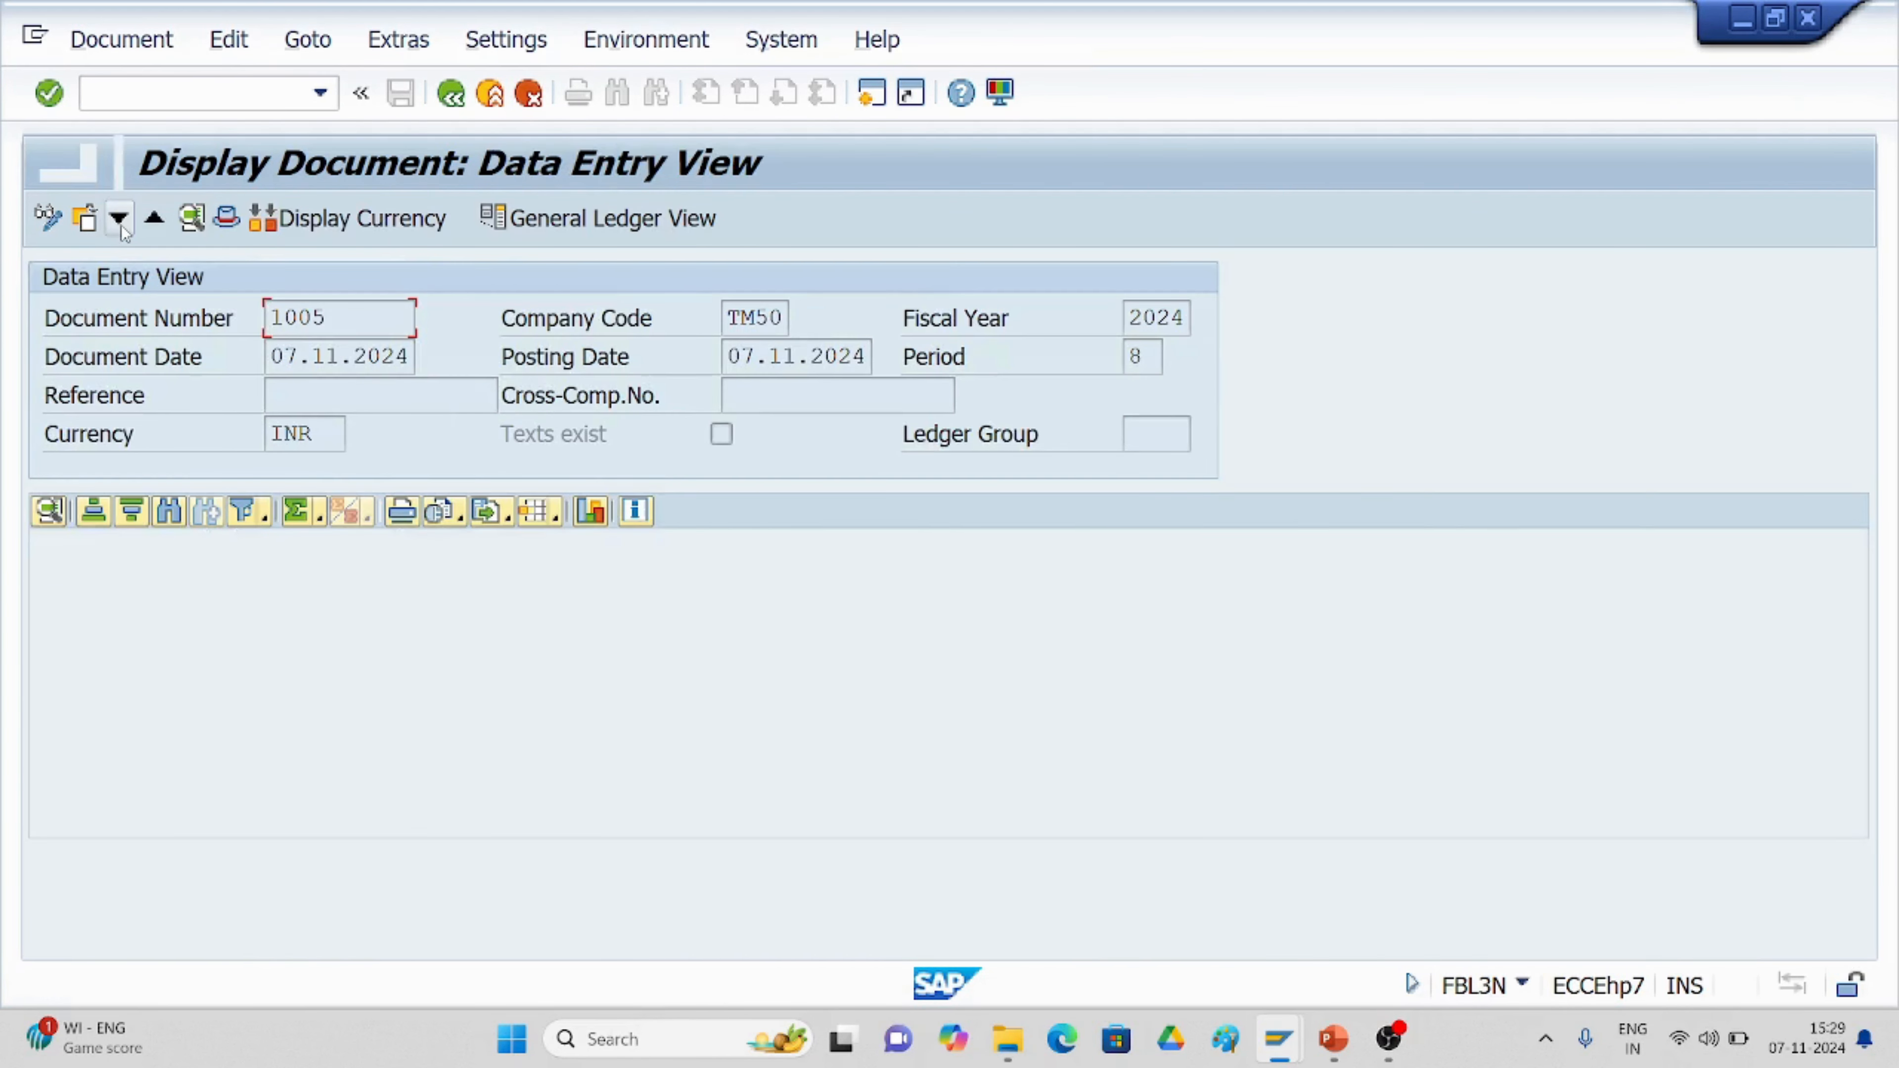